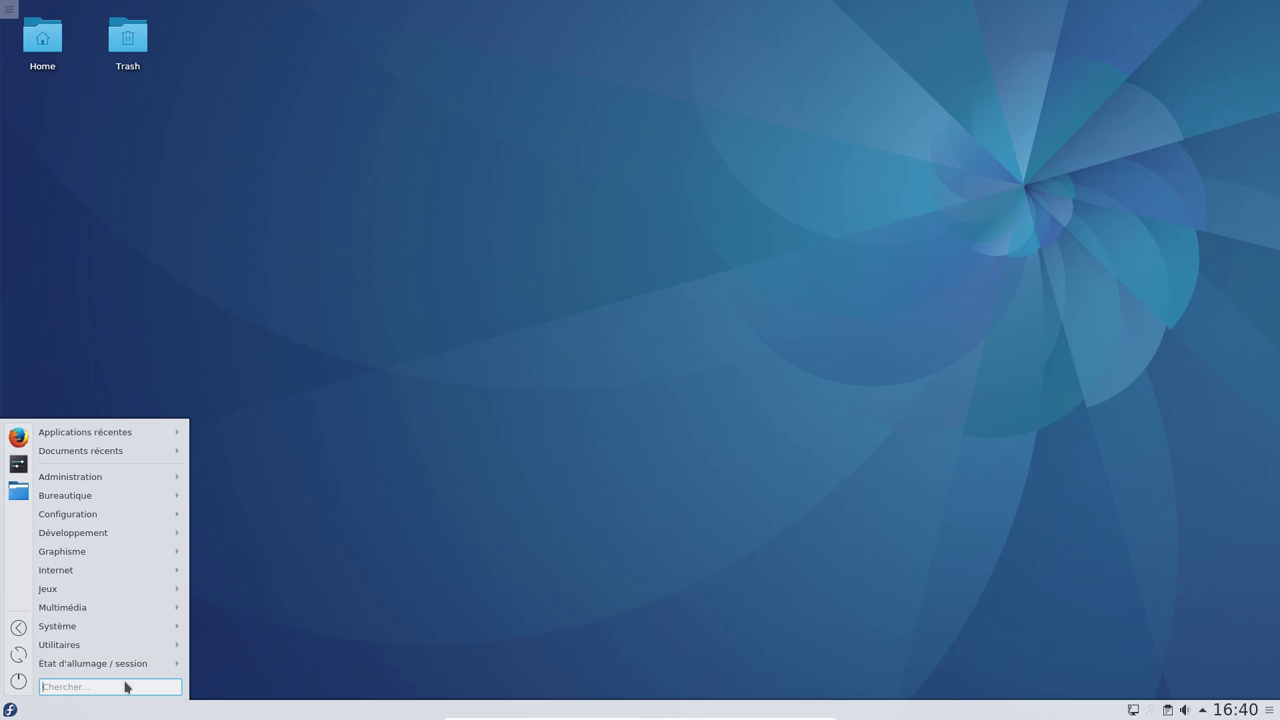
Search for kinfo, open Info Center, enlarge and reposition its window to examine the Fedora system information, and close it
{"action": "type", "text": "kinfo"}
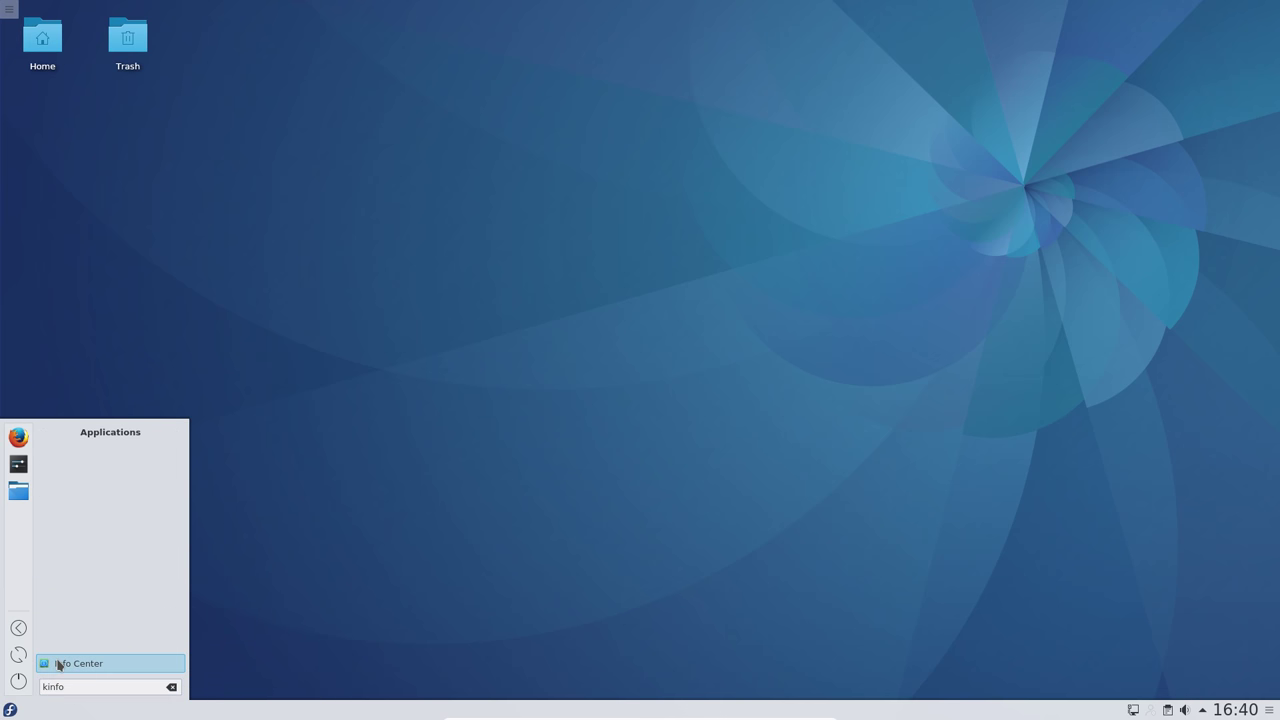
{"action": "left_click", "coordinate": [58, 664]}
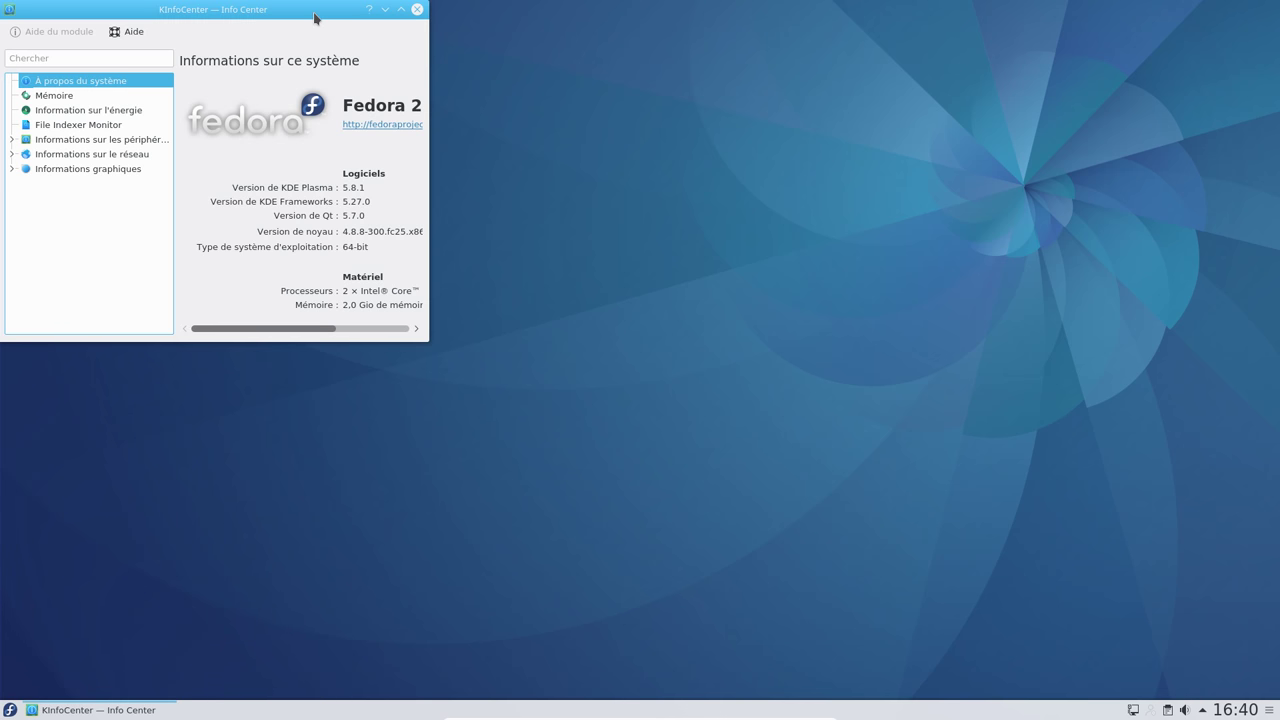
{"action": "left_click_drag", "start_coordinate": [317, 10], "coordinate": [512, 89]}
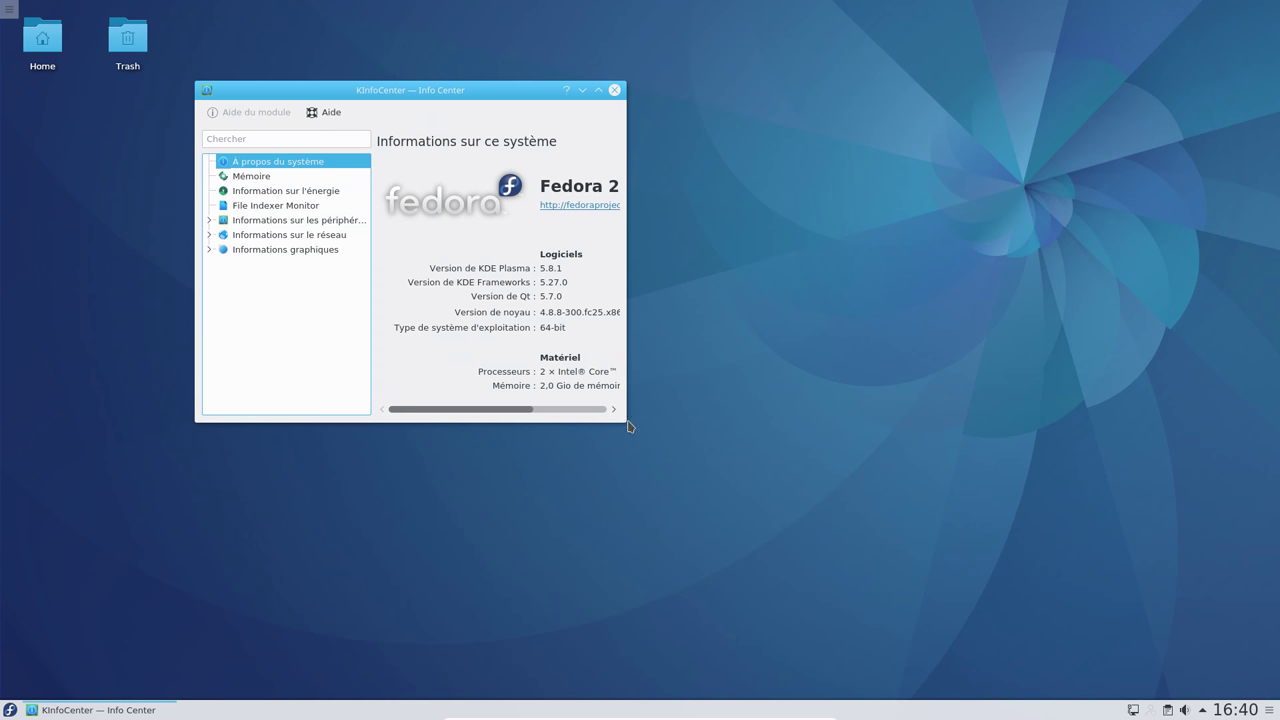
{"action": "left_click_drag", "start_coordinate": [626, 423], "coordinate": [830, 526]}
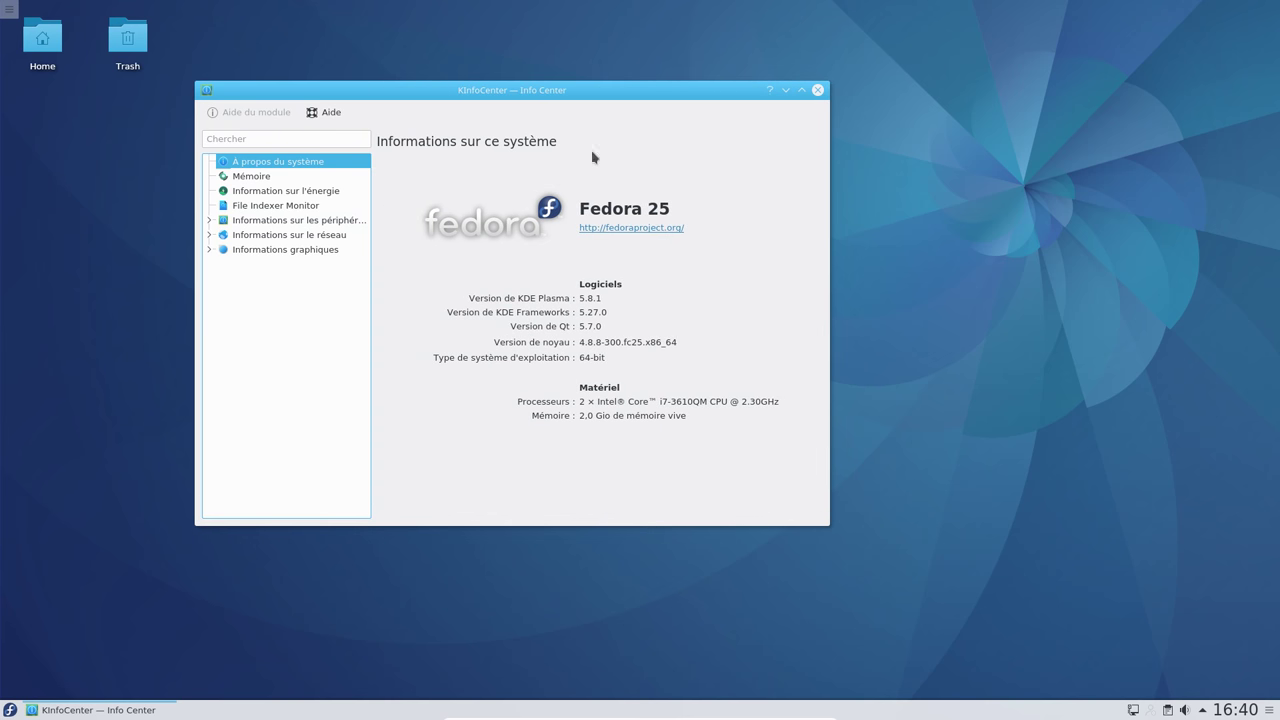
{"action": "left_click_drag", "start_coordinate": [593, 92], "coordinate": [679, 72]}
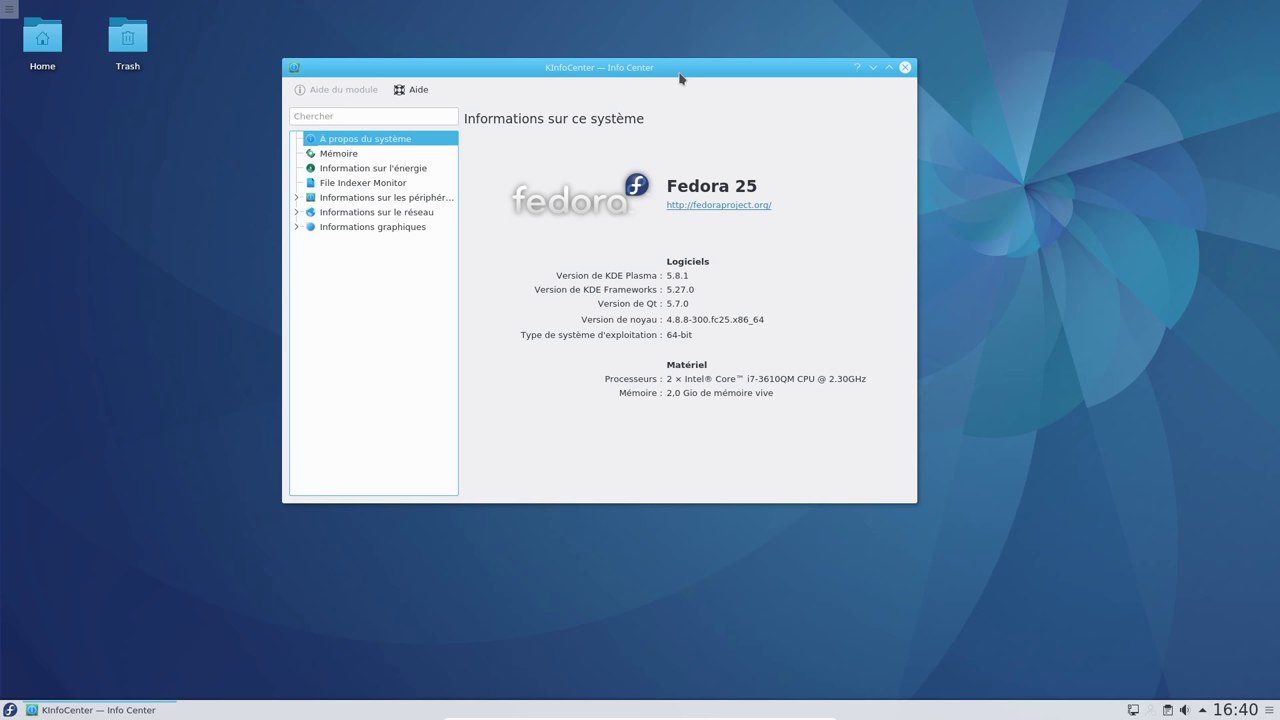
{"action": "left_click", "coordinate": [905, 68]}
Browse the Internet and office application categories and launch Calligra Words
{"action": "left_click", "coordinate": [10, 709]}
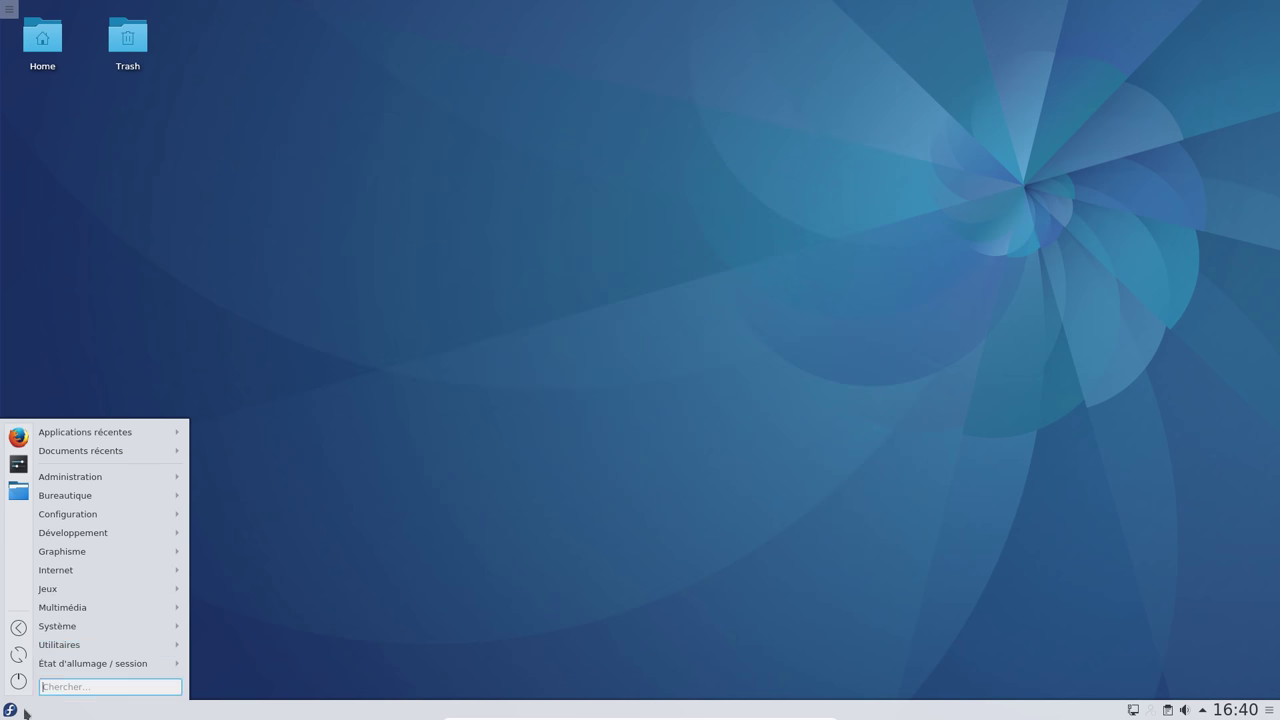
{"action": "mouse_move", "coordinate": [107, 569]}
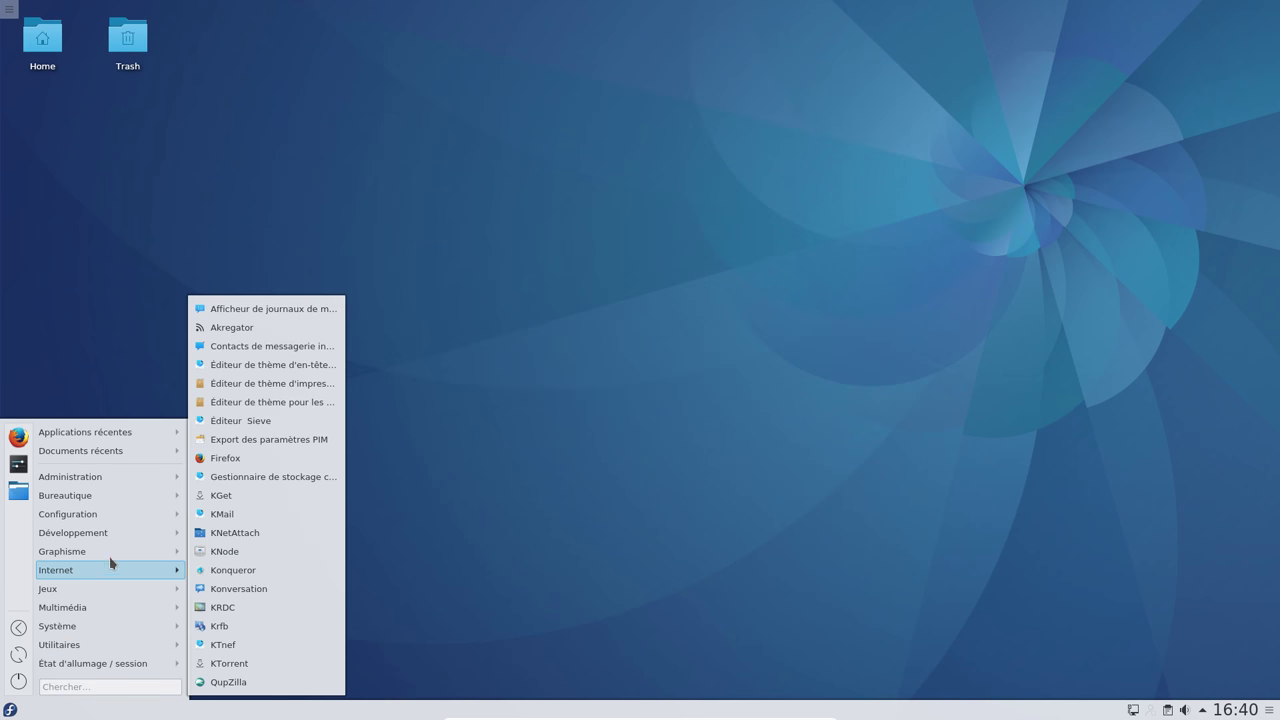
{"action": "mouse_move", "coordinate": [120, 484]}
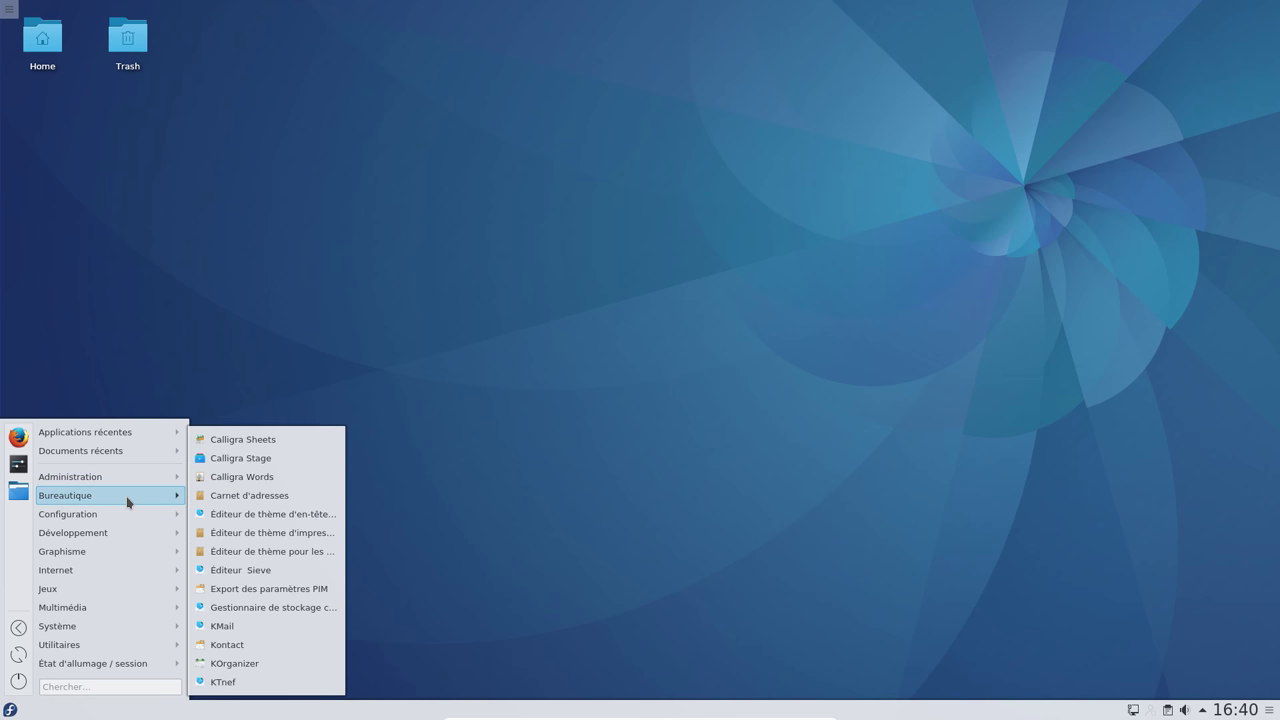
{"action": "left_click", "coordinate": [289, 482]}
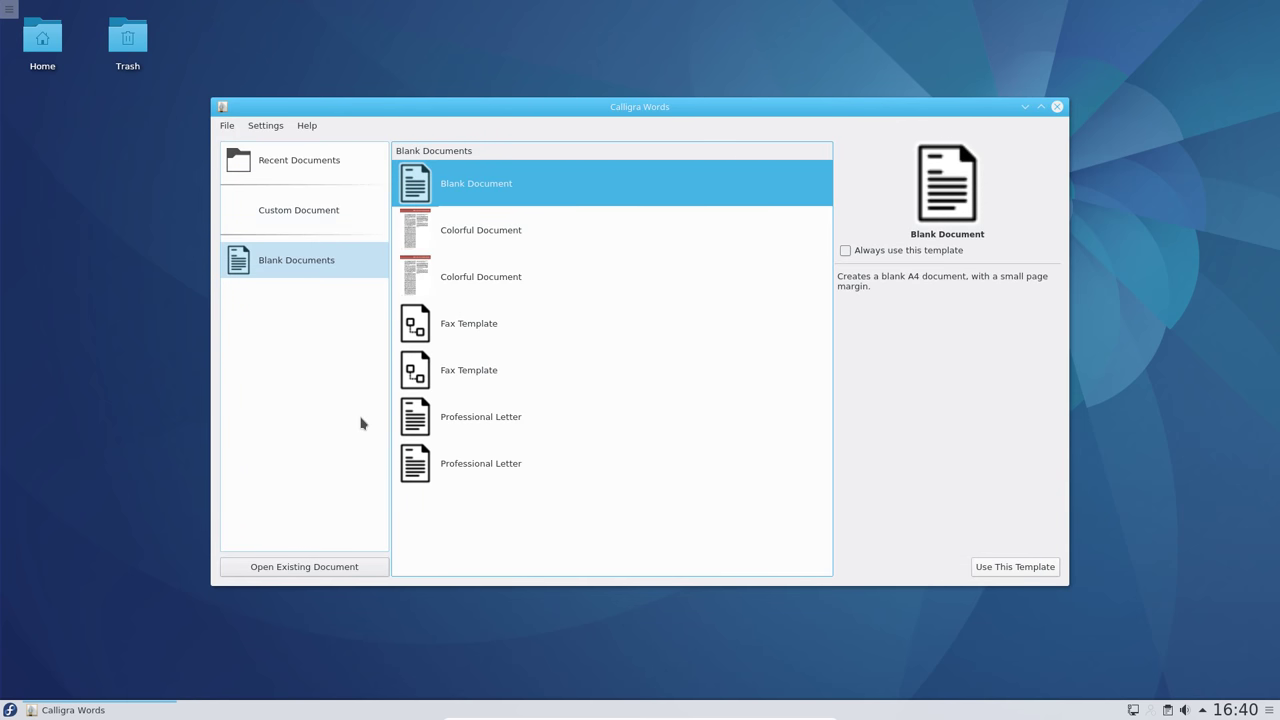
Check the version details of Calligra Words in its About dialog, dismiss it and quit the application
{"action": "left_click", "coordinate": [306, 125]}
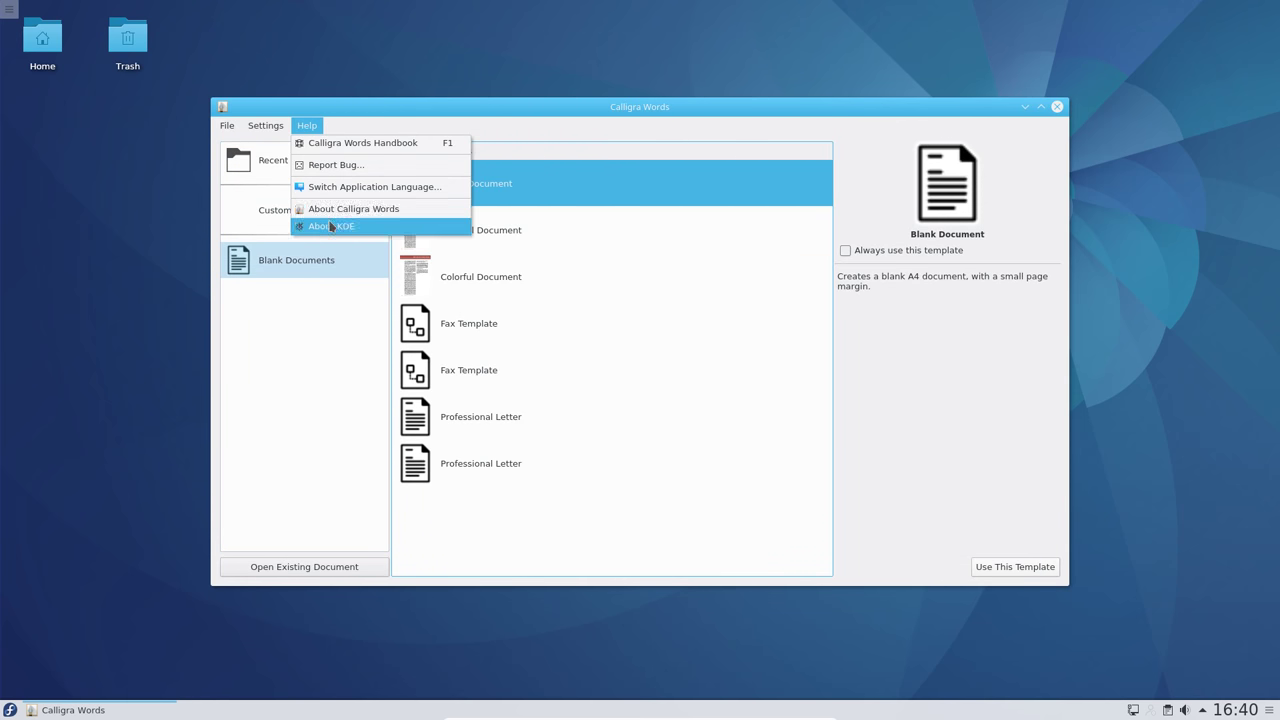
{"action": "left_click", "coordinate": [336, 212]}
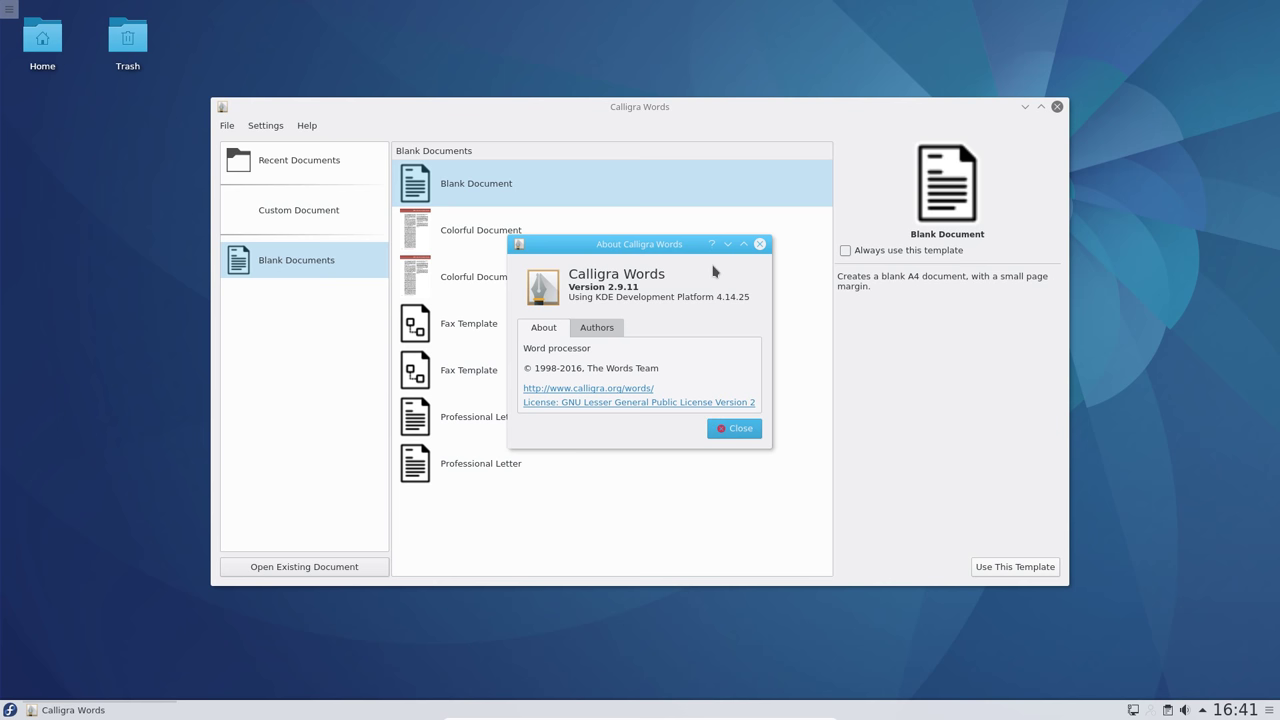
{"action": "left_click", "coordinate": [750, 432]}
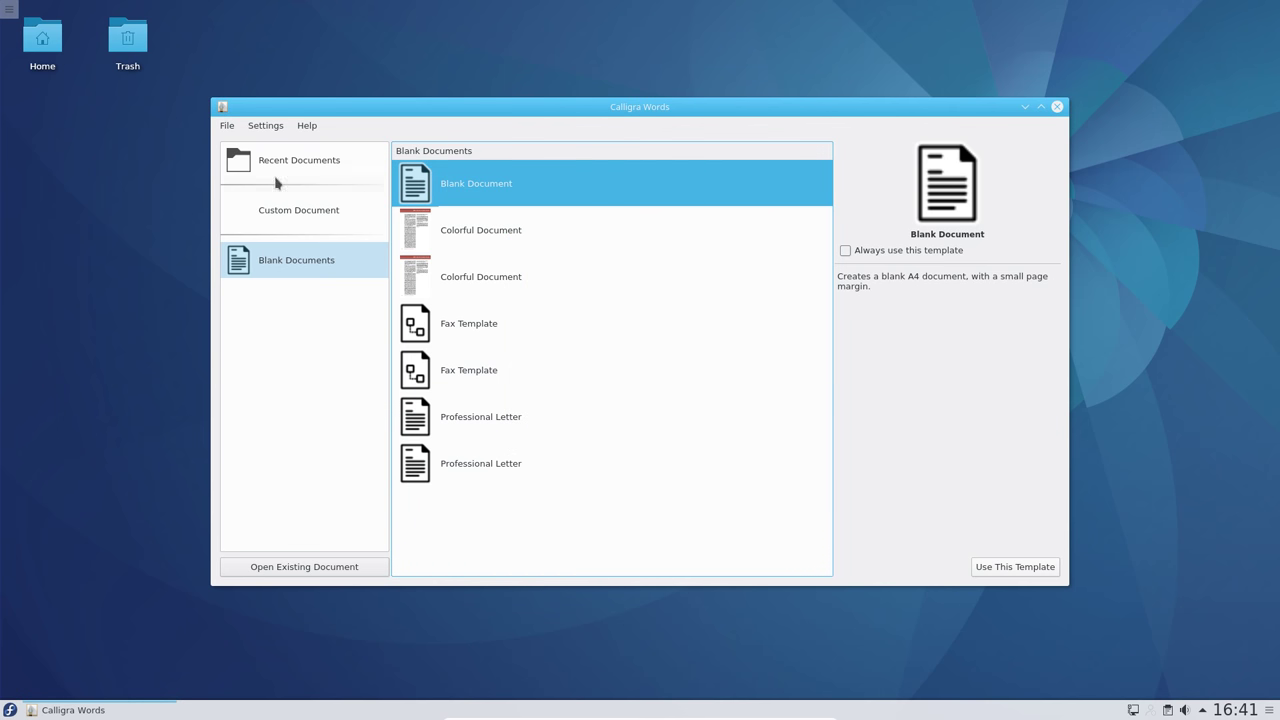
{"action": "left_click", "coordinate": [229, 126]}
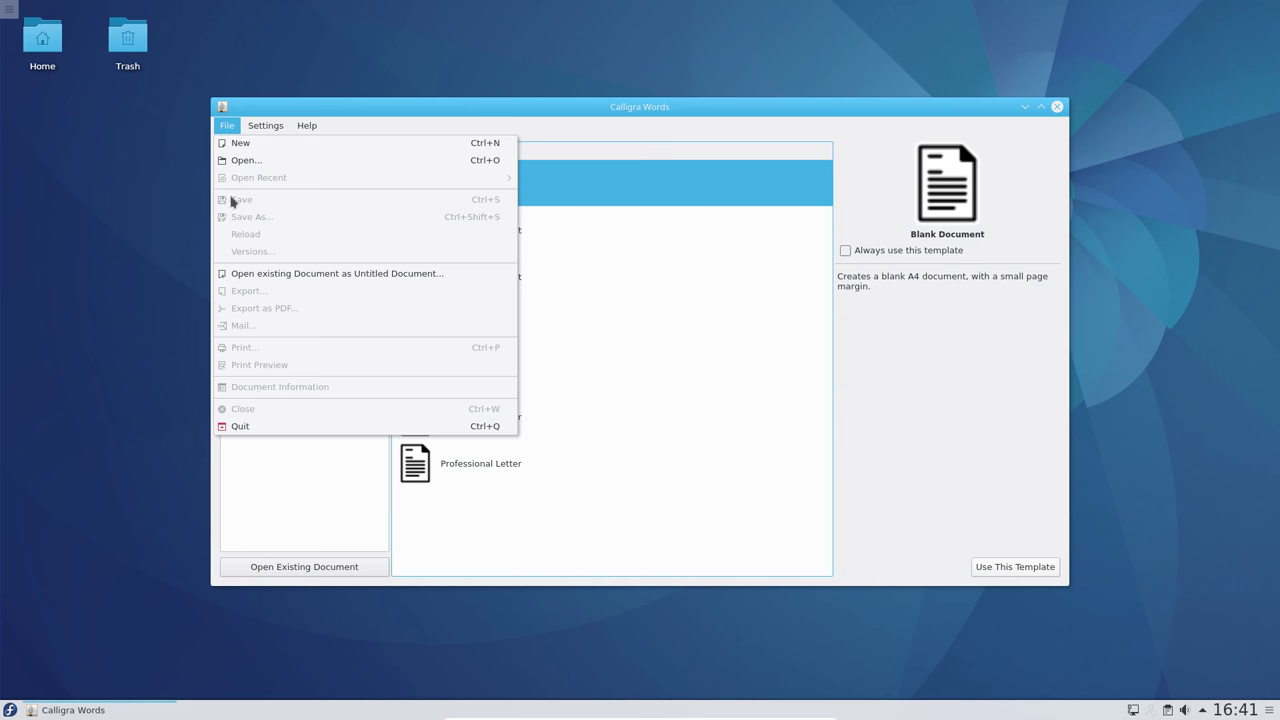
{"action": "left_click", "coordinate": [246, 427]}
Open the system configuration, examine the GNOME (GTK) application style settings under application appearance, and close the window
{"action": "key", "text": "alt+F1"}
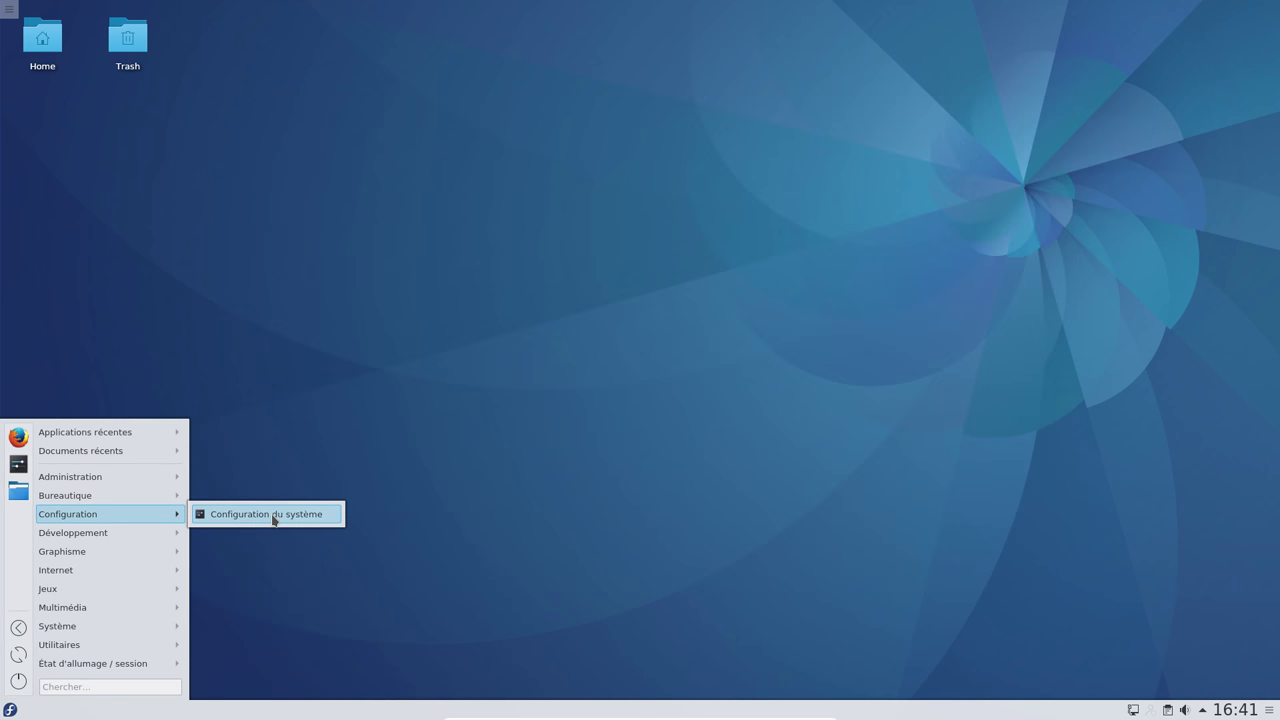
{"action": "left_click", "coordinate": [274, 519]}
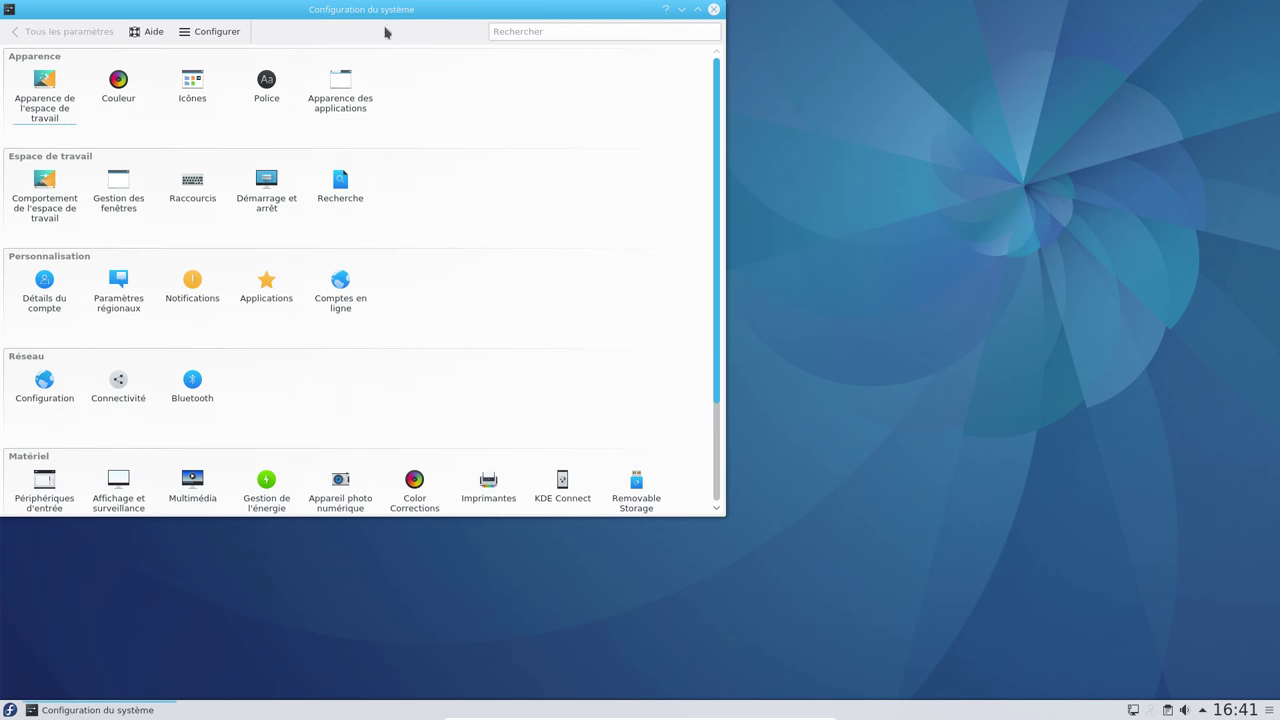
{"action": "left_click_drag", "start_coordinate": [403, 17], "coordinate": [747, 81]}
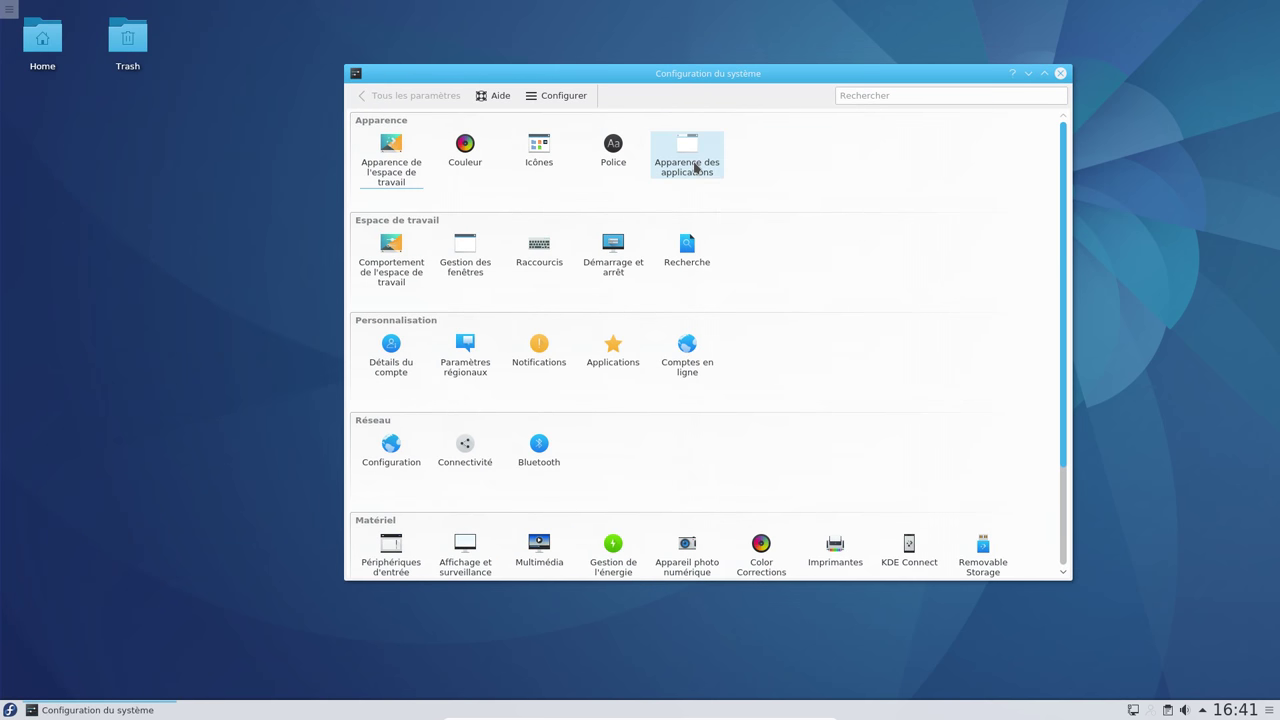
{"action": "left_click", "coordinate": [695, 167]}
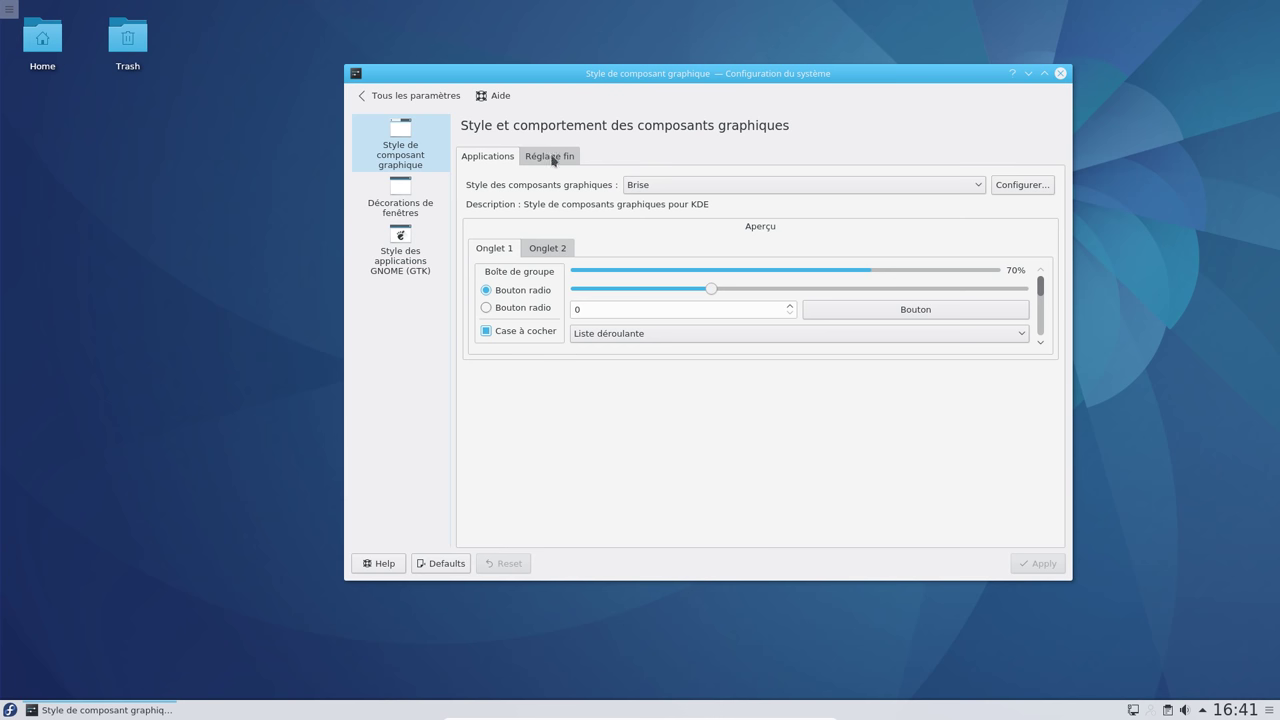
{"action": "left_click", "coordinate": [398, 254]}
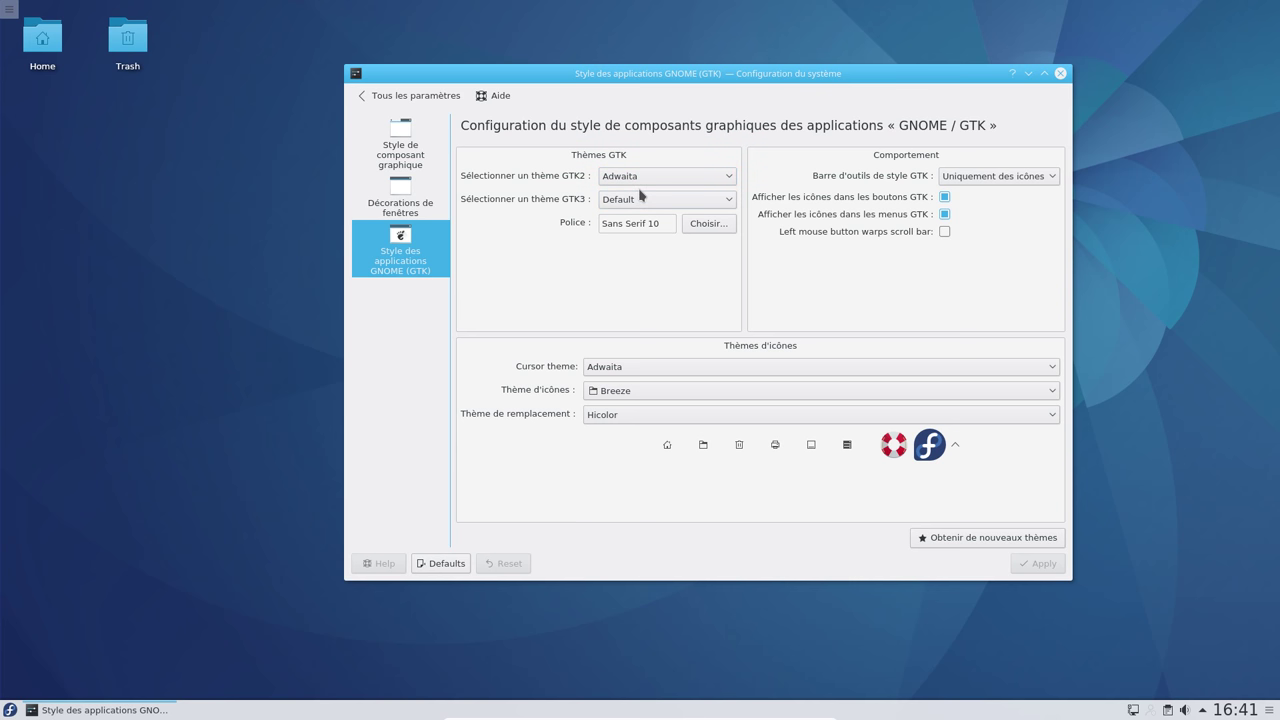
{"action": "left_click", "coordinate": [1059, 75]}
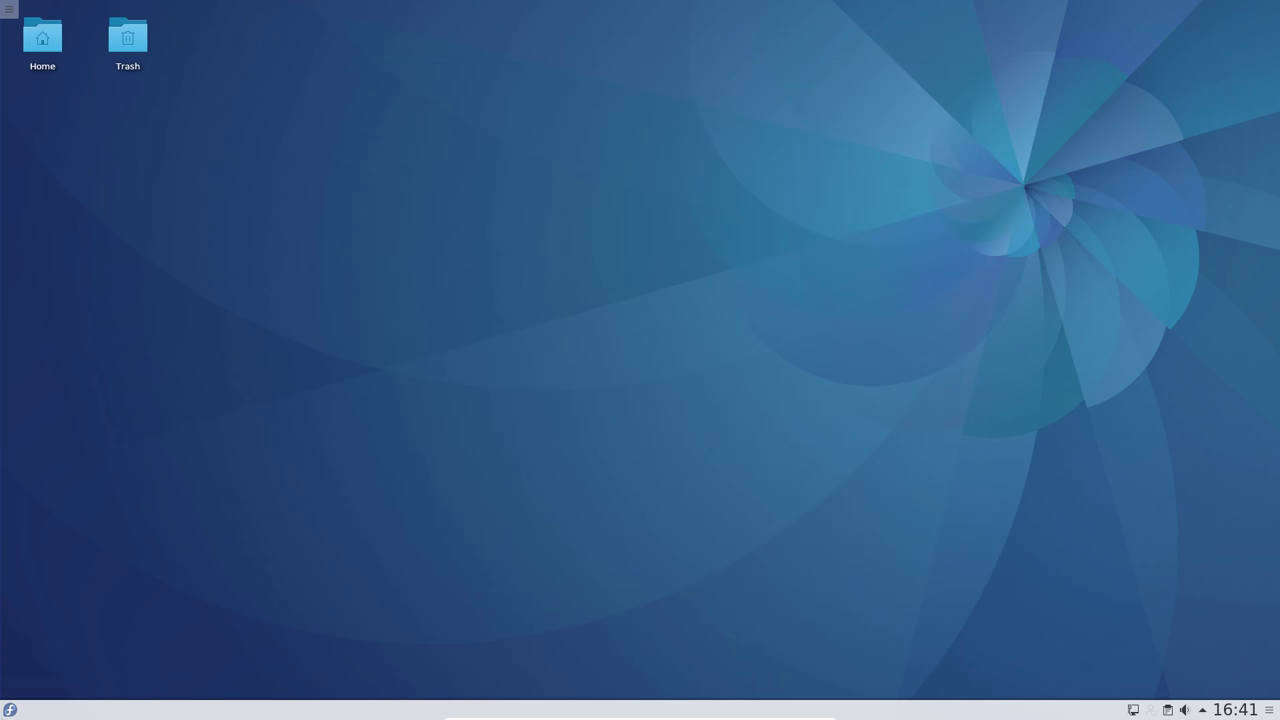
Browse the graphics applications and launch the QupZilla and Firefox web browsers
{"action": "left_click", "coordinate": [10, 710]}
{"action": "mouse_move", "coordinate": [112, 517]}
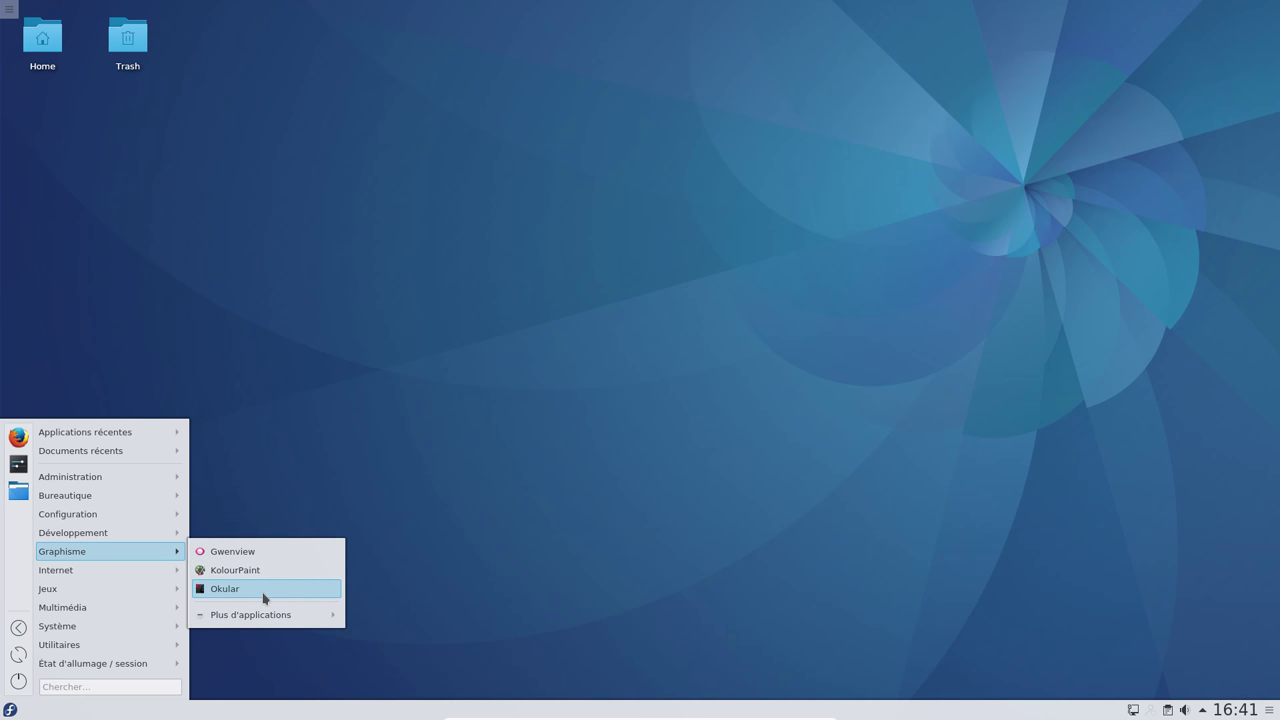
{"action": "mouse_move", "coordinate": [268, 620]}
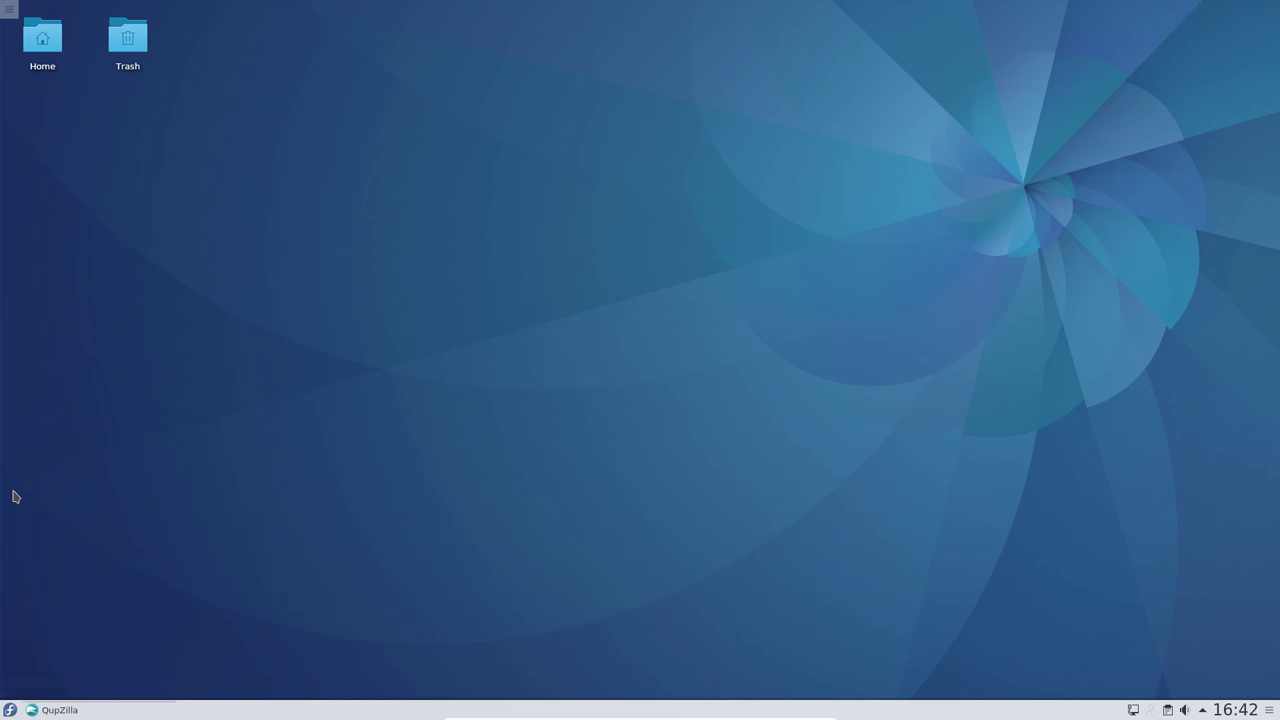
{"action": "key", "text": "super"}
{"action": "key", "text": "super"}
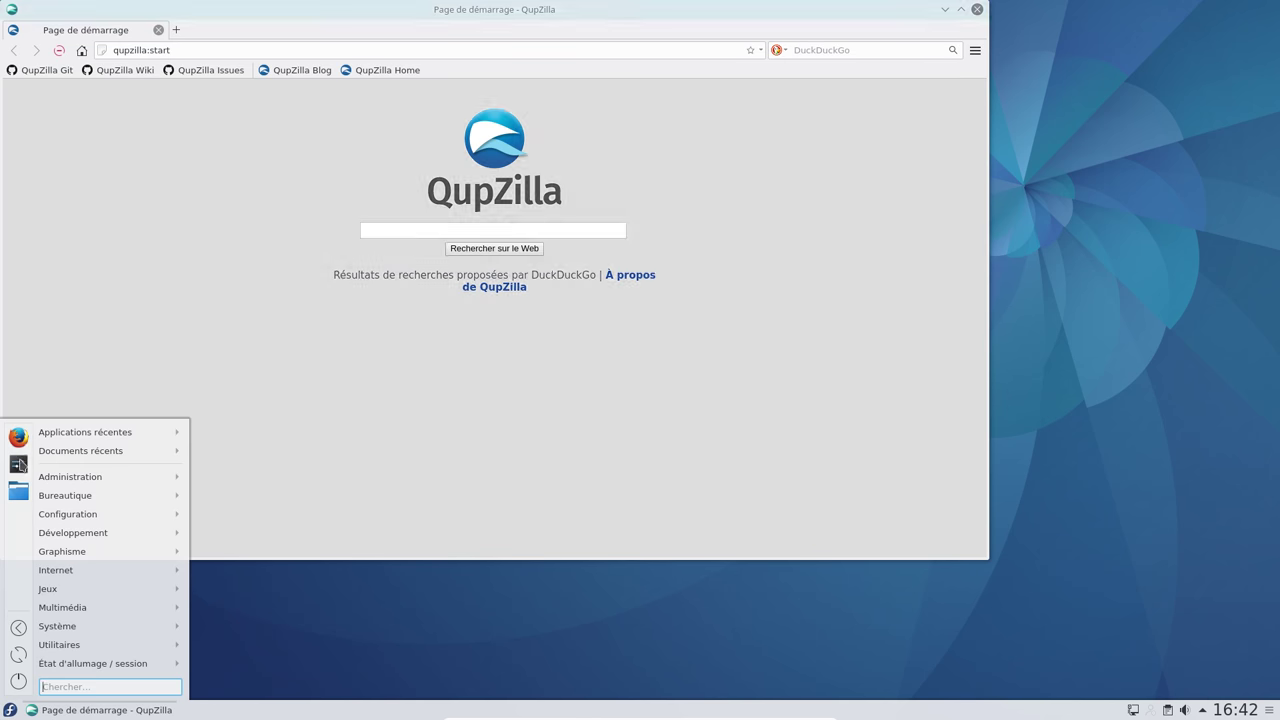
{"action": "left_click", "coordinate": [25, 440]}
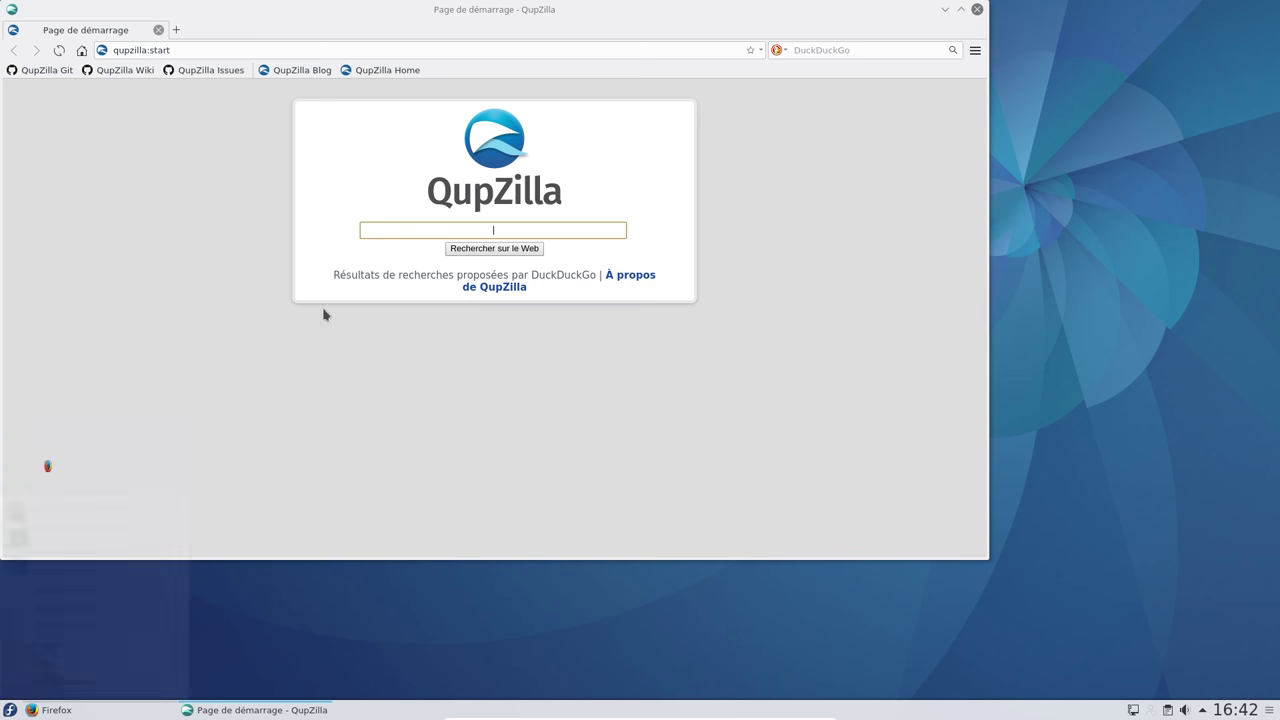
Check QupZilla's version details in its About dialog, dismiss it and close the browser
{"action": "left_click", "coordinate": [975, 50]}
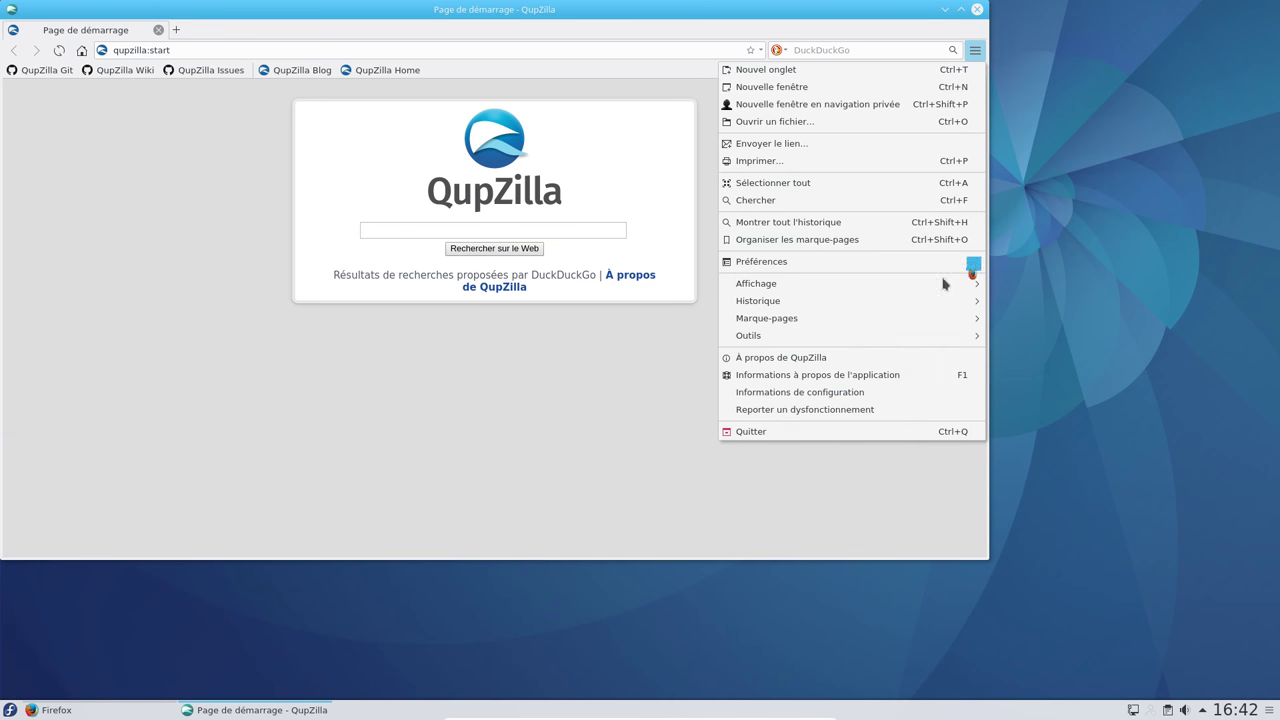
{"action": "left_click", "coordinate": [800, 359]}
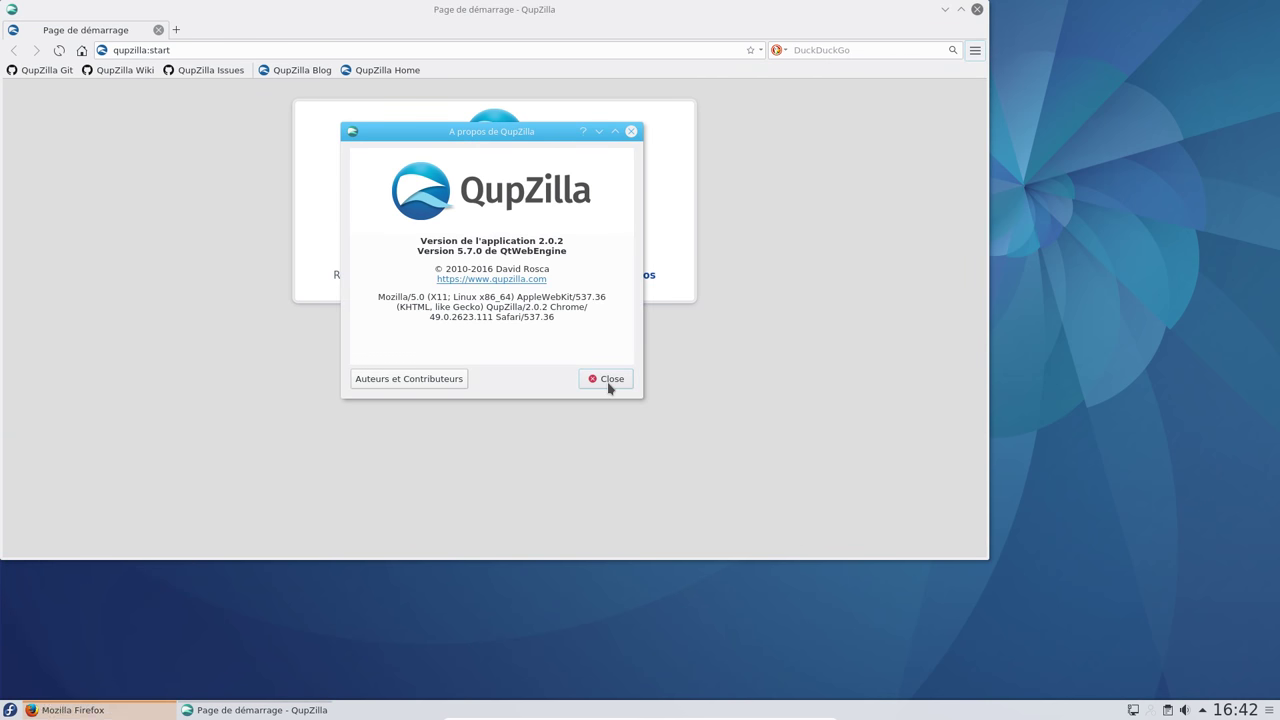
{"action": "left_click", "coordinate": [608, 379]}
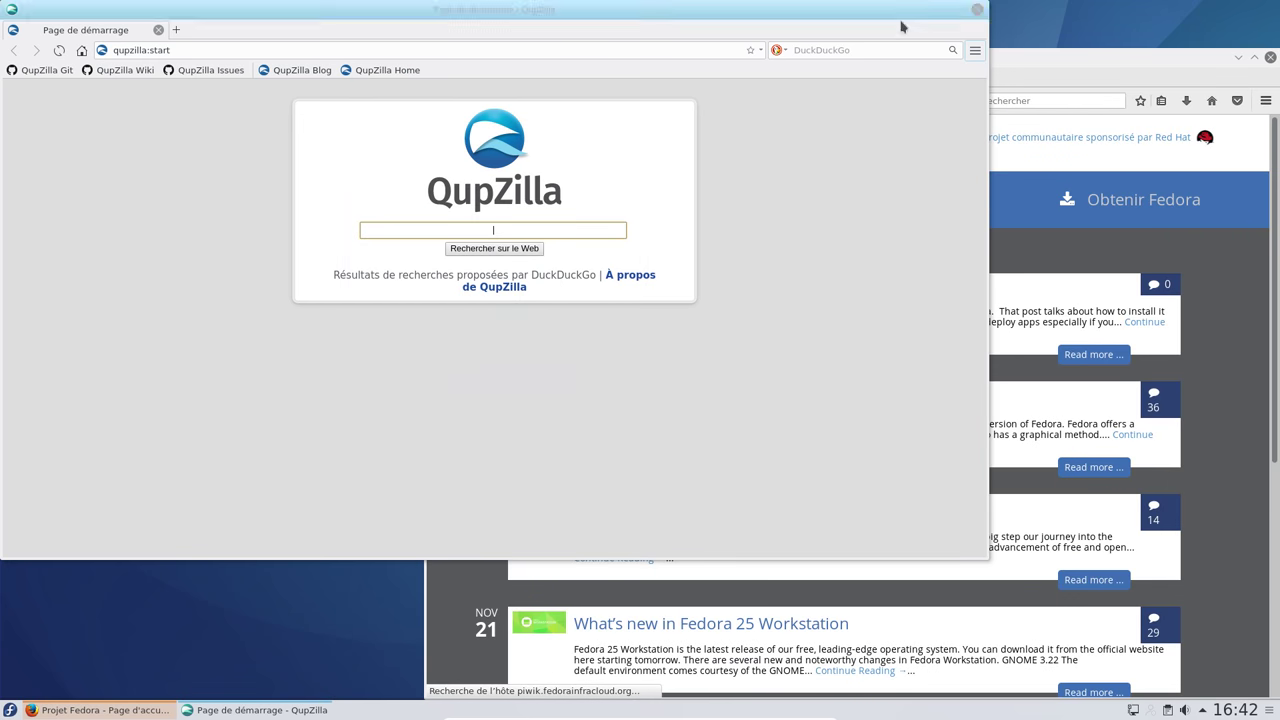
{"action": "left_click", "coordinate": [977, 9]}
Check Firefox's version details in its About dialog, dismiss it and close the browser
{"action": "left_click", "coordinate": [1265, 100]}
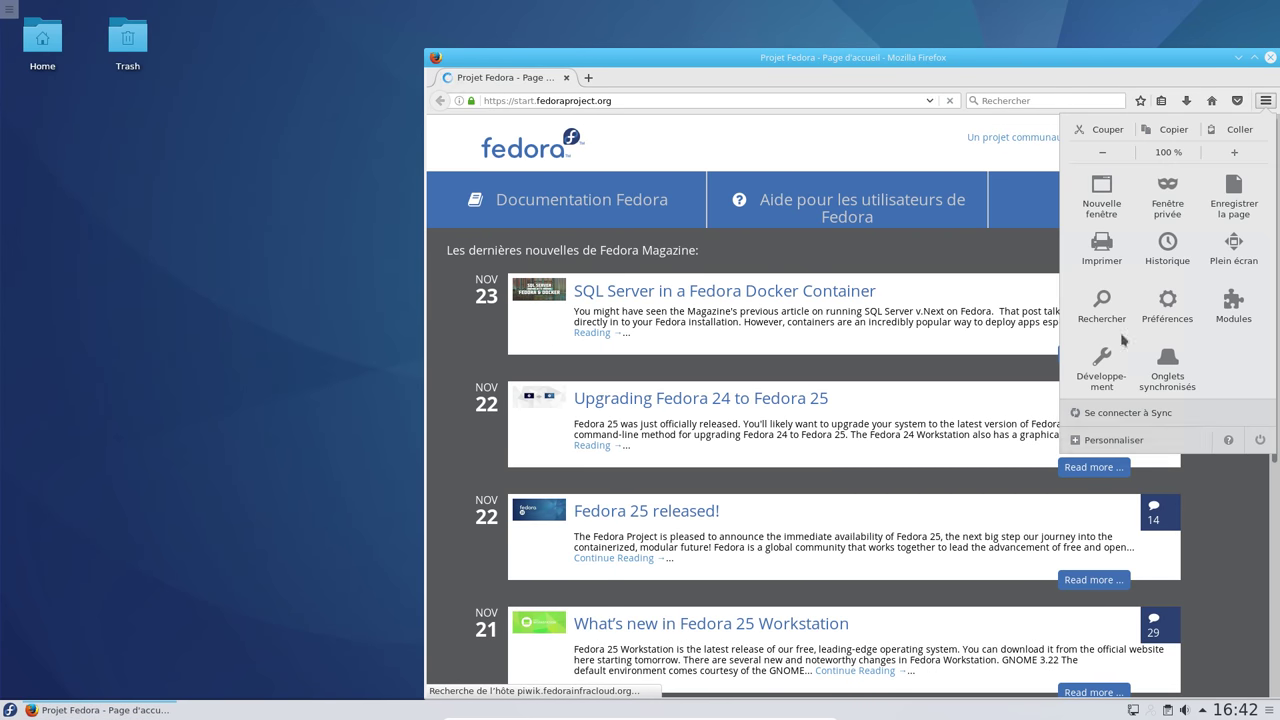
{"action": "left_click", "coordinate": [1226, 440]}
{"action": "left_click", "coordinate": [1148, 258]}
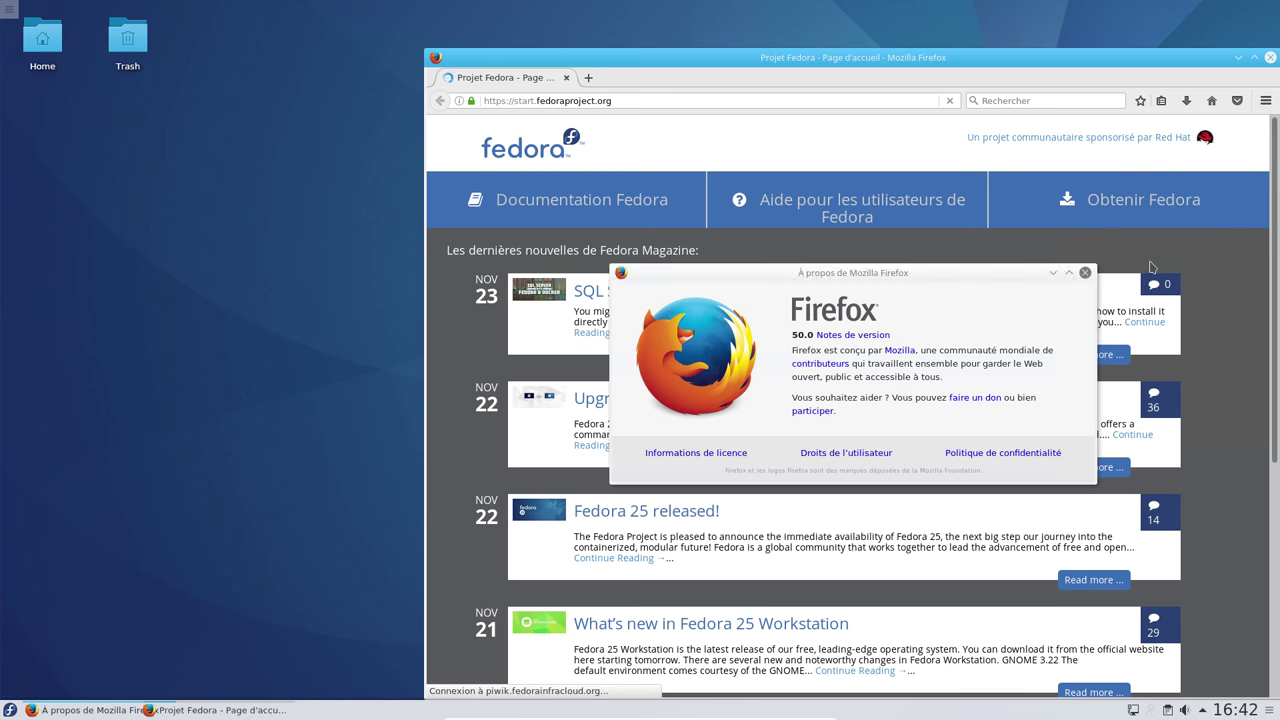
{"action": "left_click", "coordinate": [1084, 274]}
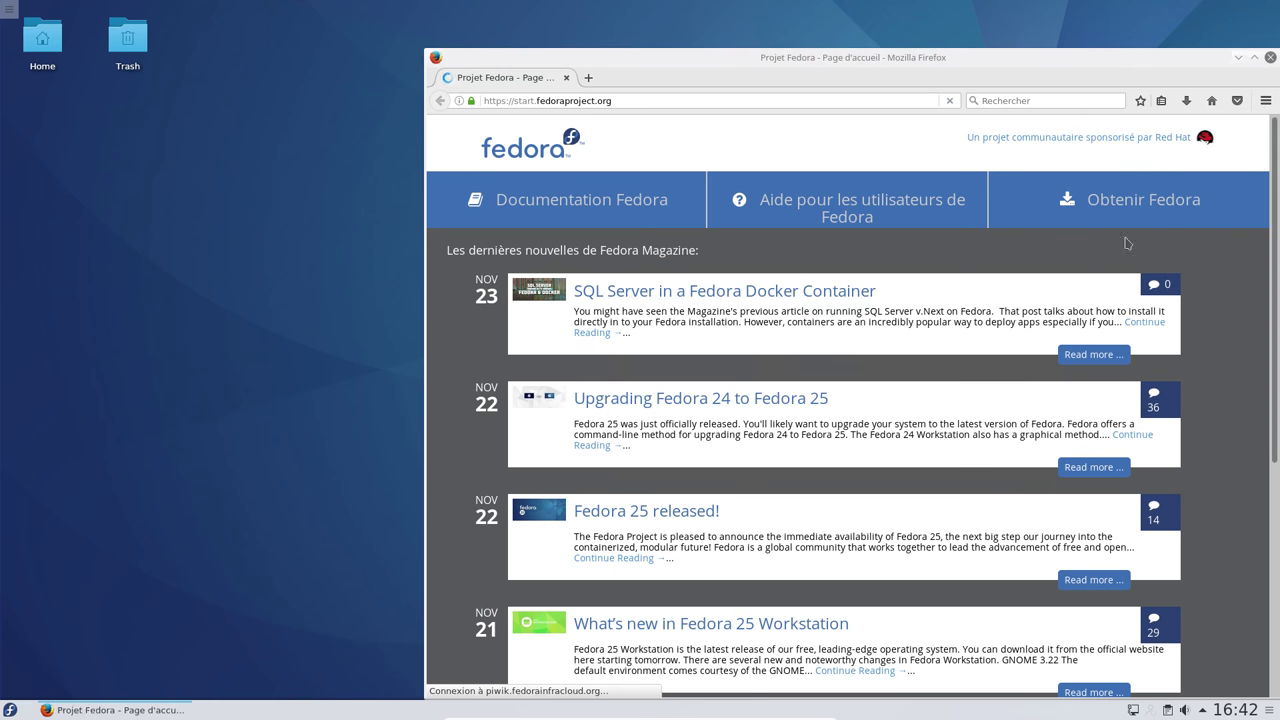
{"action": "left_click", "coordinate": [1269, 58]}
Browse the games category and launch the multimedia applications Amarok and Dragon Player
{"action": "left_click", "coordinate": [9, 709]}
{"action": "mouse_move", "coordinate": [92, 593]}
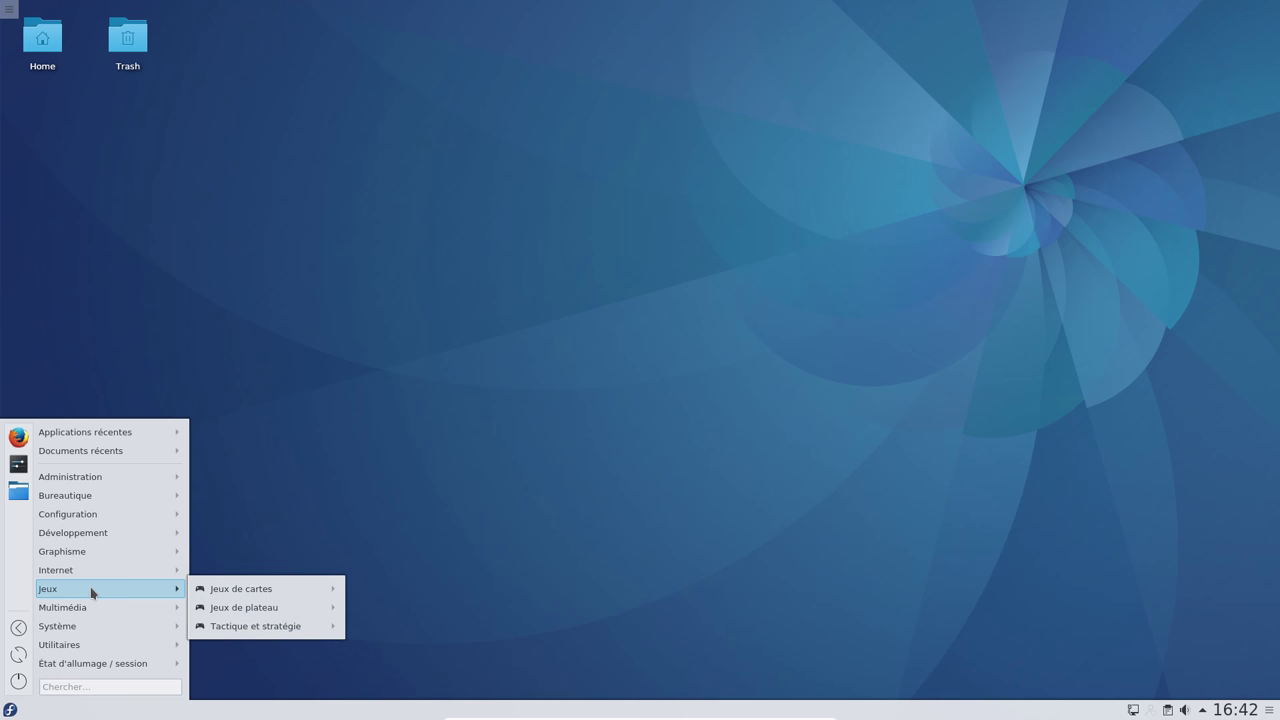
{"action": "mouse_move", "coordinate": [267, 598]}
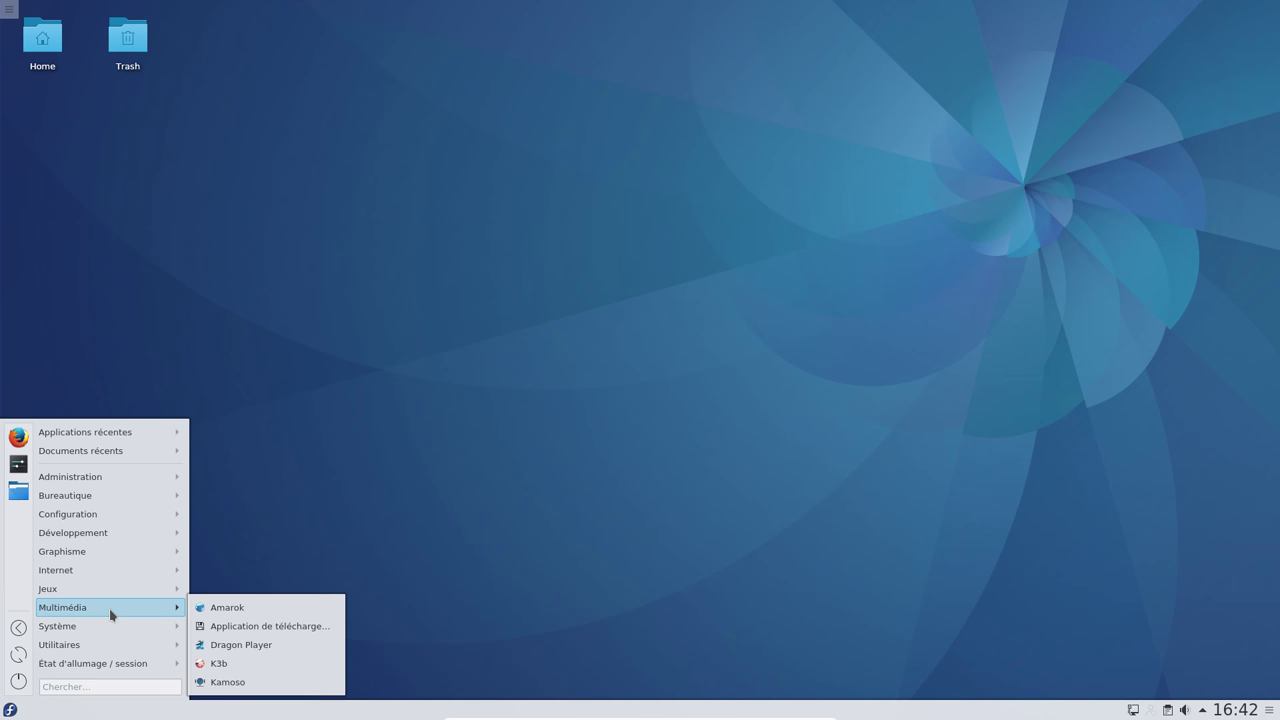
{"action": "left_click", "coordinate": [233, 608]}
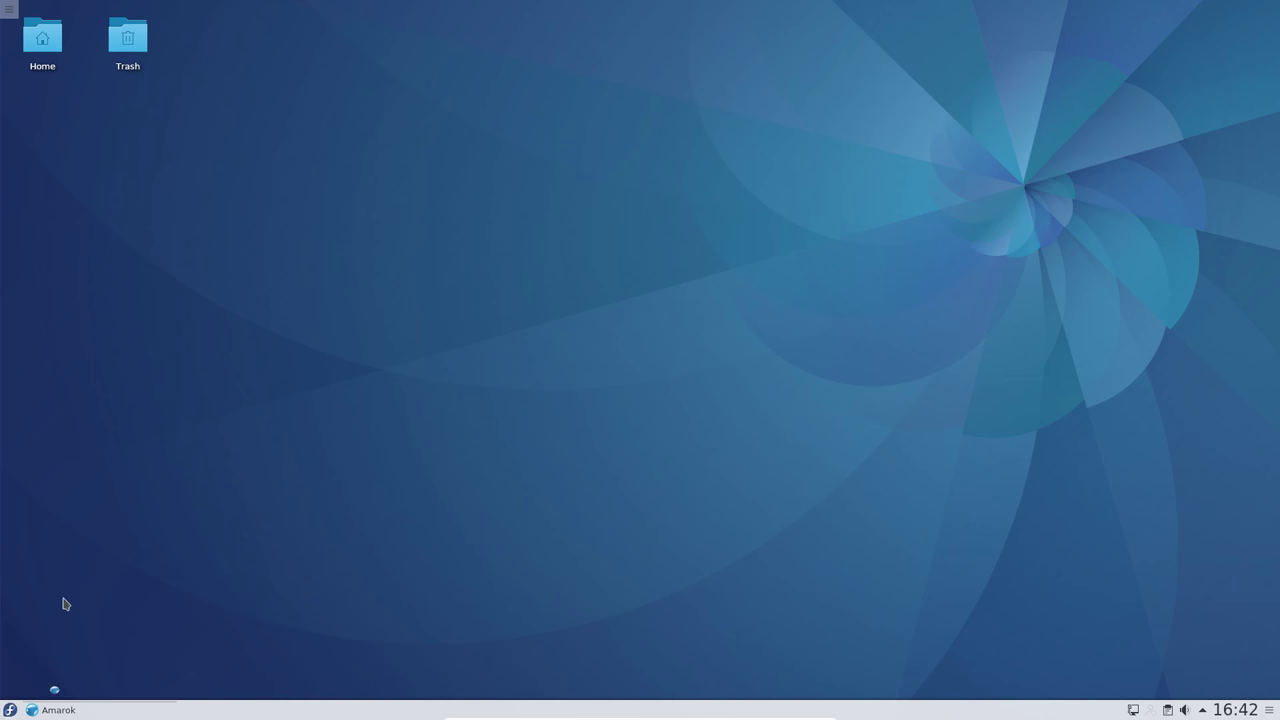
{"action": "key", "text": "alt+F1"}
{"action": "mouse_move", "coordinate": [98, 610]}
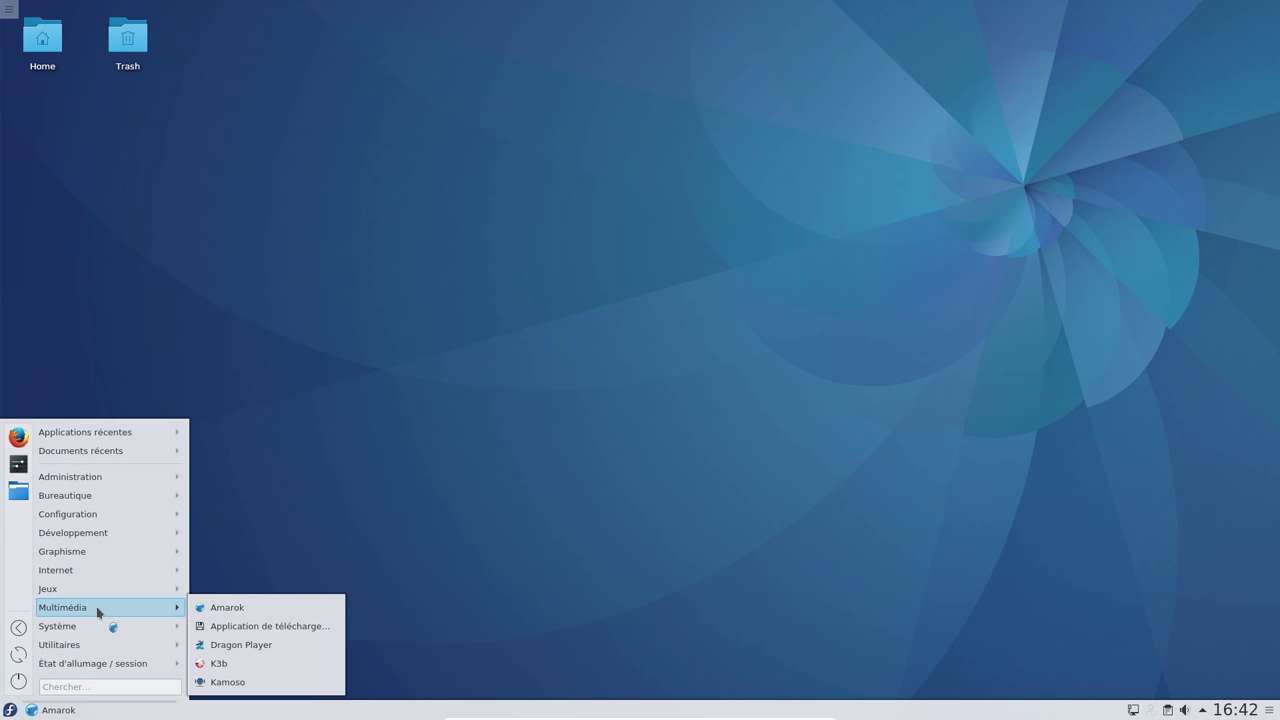
{"action": "left_click", "coordinate": [252, 648]}
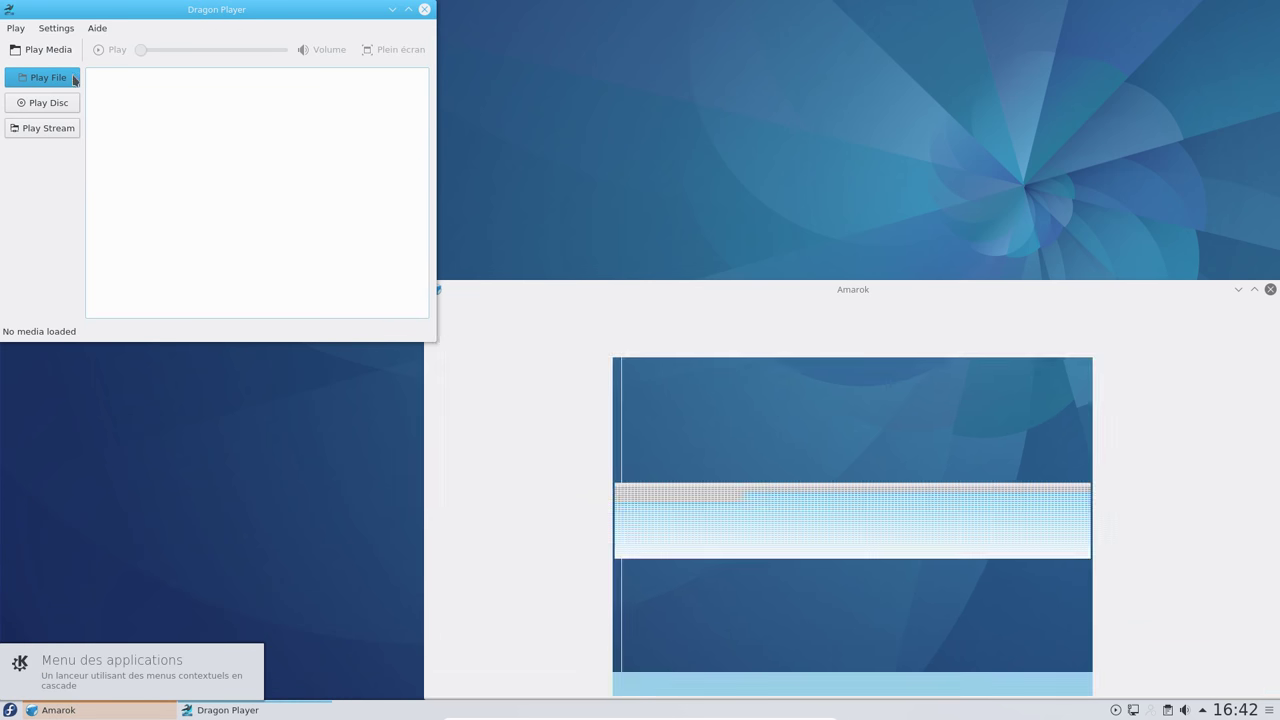
Check Dragon Player's version details in its About dialog and dismiss the dialog
{"action": "left_click", "coordinate": [96, 28]}
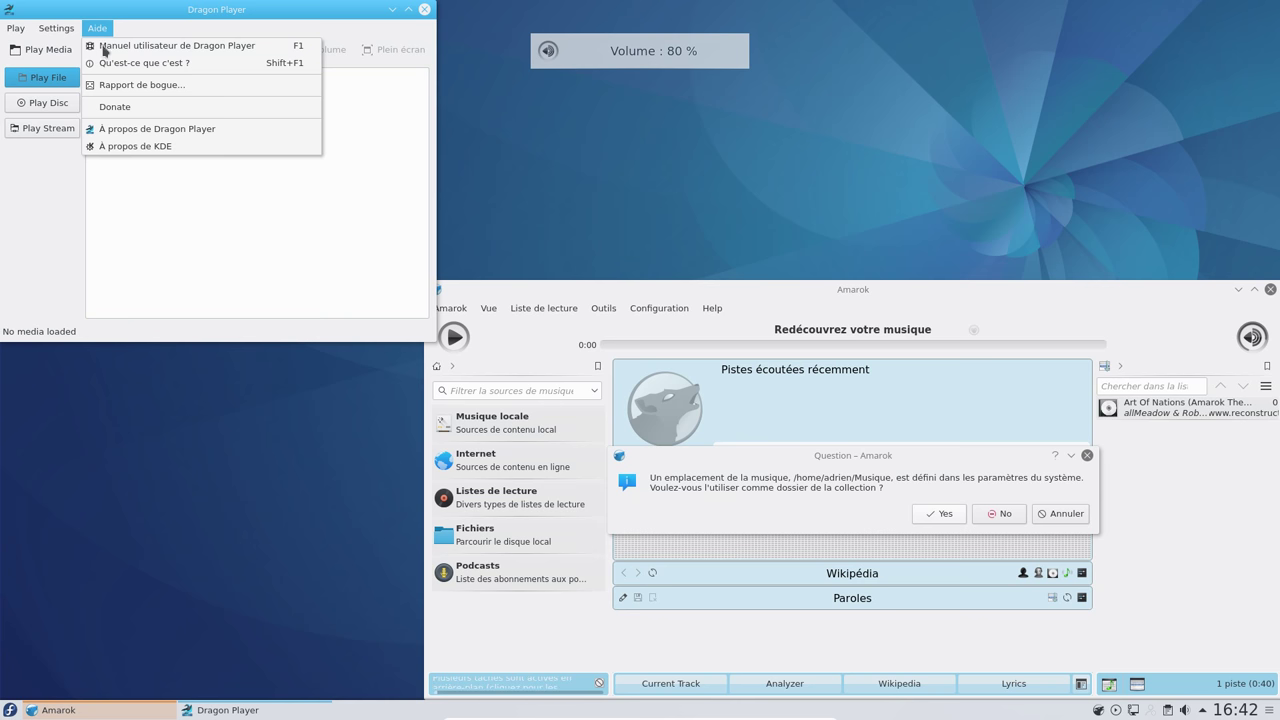
{"action": "left_click", "coordinate": [165, 137]}
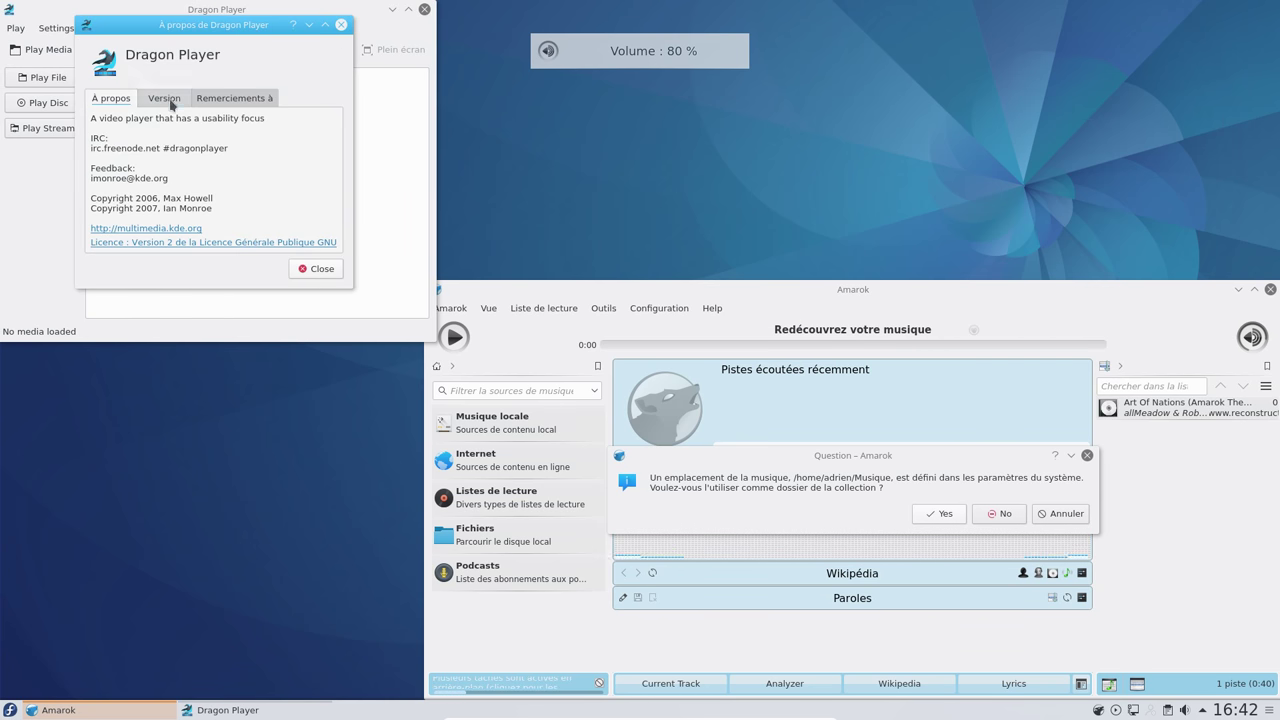
{"action": "left_click", "coordinate": [174, 102]}
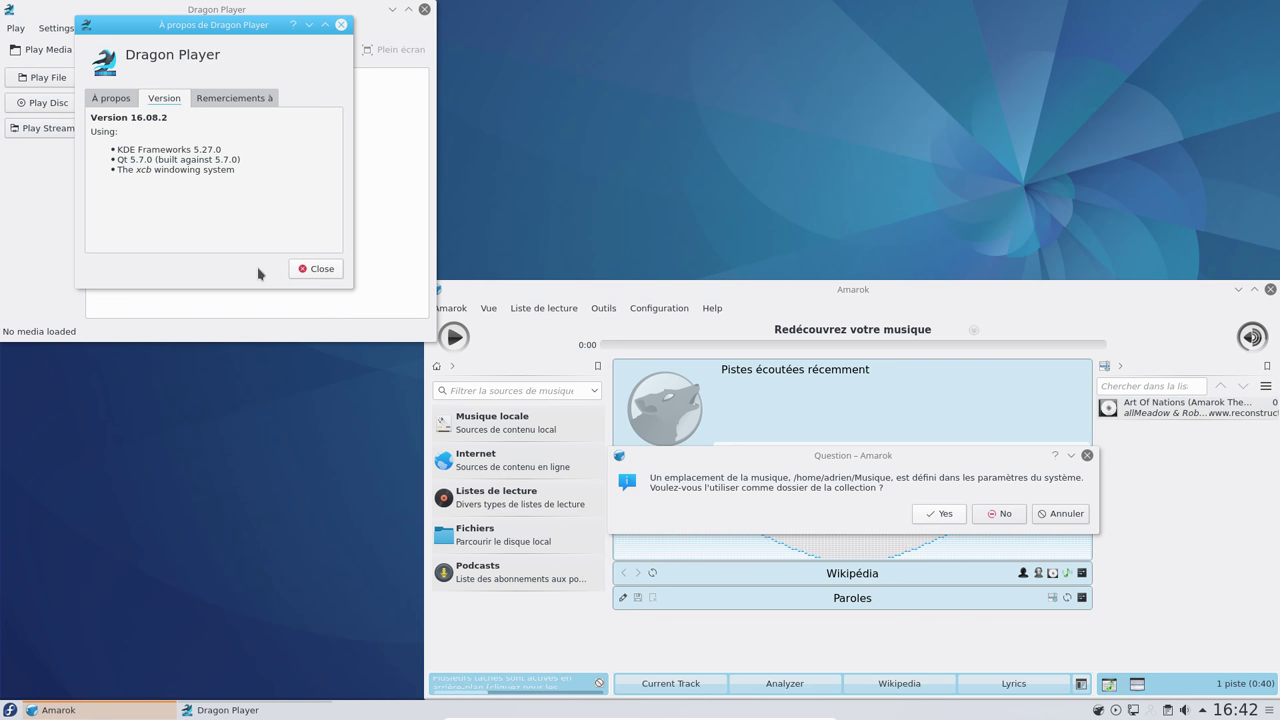
{"action": "left_click", "coordinate": [313, 268]}
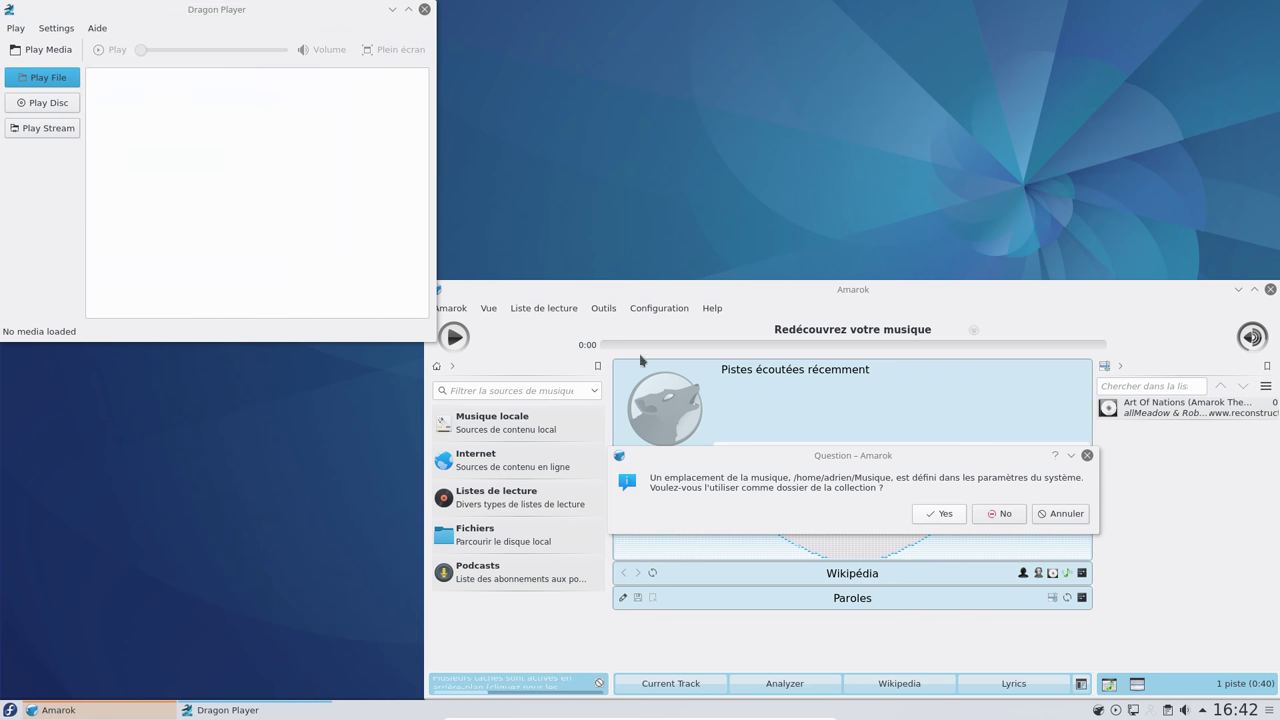
Accept the system music folder as Amarok's collection and check Amarok's version details in its About dialog
{"action": "left_click", "coordinate": [944, 513]}
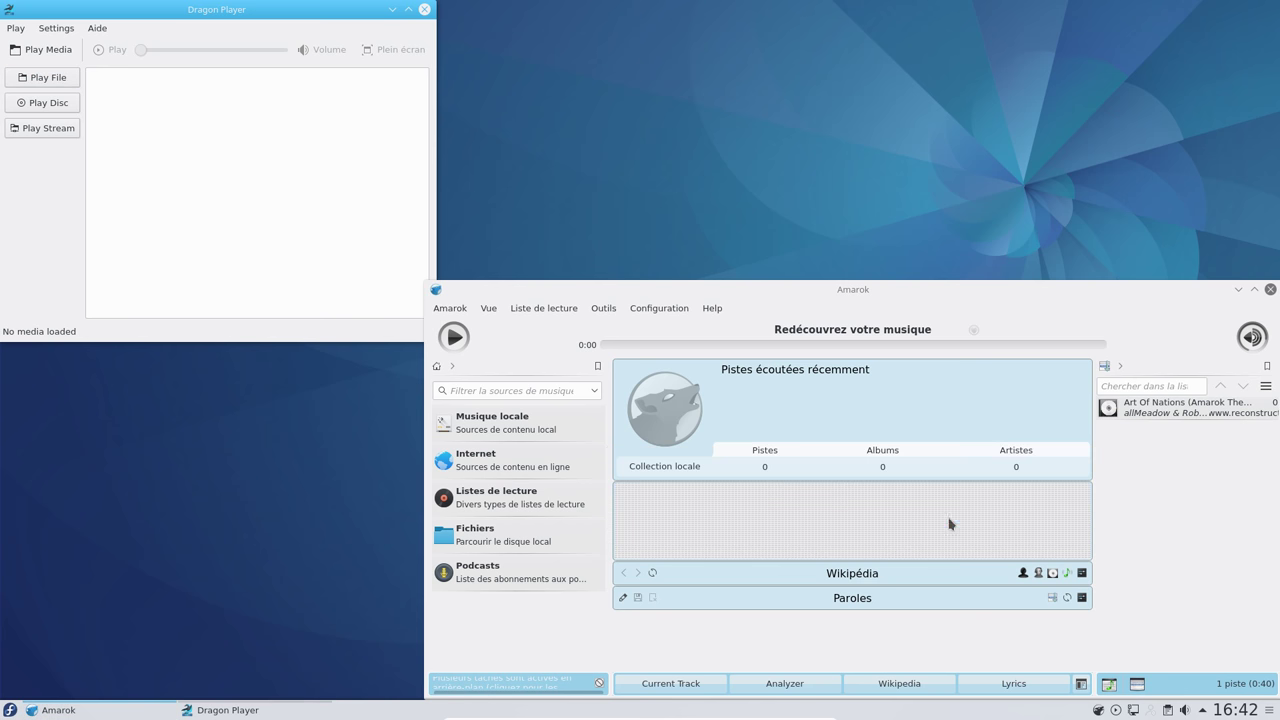
{"action": "left_click_drag", "start_coordinate": [715, 316], "coordinate": [685, 213]}
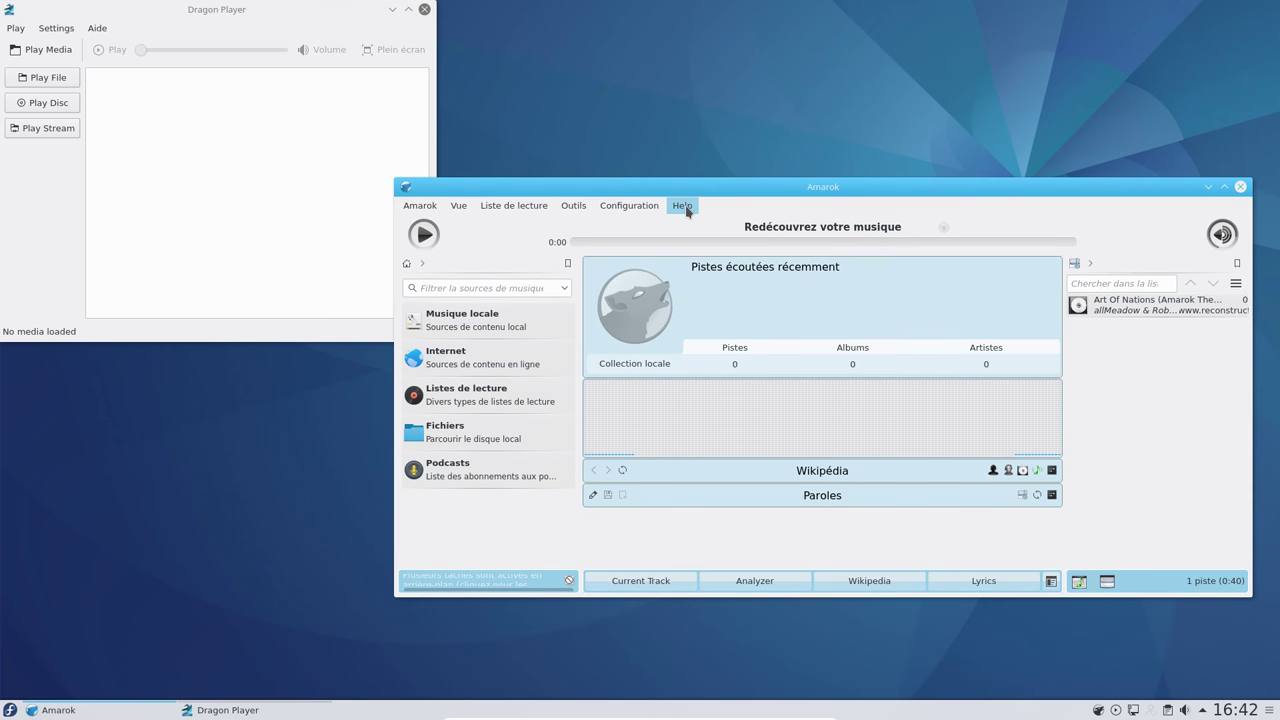
{"action": "left_click", "coordinate": [683, 206]}
{"action": "left_click", "coordinate": [732, 291]}
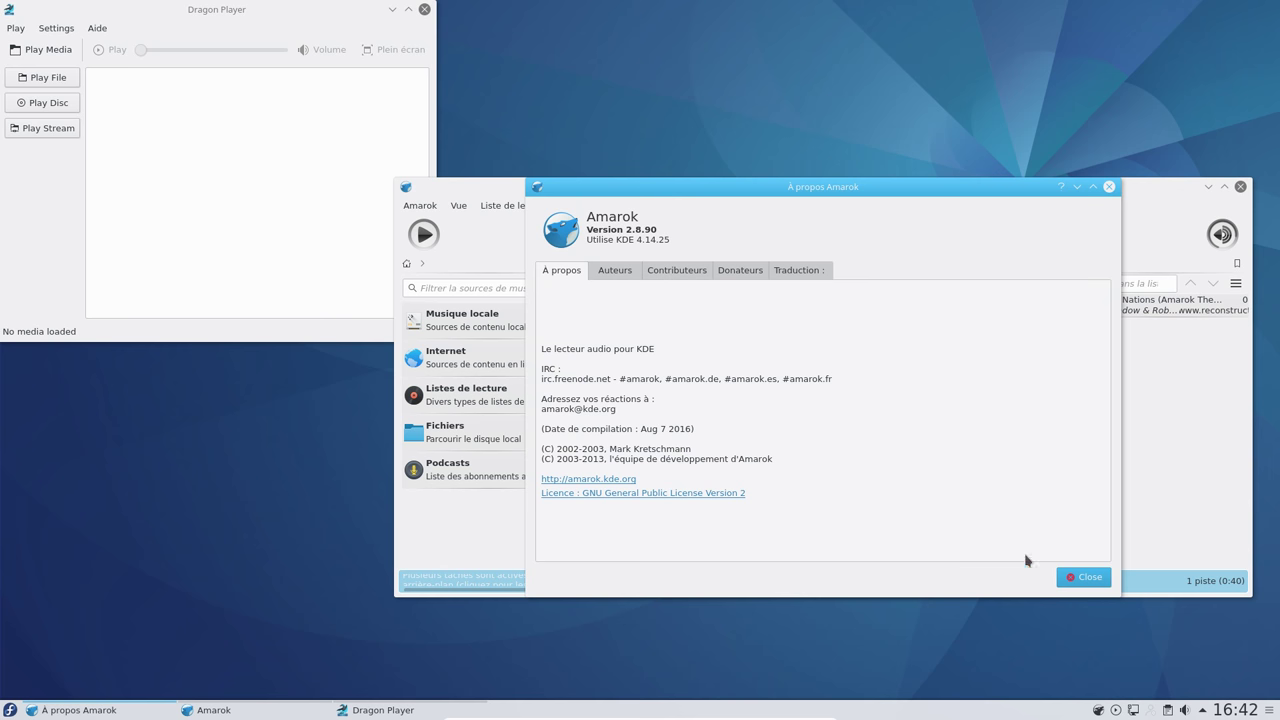
{"action": "left_click", "coordinate": [1084, 577]}
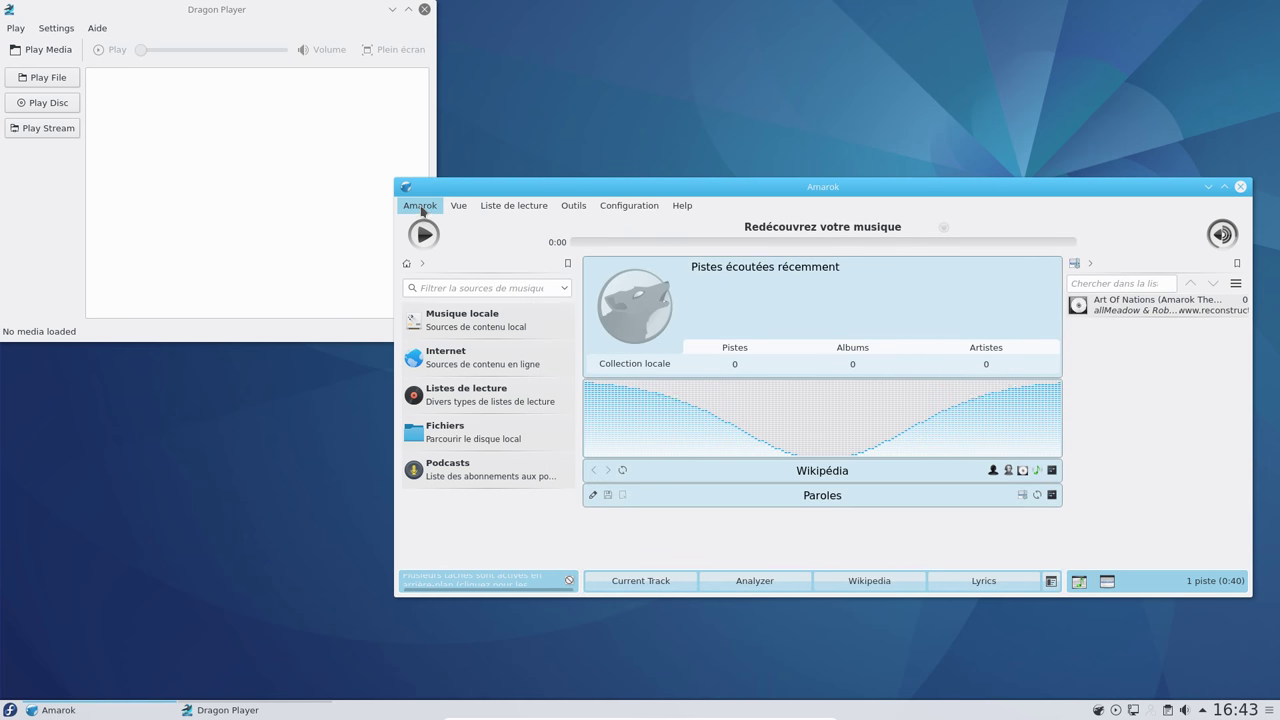
Quit Amarok and Dragon Player
{"action": "left_click", "coordinate": [420, 206]}
{"action": "left_click", "coordinate": [440, 414]}
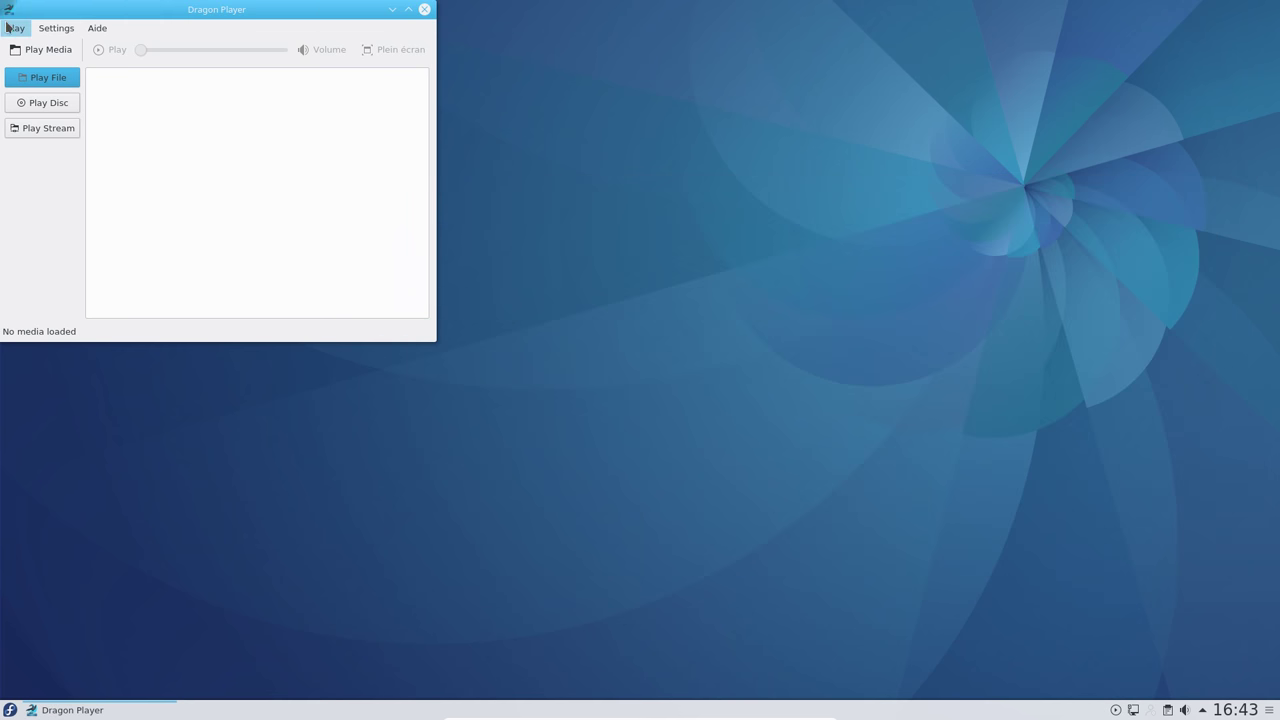
{"action": "left_click", "coordinate": [8, 27]}
{"action": "left_click", "coordinate": [40, 146]}
Launch Fedora Media Writer from the system applications, move its window away from the screen corner and expand the full image list
{"action": "left_click", "coordinate": [10, 710]}
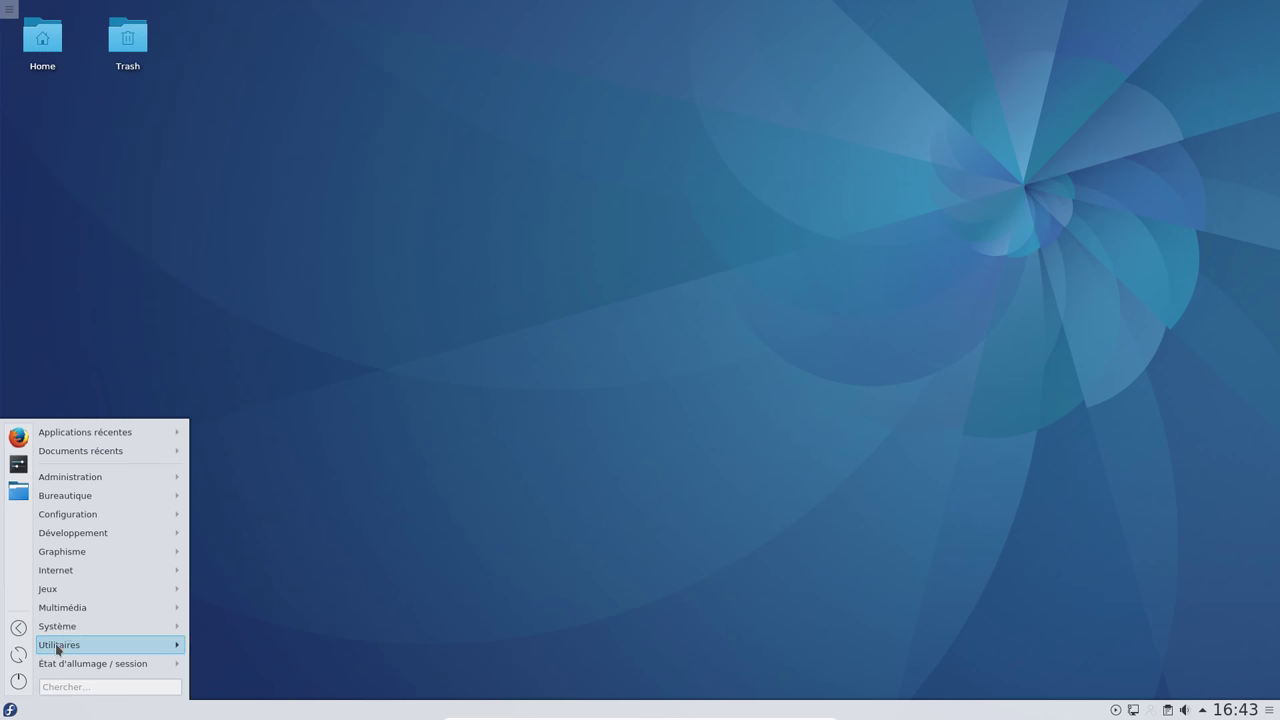
{"action": "mouse_move", "coordinate": [62, 624]}
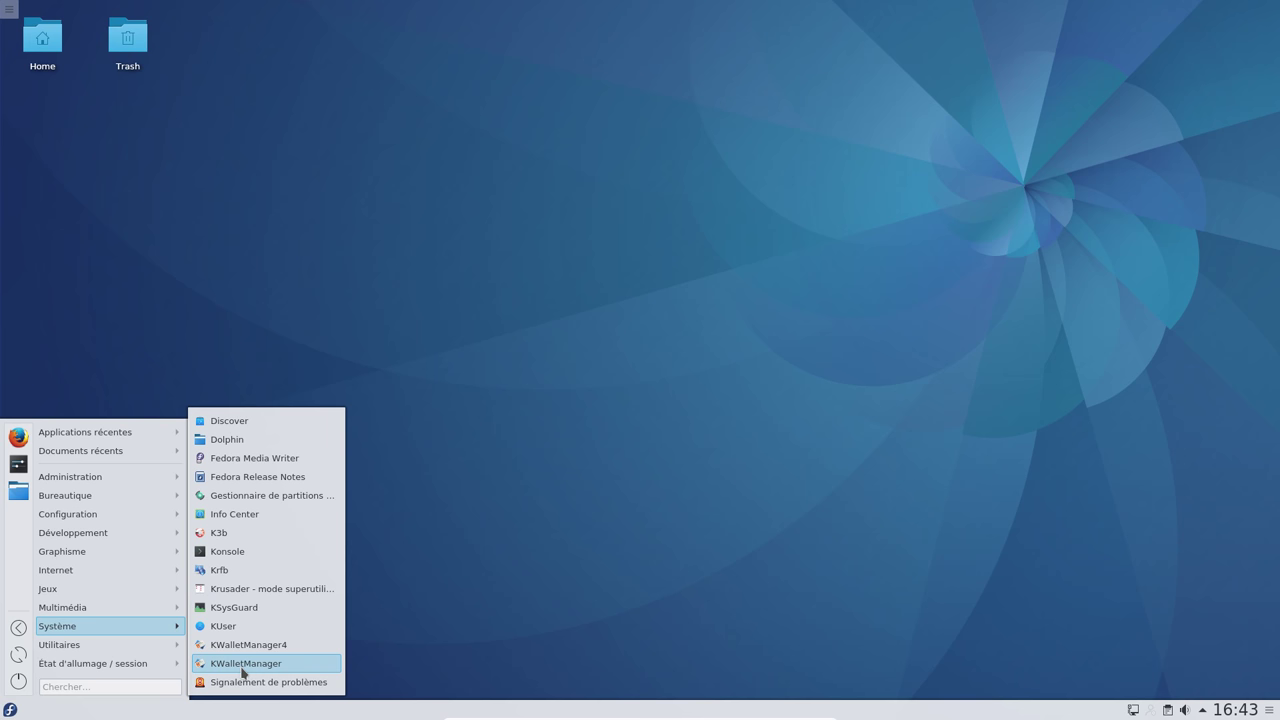
{"action": "left_click", "coordinate": [273, 463]}
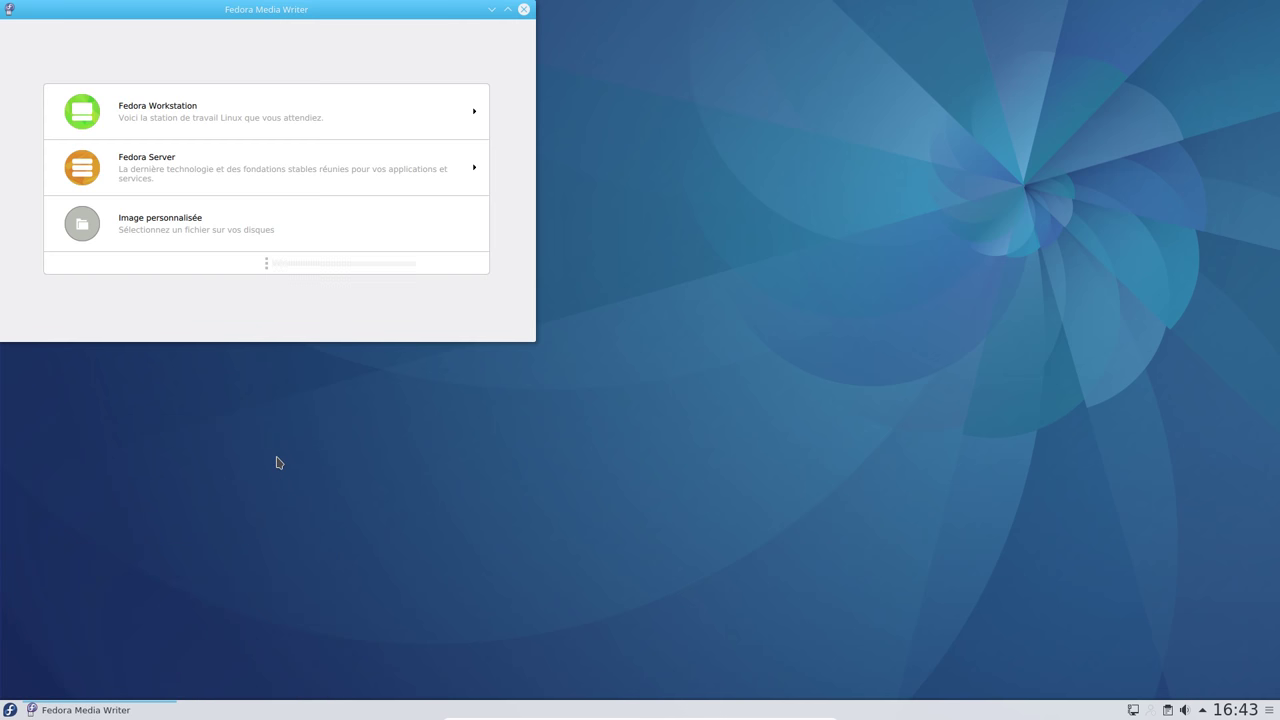
{"action": "left_click_drag", "start_coordinate": [276, 8], "coordinate": [675, 129]}
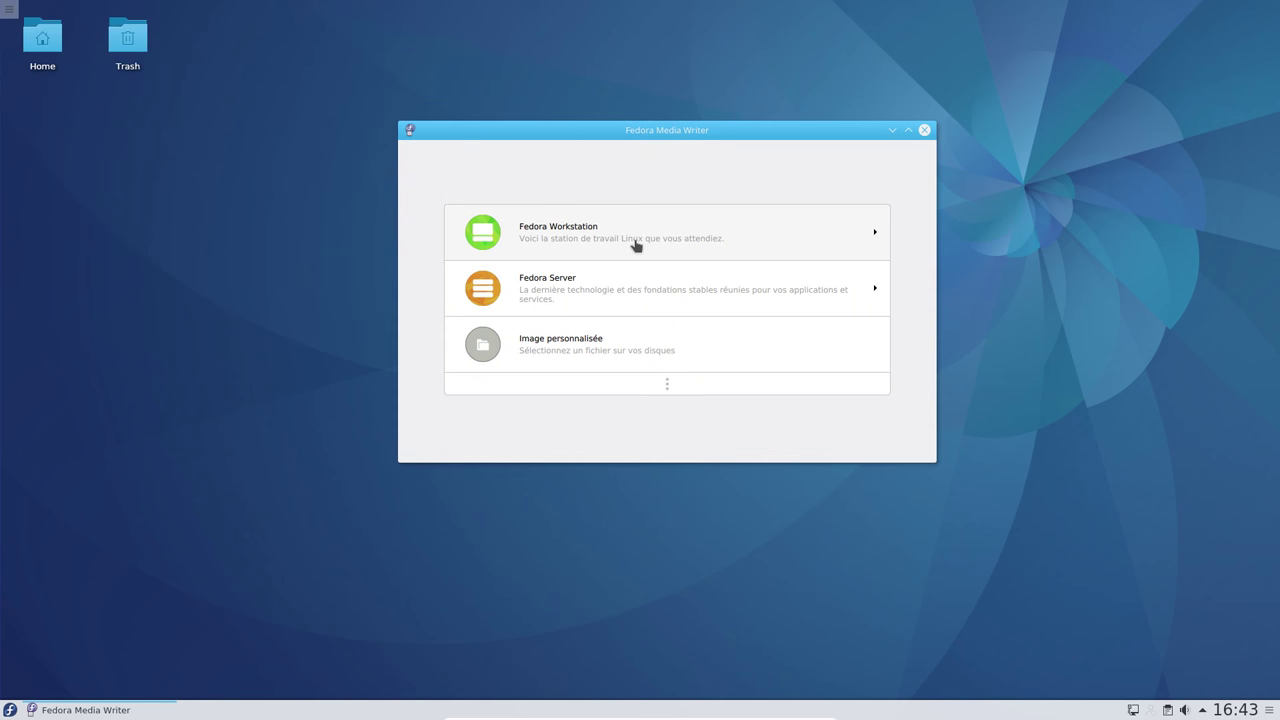
{"action": "left_click", "coordinate": [667, 392]}
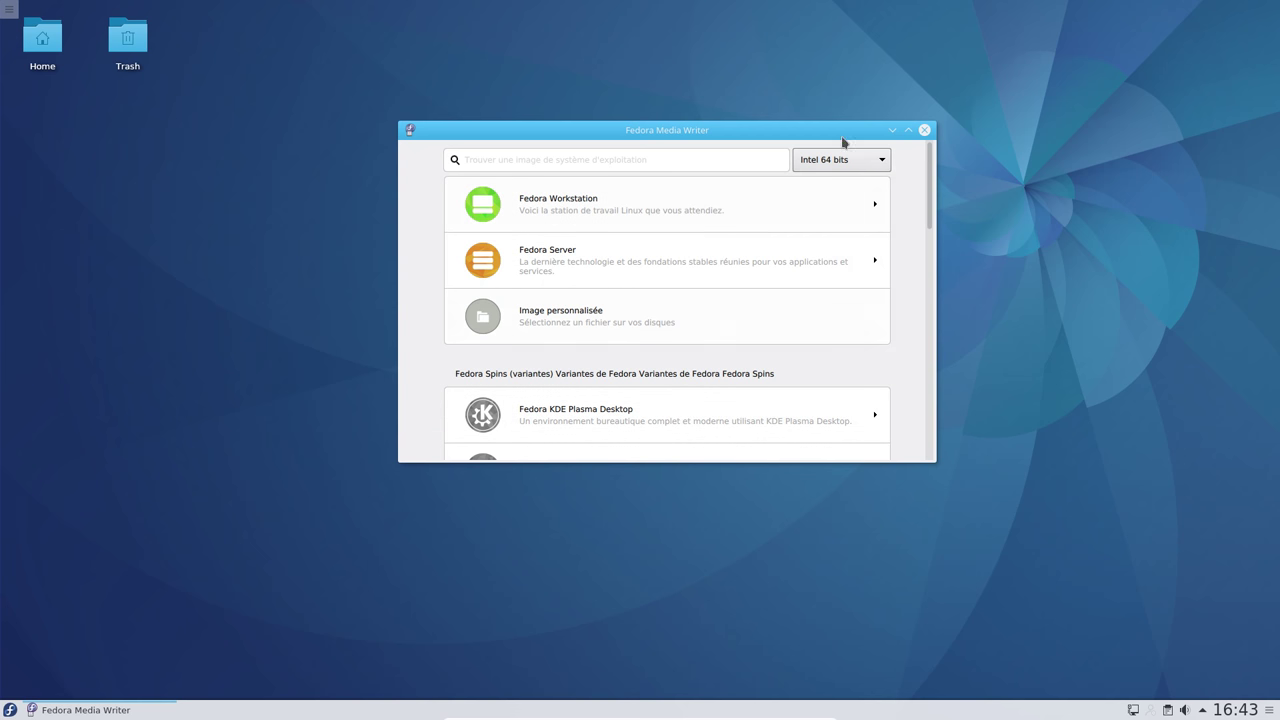
Try creating a live USB disk of Fedora KDE Plasma Desktop for Intel 64 bits, cancelling the download and returning to the image list
{"action": "left_click", "coordinate": [841, 160]}
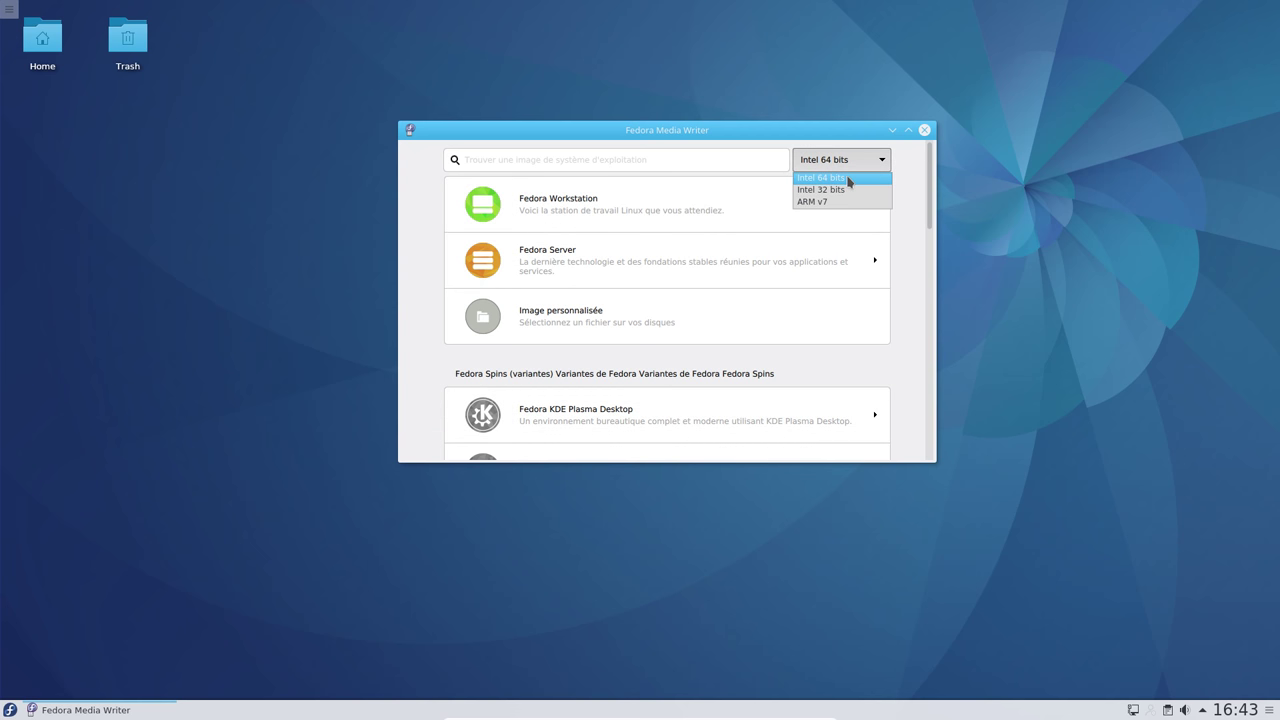
{"action": "left_click", "coordinate": [846, 178]}
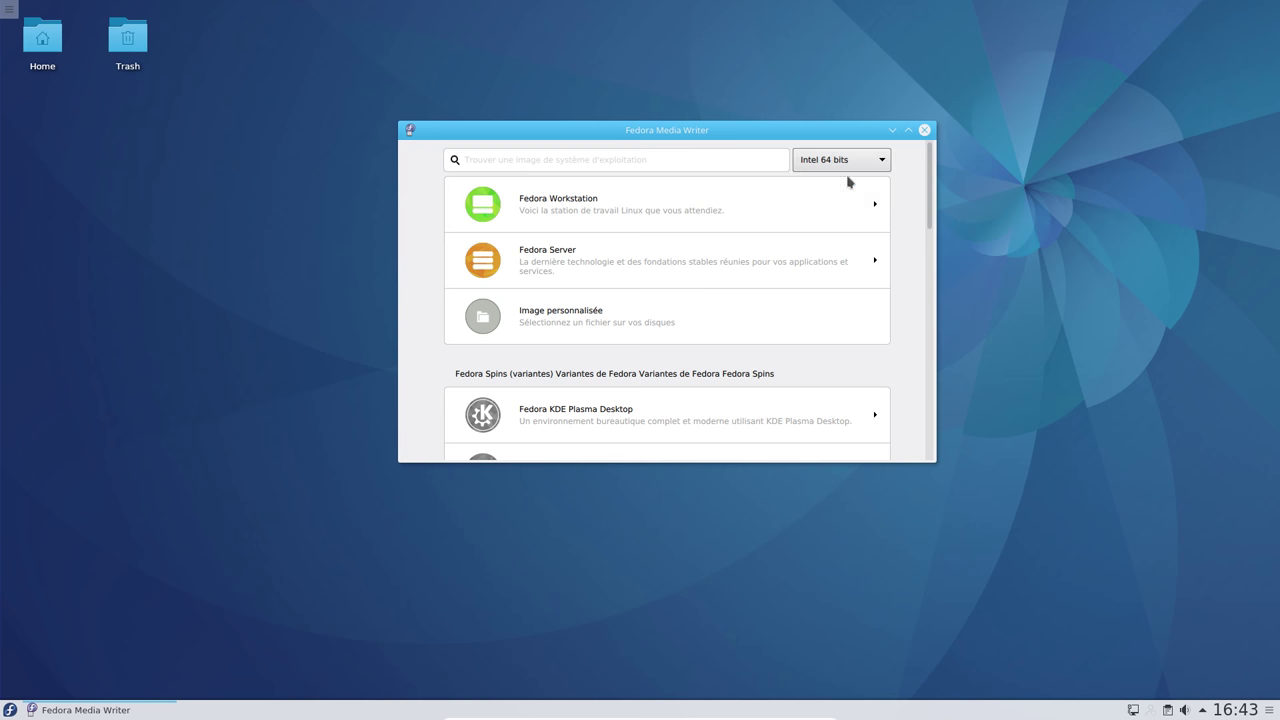
{"action": "left_click", "coordinate": [691, 434]}
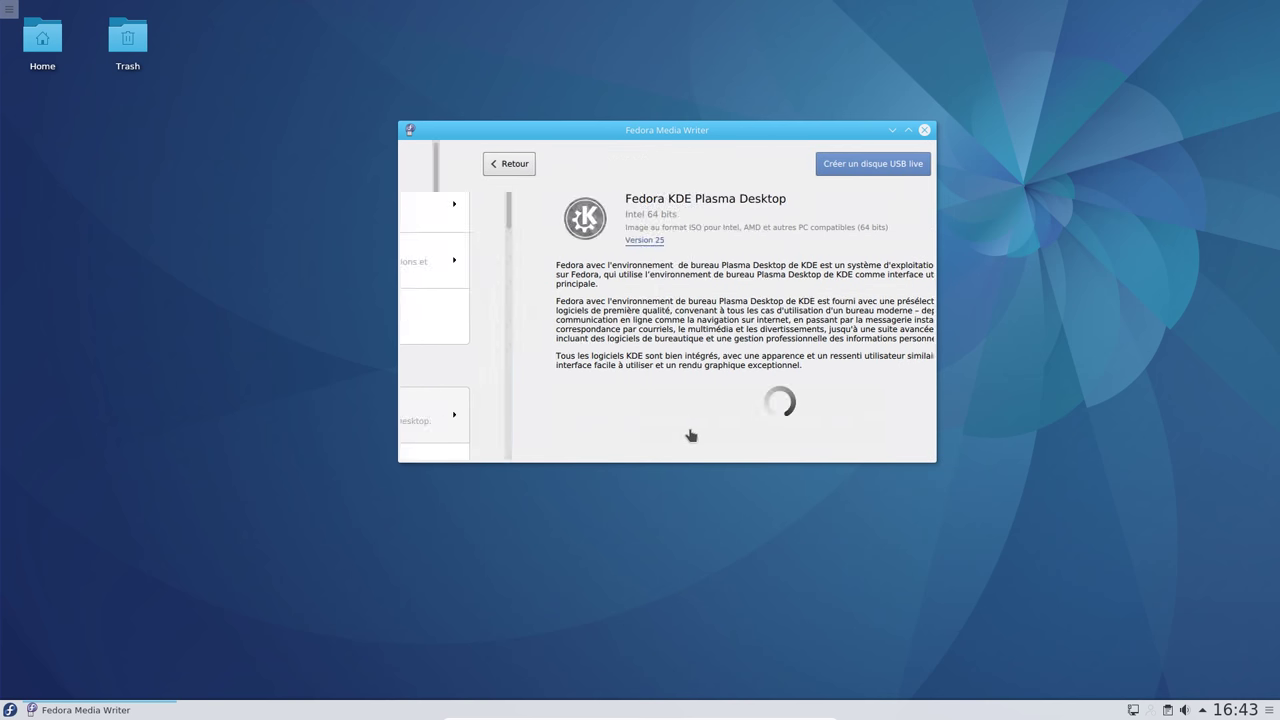
{"action": "left_click", "coordinate": [818, 166]}
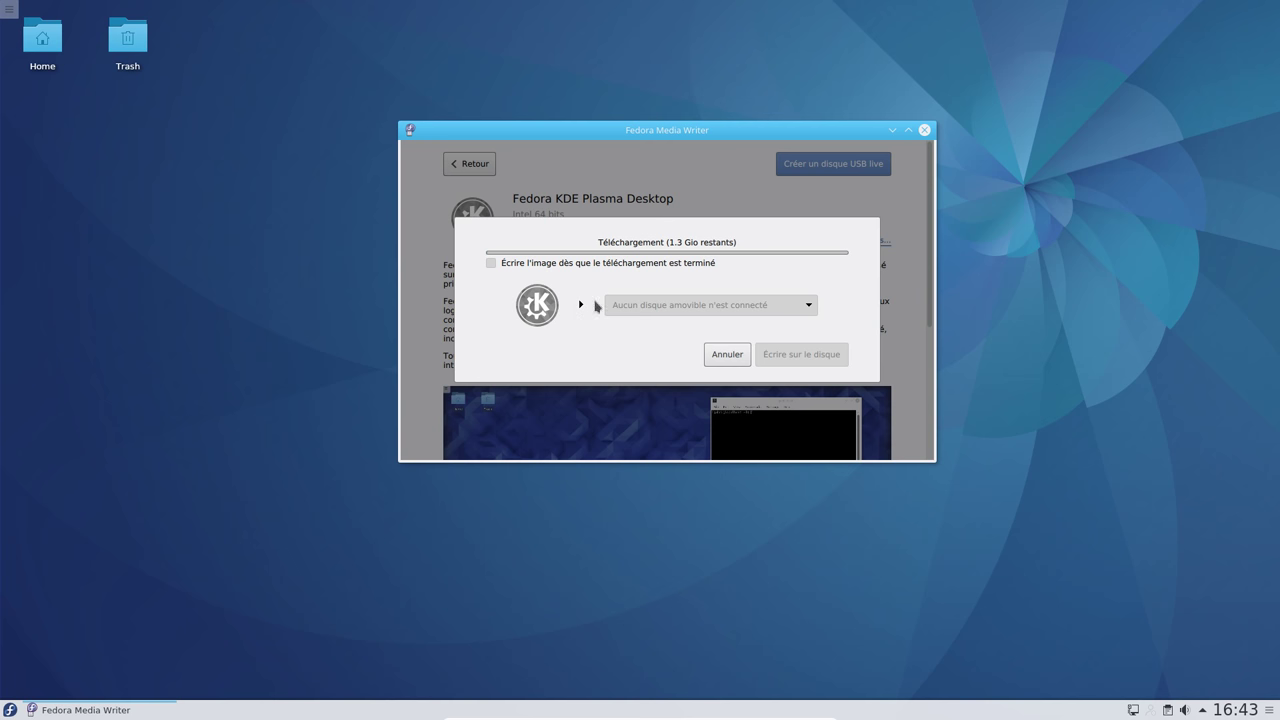
{"action": "left_click", "coordinate": [728, 356]}
{"action": "left_click", "coordinate": [458, 170]}
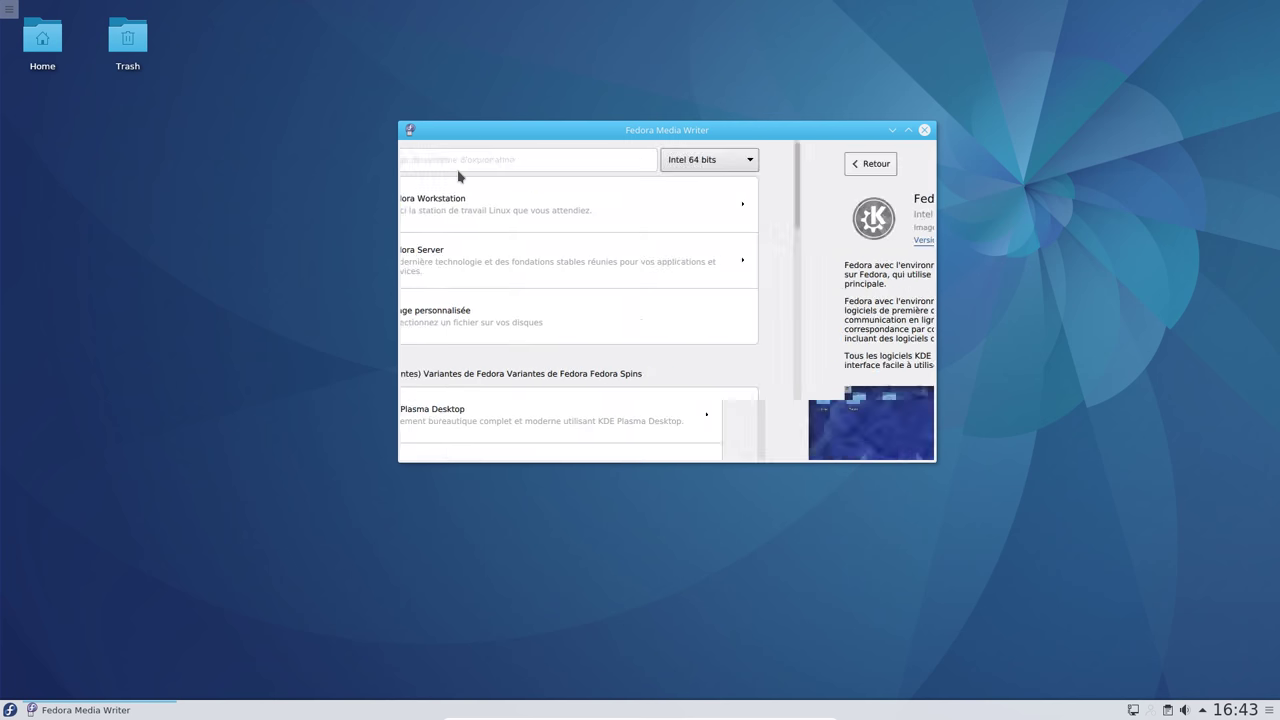
Maximize Fedora Media Writer and look at the Fedora Workstation page and the custom image file chooser, leaving both
{"action": "scroll", "coordinate": [771, 289], "scroll_direction": "down", "scroll_amount": 1}
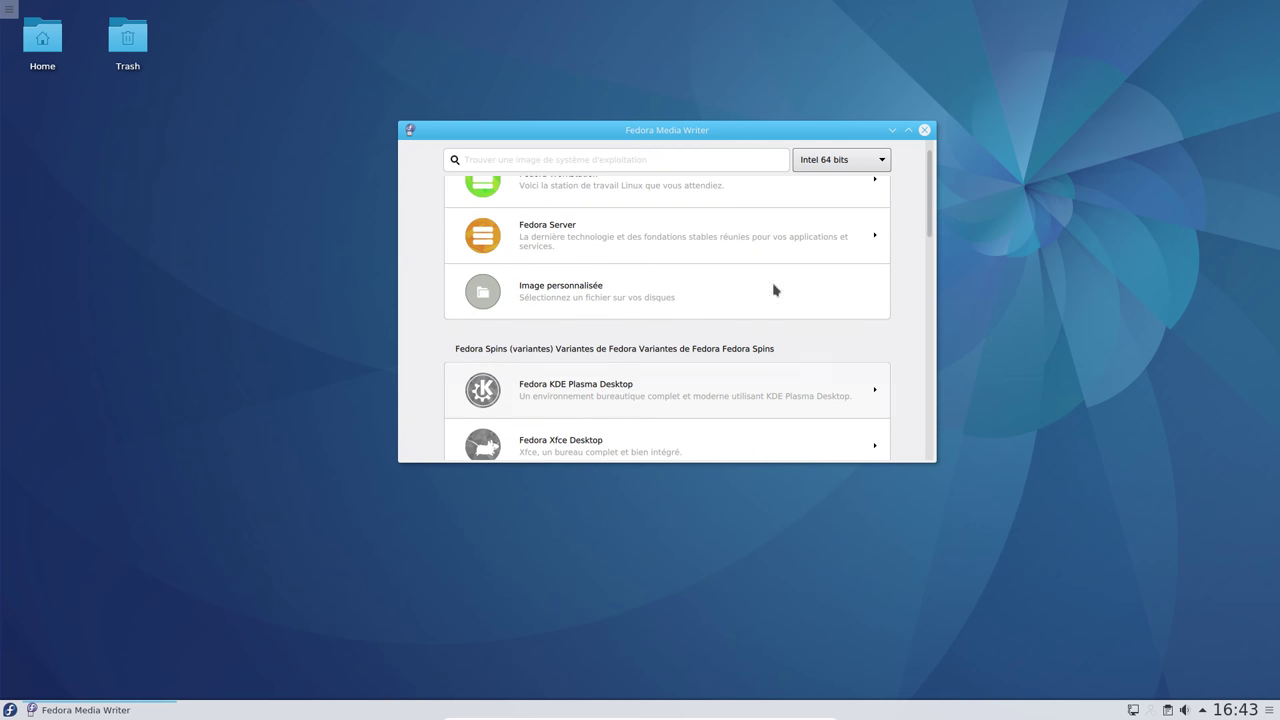
{"action": "left_click", "coordinate": [910, 131]}
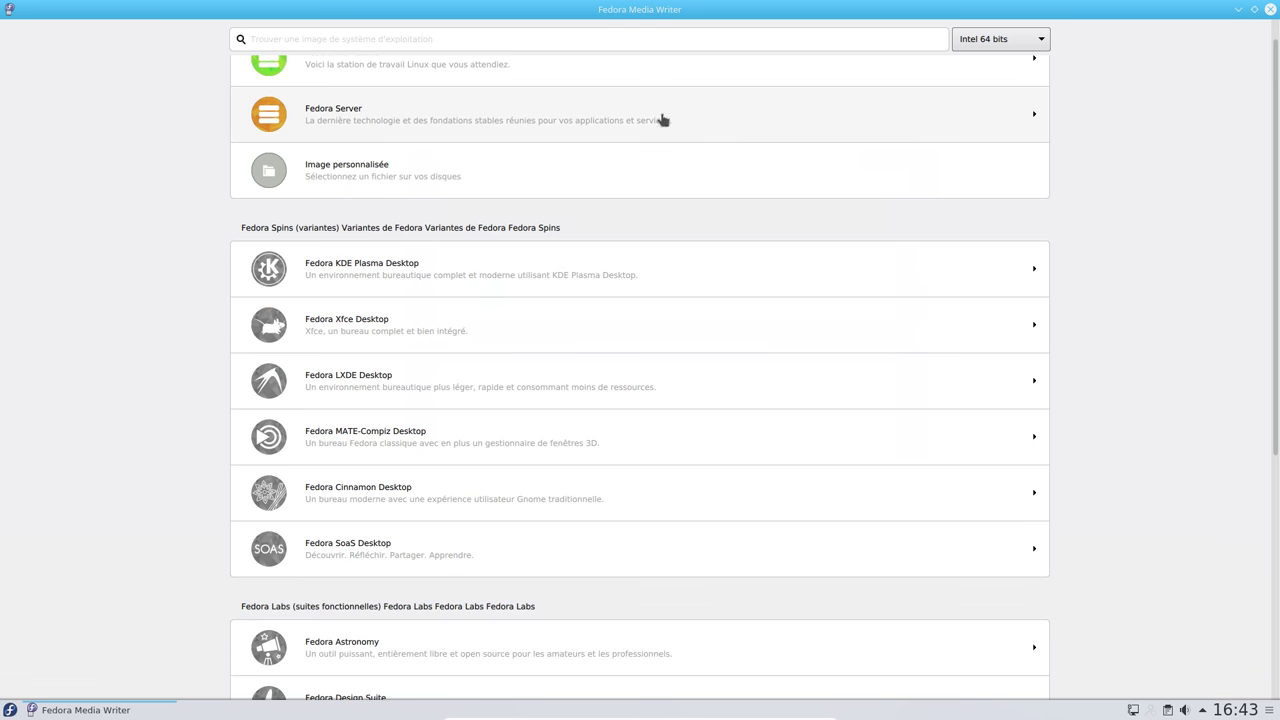
{"action": "left_click", "coordinate": [1021, 67]}
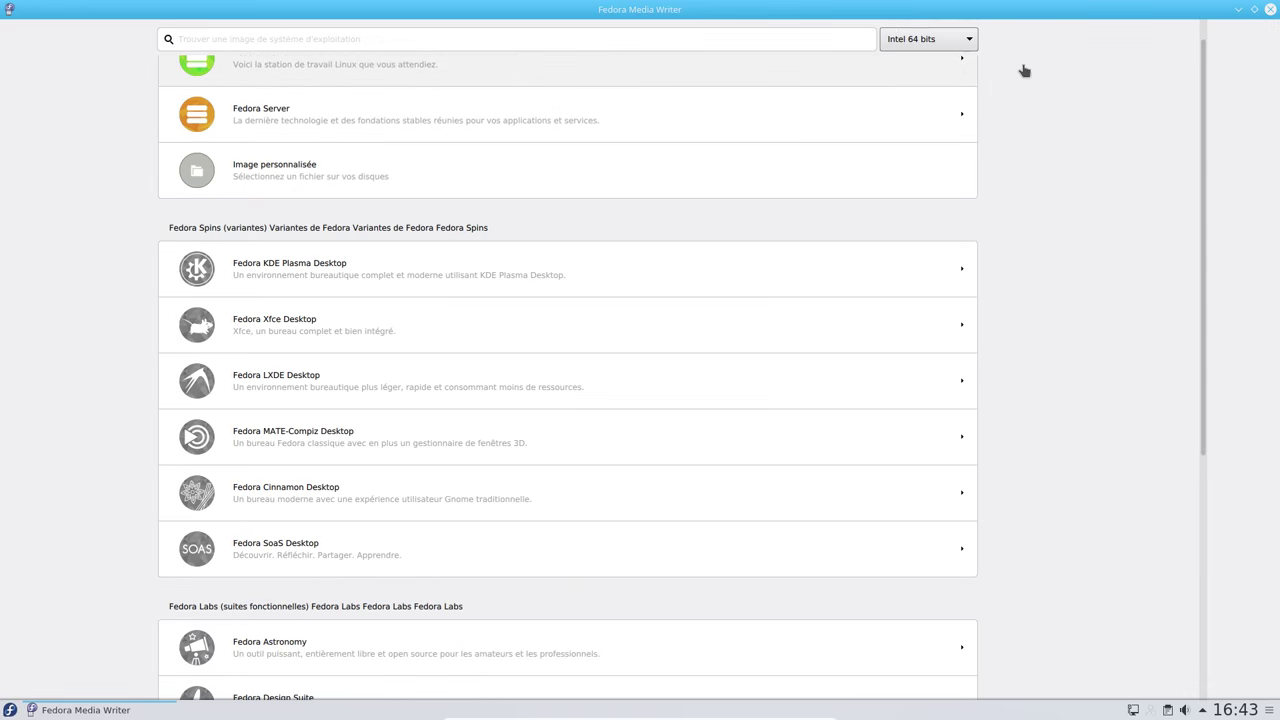
{"action": "left_click", "coordinate": [261, 47]}
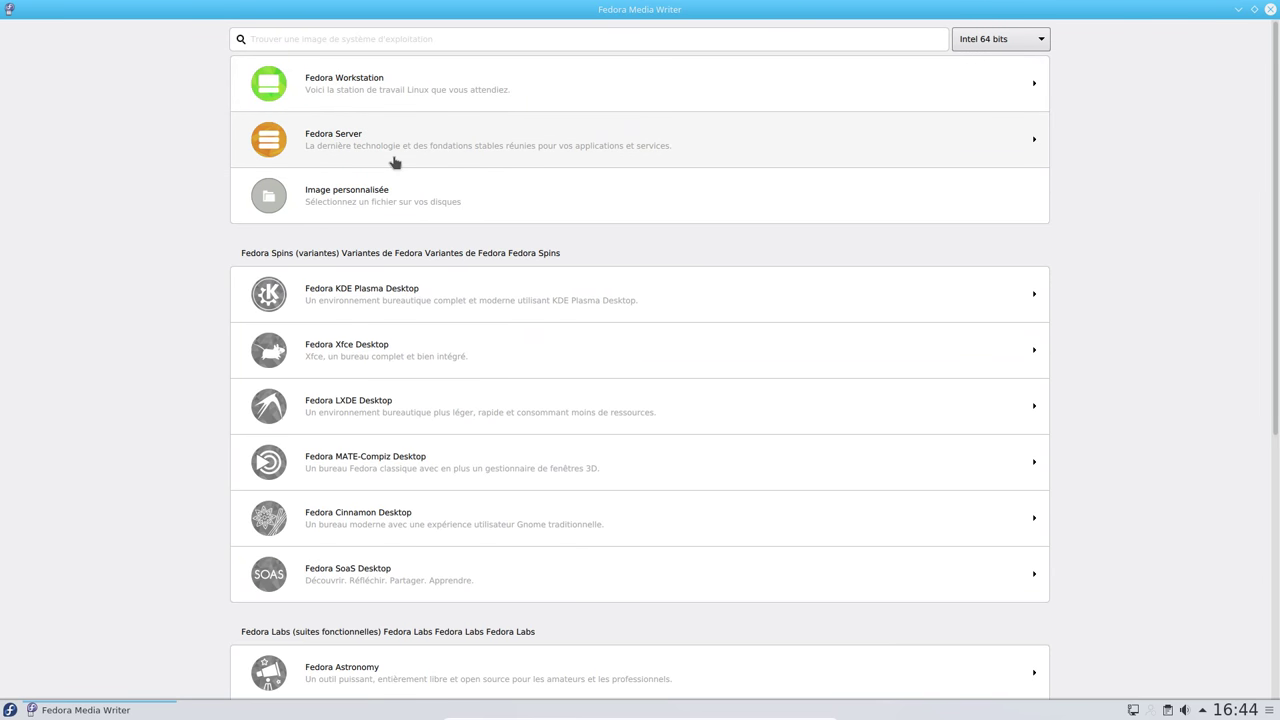
{"action": "left_click", "coordinate": [411, 207]}
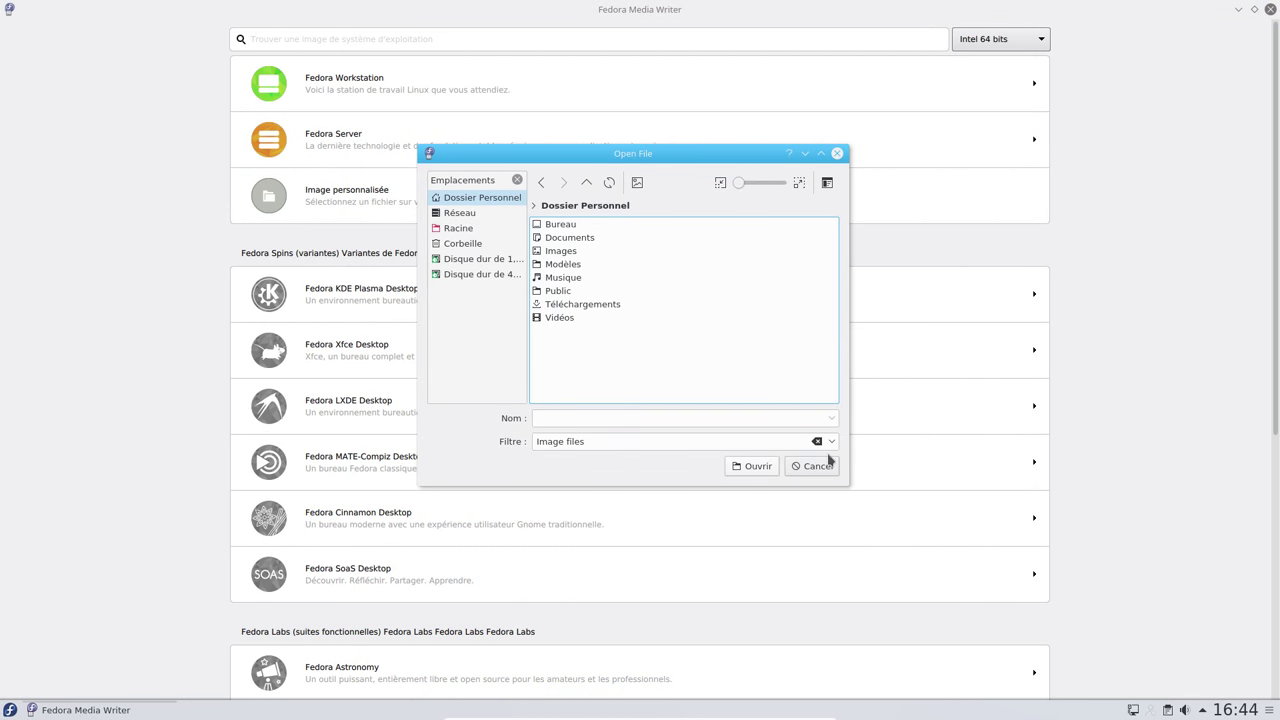
{"action": "left_click", "coordinate": [816, 466]}
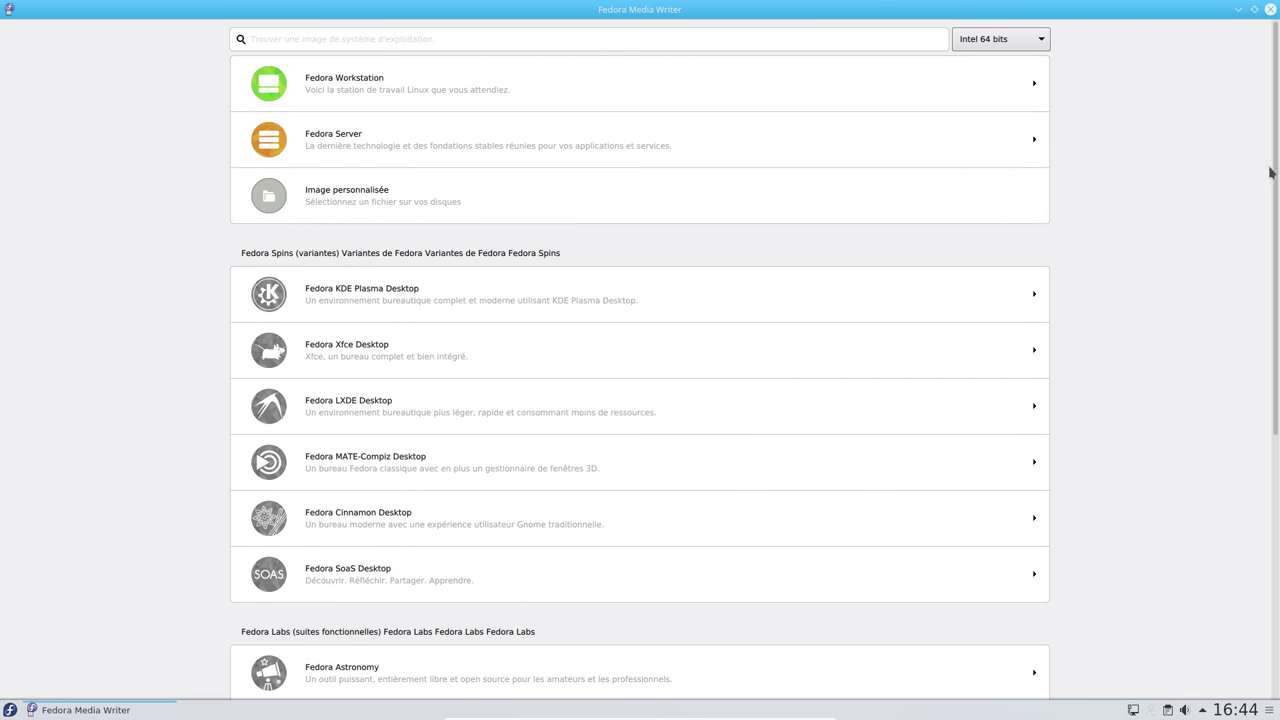
Review the Fedora Spins and Fedora Labs down to the application's version information, and close Fedora Media Writer
{"action": "scroll", "coordinate": [1266, 200], "scroll_direction": "down", "scroll_amount": 2}
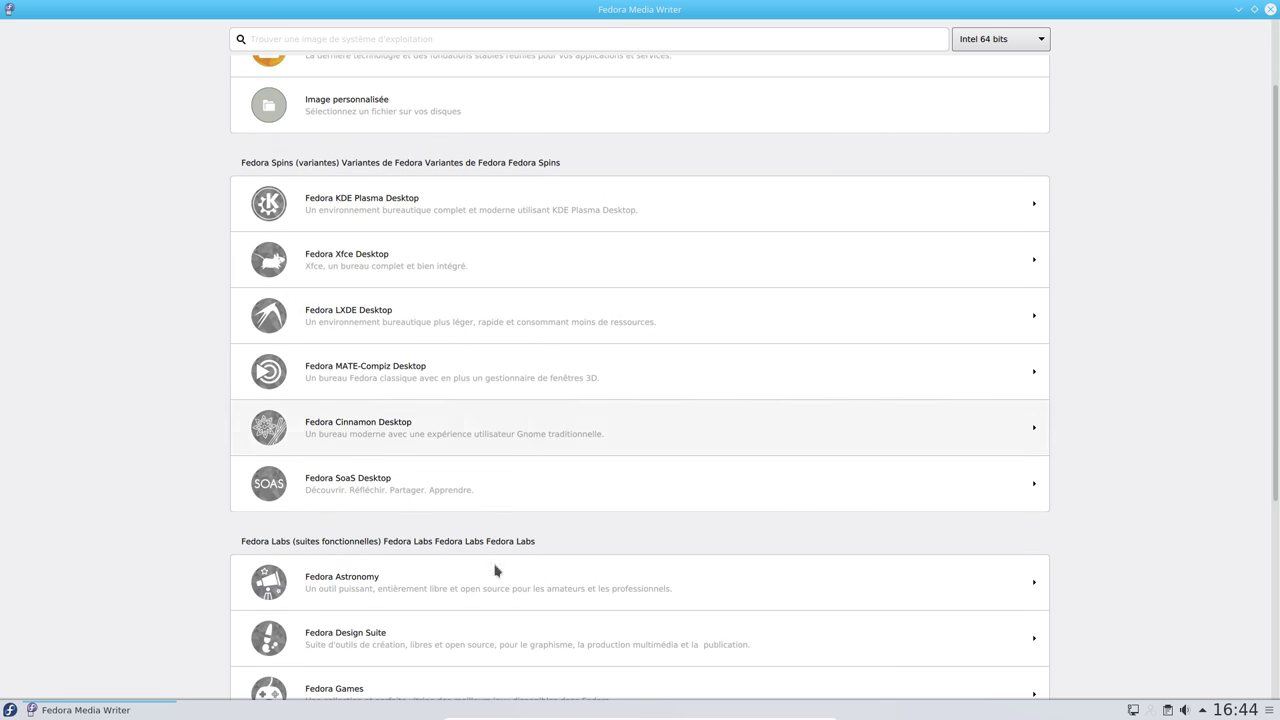
{"action": "scroll", "coordinate": [533, 564], "scroll_direction": "down", "scroll_amount": 2}
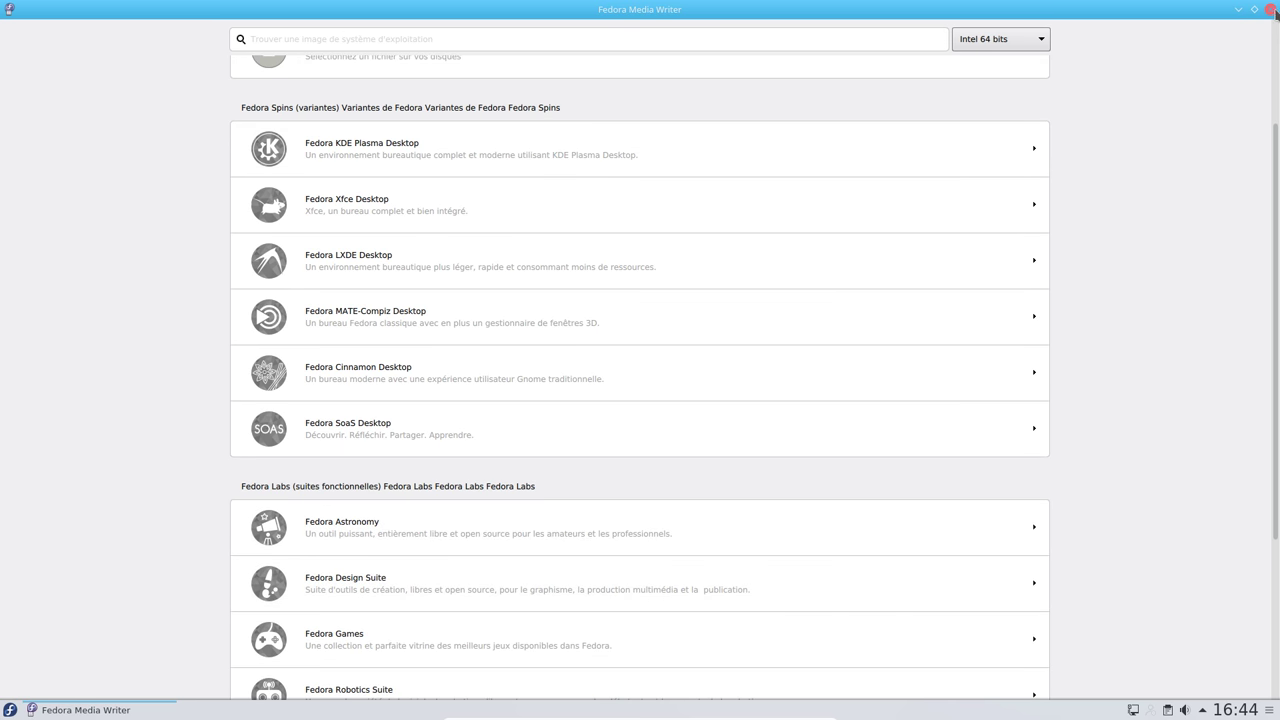
{"action": "scroll", "coordinate": [1270, 515], "scroll_direction": "down", "scroll_amount": 4}
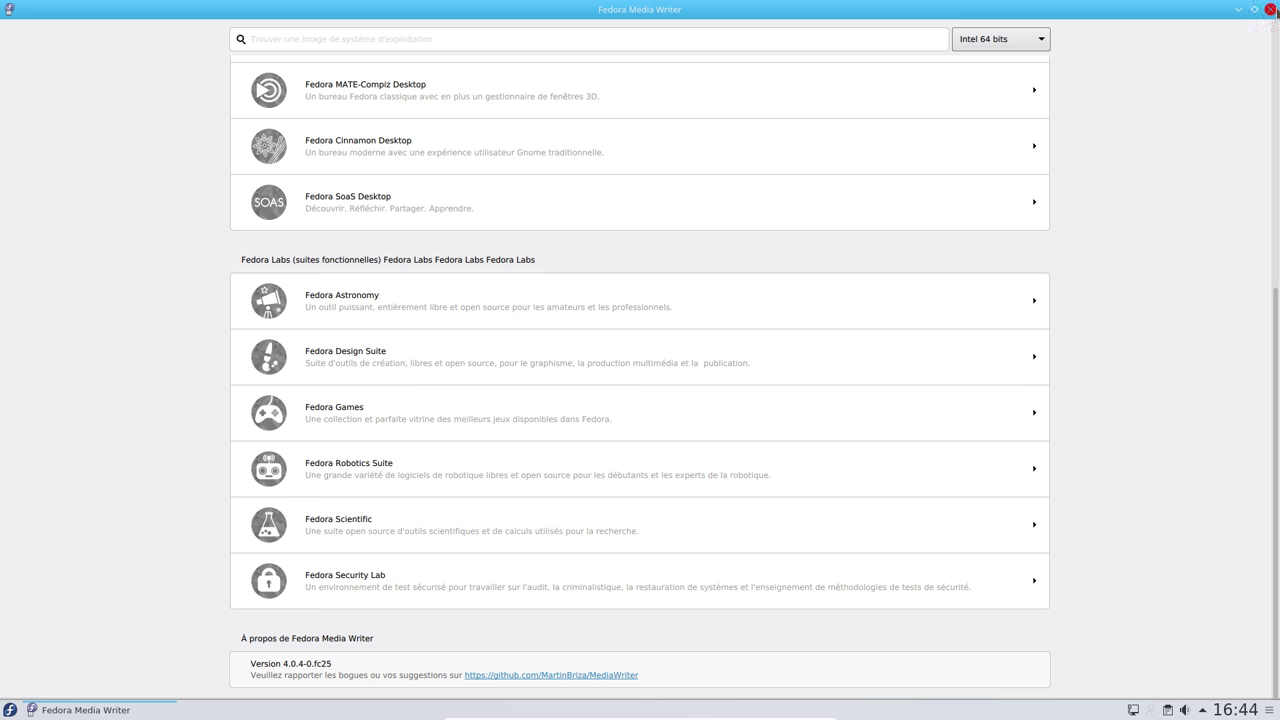
{"action": "left_click", "coordinate": [1270, 9]}
Browse the application categories and session options, view the home folder in Dolphin and close the file manager
{"action": "left_click", "coordinate": [9, 709]}
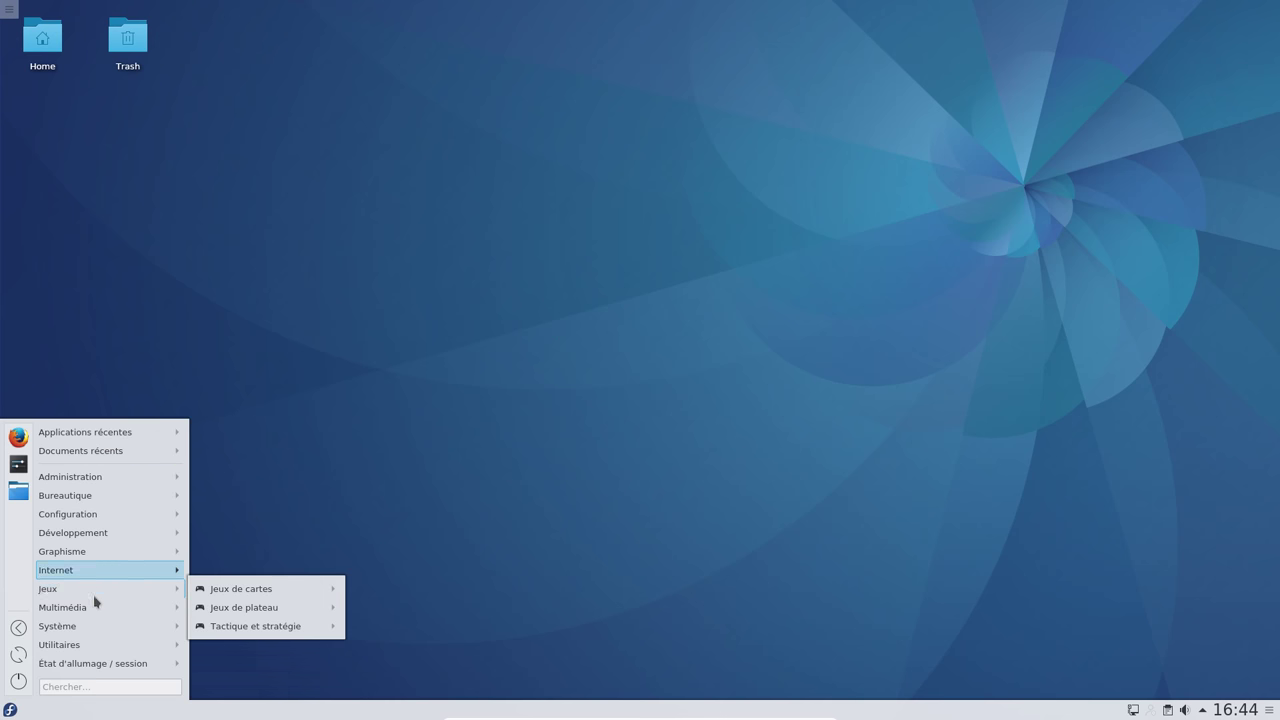
{"action": "mouse_move", "coordinate": [88, 632]}
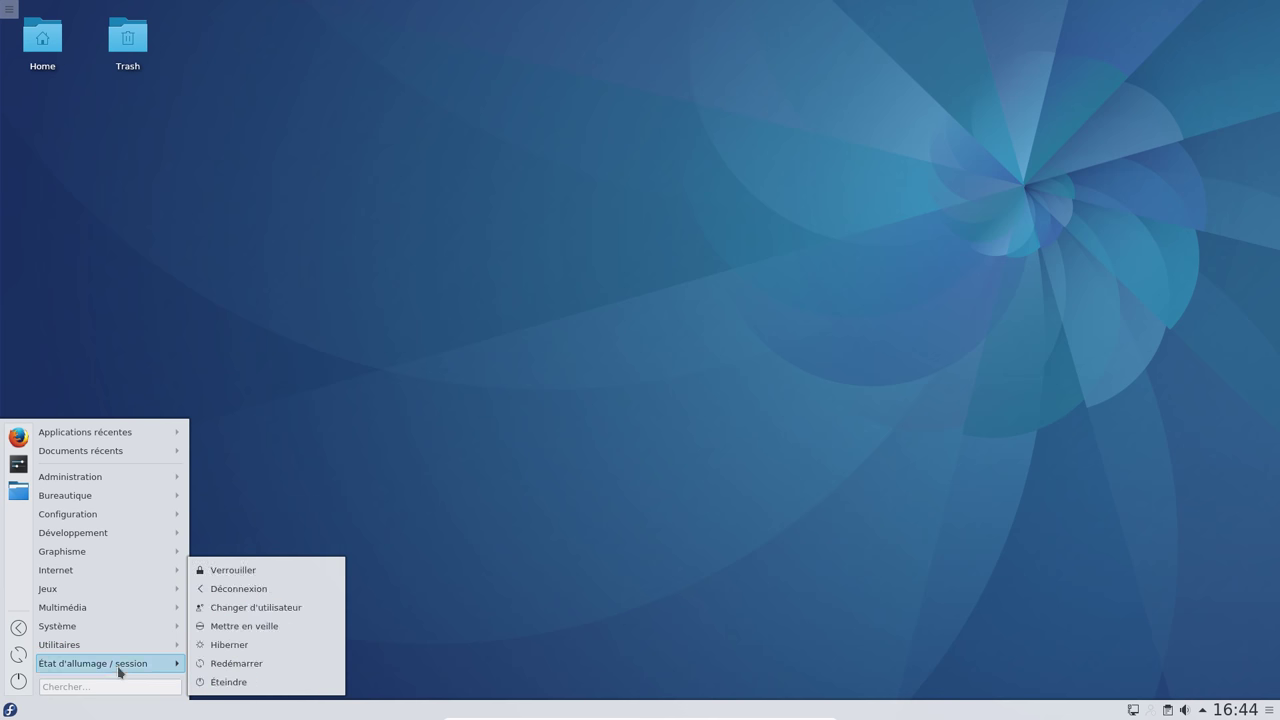
{"action": "left_click", "coordinate": [19, 491]}
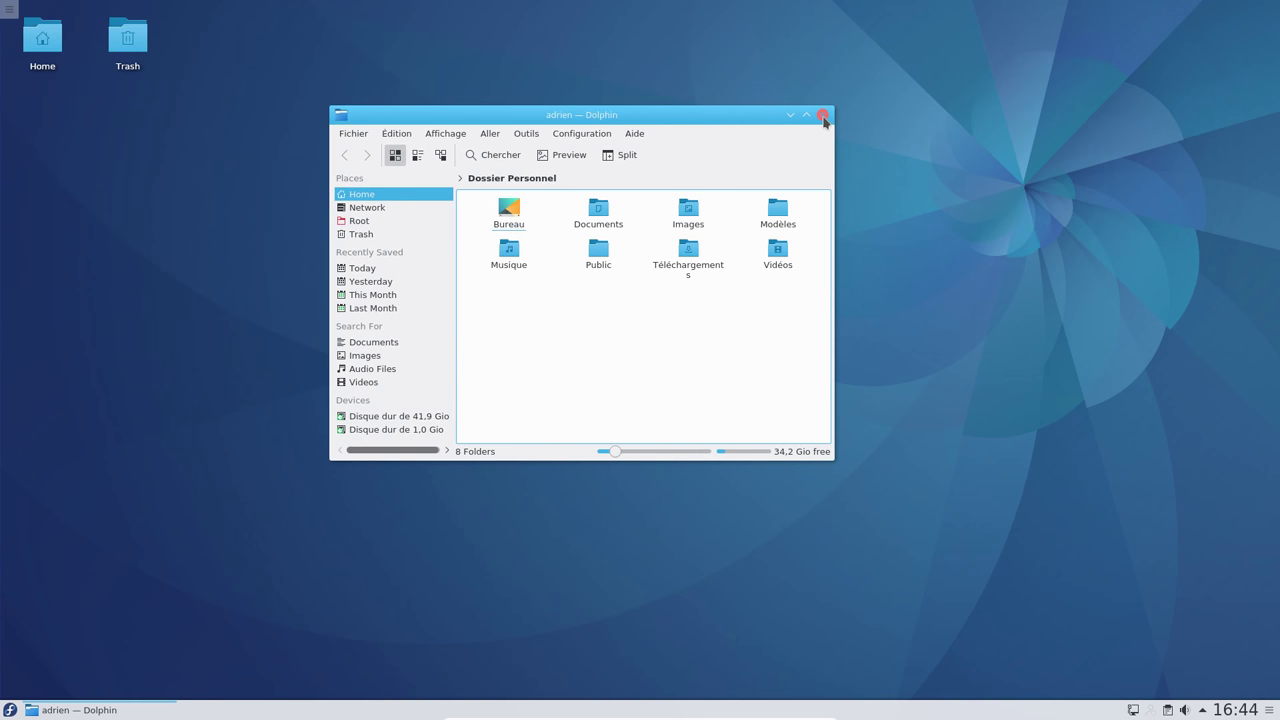
{"action": "left_click", "coordinate": [822, 116]}
Launch the Discover software center from the system applications and move its window away from the screen corner
{"action": "left_click", "coordinate": [10, 710]}
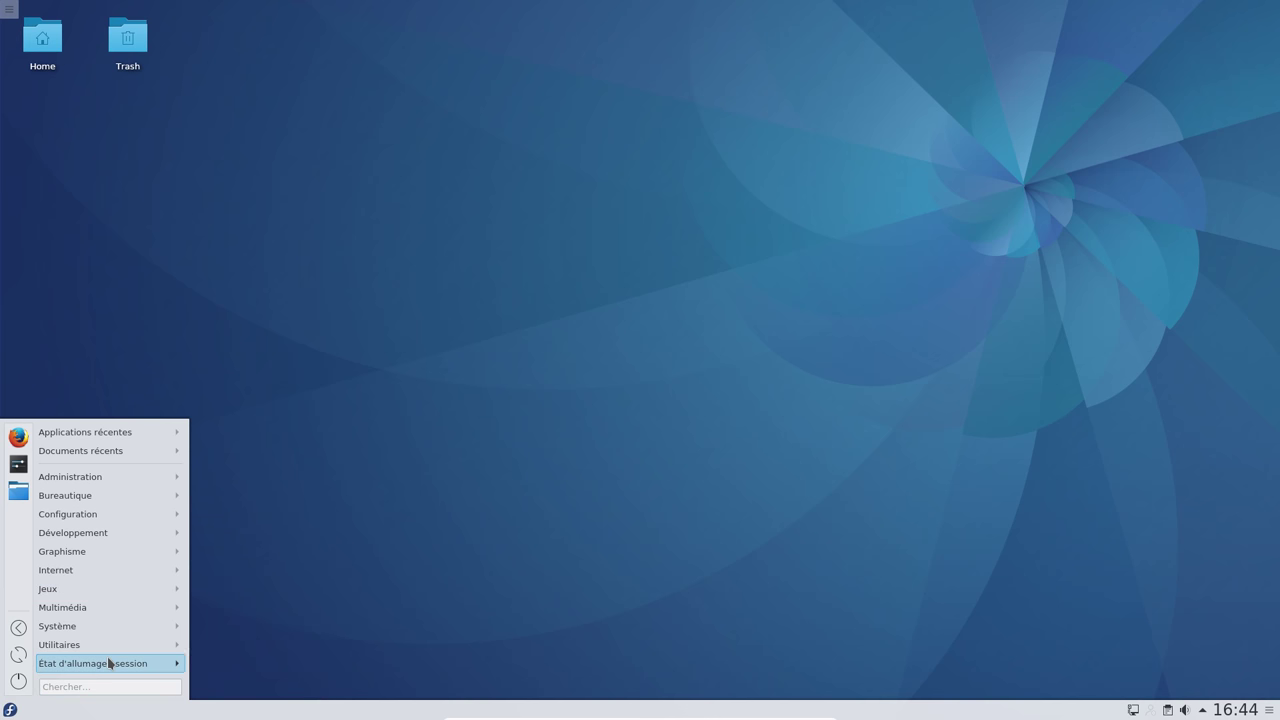
{"action": "mouse_move", "coordinate": [114, 649]}
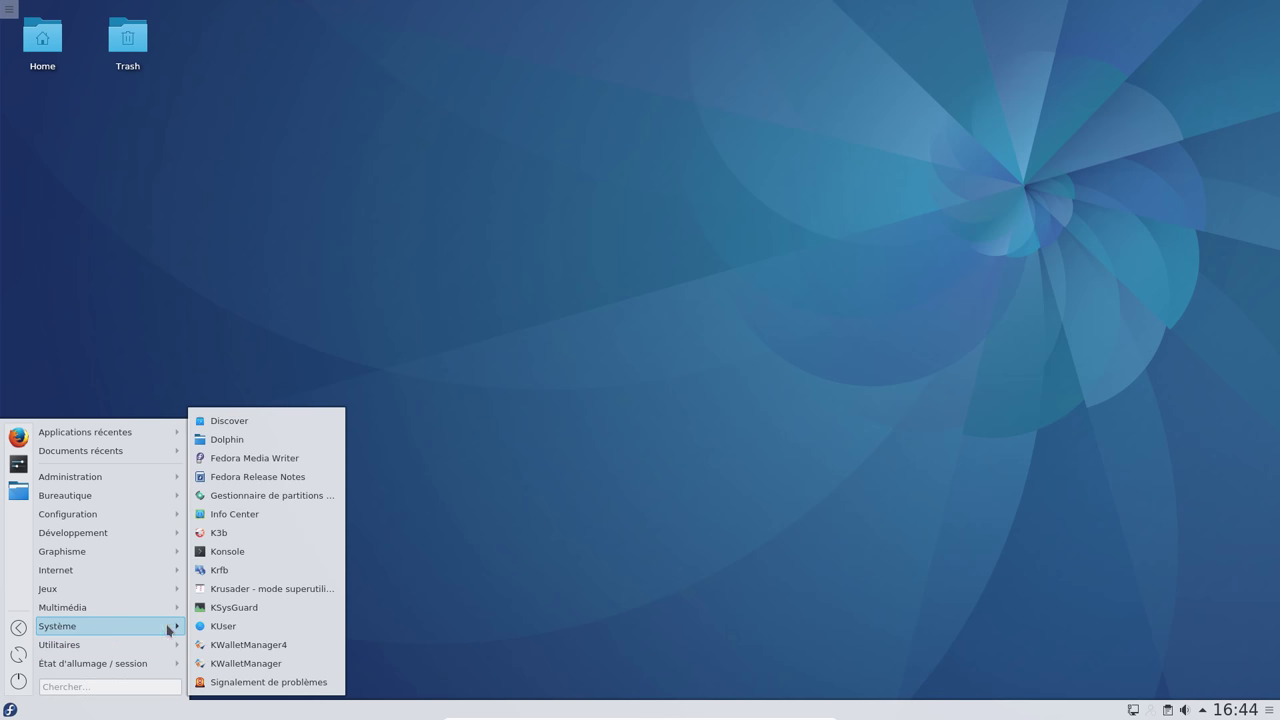
{"action": "left_click", "coordinate": [238, 422]}
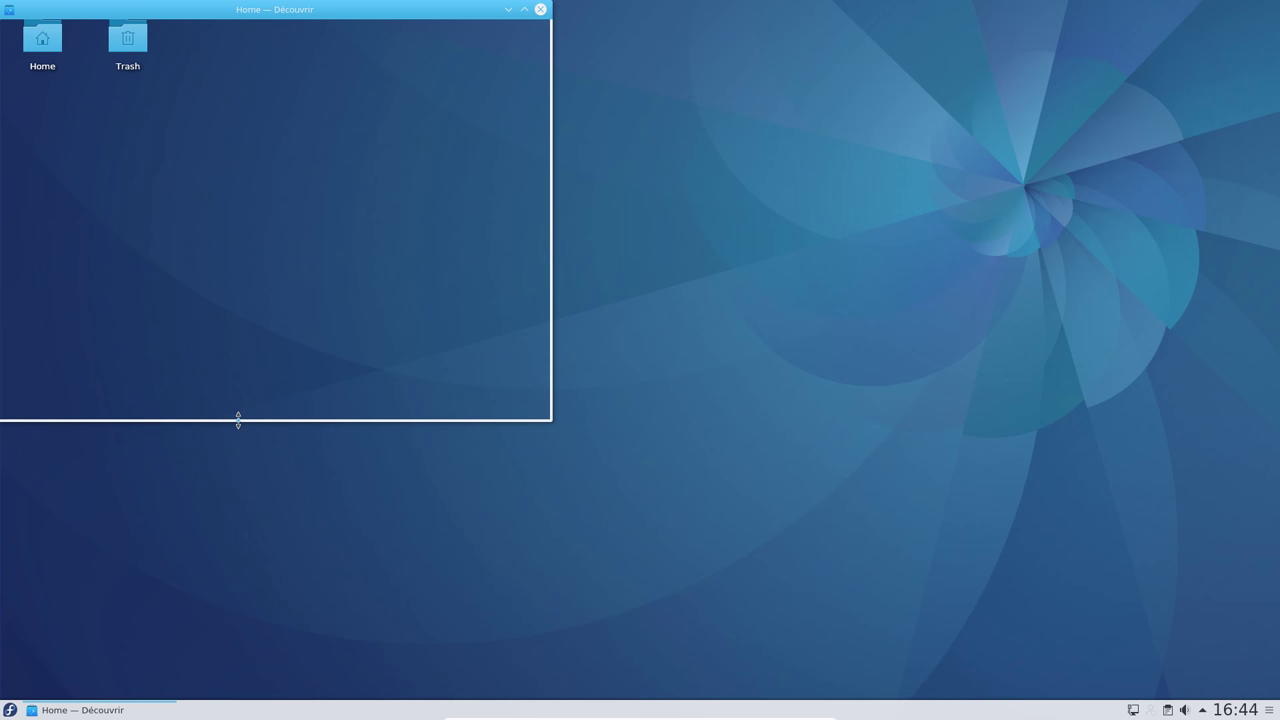
{"action": "left_click_drag", "start_coordinate": [438, 22], "coordinate": [662, 48]}
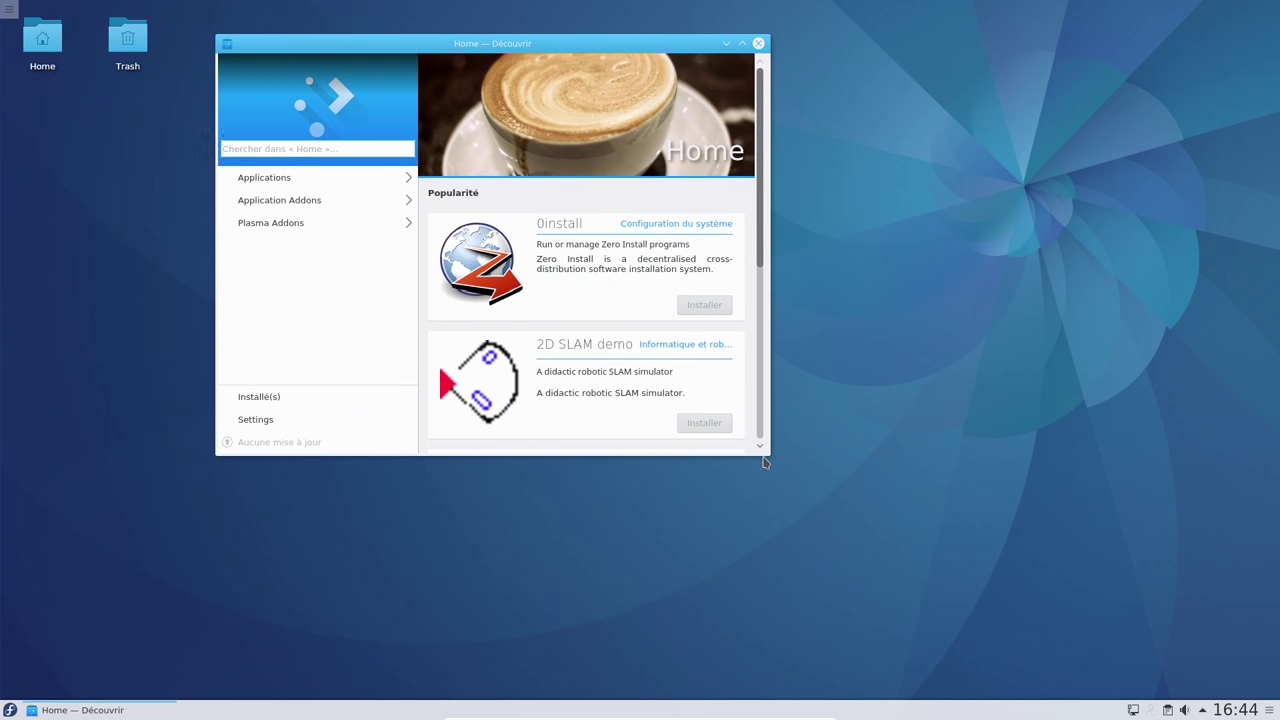
Enlarge the Discover window and search the software catalogue for "libreoffice"
{"action": "left_click_drag", "start_coordinate": [764, 453], "coordinate": [1090, 630]}
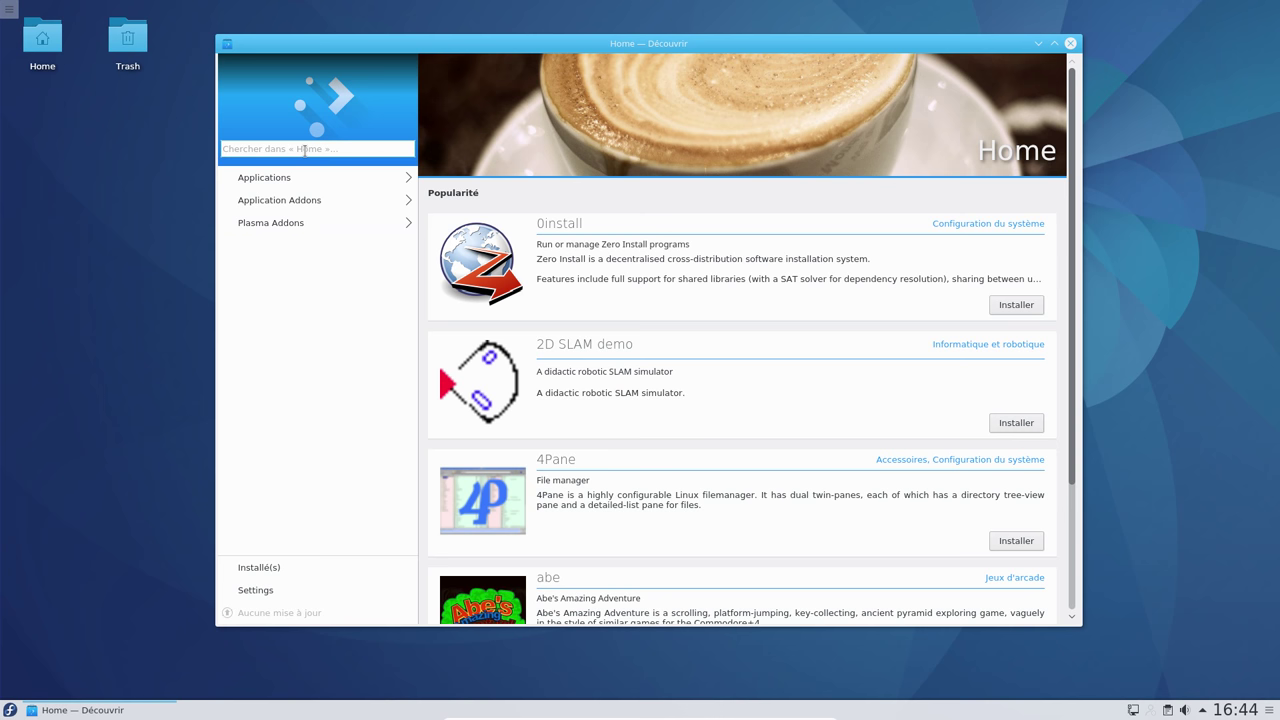
{"action": "left_click", "coordinate": [305, 149]}
{"action": "type", "text": "libreoff"}
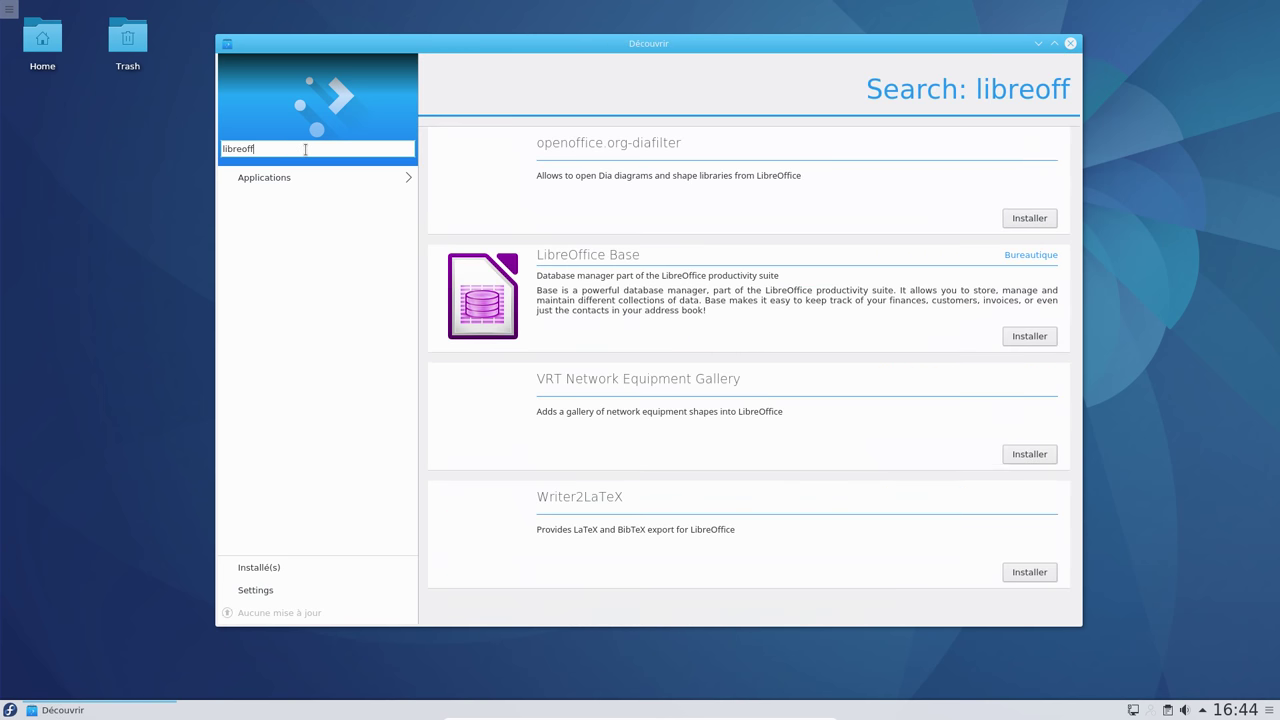
{"action": "type", "text": "ice"}
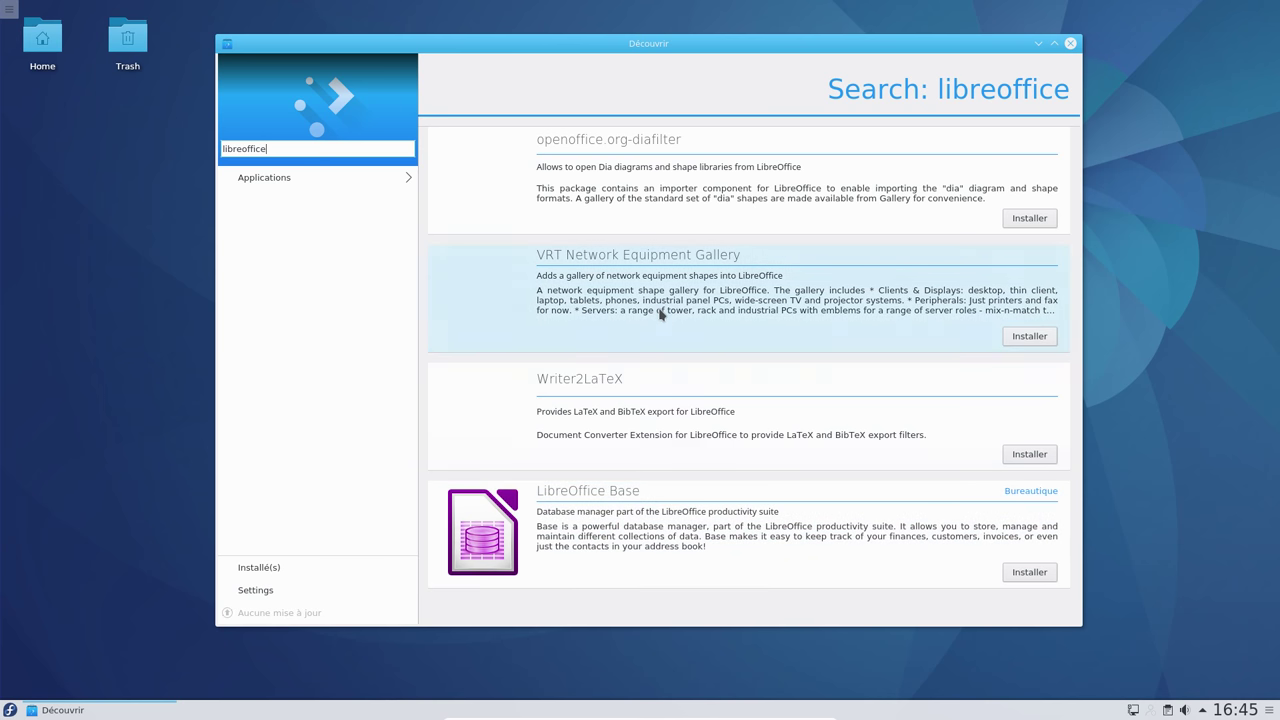
Search Discover for "writer", review the matches to the end of the list, clear the search and close Discover
{"action": "double_click", "coordinate": [332, 148]}
{"action": "type", "text": "writer"}
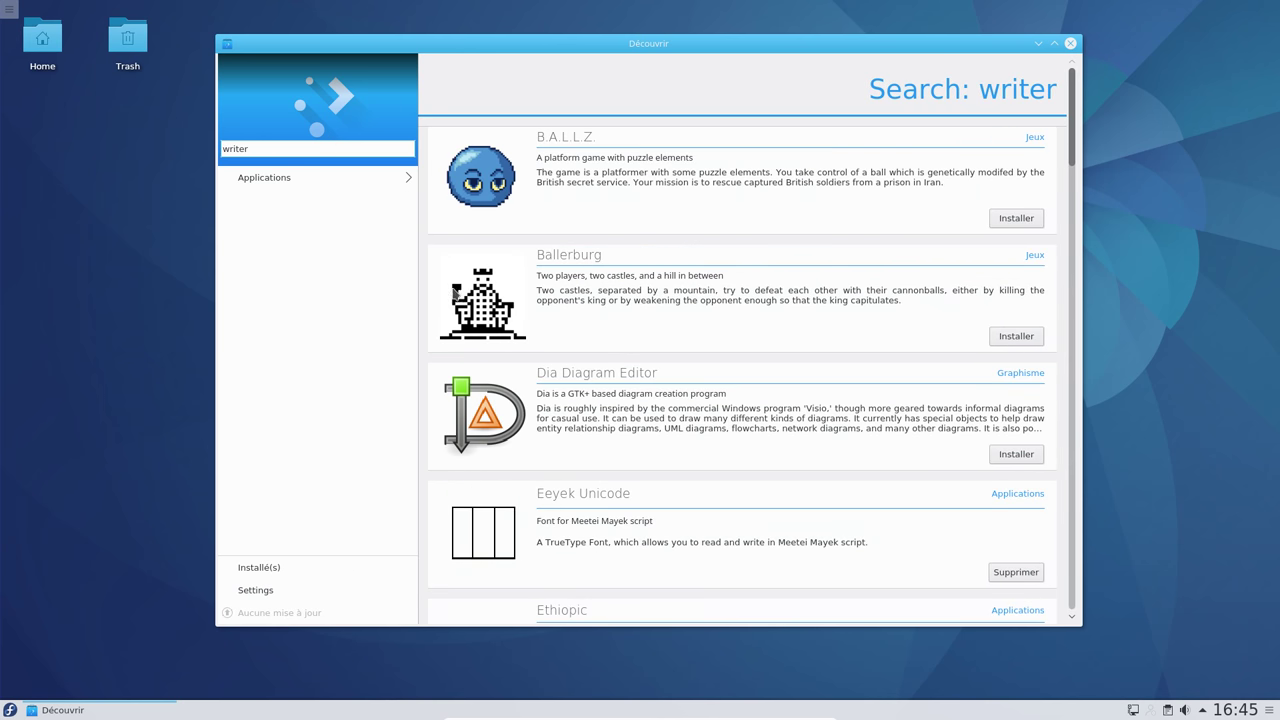
{"action": "scroll", "coordinate": [1074, 144], "scroll_direction": "down", "scroll_amount": 1}
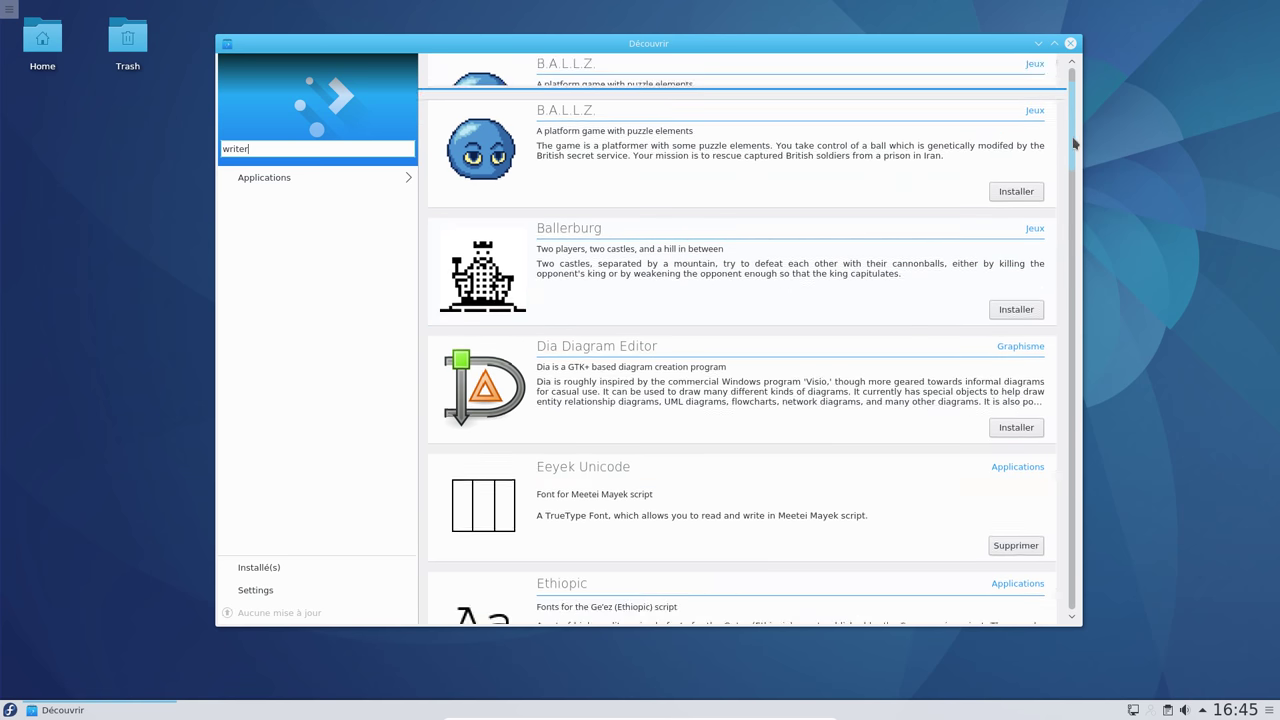
{"action": "left_click_drag", "start_coordinate": [1074, 144], "coordinate": [1023, 600]}
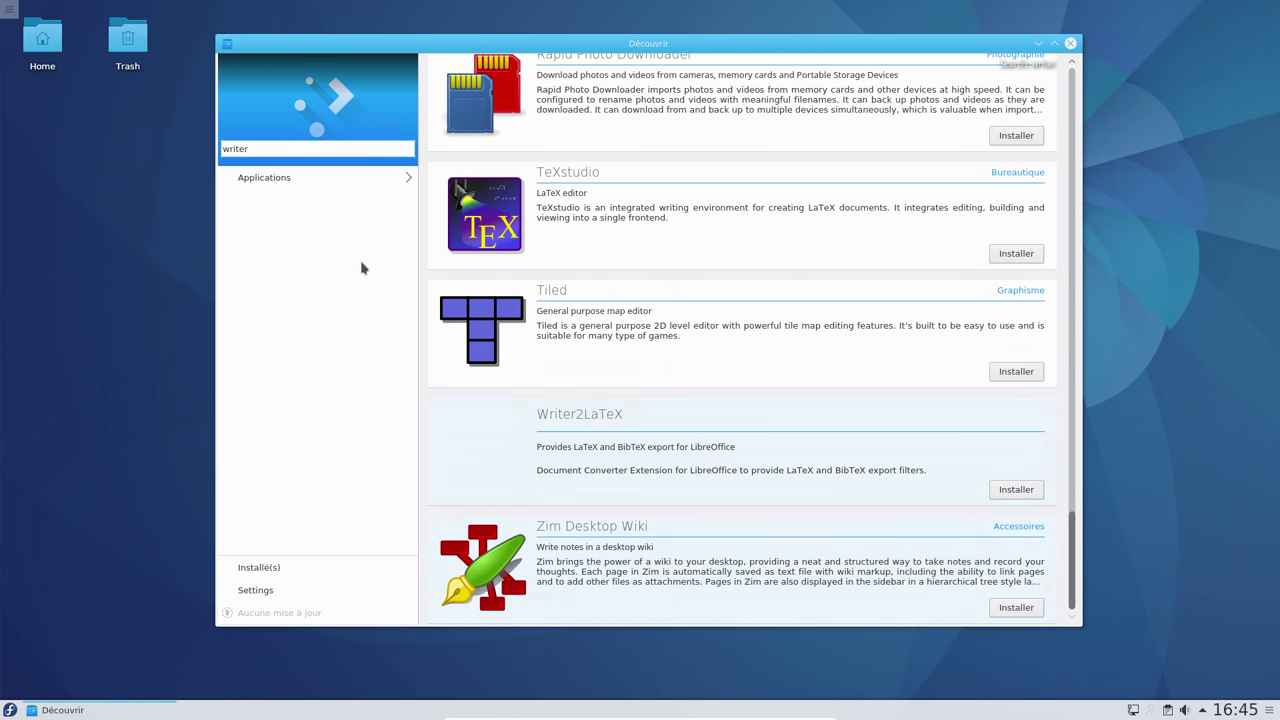
{"action": "double_click", "coordinate": [316, 148]}
{"action": "key", "text": "BackSpace"}
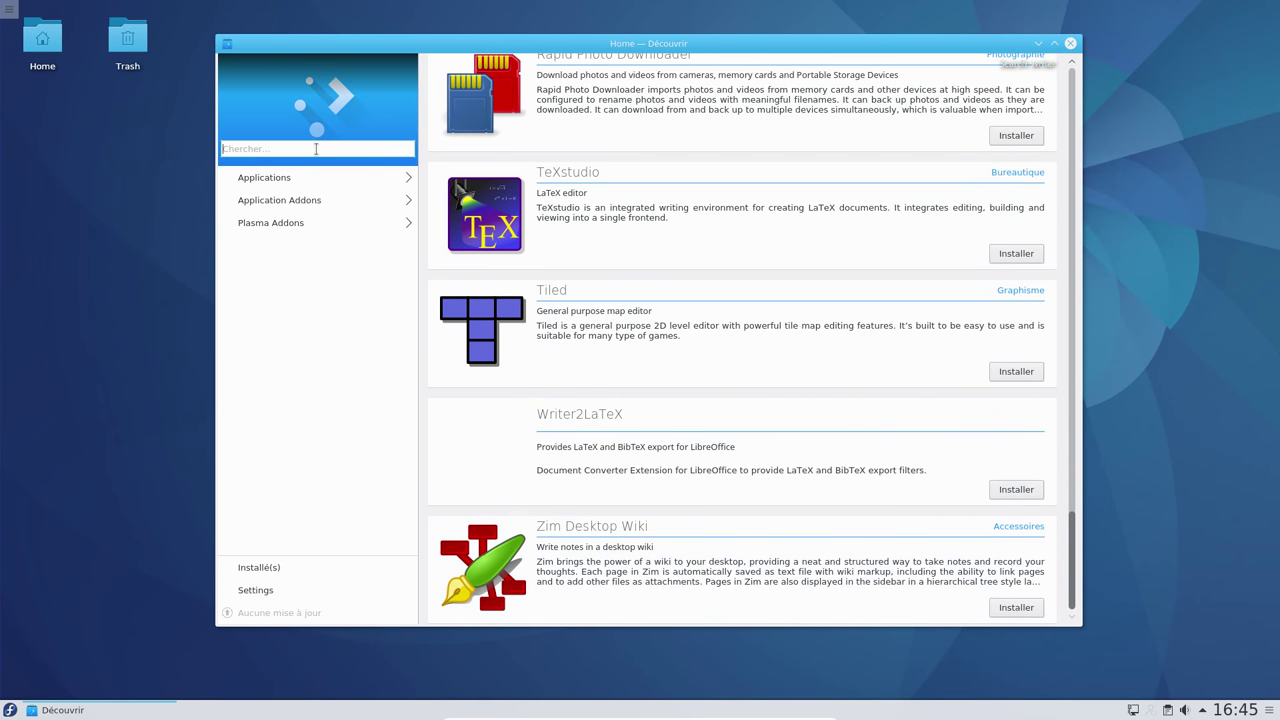
{"action": "left_click", "coordinate": [1069, 45]}
Find Konsole with a desktop search for "kon" and launch the terminal
{"action": "left_click", "coordinate": [9, 709]}
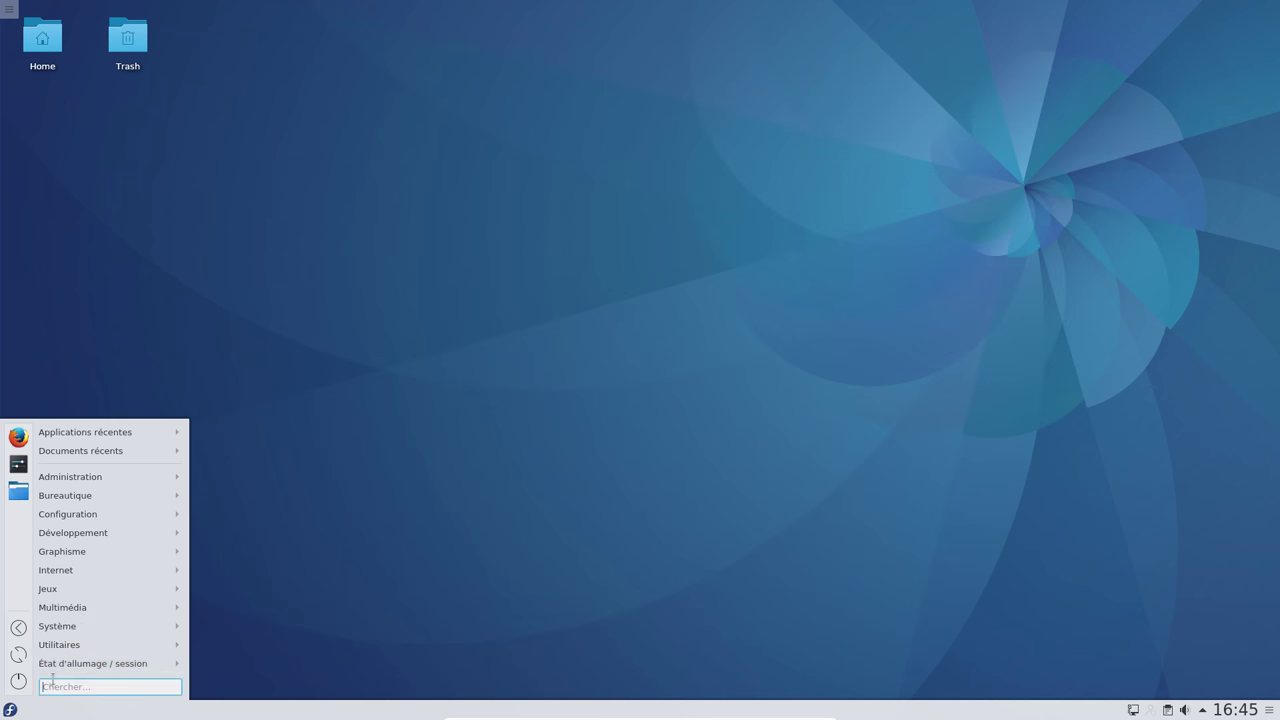
{"action": "mouse_move", "coordinate": [78, 629]}
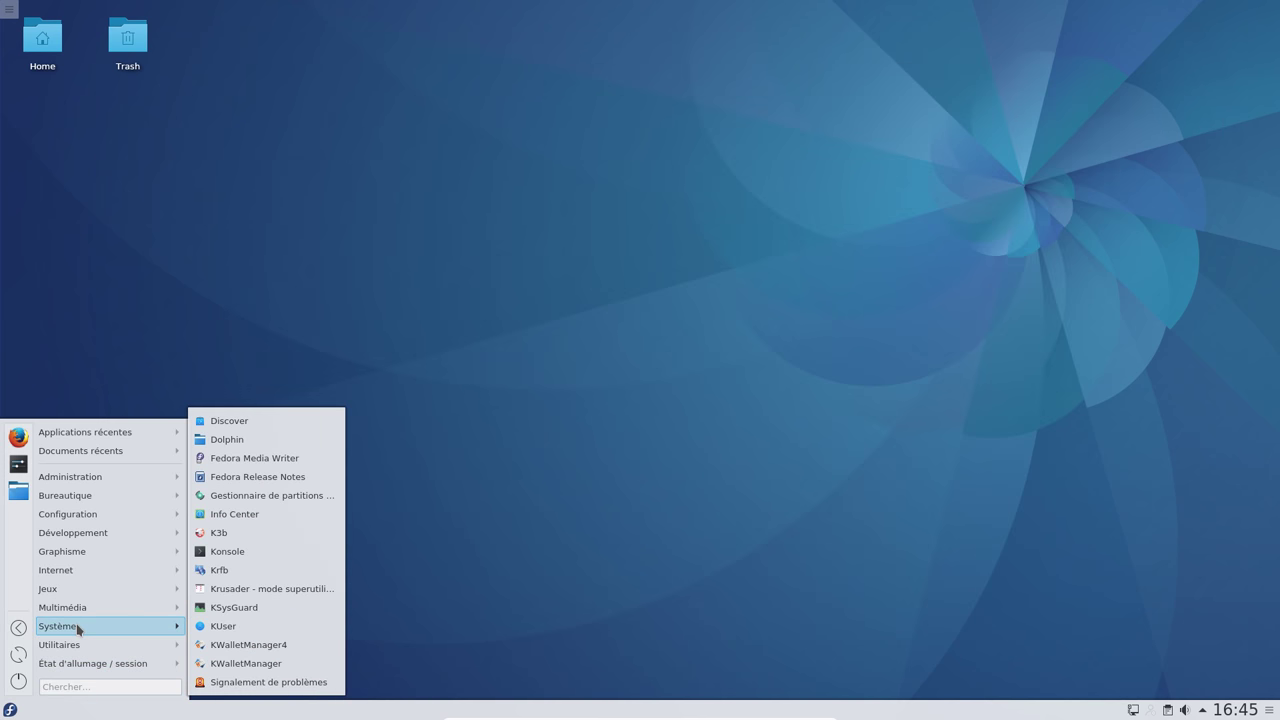
{"action": "left_click", "coordinate": [603, 306]}
{"action": "key", "text": "alt+F2"}
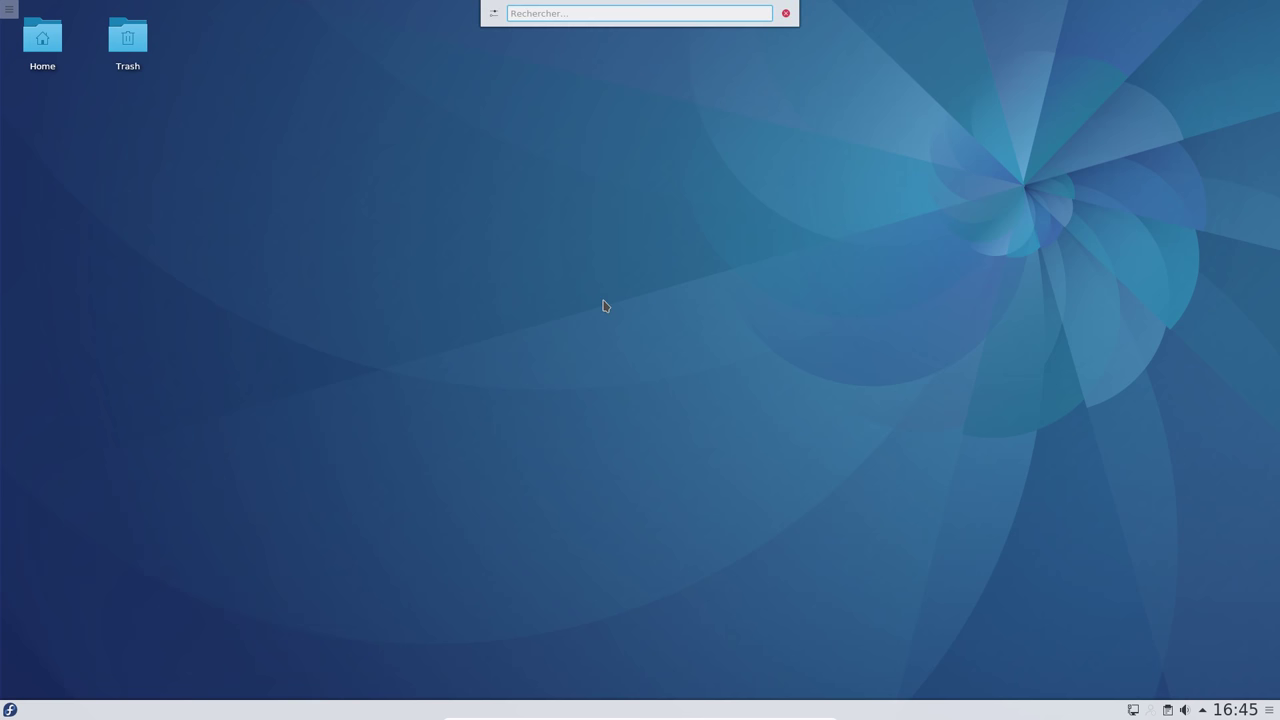
{"action": "type", "text": "kon"}
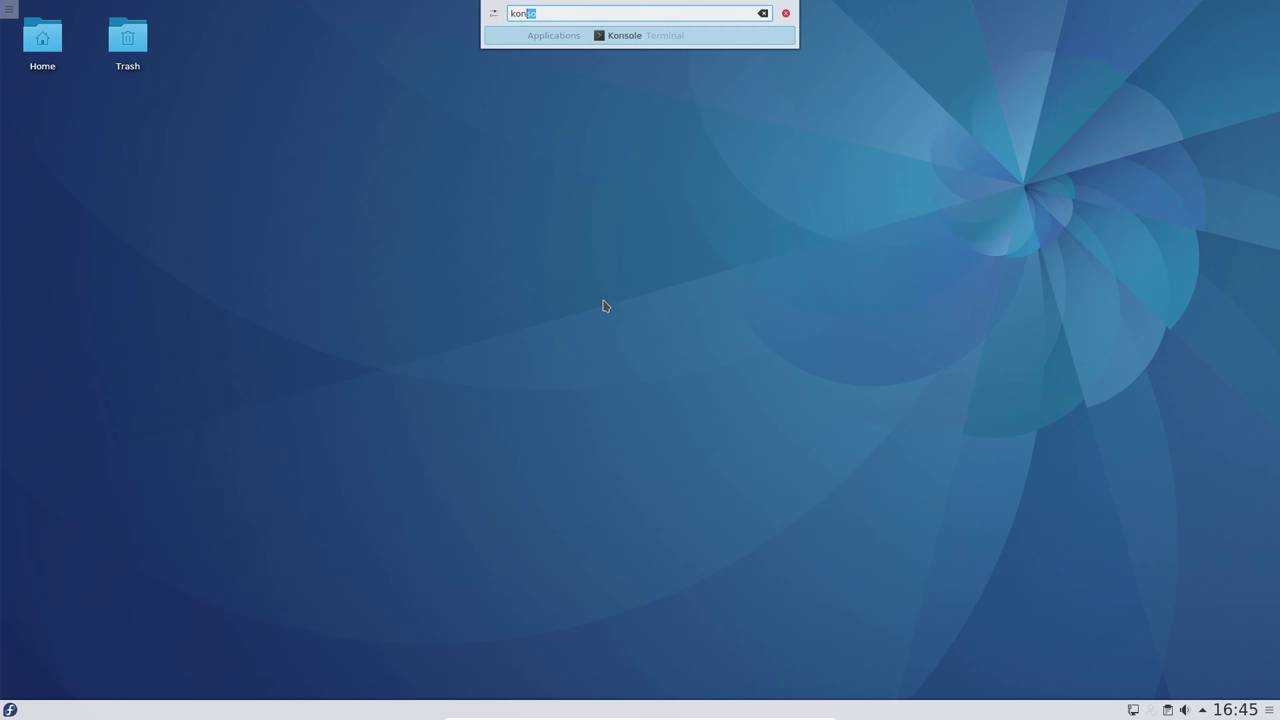
{"action": "key", "text": "Return"}
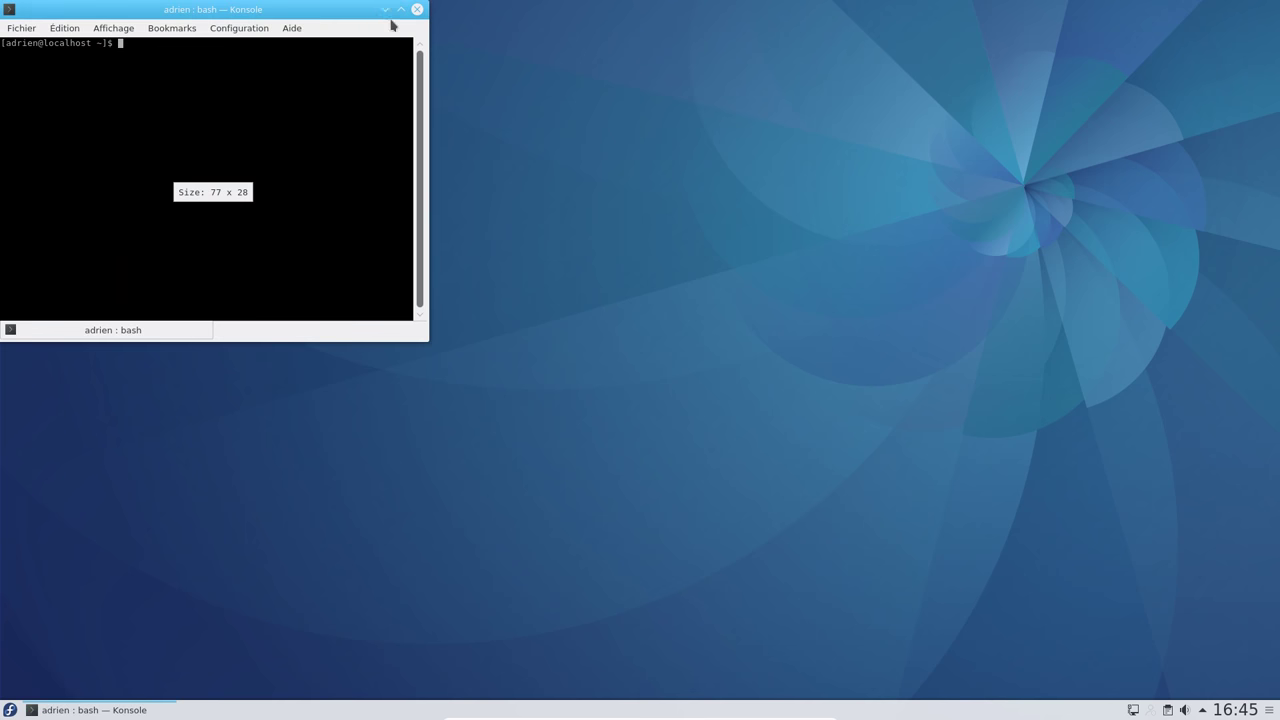
Move the Konsole window away from the screen corner, enlarge its text by six increments and make the window bigger
{"action": "left_click_drag", "start_coordinate": [336, 12], "coordinate": [758, 90]}
{"action": "key", "text": "ctrl+plus"}
{"action": "key", "text": "ctrl+plus"}
{"action": "key", "text": "ctrl+plus"}
{"action": "key", "text": "ctrl+plus"}
{"action": "key", "text": "ctrl+plus"}
{"action": "key", "text": "ctrl+plus"}
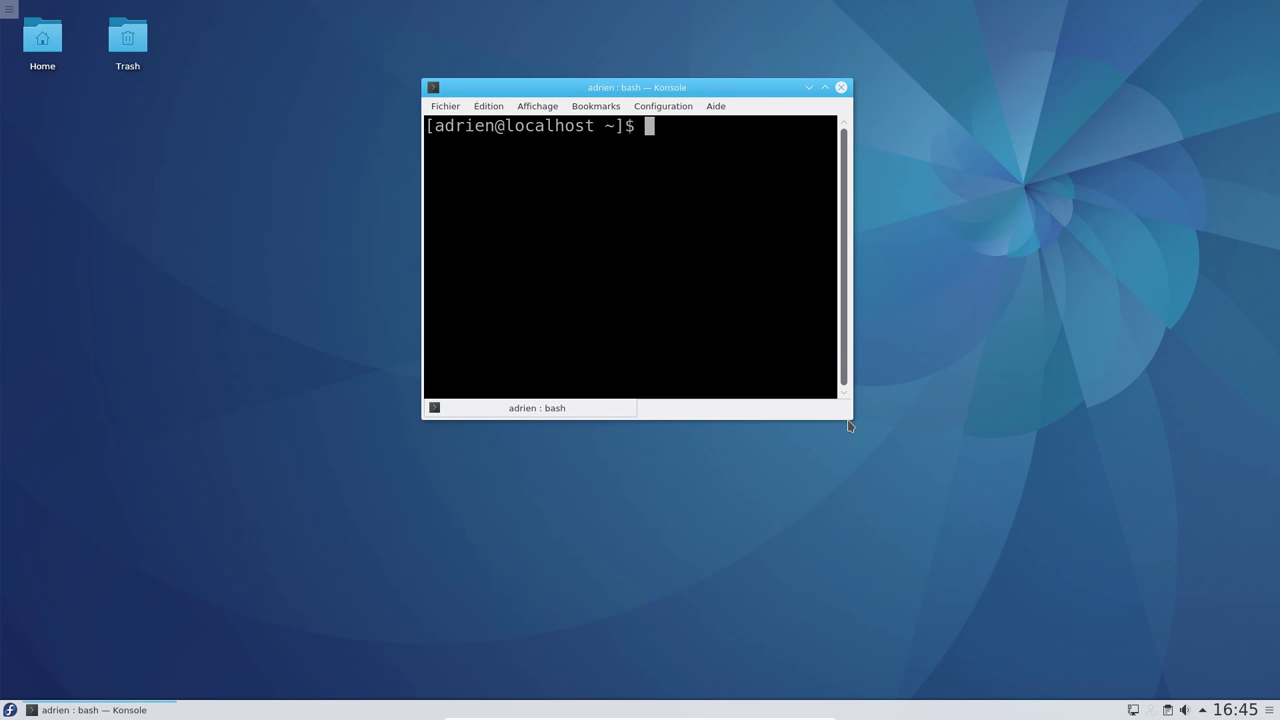
{"action": "left_click_drag", "start_coordinate": [849, 426], "coordinate": [1192, 625]}
Install yumex-dnf with "sudo dnf install yumex-dnf", entering the account password and answering "o" to the confirmation, and reposition the terminal window
{"action": "type", "text": "sudo dnf i"}
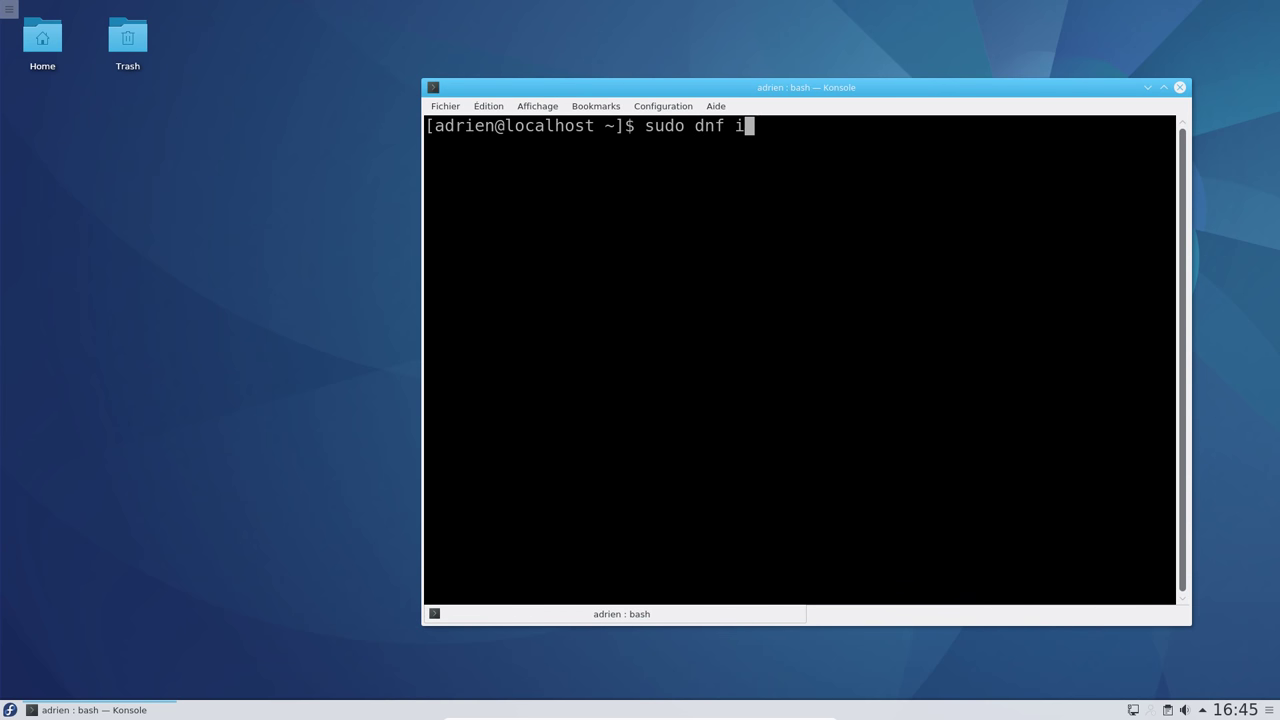
{"action": "type", "text": "nstall yumex-dnf"}
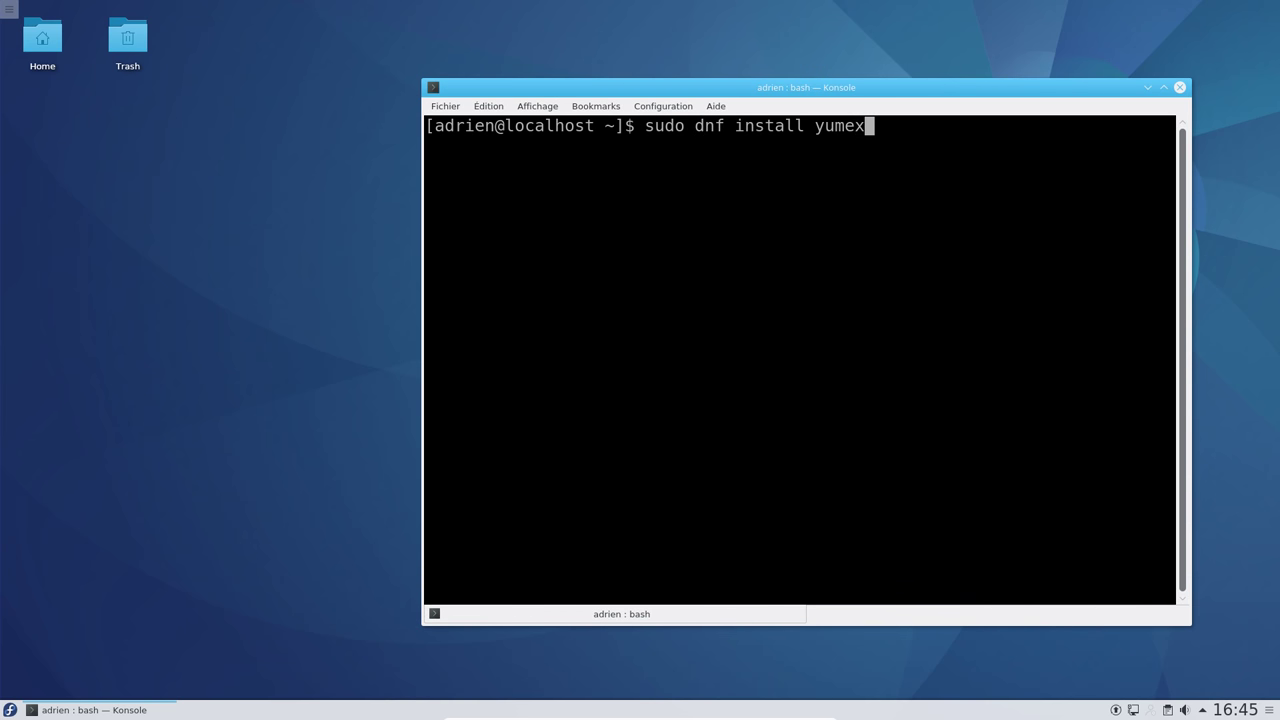
{"action": "key", "text": "Return"}
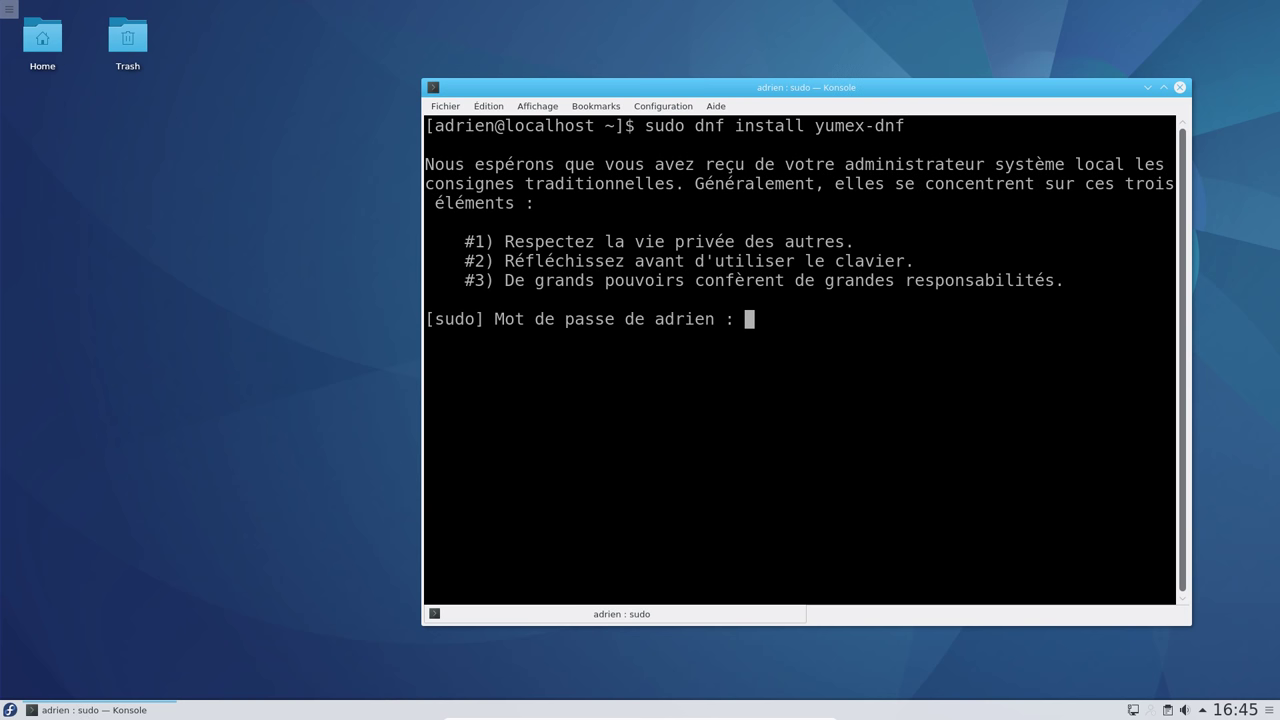
{"action": "key", "text": "Return"}
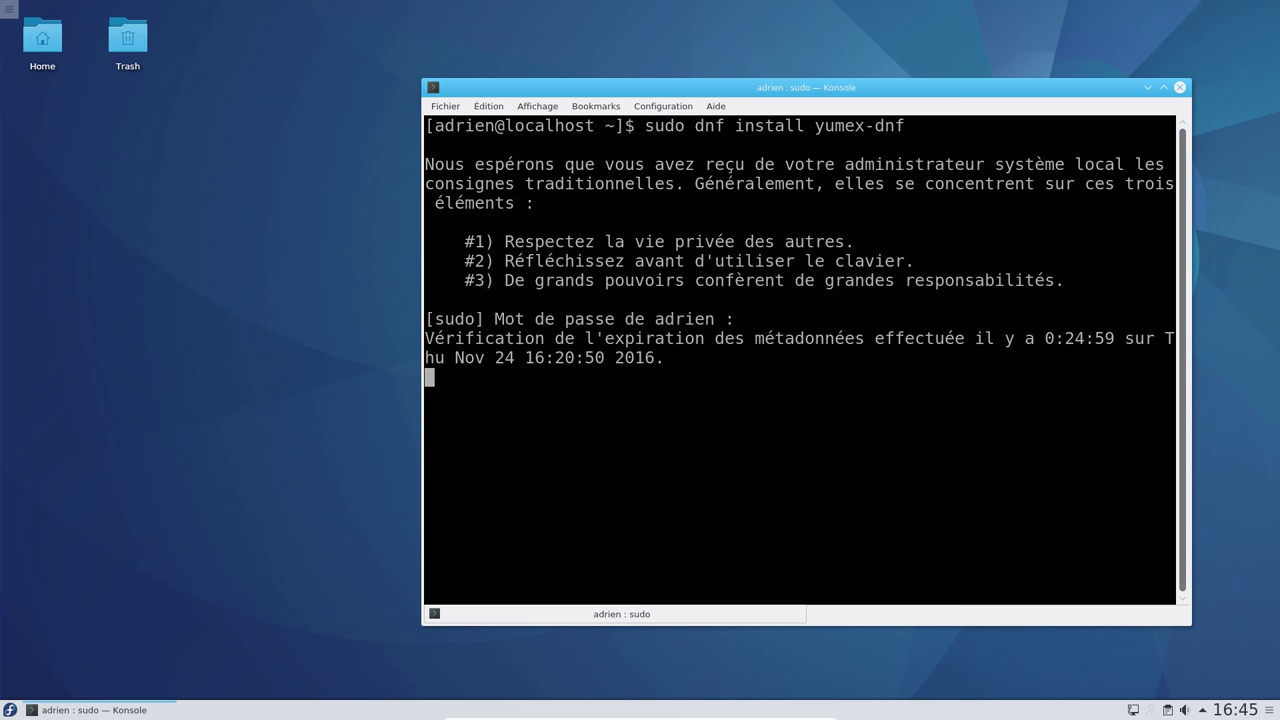
{"action": "type", "text": "o"}
{"action": "key", "text": "Return"}
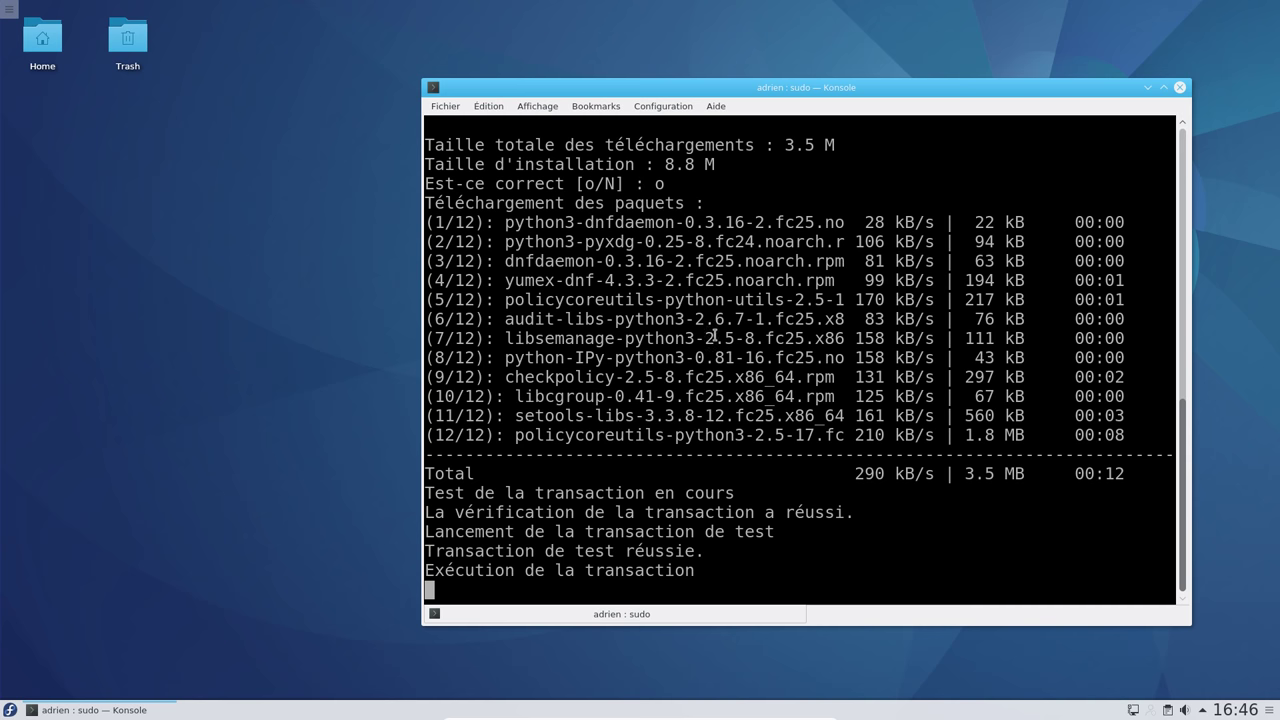
{"action": "left_click_drag", "start_coordinate": [616, 89], "coordinate": [508, 75]}
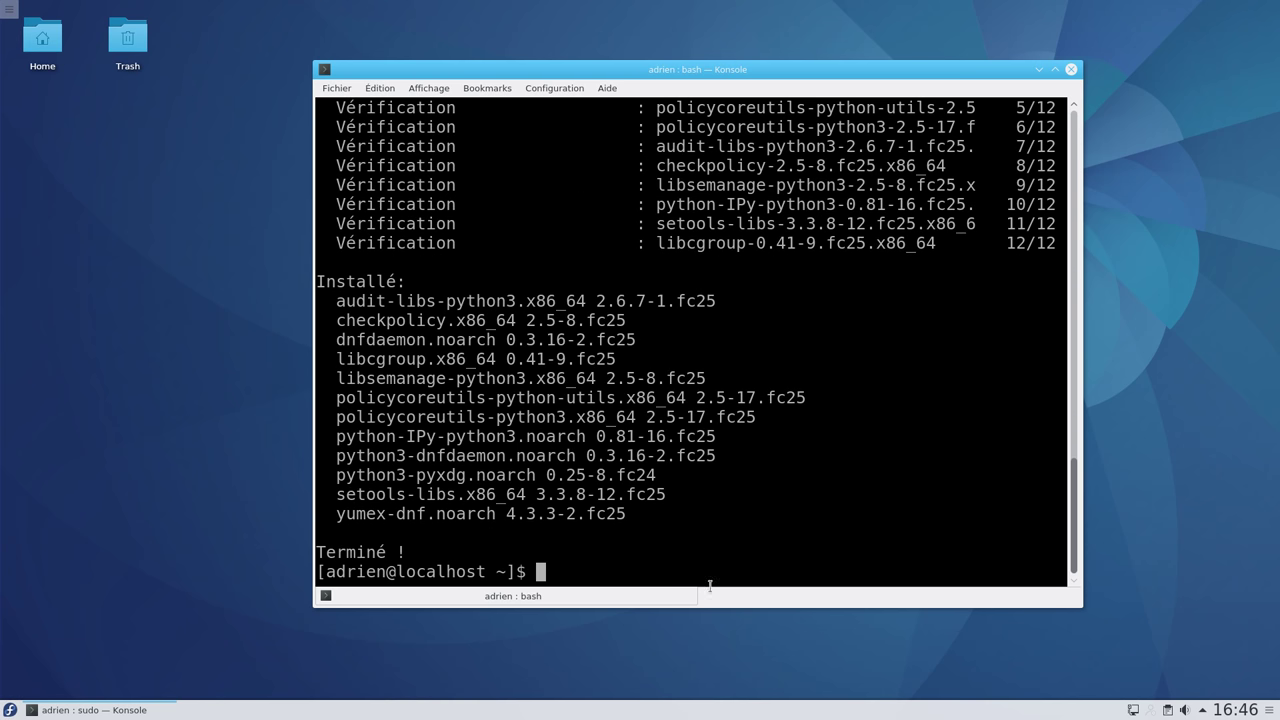
Find Yum Extender (DNF) by searching the applications for "yume", launch it and move its window toward the screen's centre
{"action": "left_click", "coordinate": [9, 709]}
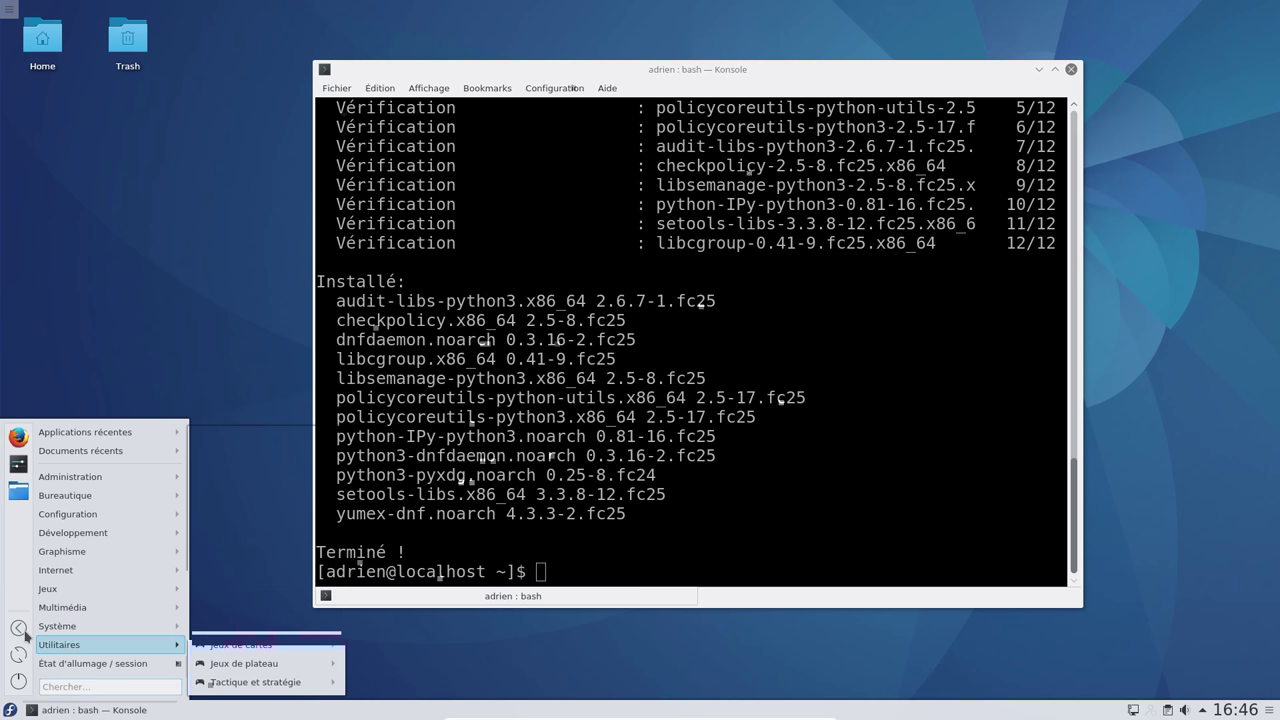
{"action": "type", "text": "yume"}
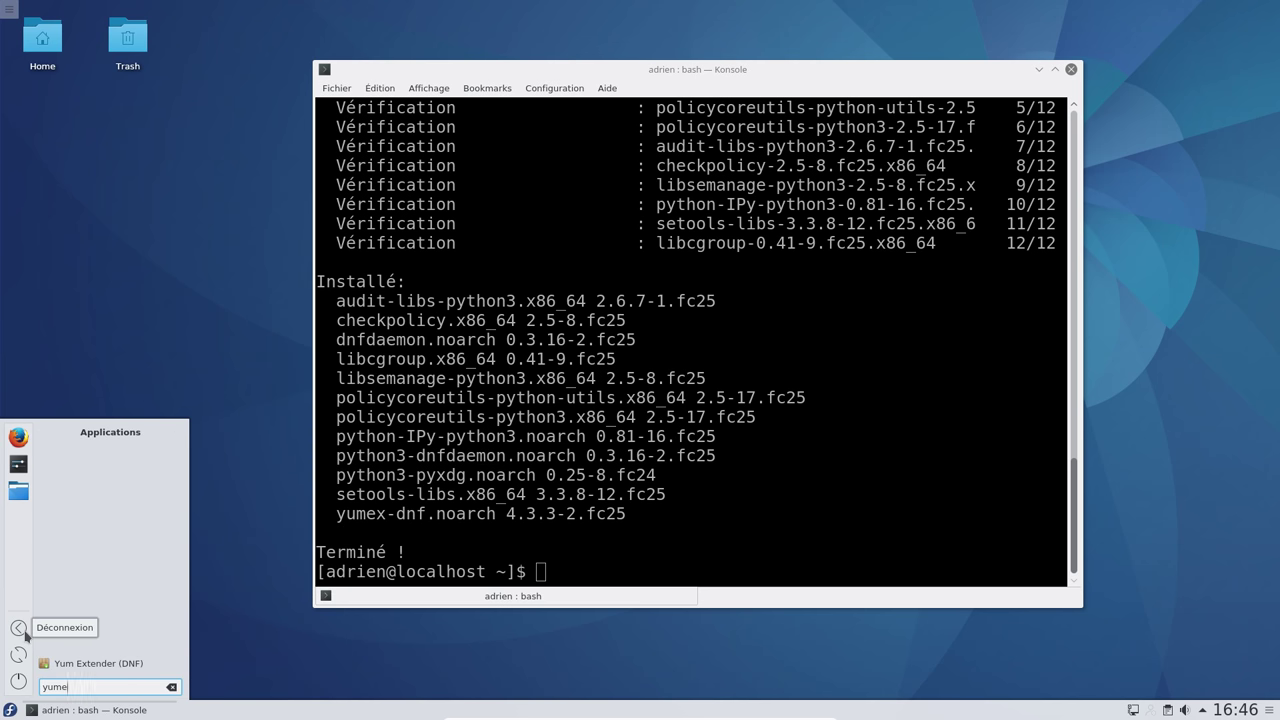
{"action": "left_click", "coordinate": [72, 664]}
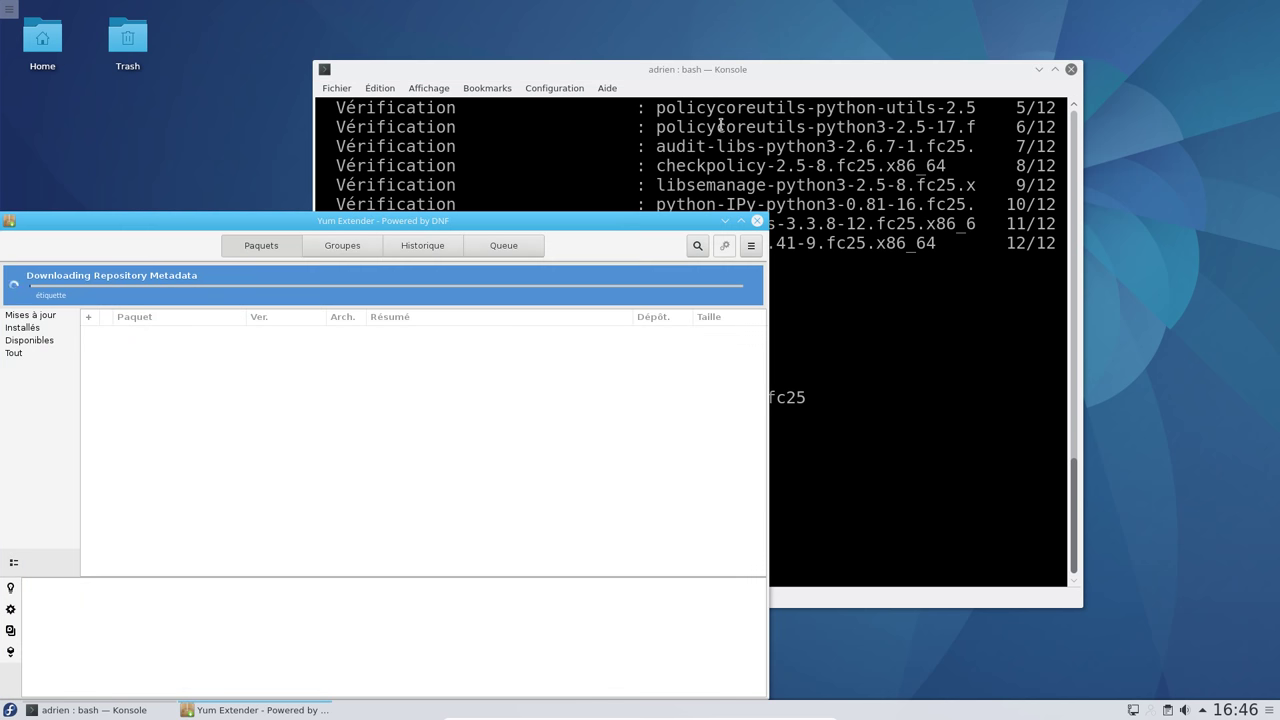
{"action": "left_click_drag", "start_coordinate": [513, 218], "coordinate": [762, 112]}
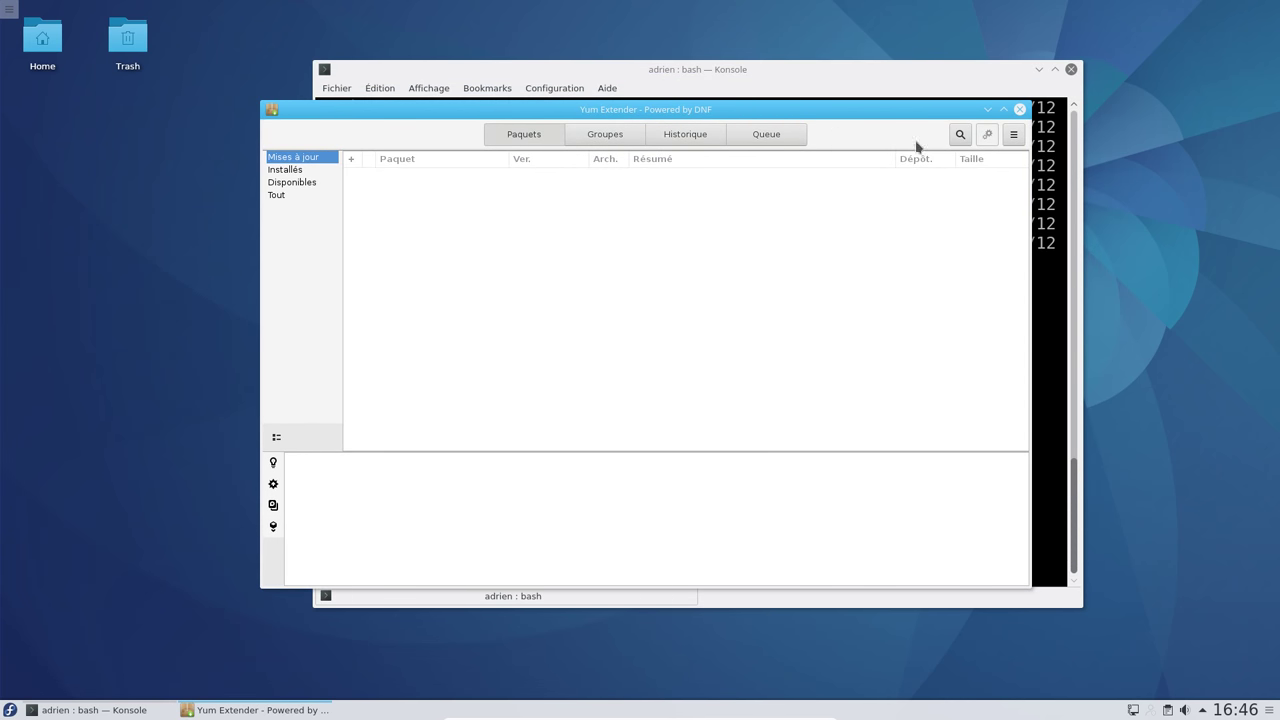
Search the packages for "calligra" and mark the French language pack calligra-l10n-fr for installation
{"action": "left_click", "coordinate": [960, 135]}
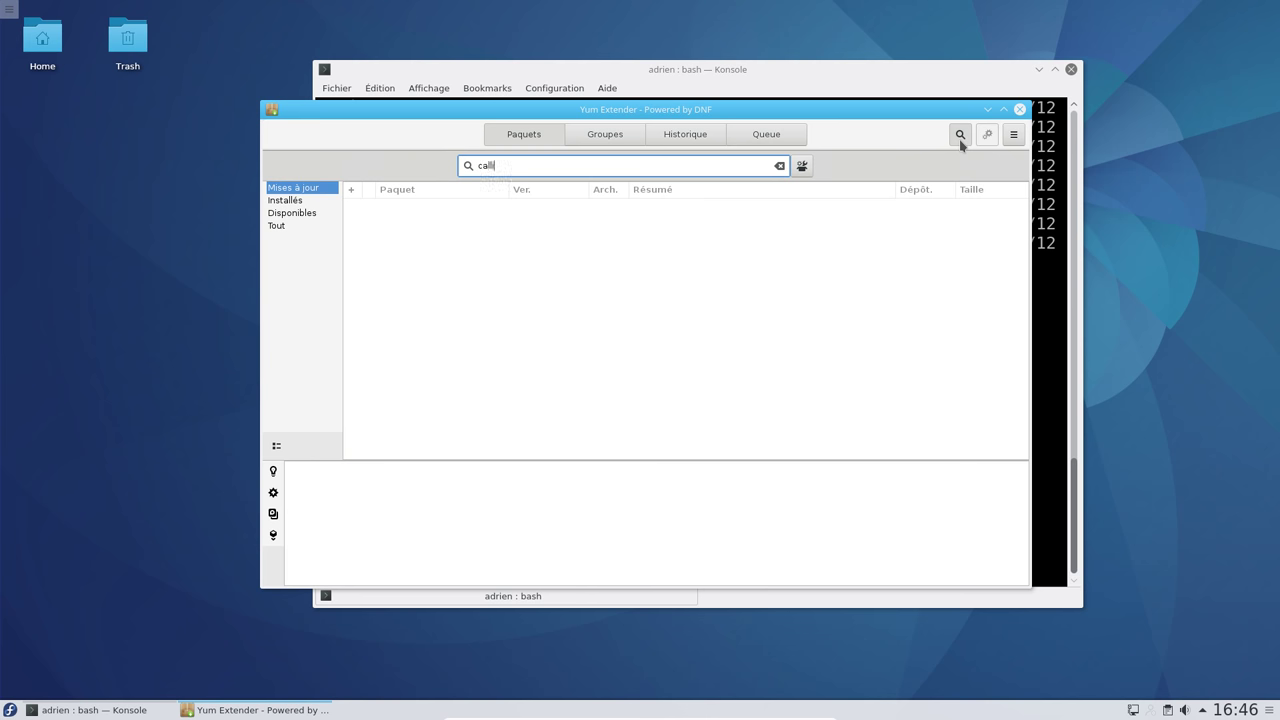
{"action": "type", "text": "calligra"}
{"action": "key", "text": "Return"}
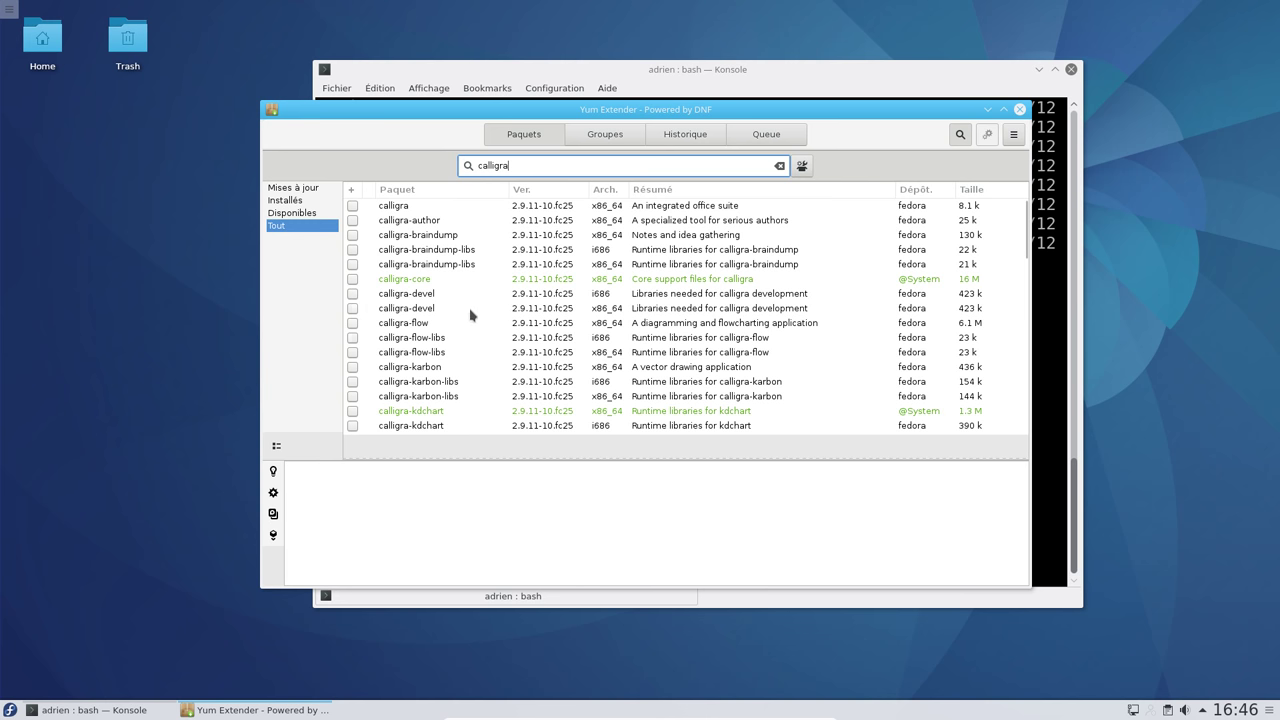
{"action": "scroll", "coordinate": [530, 326], "scroll_direction": "down", "scroll_amount": 7}
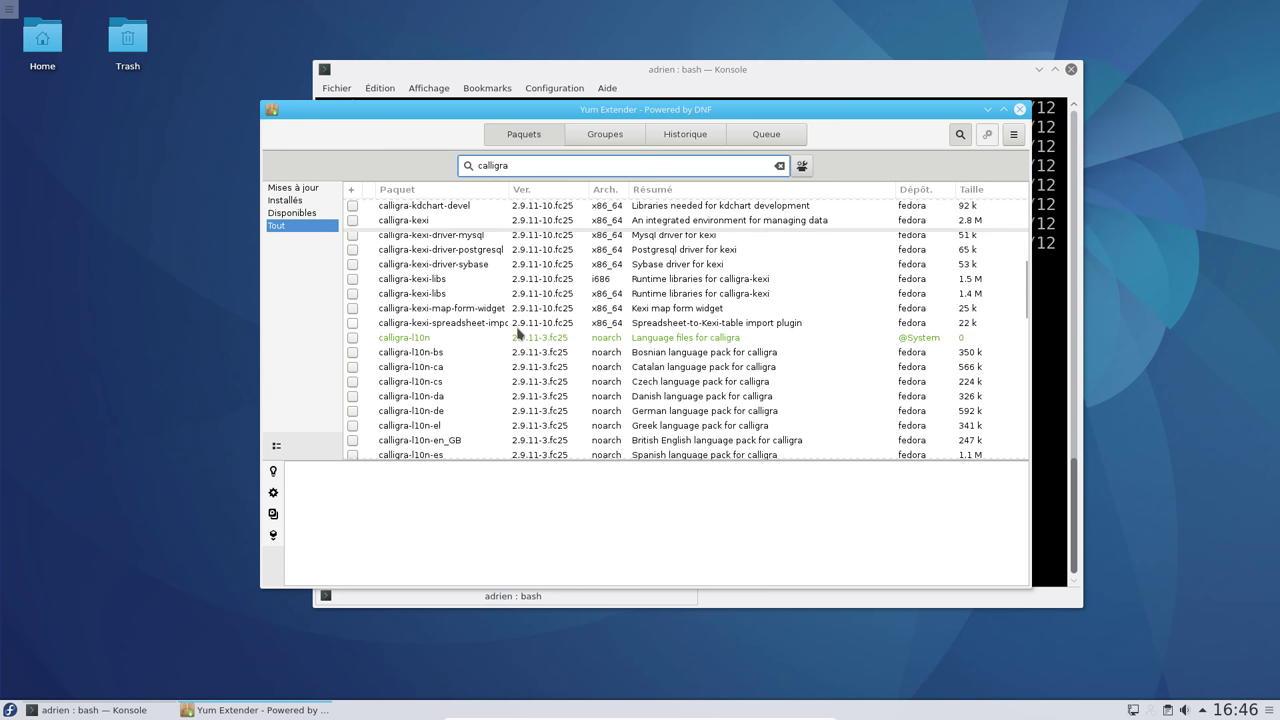
{"action": "scroll", "coordinate": [518, 333], "scroll_direction": "down", "scroll_amount": 1}
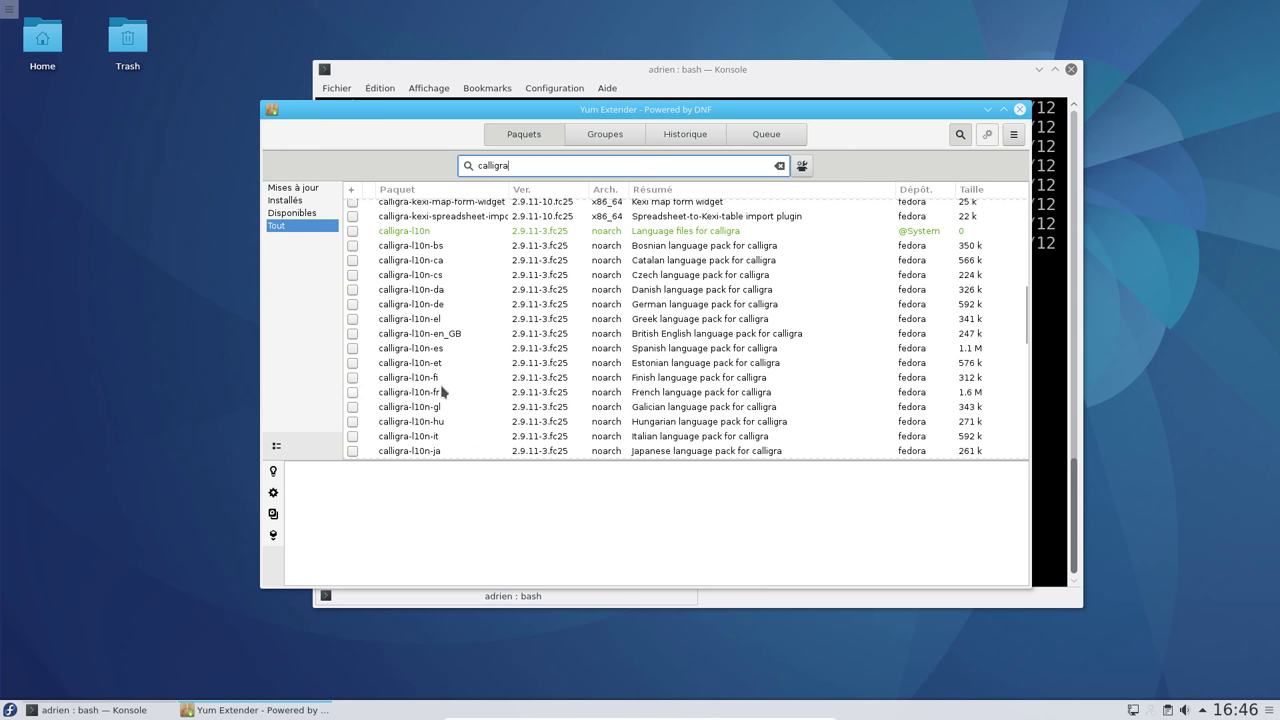
{"action": "scroll", "coordinate": [463, 373], "scroll_direction": "down", "scroll_amount": 1}
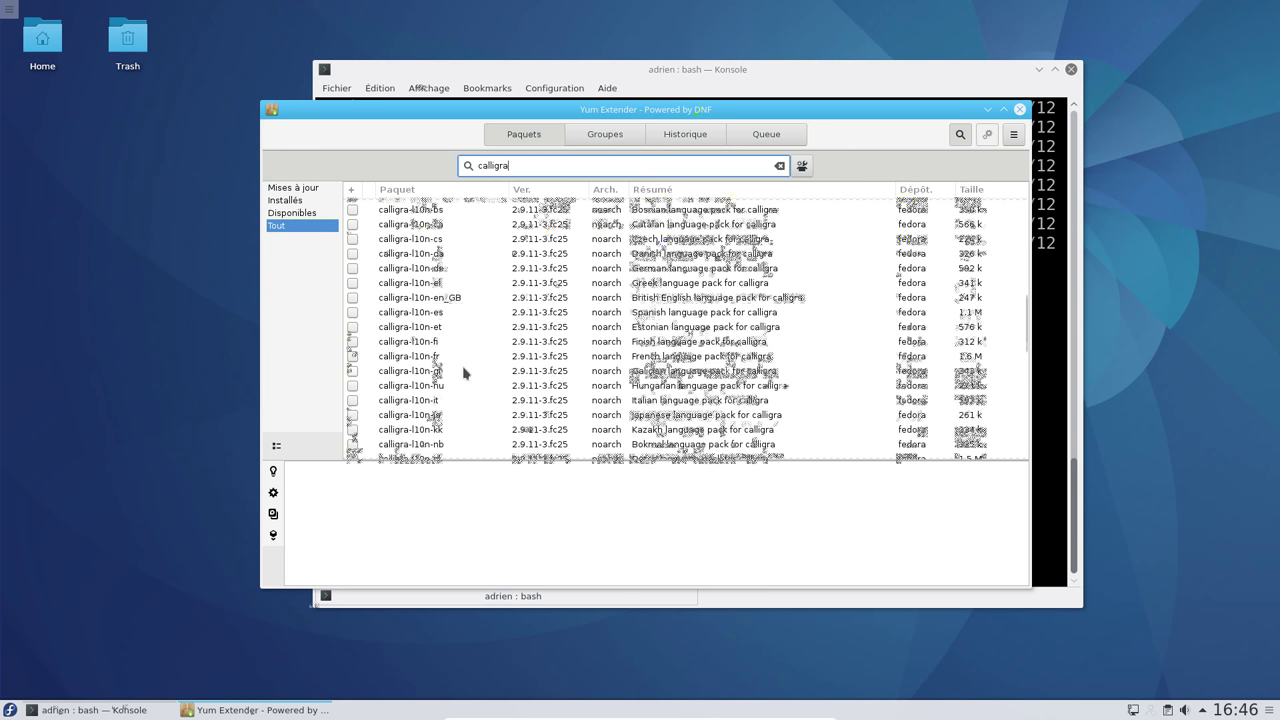
{"action": "left_click", "coordinate": [420, 360]}
{"action": "left_click", "coordinate": [352, 356]}
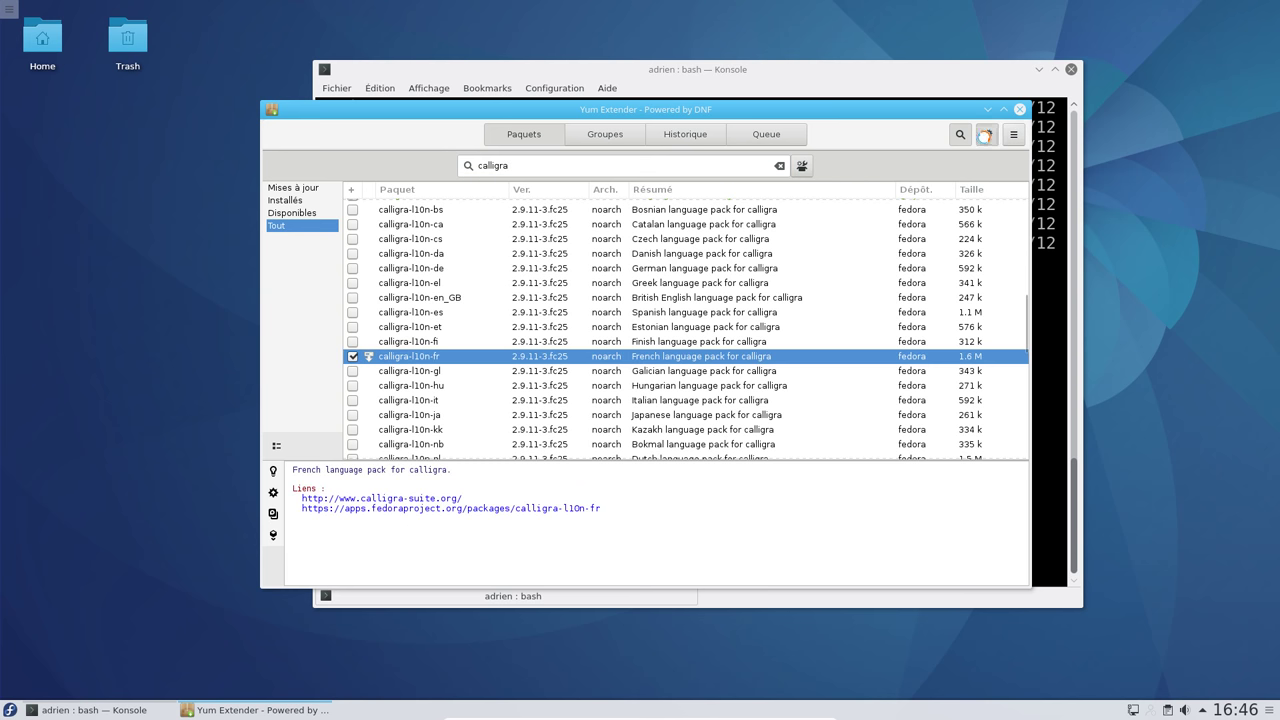
Apply the queued calligra-l10n-fr installation, confirm the transaction and authenticate with the account password
{"action": "left_click", "coordinate": [987, 134]}
{"action": "left_click", "coordinate": [816, 513]}
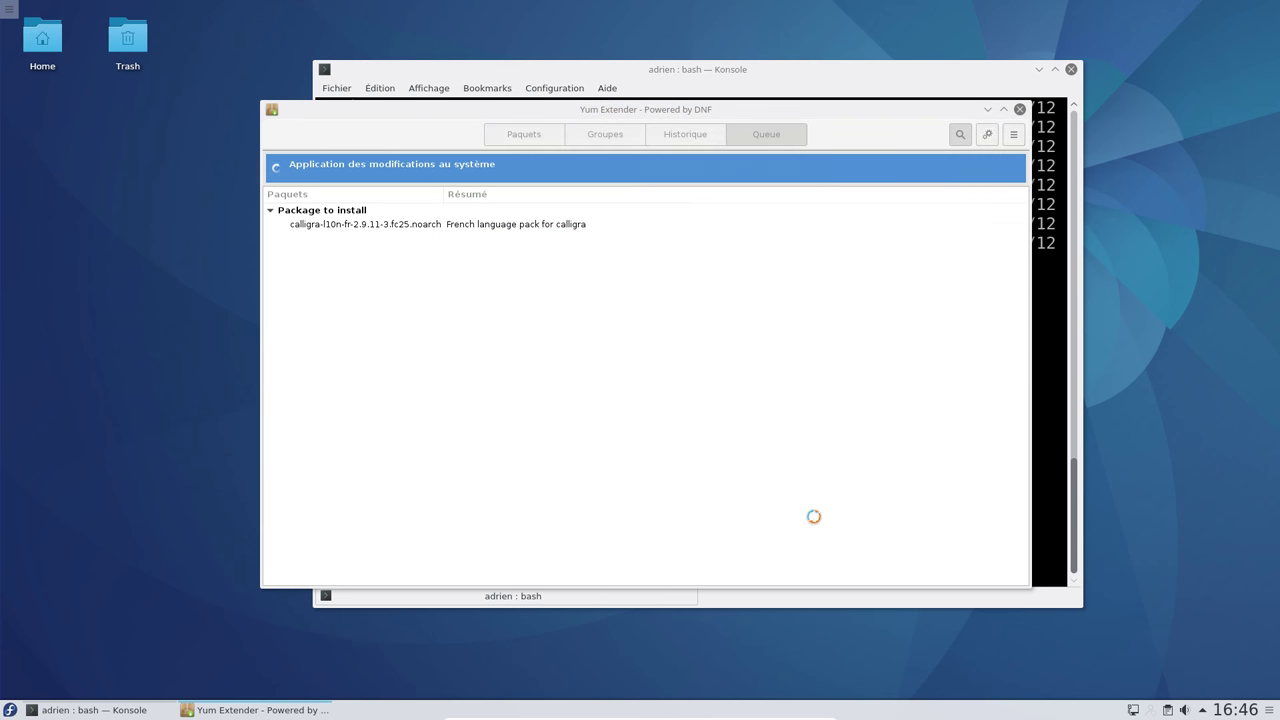
{"action": "type", "text": "*********"}
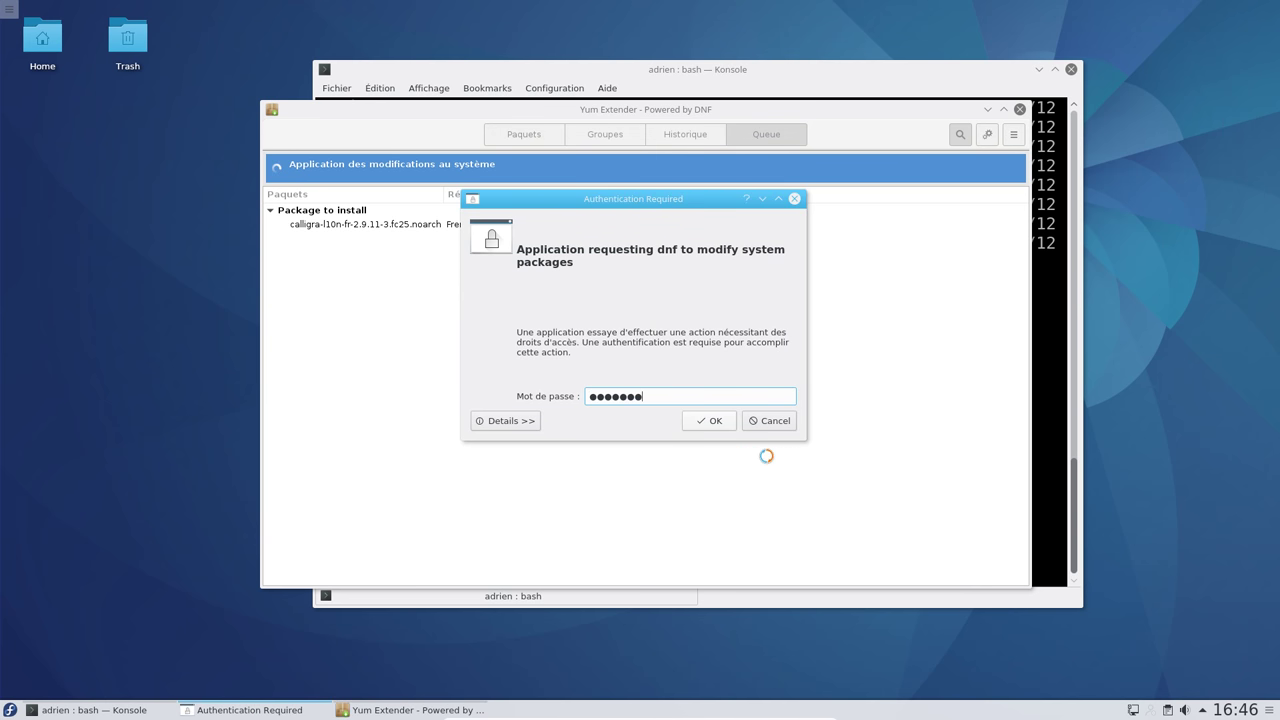
{"action": "key", "text": "Return"}
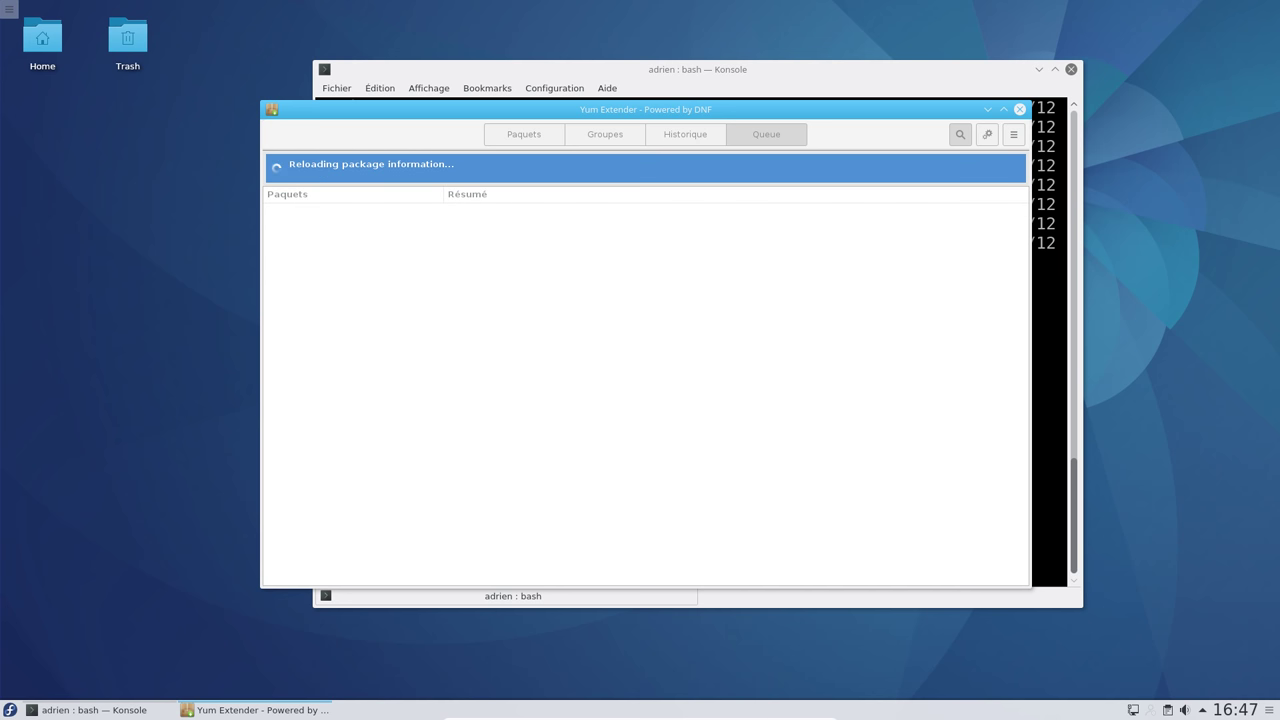
Launch Calligra Words from the office applications, examine the language of its start screen and file commands, and quit it
{"action": "left_click", "coordinate": [10, 710]}
{"action": "mouse_move", "coordinate": [111, 495]}
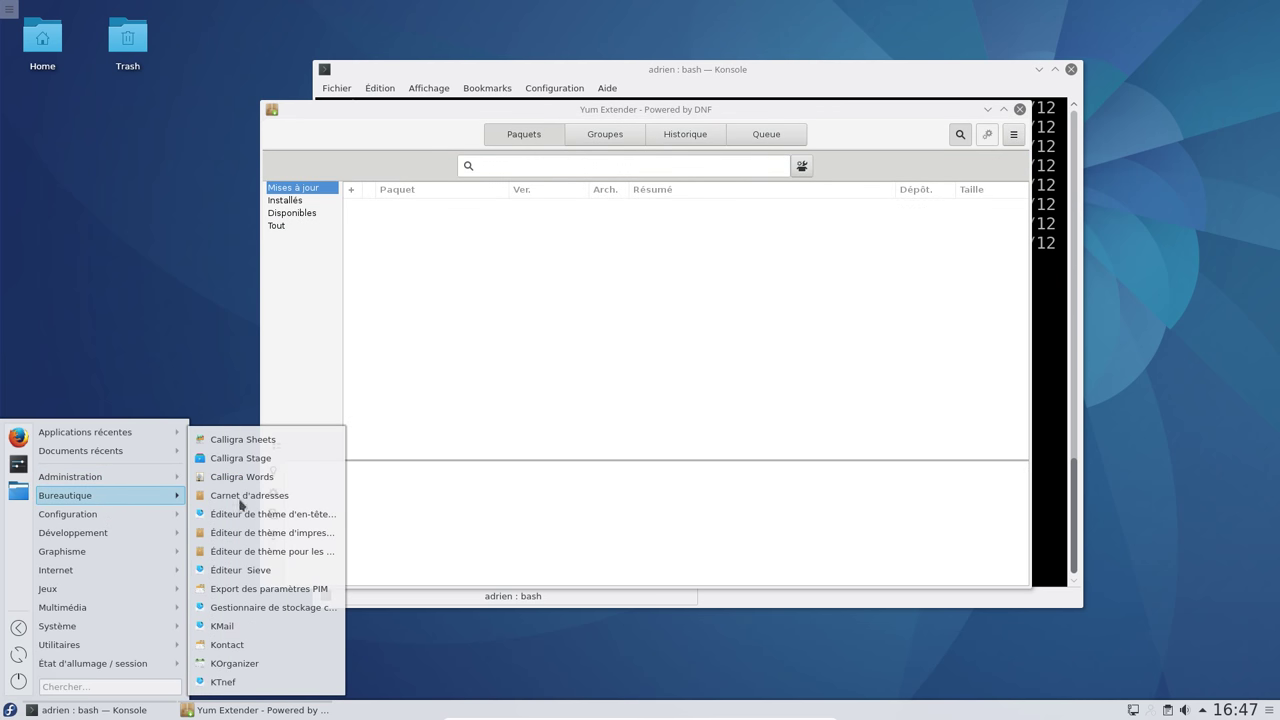
{"action": "left_click", "coordinate": [243, 477]}
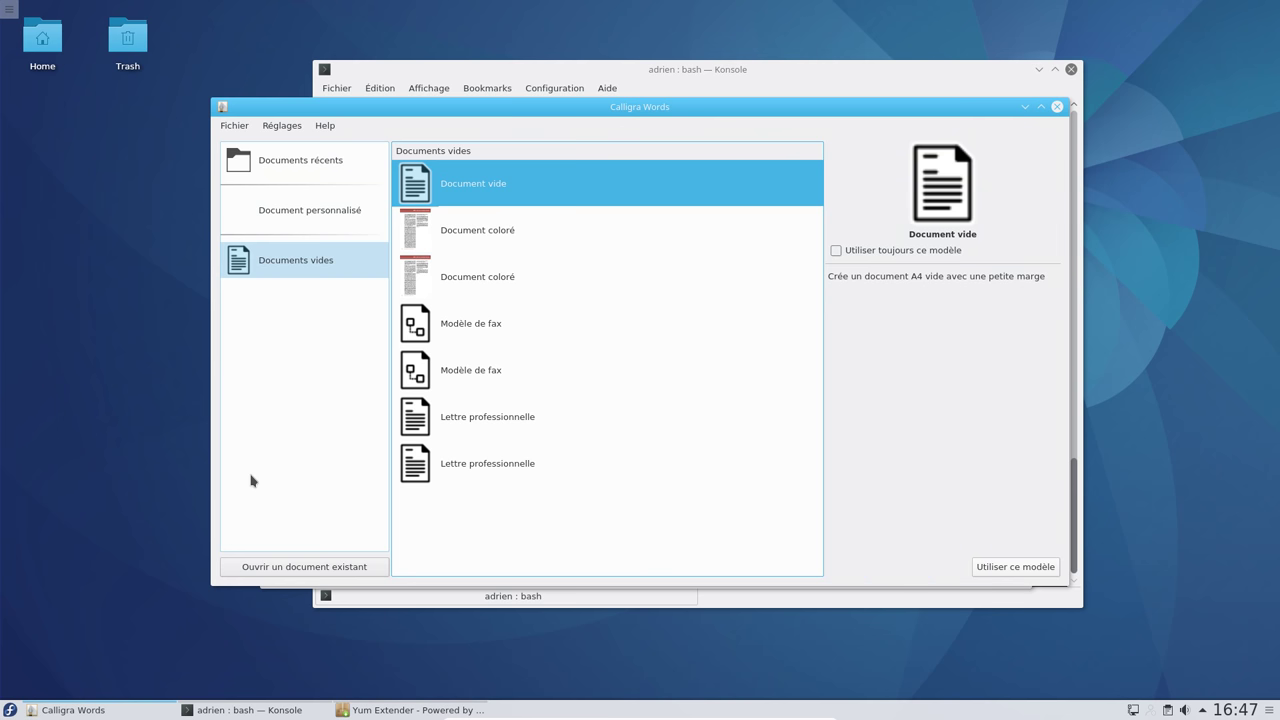
{"action": "left_click", "coordinate": [236, 126]}
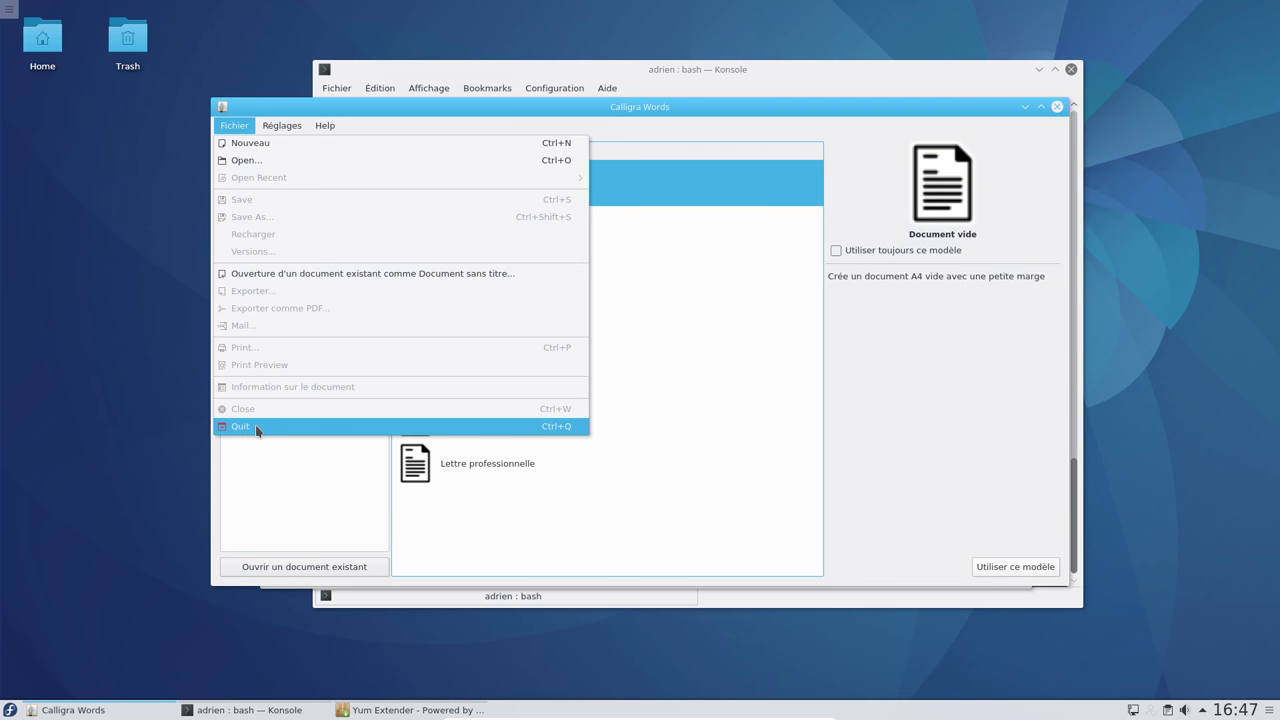
{"action": "left_click", "coordinate": [257, 427]}
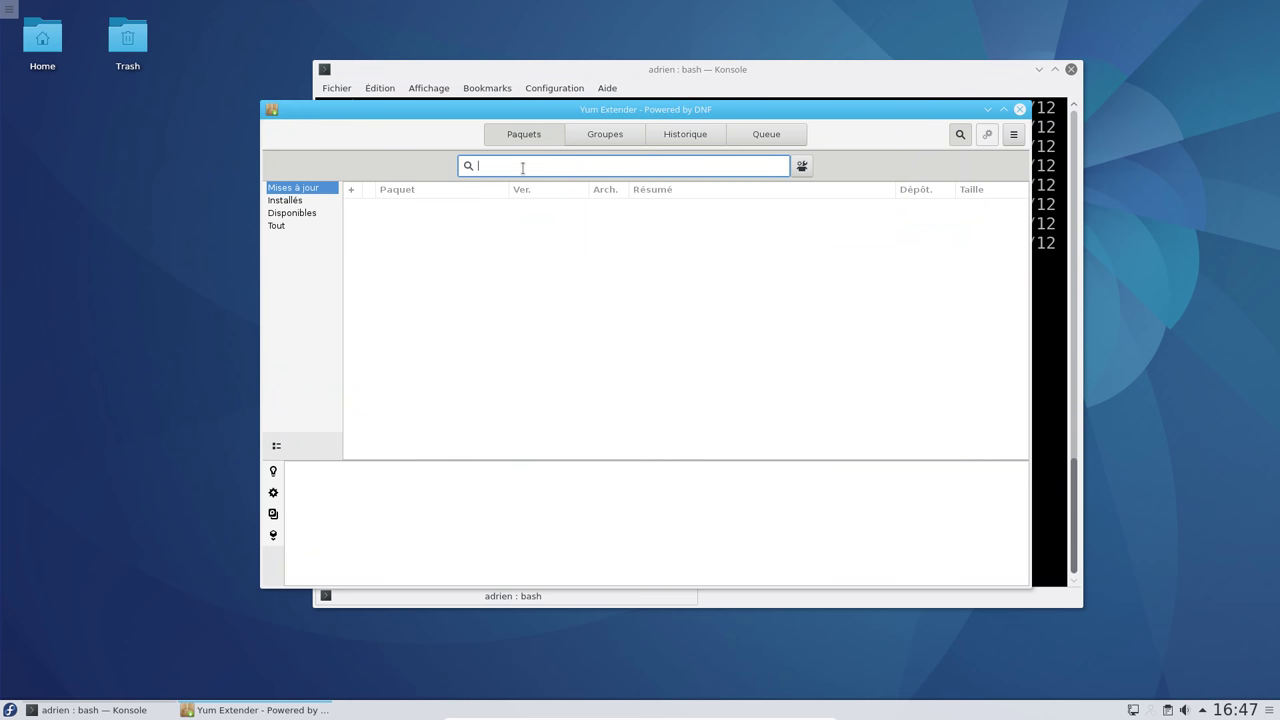
Search for "calligra" across all packages in Yum Extender
{"action": "left_click", "coordinate": [285, 200]}
{"action": "left_click", "coordinate": [534, 167]}
{"action": "type", "text": "calligra"}
{"action": "key", "text": "Return"}
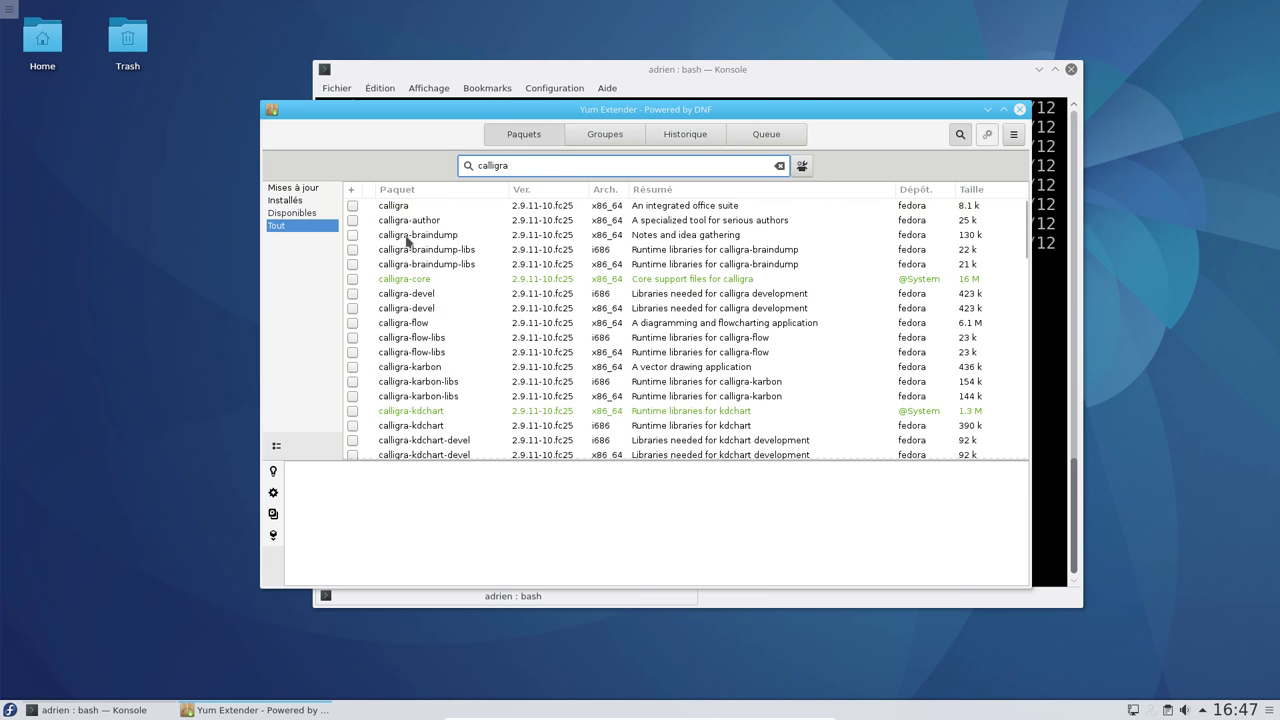
Mark the installed packages calligra-core, calligra-kdchart, calligra-l10n and calligra-l10n-fr for removal
{"action": "left_click", "coordinate": [398, 283]}
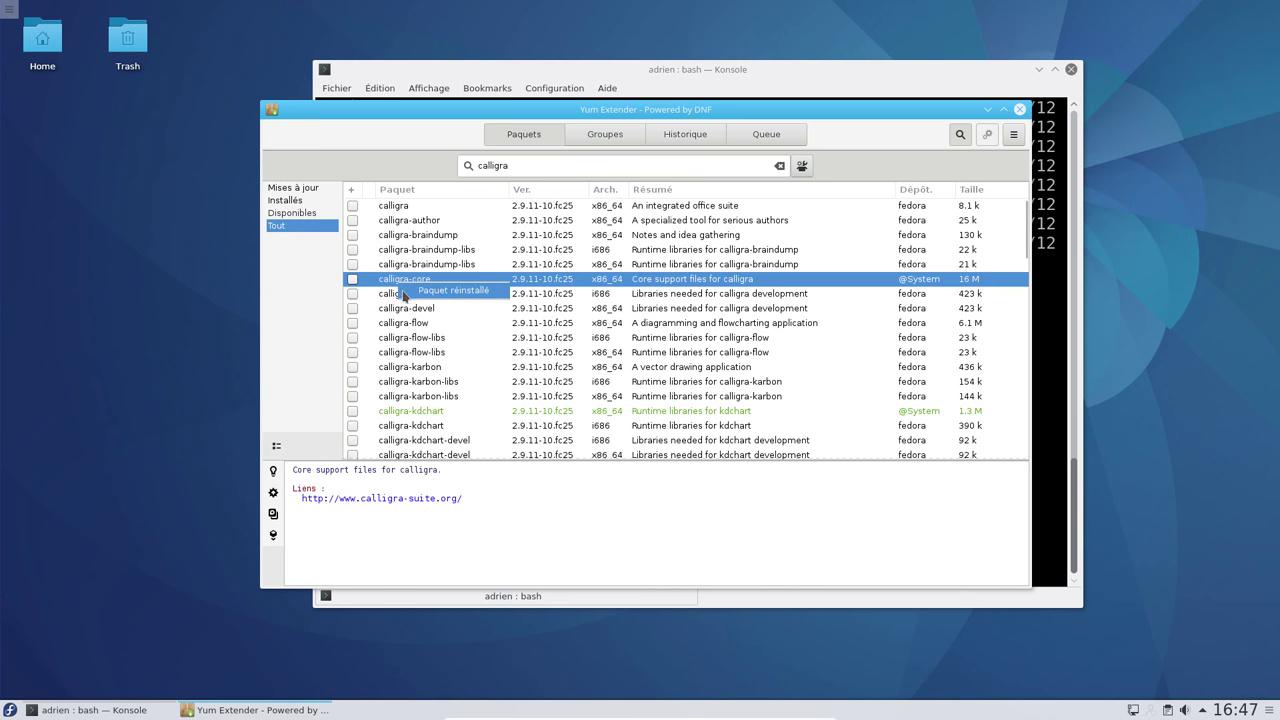
{"action": "left_click", "coordinate": [352, 280]}
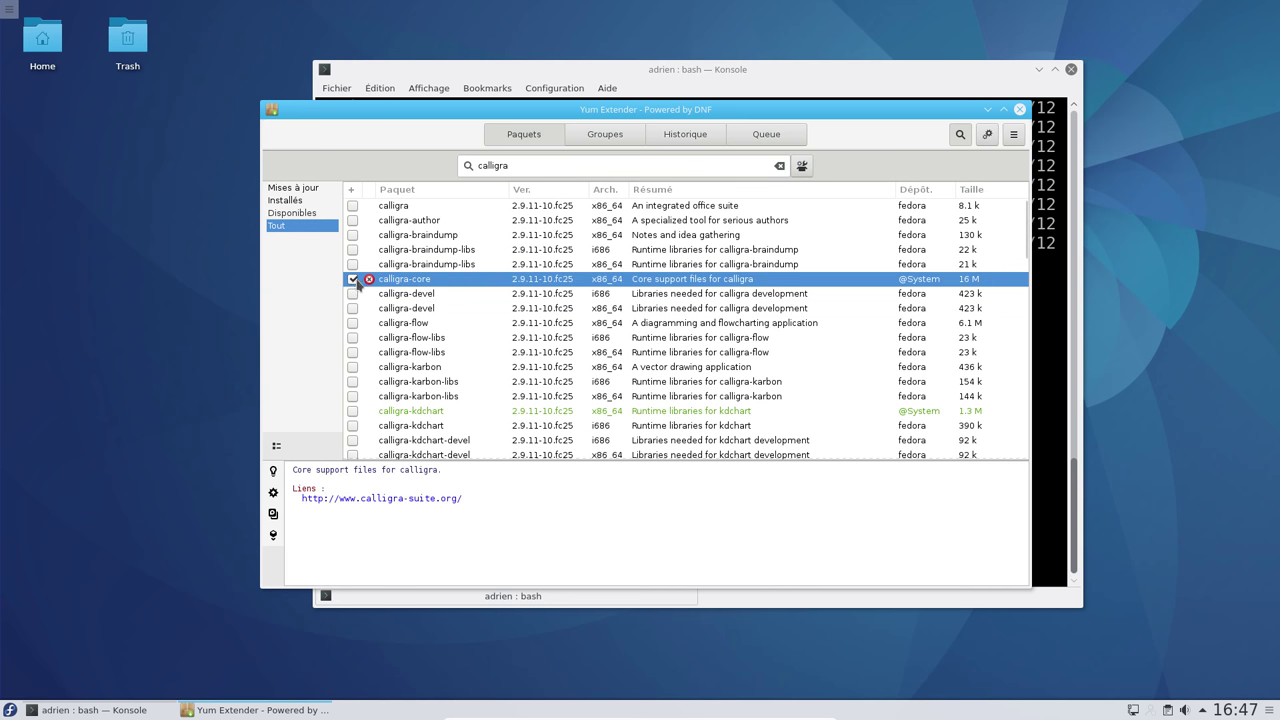
{"action": "left_click", "coordinate": [353, 412]}
{"action": "scroll", "coordinate": [440, 425], "scroll_direction": "down", "scroll_amount": 4}
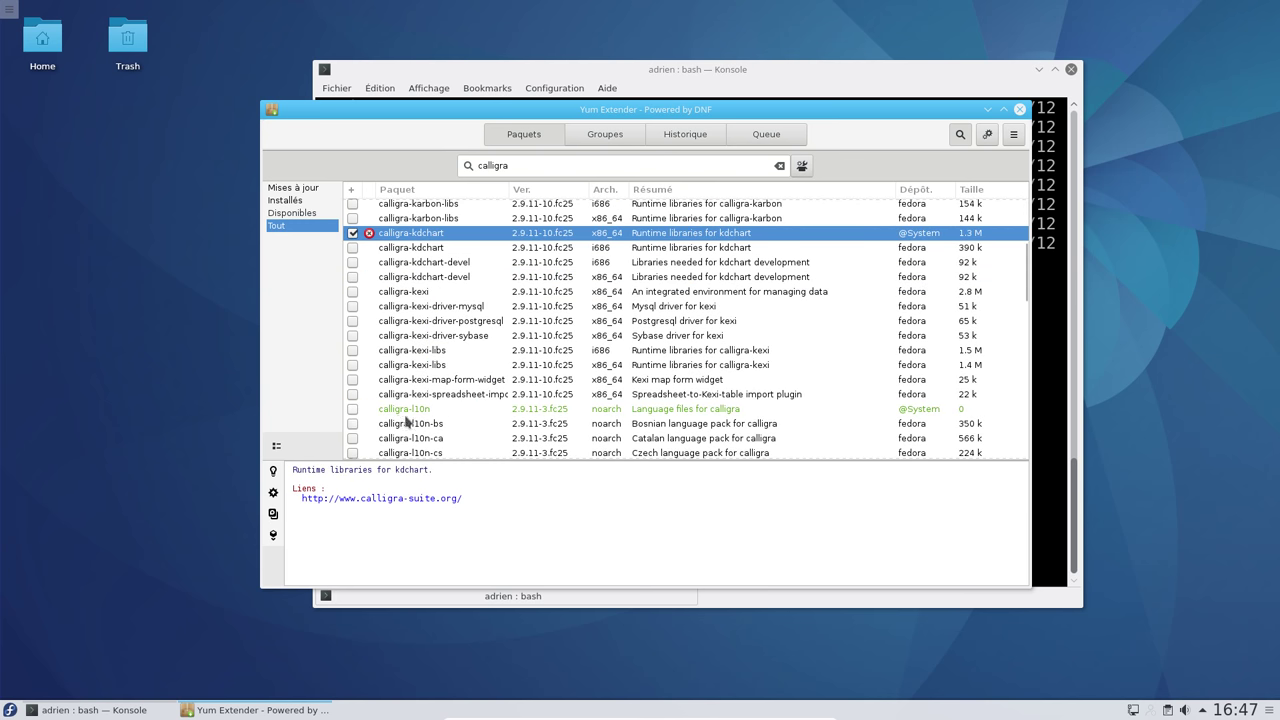
{"action": "left_click", "coordinate": [353, 410]}
{"action": "scroll", "coordinate": [355, 421], "scroll_direction": "down", "scroll_amount": 4}
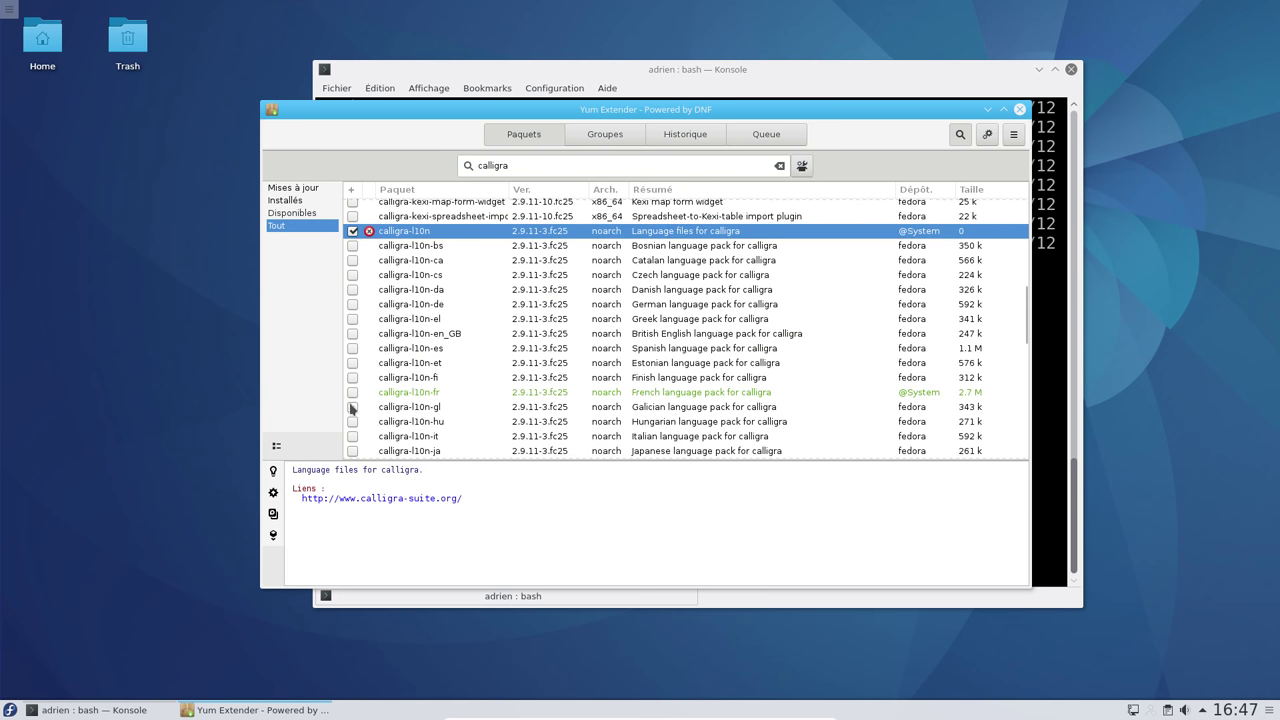
{"action": "left_click", "coordinate": [353, 393]}
Mark the installed calligra-libs, calligra-sheets, calligra-stage and calligra-words packages for removal, including the -libs packages of the last three
{"action": "scroll", "coordinate": [356, 400], "scroll_direction": "down", "scroll_amount": 2}
{"action": "scroll", "coordinate": [355, 400], "scroll_direction": "down", "scroll_amount": 3}
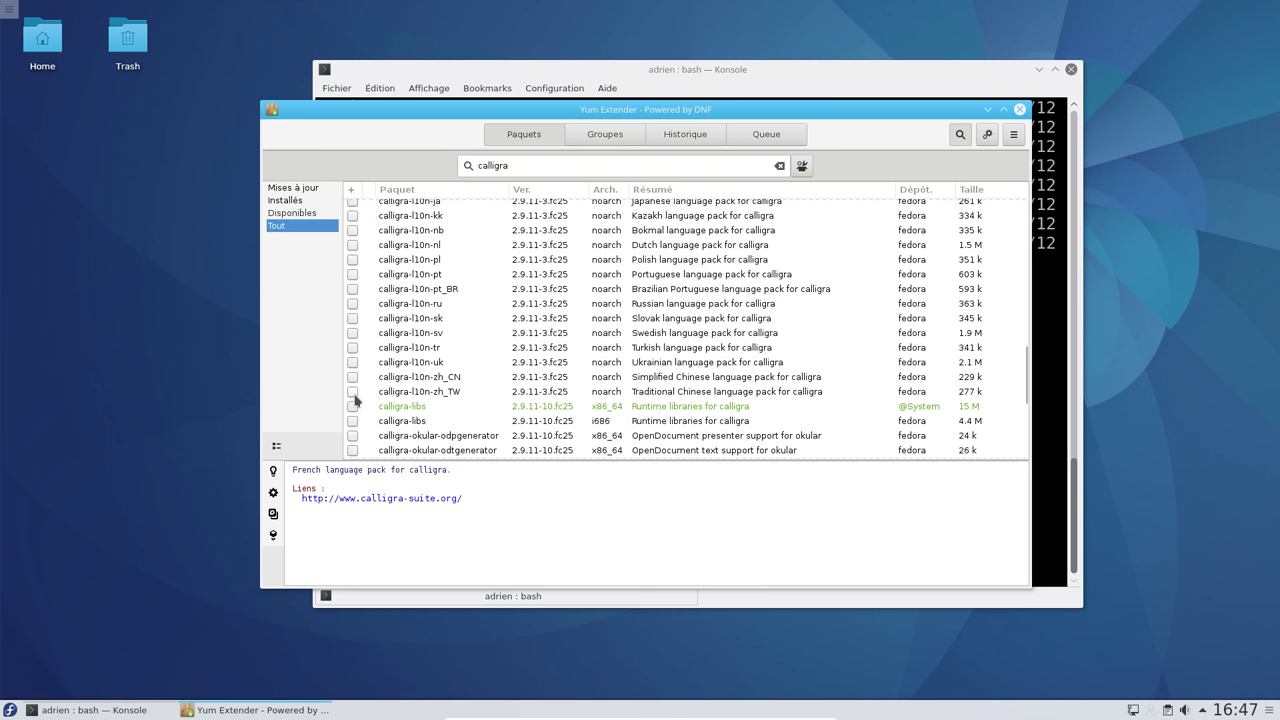
{"action": "left_click", "coordinate": [353, 407]}
{"action": "scroll", "coordinate": [353, 412], "scroll_direction": "down", "scroll_amount": 5}
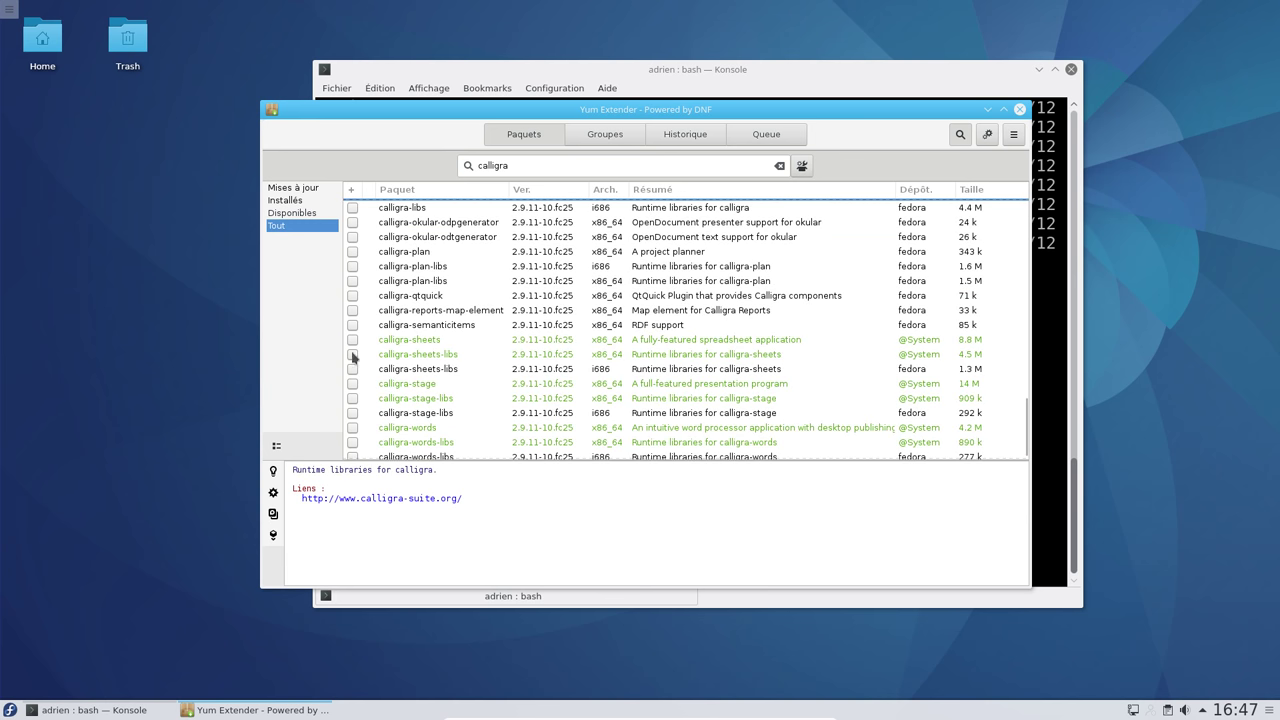
{"action": "left_click", "coordinate": [353, 340]}
{"action": "left_click", "coordinate": [353, 354]}
{"action": "left_click", "coordinate": [353, 384]}
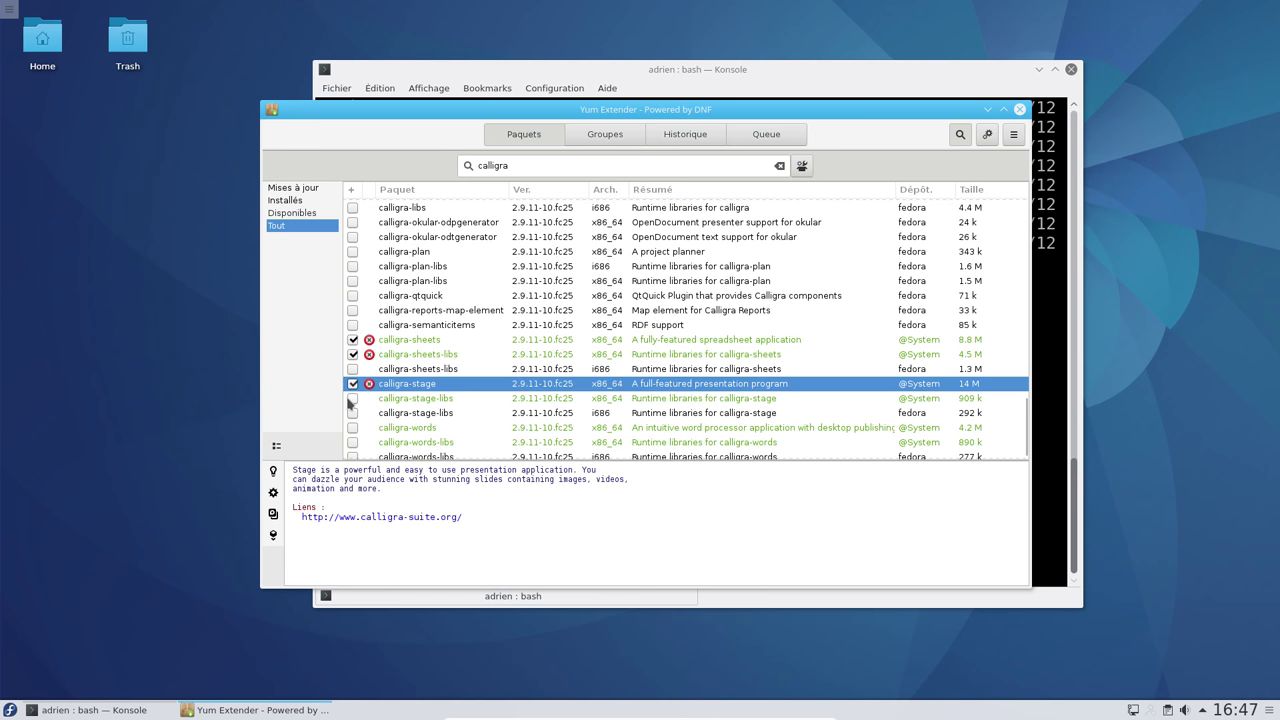
{"action": "left_click", "coordinate": [353, 398]}
{"action": "left_click", "coordinate": [353, 427]}
{"action": "left_click", "coordinate": [353, 442]}
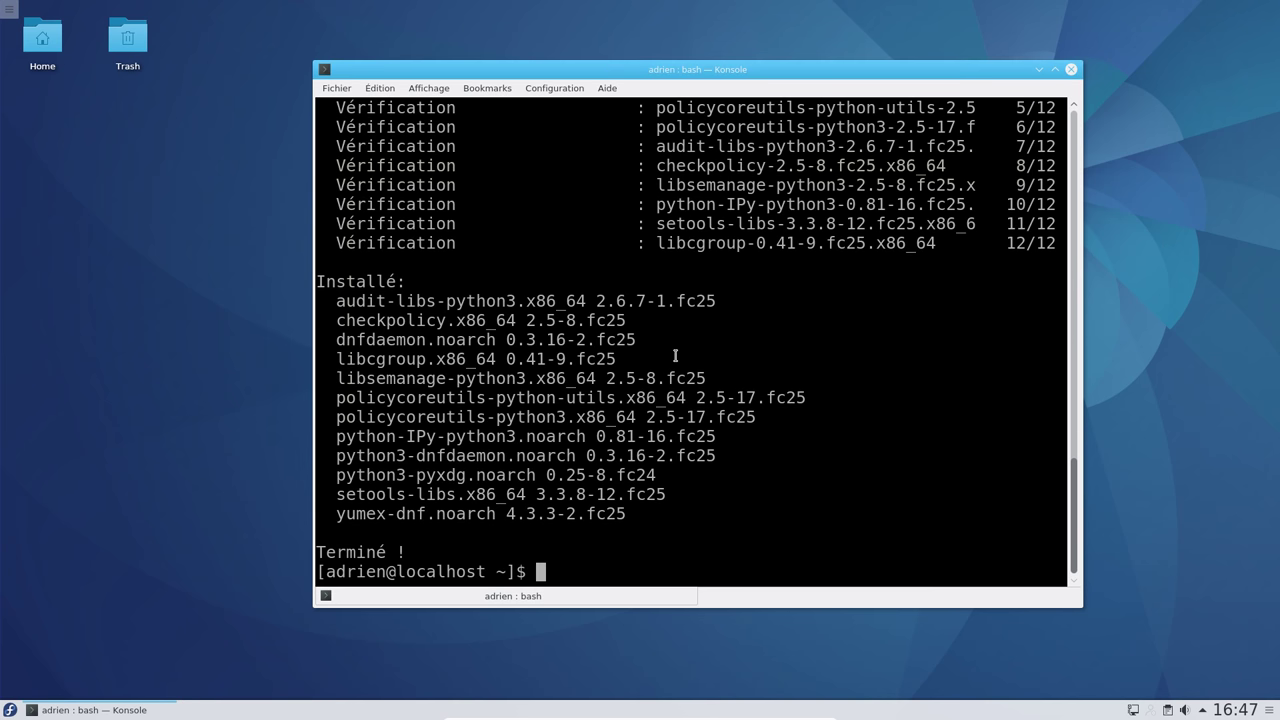
Remove every Calligra package in Konsole with "sudo dnf remove calligra*", reviewing the package list and answering "o" to the confirmation
{"action": "type", "text": "sudo dnf r"}
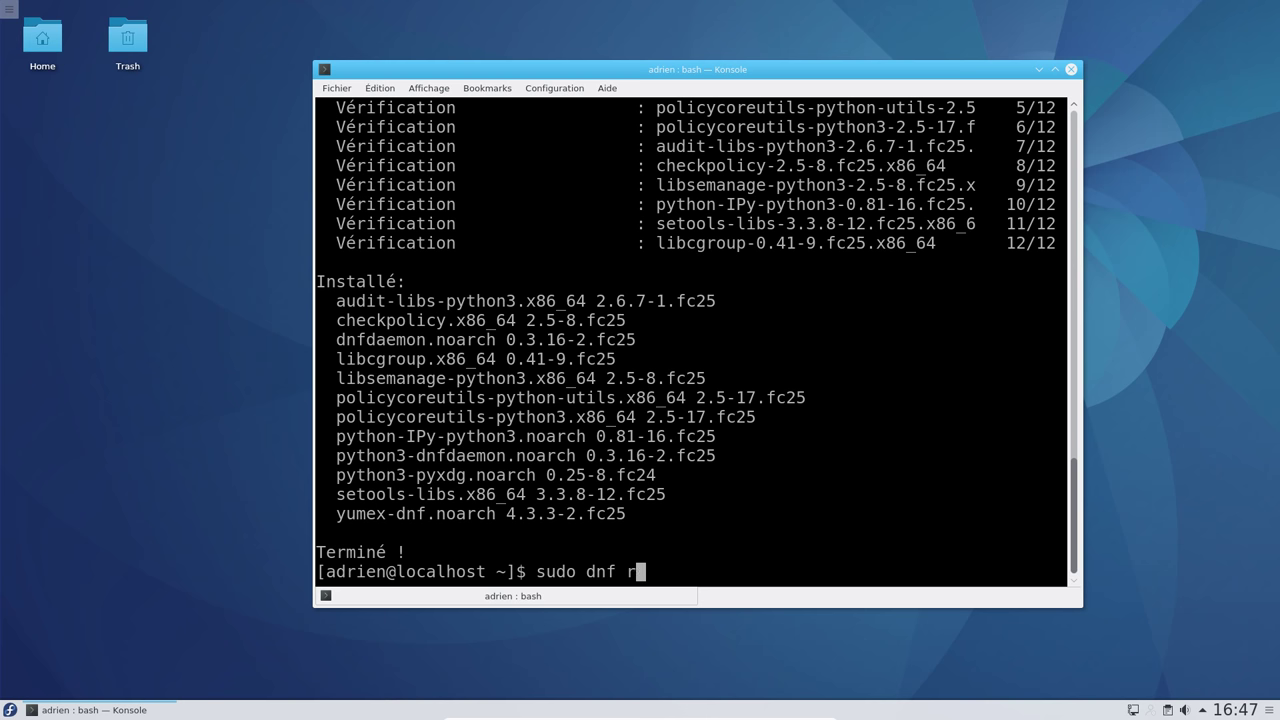
{"action": "type", "text": "emove calligra*"}
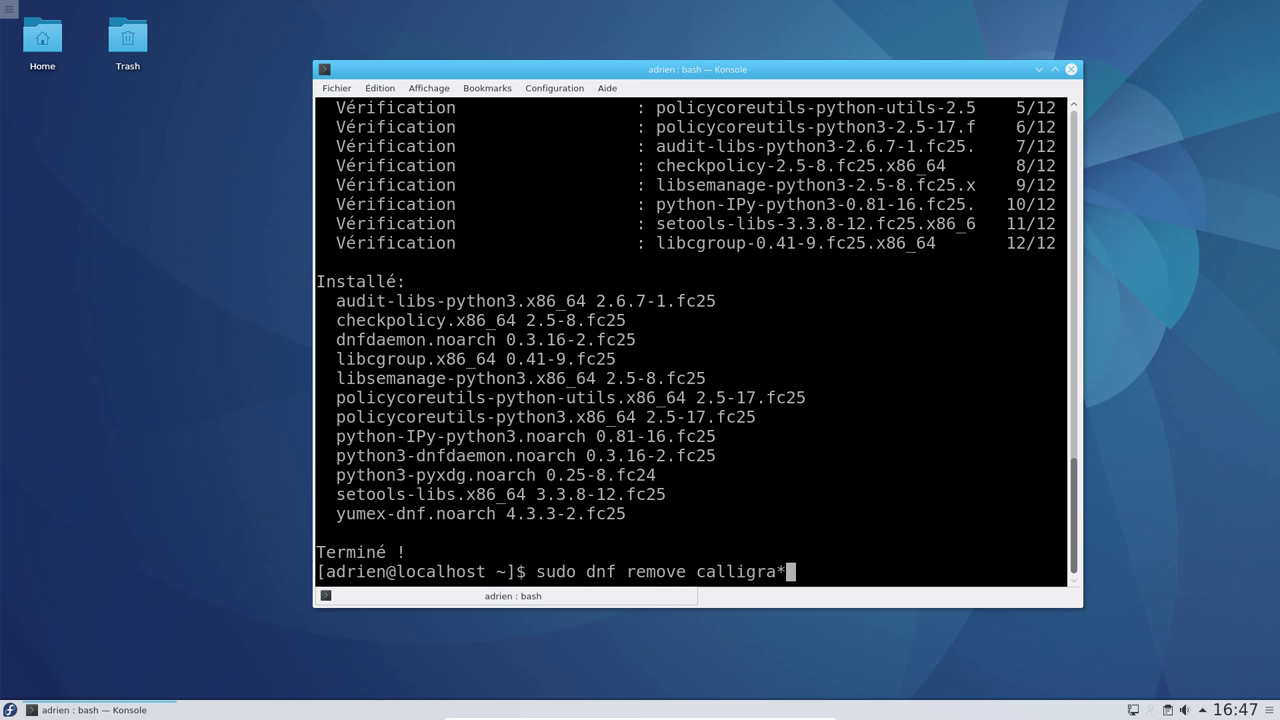
{"action": "key", "text": "Return"}
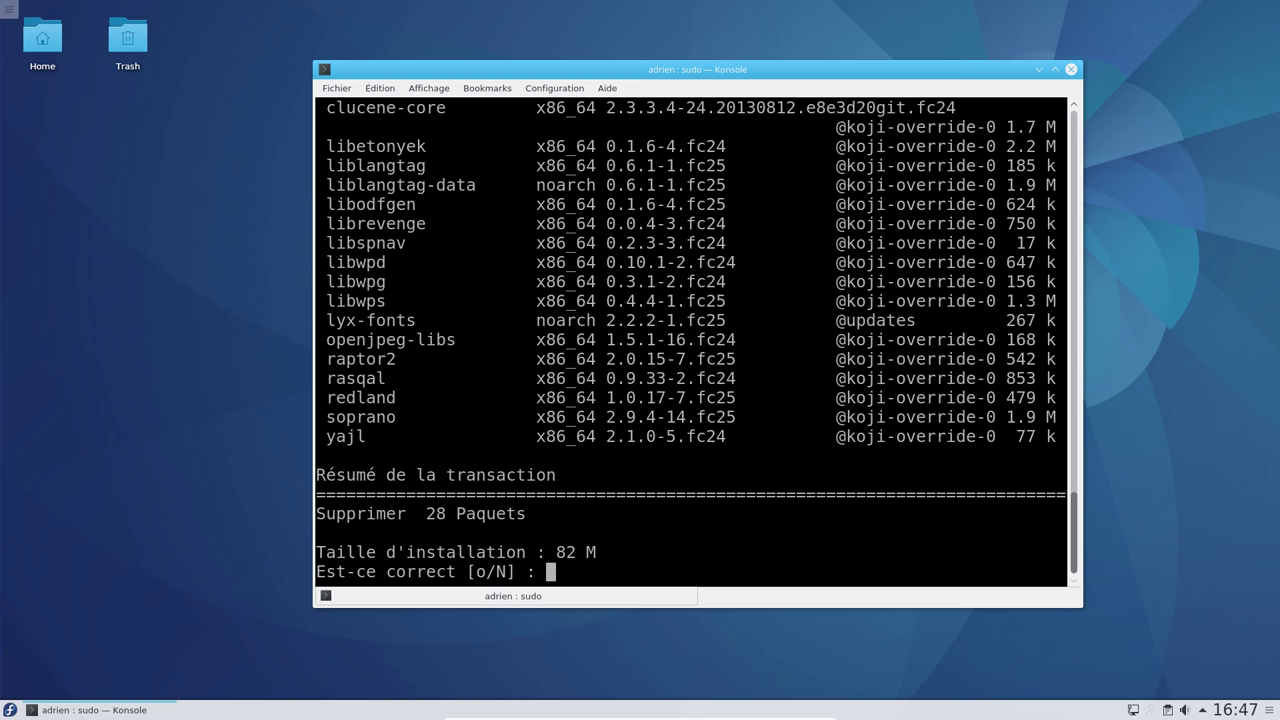
{"action": "scroll", "coordinate": [668, 378], "scroll_direction": "up", "scroll_amount": 4}
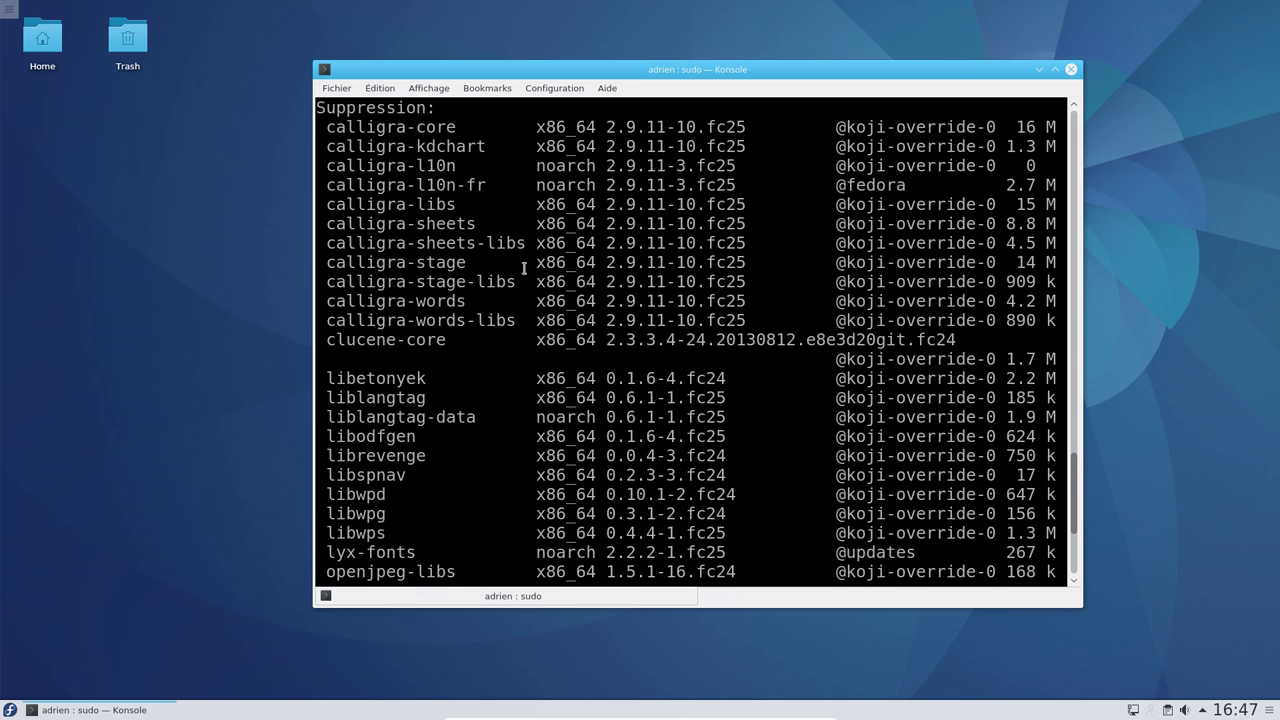
{"action": "type", "text": "o"}
{"action": "key", "text": "Return"}
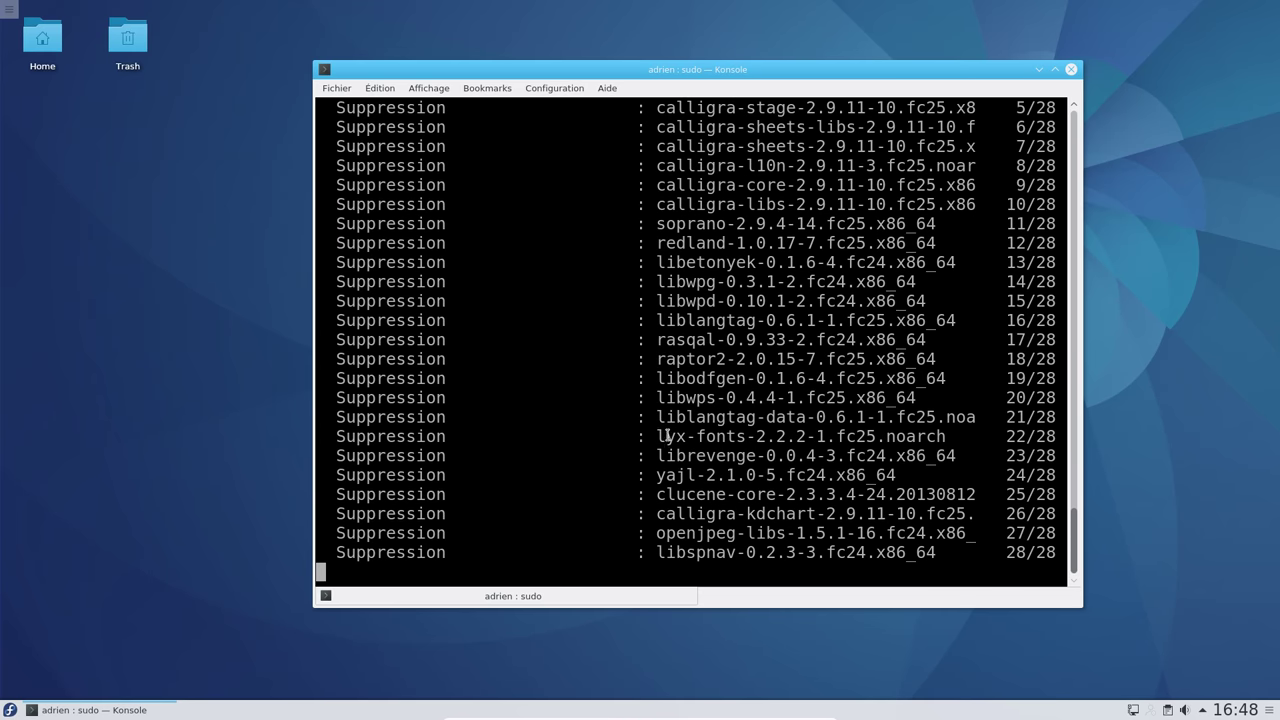
Try to install the French LibreOffice language pack with "sudo dnf install libreoffice-langpackfr"
{"action": "type", "text": "sudo dnf inst"}
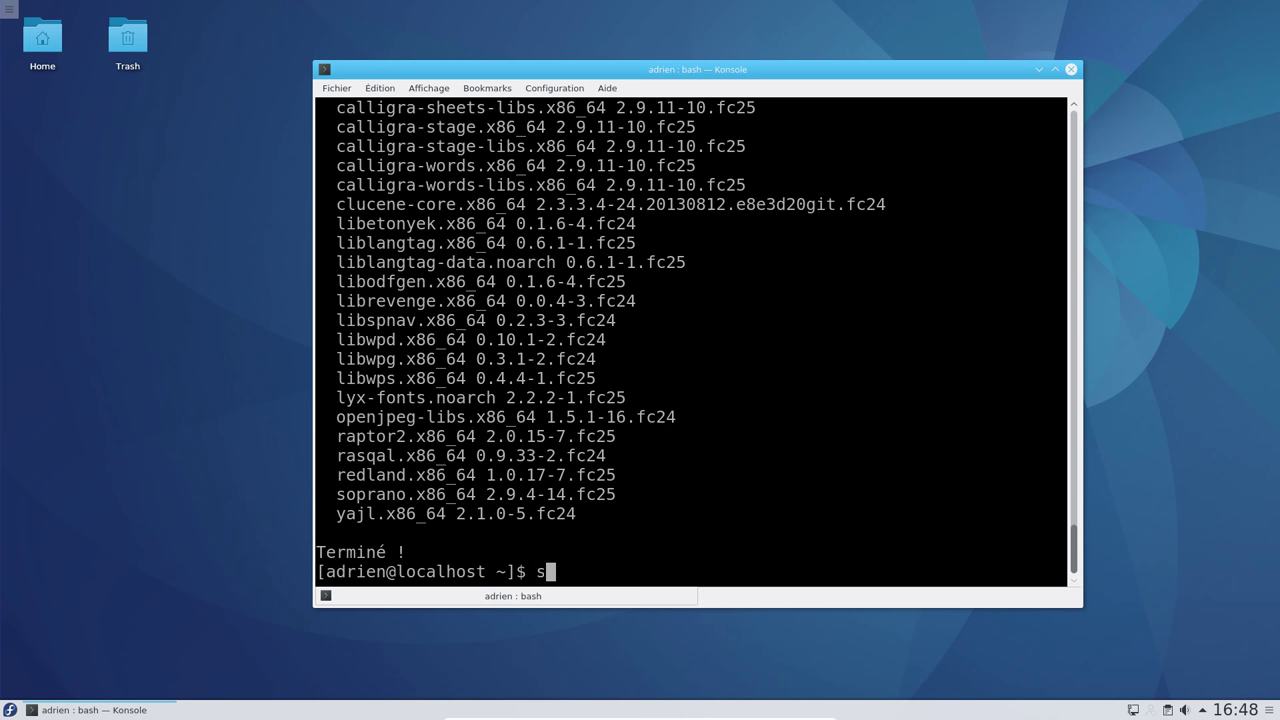
{"action": "type", "text": "all "}
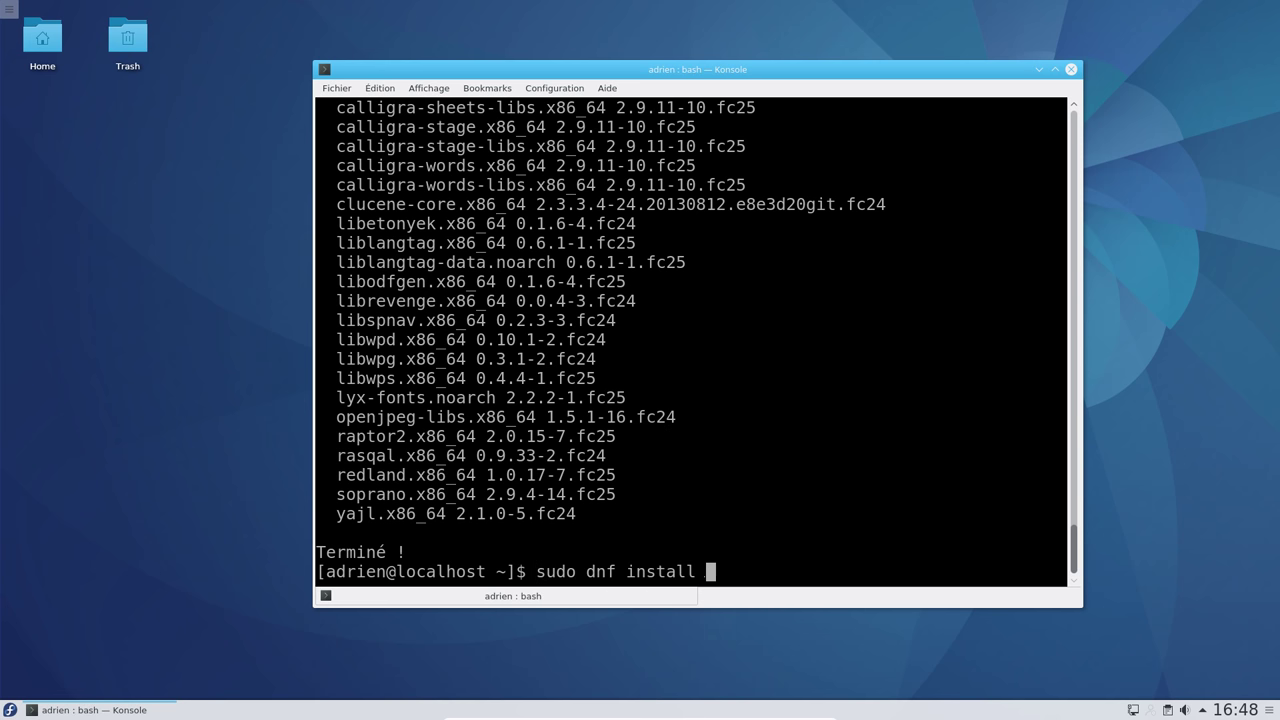
{"action": "type", "text": "libreoffice"}
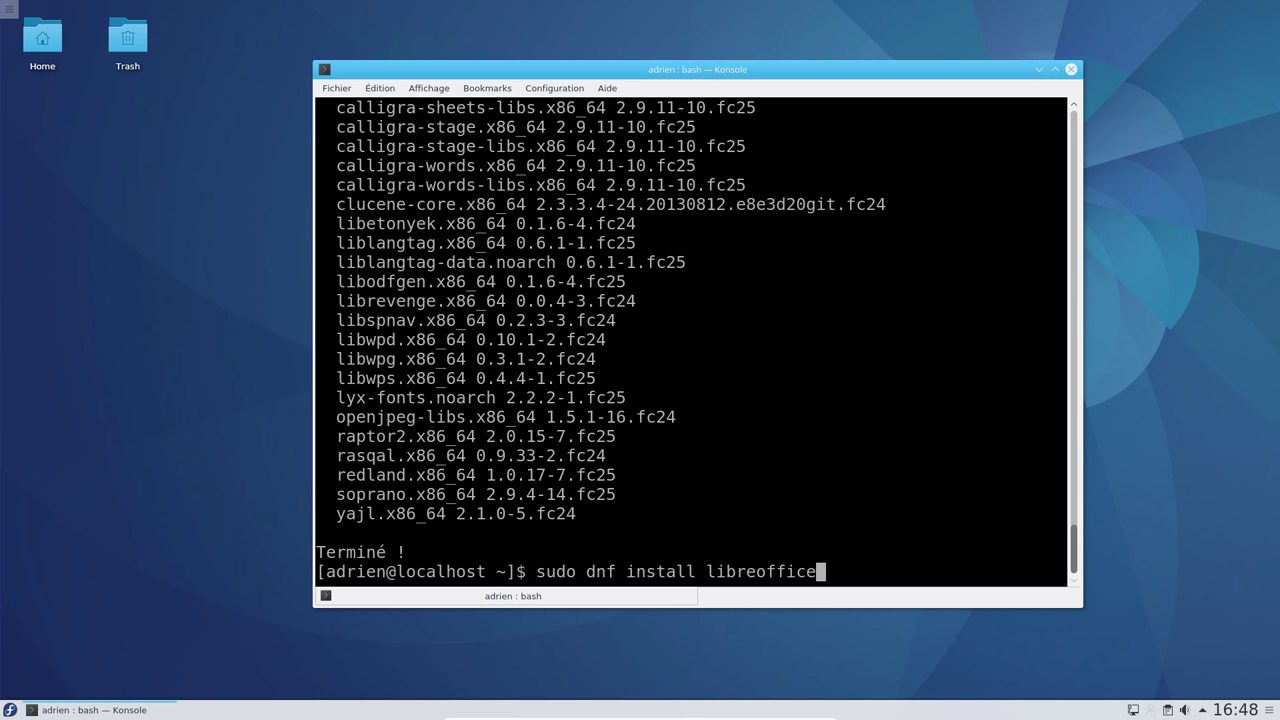
{"action": "type", "text": "-langpackfr"}
{"action": "key", "text": "Return"}
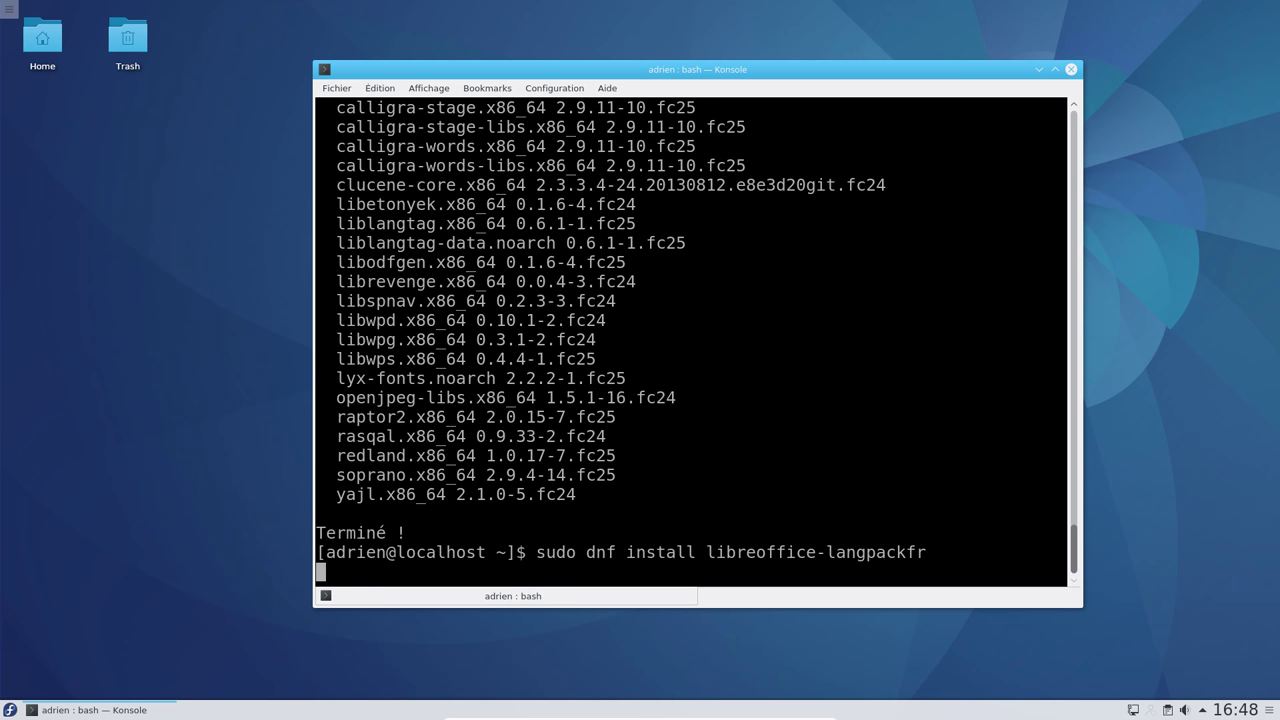
Rerun the install command with the package name corrected to libreoffice-langpack-fr, review the transaction, and interrupt the download
{"action": "key", "text": "Up"}
{"action": "key", "text": "Left"}
{"action": "key", "text": "Left"}
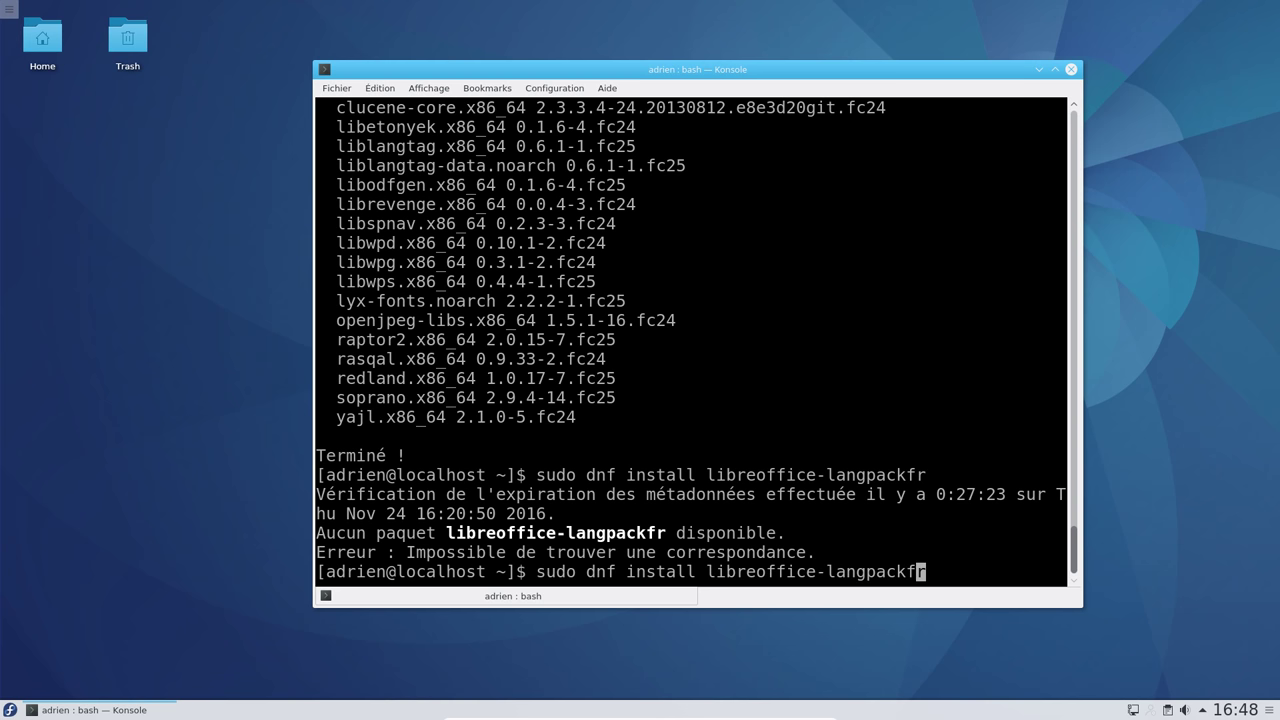
{"action": "type", "text": "-"}
{"action": "key", "text": "Return"}
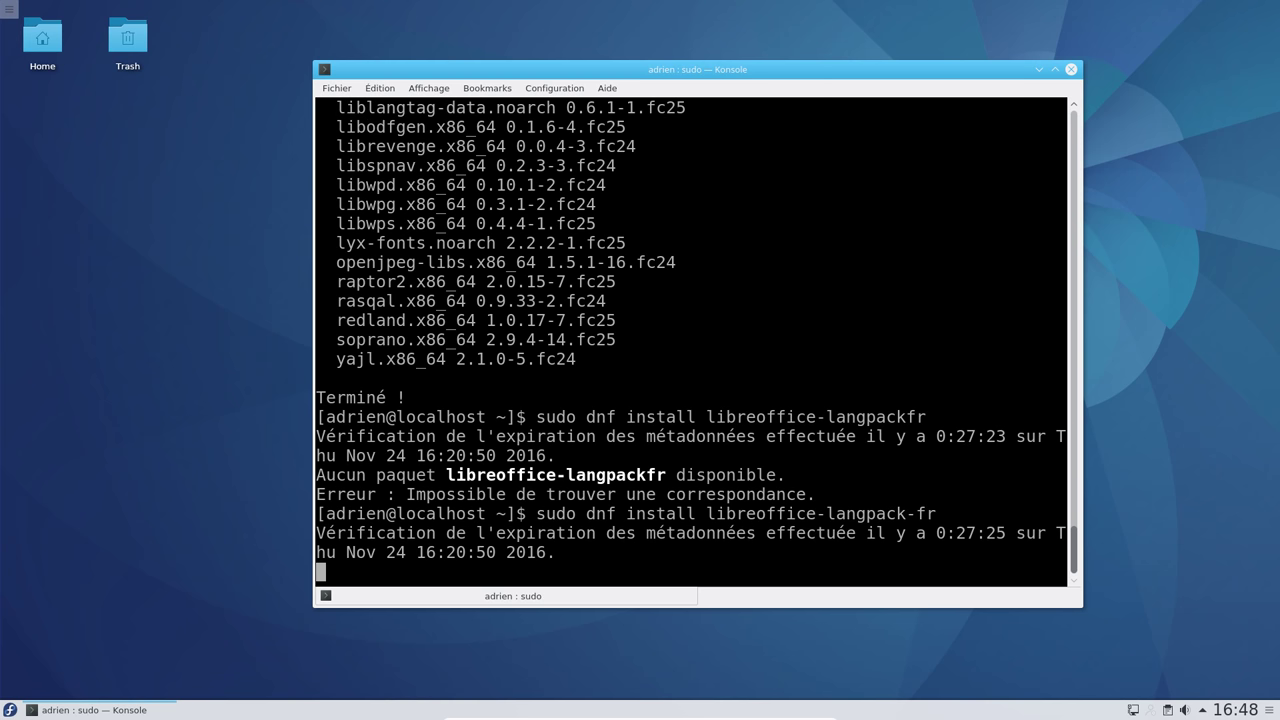
{"action": "scroll", "coordinate": [669, 337], "scroll_direction": "up", "scroll_amount": 5}
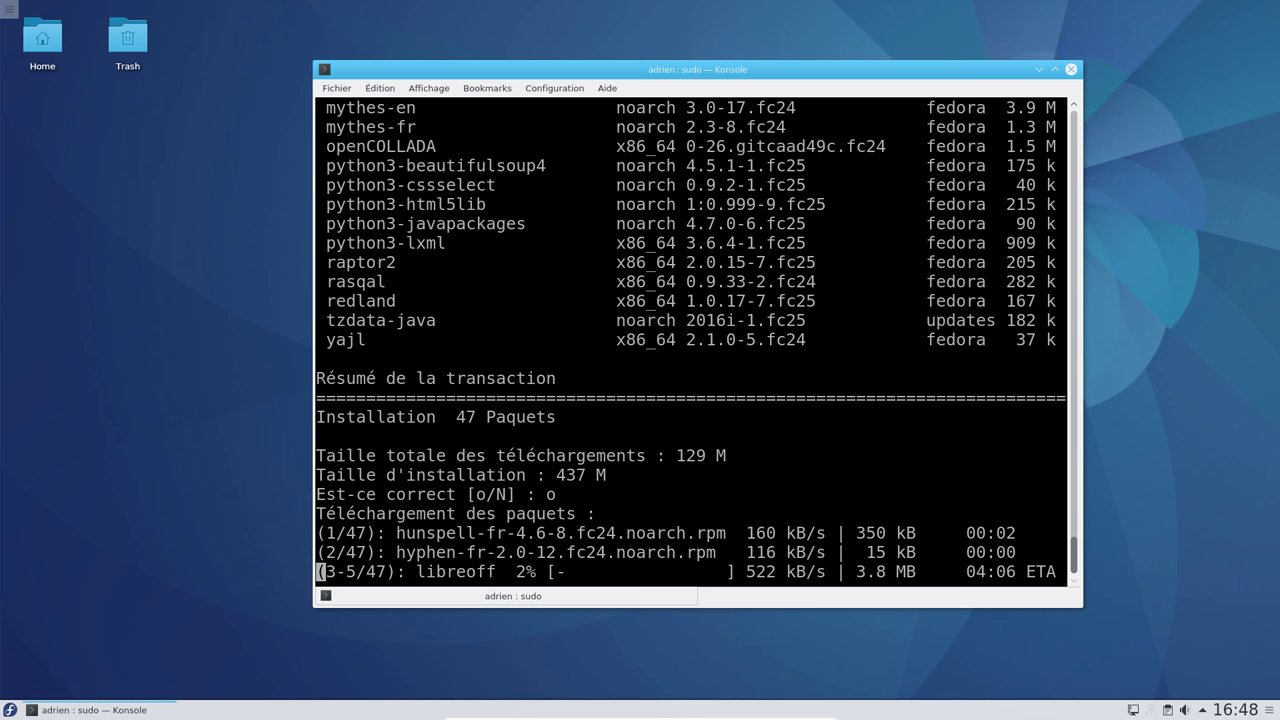
{"action": "key", "text": "ctrl+c"}
Extend the recalled command to "sudo dnf install libreoffice-langpack-fr libreoffice-{writer,calc,impress,base,draw}"
{"action": "key", "text": "Up"}
{"action": "type", "text": "liv"}
{"action": "key", "text": "BackSpace"}
{"action": "type", "text": "breoffice-langpack-fr libr"}
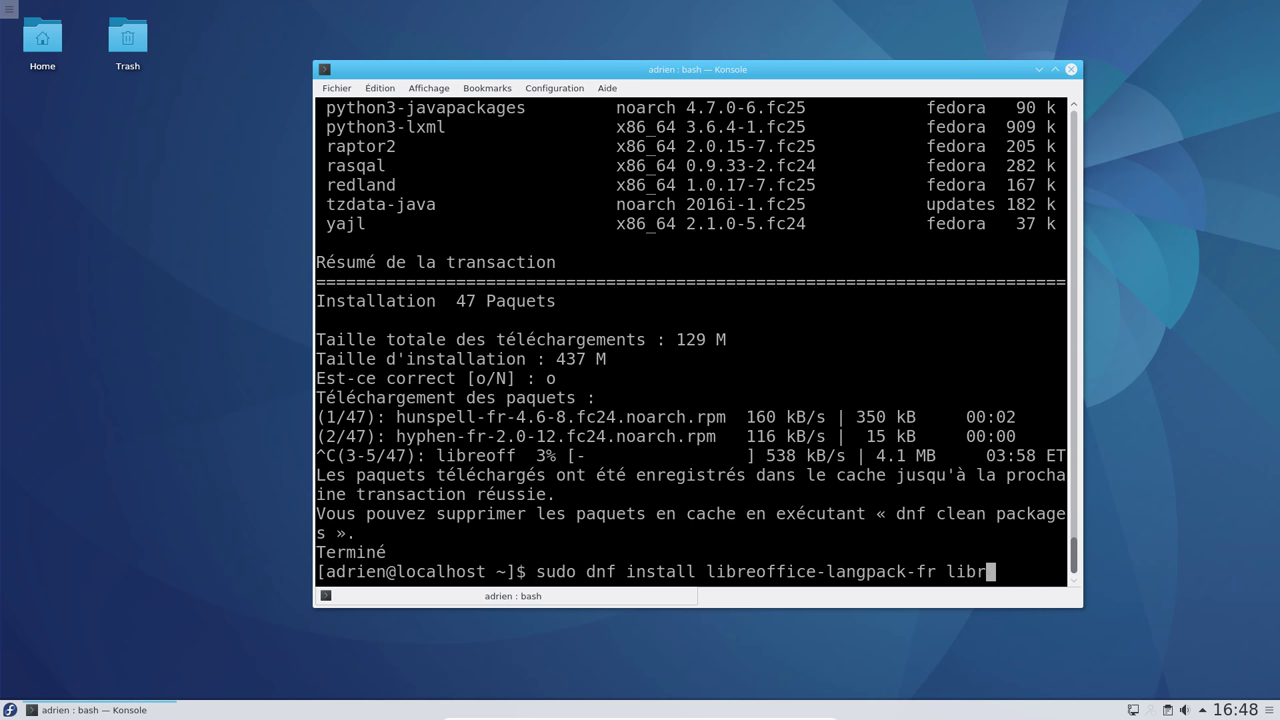
{"action": "type", "text": "writer"}
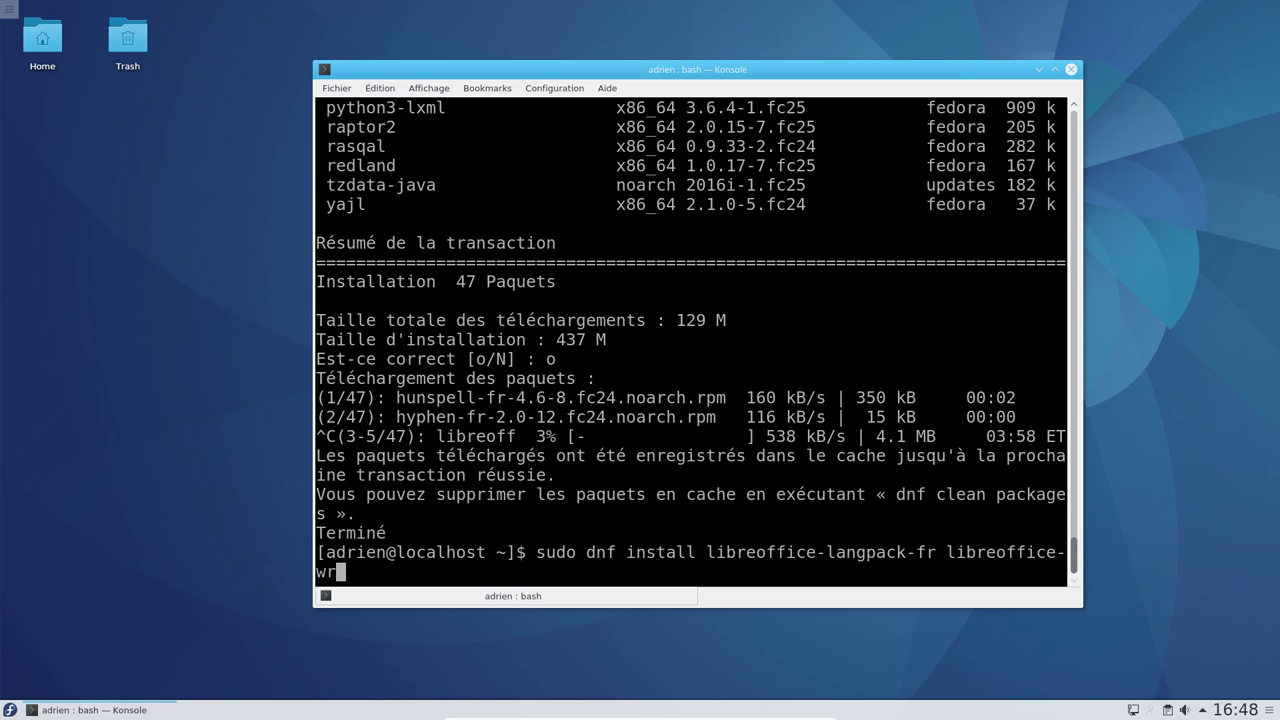
{"action": "key", "text": "BackSpace"}
{"action": "key", "text": "BackSpace"}
{"action": "key", "text": "BackSpace"}
{"action": "key", "text": "BackSpace"}
{"action": "key", "text": "BackSpace"}
{"action": "key", "text": "BackSpace"}
{"action": "type", "text": "{writer,cal"}
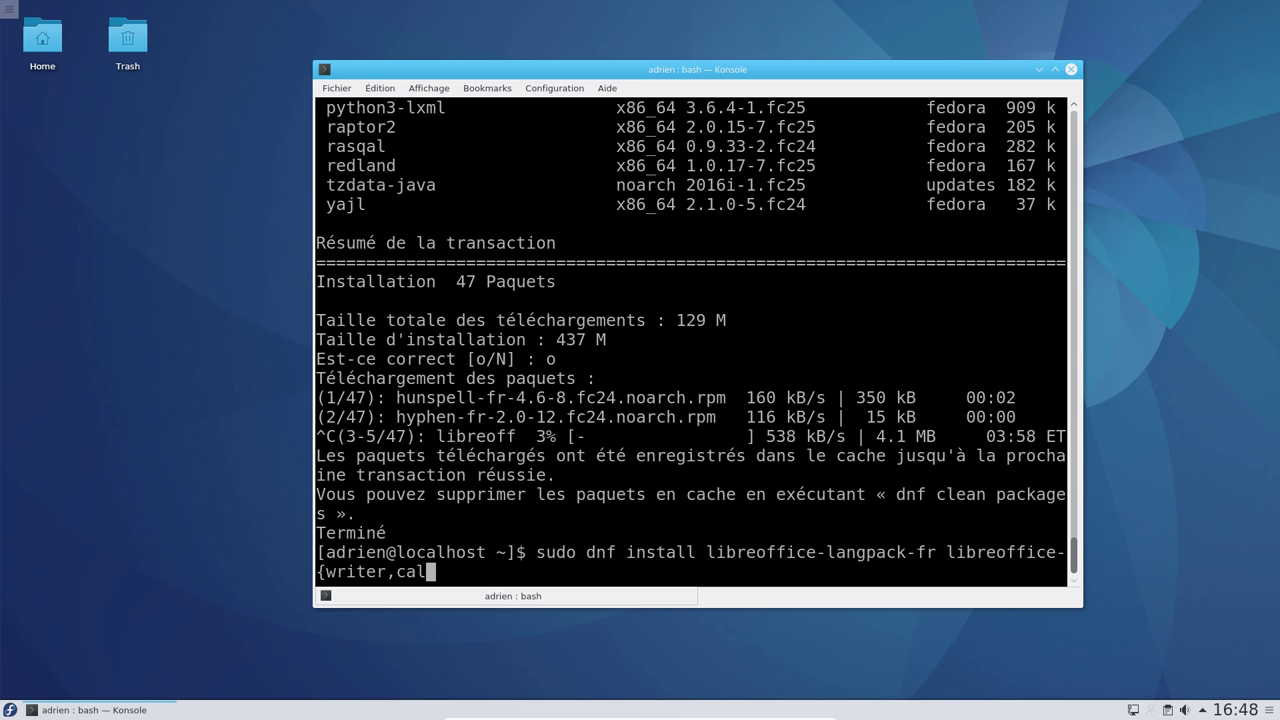
{"action": "type", "text": "c,"}
{"action": "type", "text": "impress"}
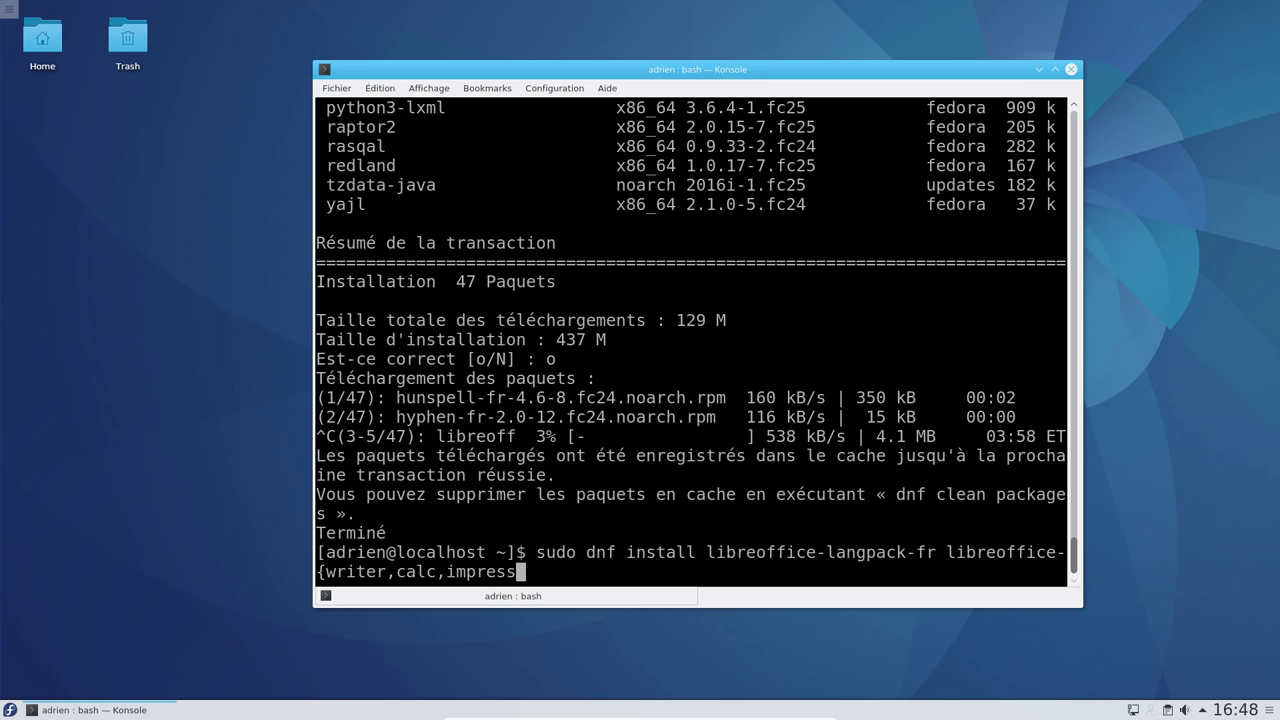
{"action": "type", "text": ",base,draw}"}
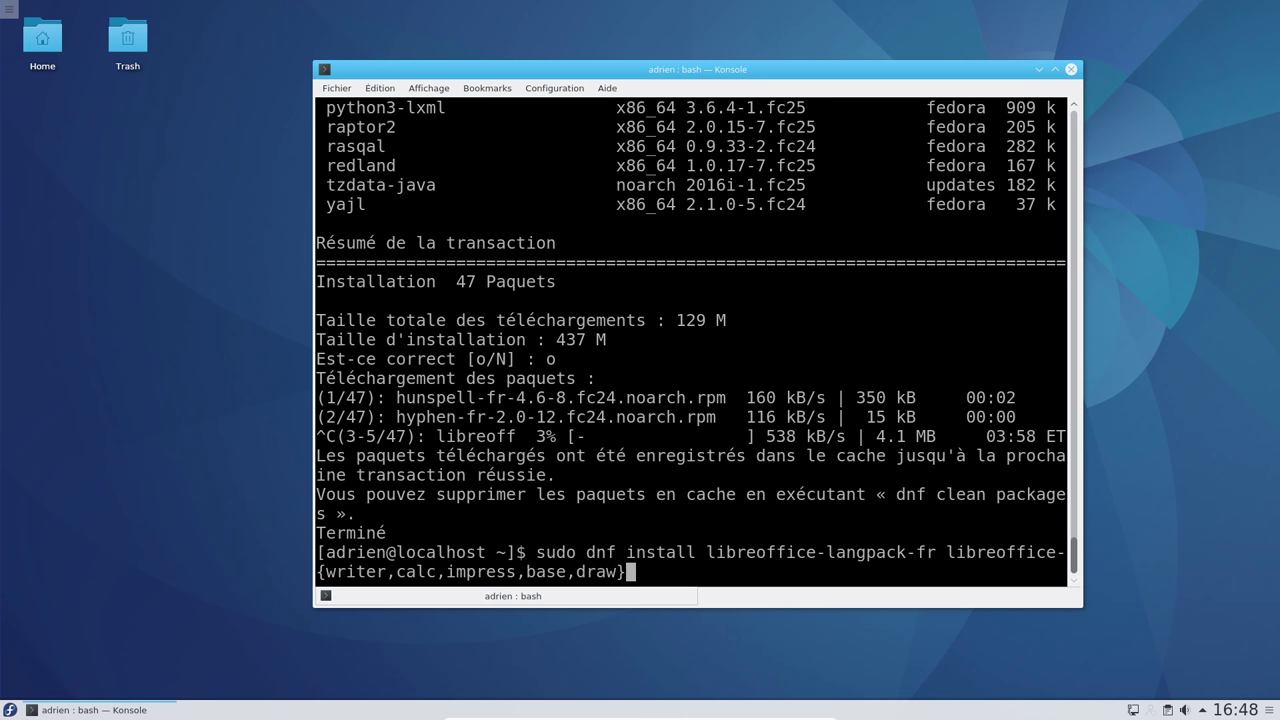
Run the extended LibreOffice install command, answer "o" to the confirmation, and interrupt the download
{"action": "key", "text": "Return"}
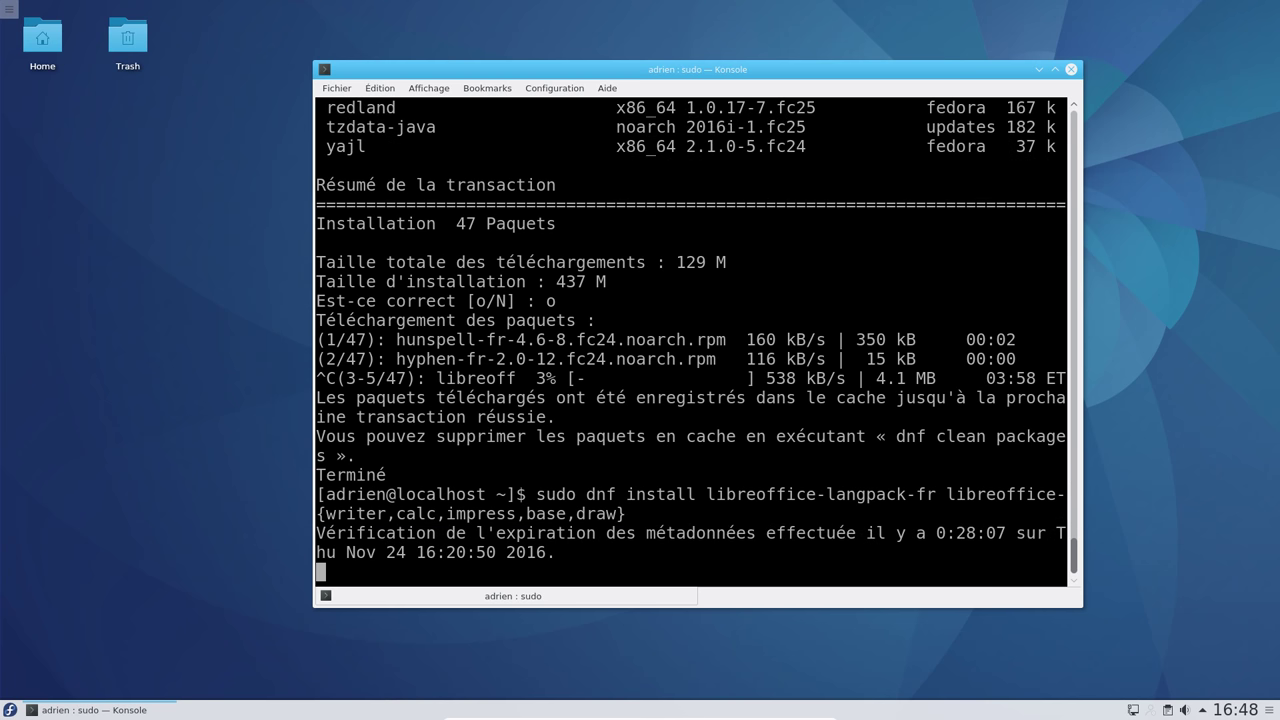
{"action": "type", "text": "o"}
{"action": "key", "text": "Return"}
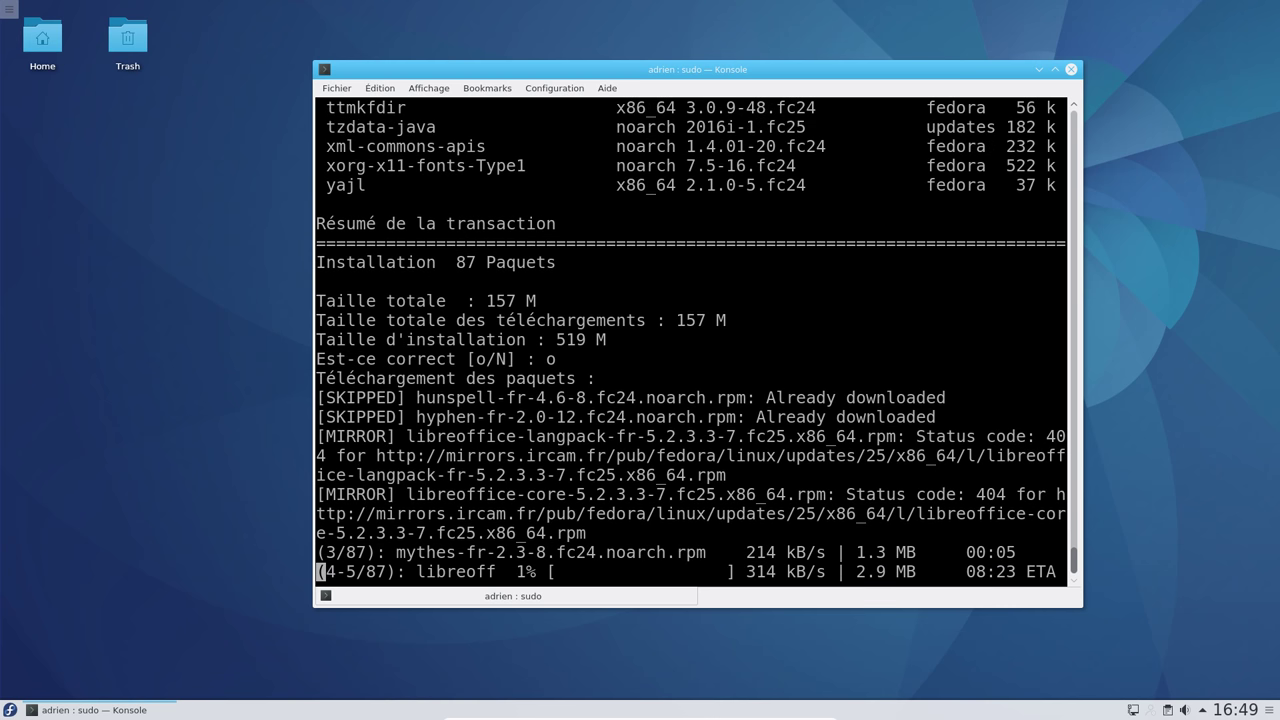
{"action": "key", "text": "ctrl+c"}
Restart the interrupted installation of the LibreOffice components and French language pack, answering "o" to the confirmation
{"action": "key", "text": "Up"}
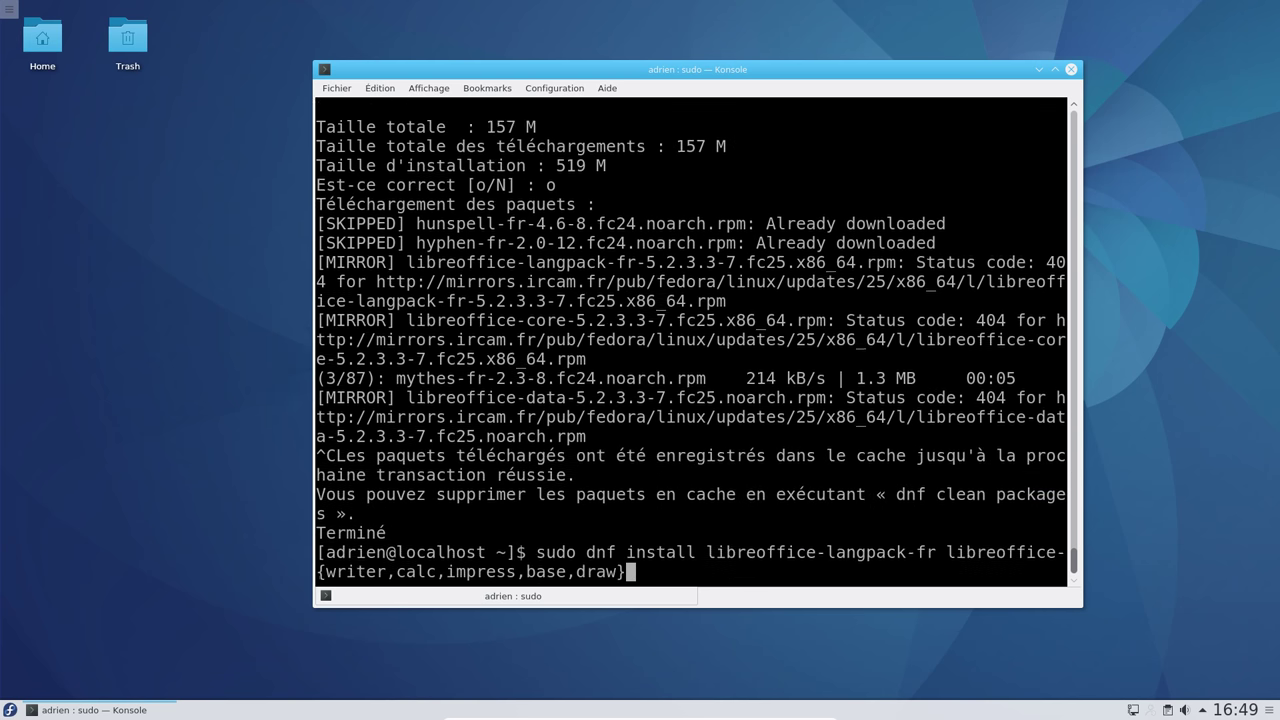
{"action": "key", "text": "Return"}
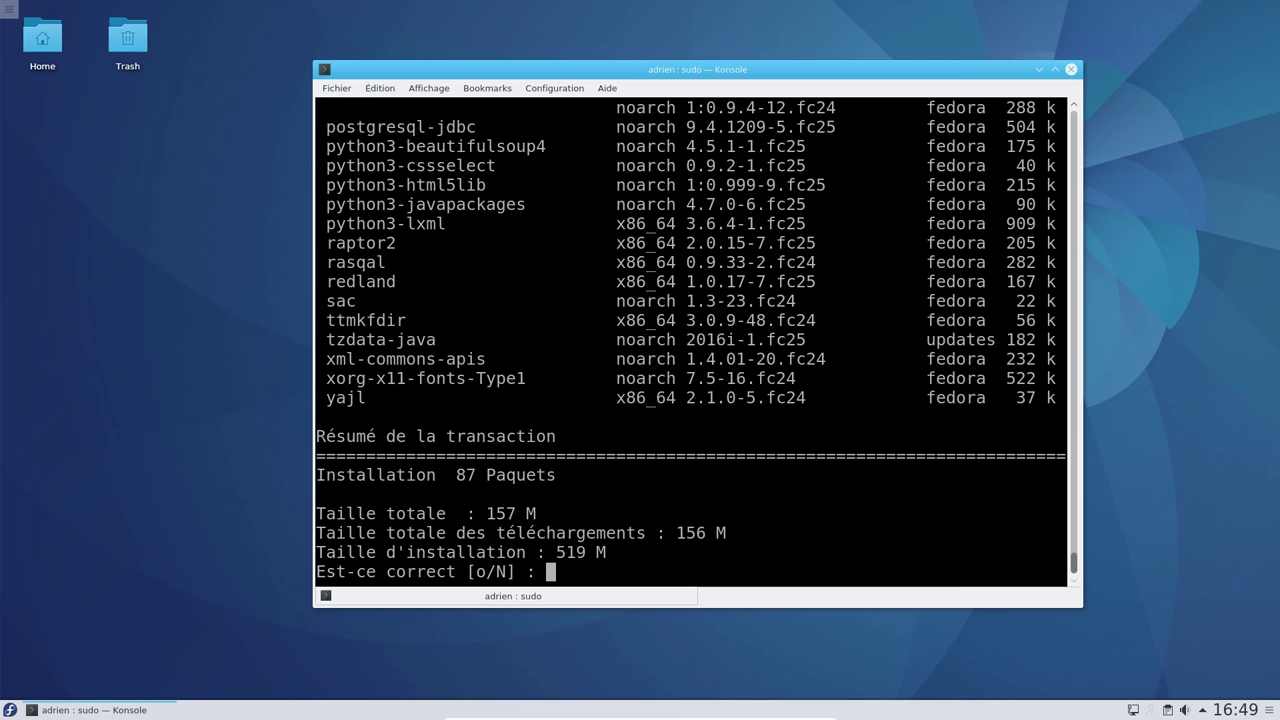
{"action": "type", "text": "o"}
{"action": "key", "text": "Return"}
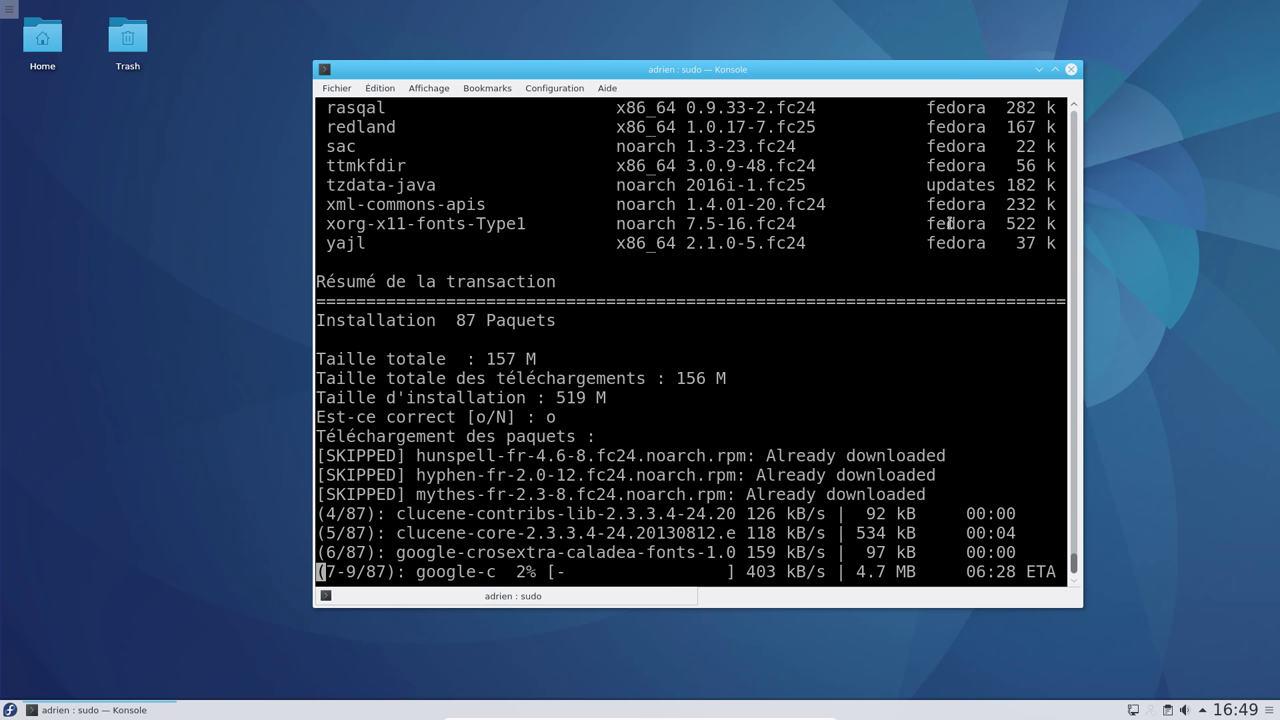
Interrupt the download and rerun the install command for the LibreOffice components and French language pack, answering "o" to the confirmation
{"action": "key", "text": "ctrl+c"}
{"action": "key", "text": "Up"}
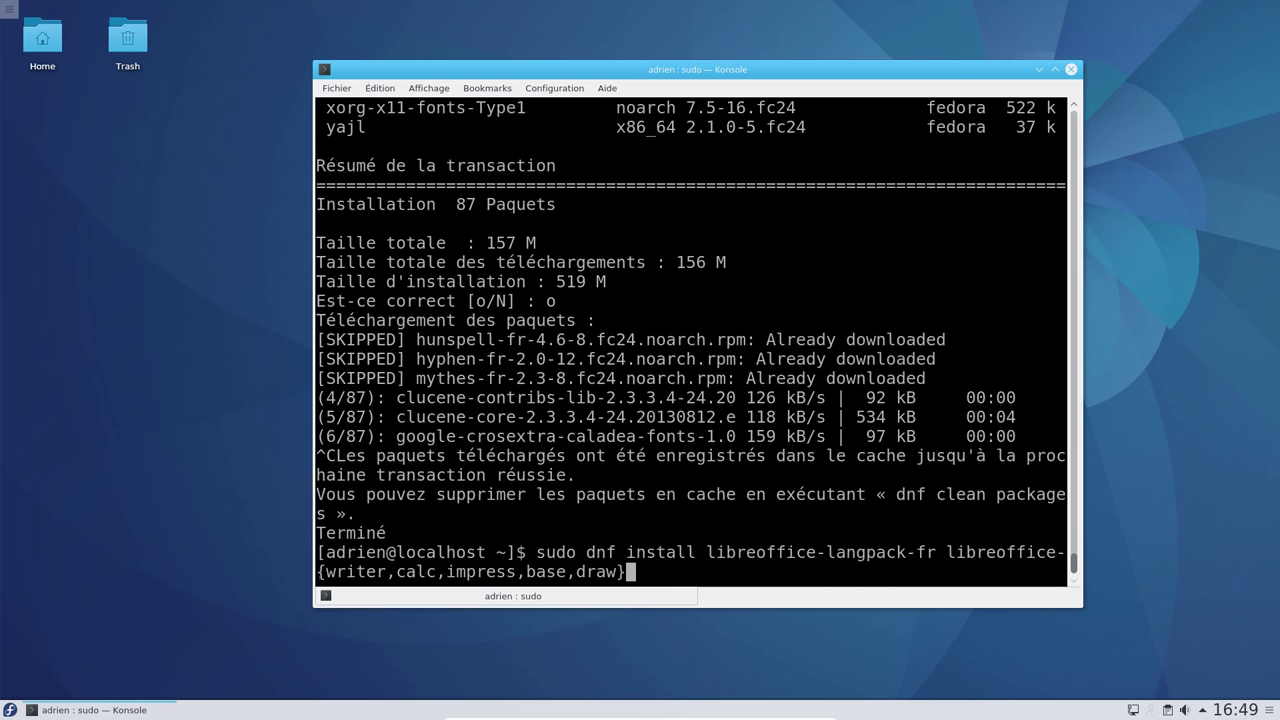
{"action": "key", "text": "Return"}
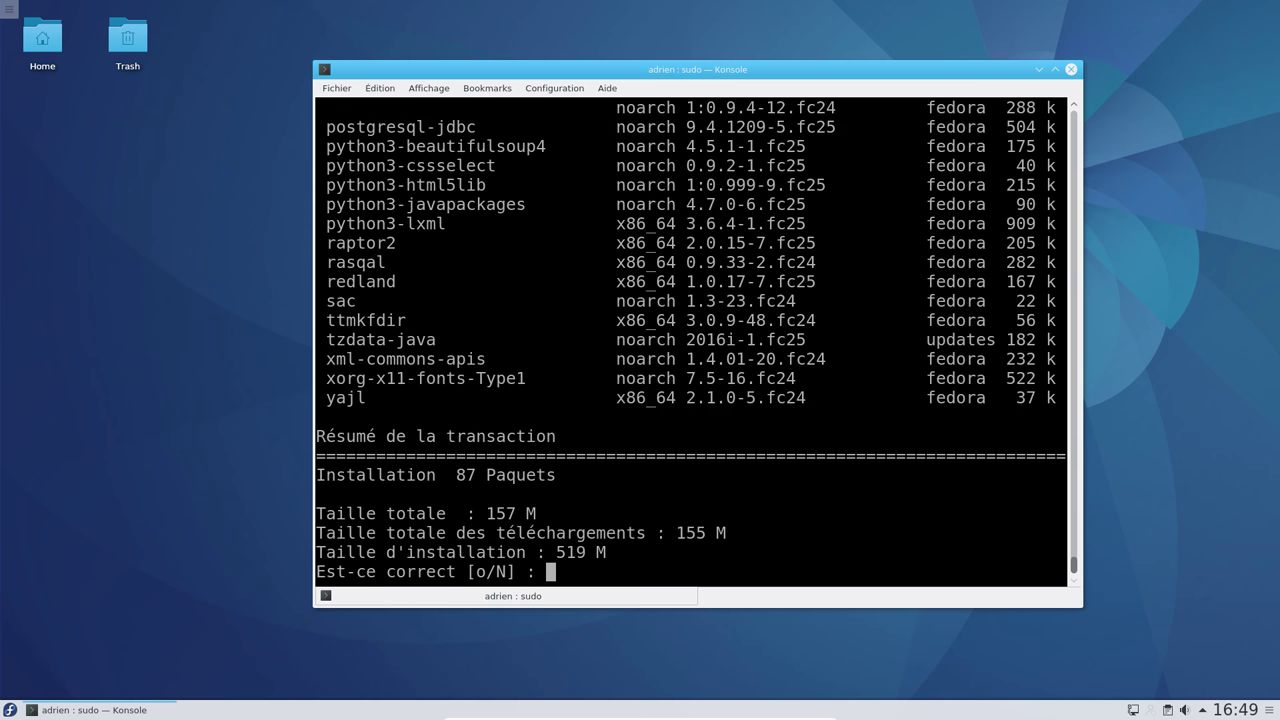
{"action": "type", "text": "o"}
{"action": "key", "text": "Return"}
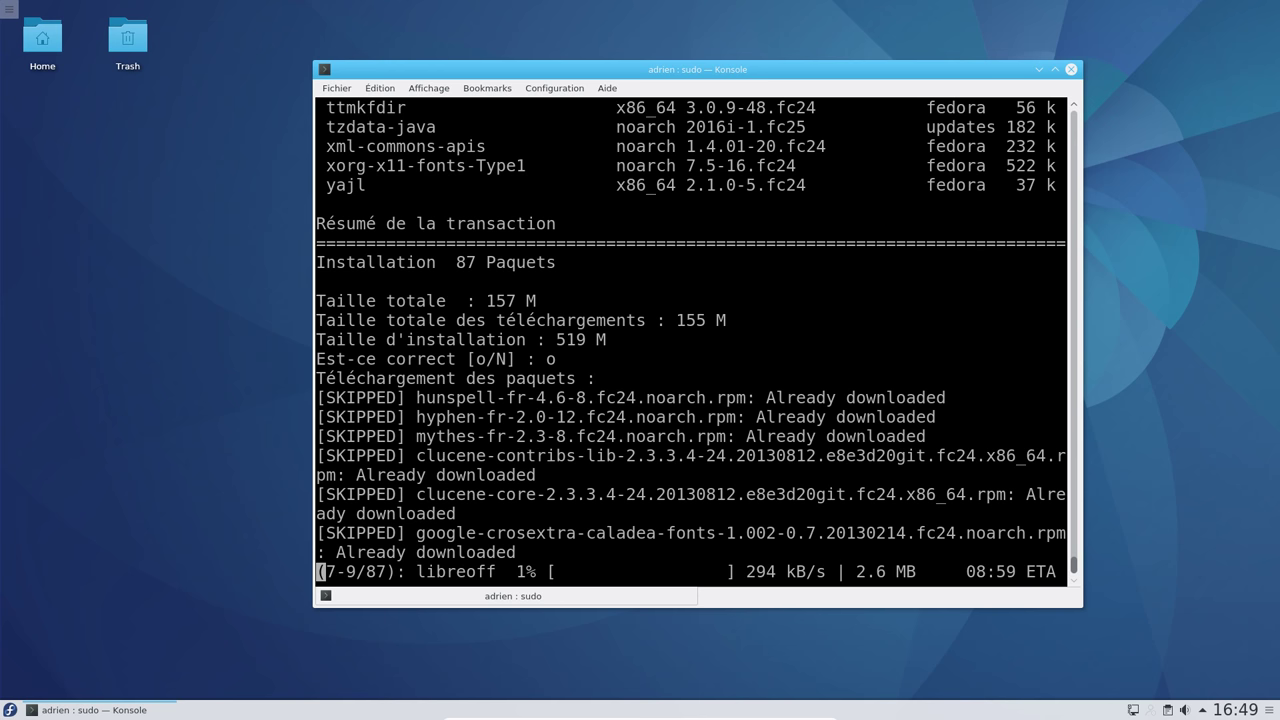
Minimize the terminal, launch Firefox, and move its window toward the middle of the desktop
{"action": "left_click", "coordinate": [90, 710]}
{"action": "left_click", "coordinate": [10, 710]}
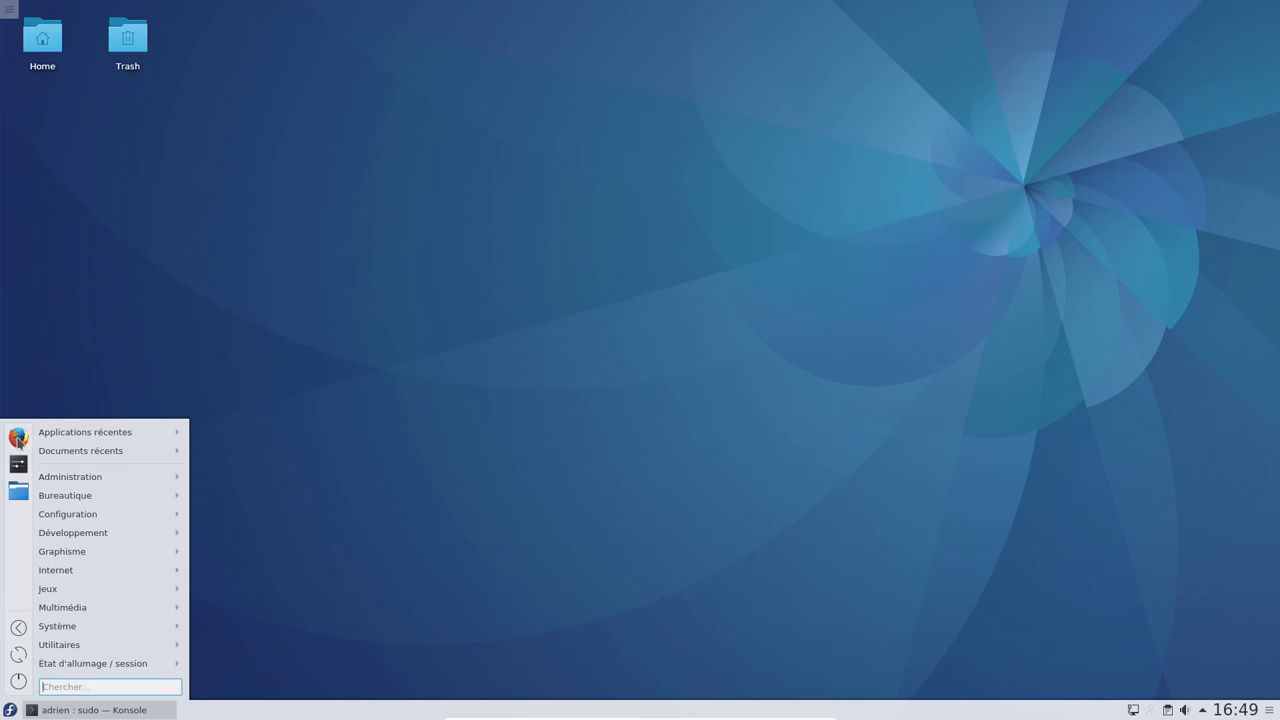
{"action": "left_click", "coordinate": [18, 475]}
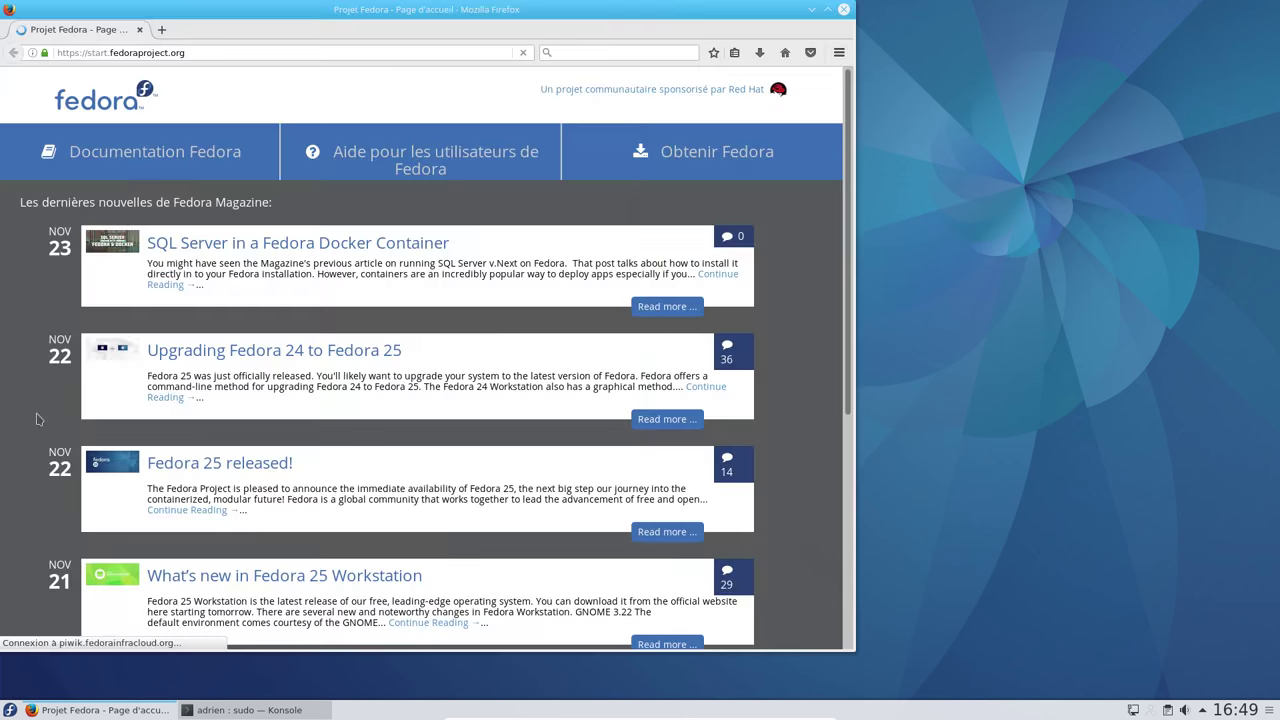
{"action": "left_click_drag", "start_coordinate": [592, 29], "coordinate": [782, 49]}
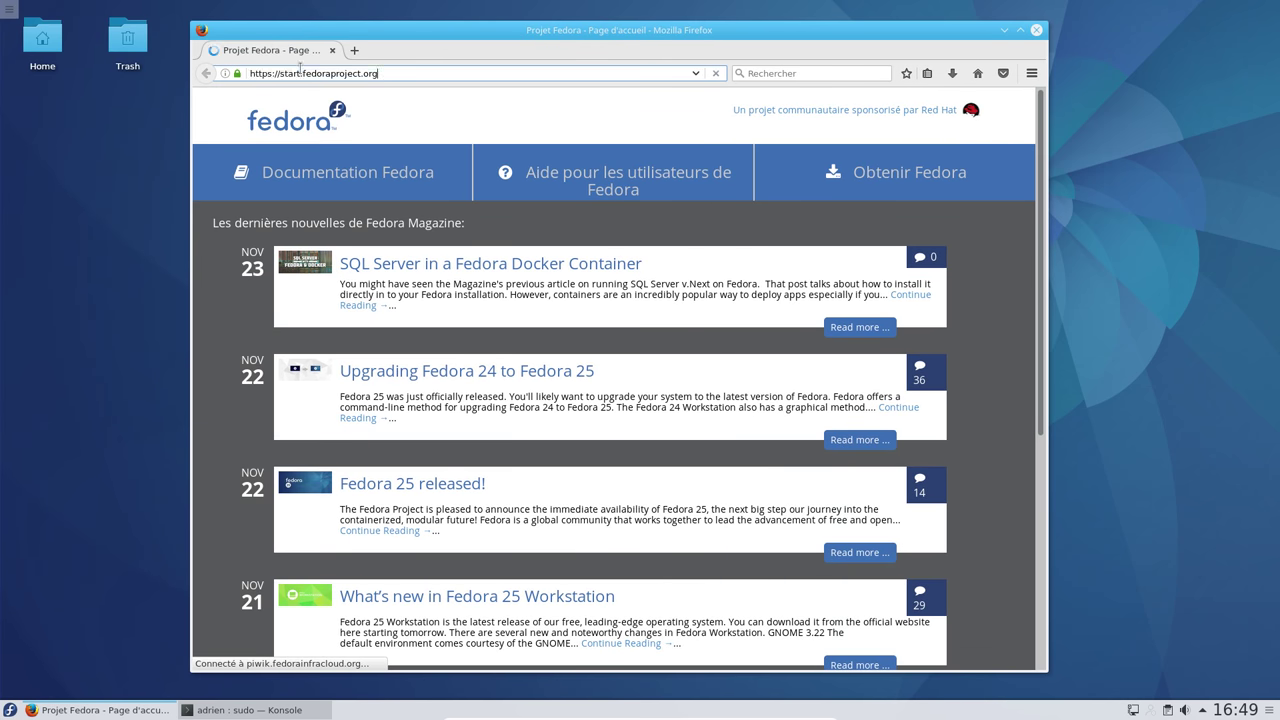
{"action": "left_click", "coordinate": [640, 73]}
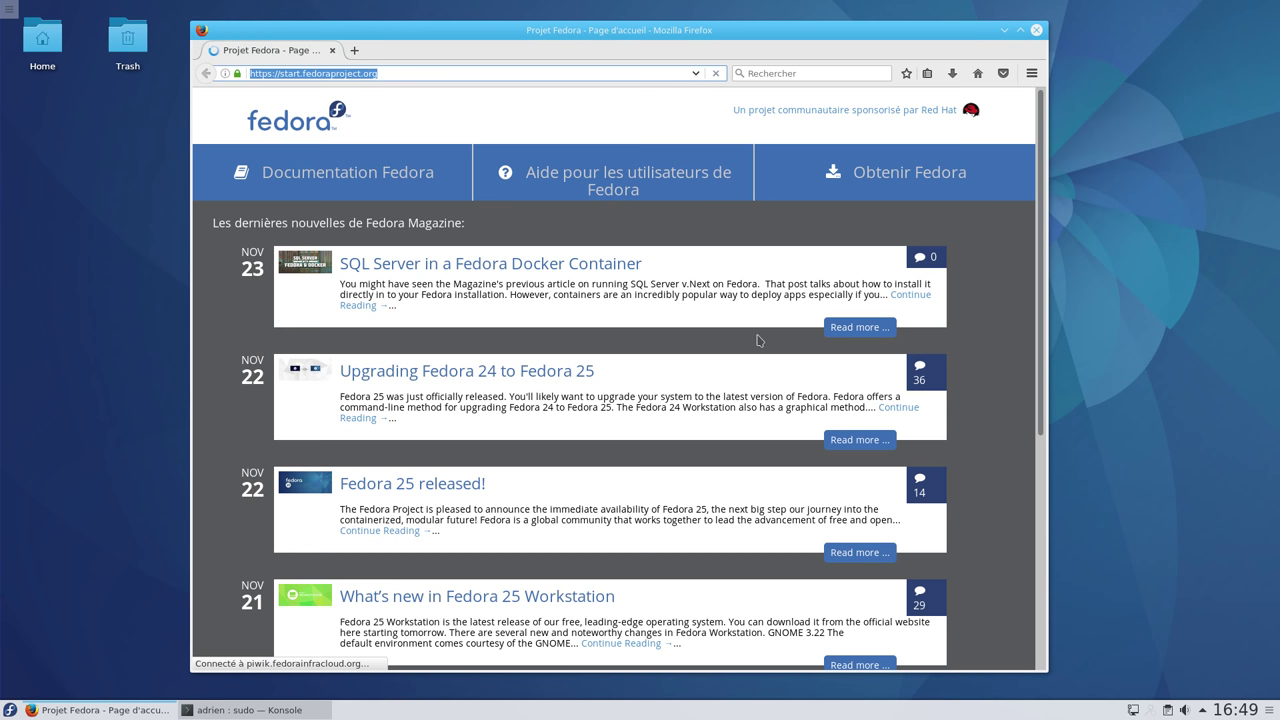
{"action": "left_click", "coordinate": [396, 75]}
{"action": "key", "text": "ctrl+a"}
{"action": "type", "text": "youtube"}
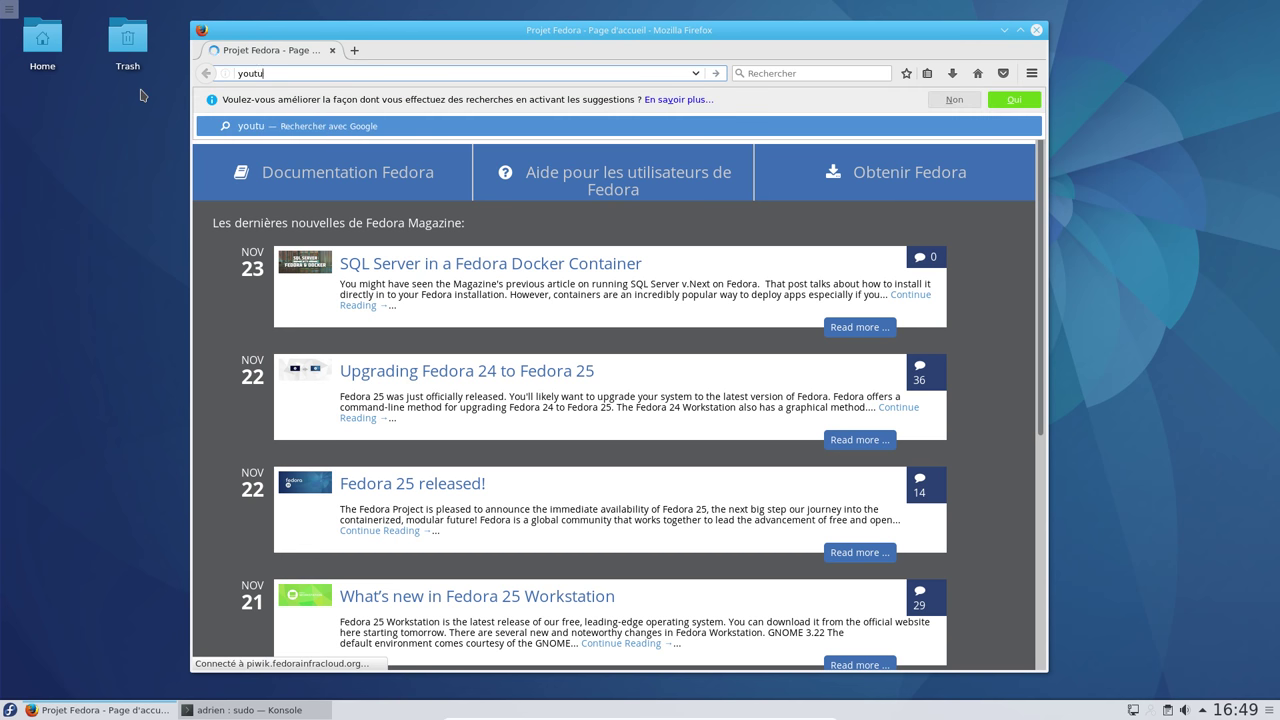
{"action": "key", "text": "Return"}
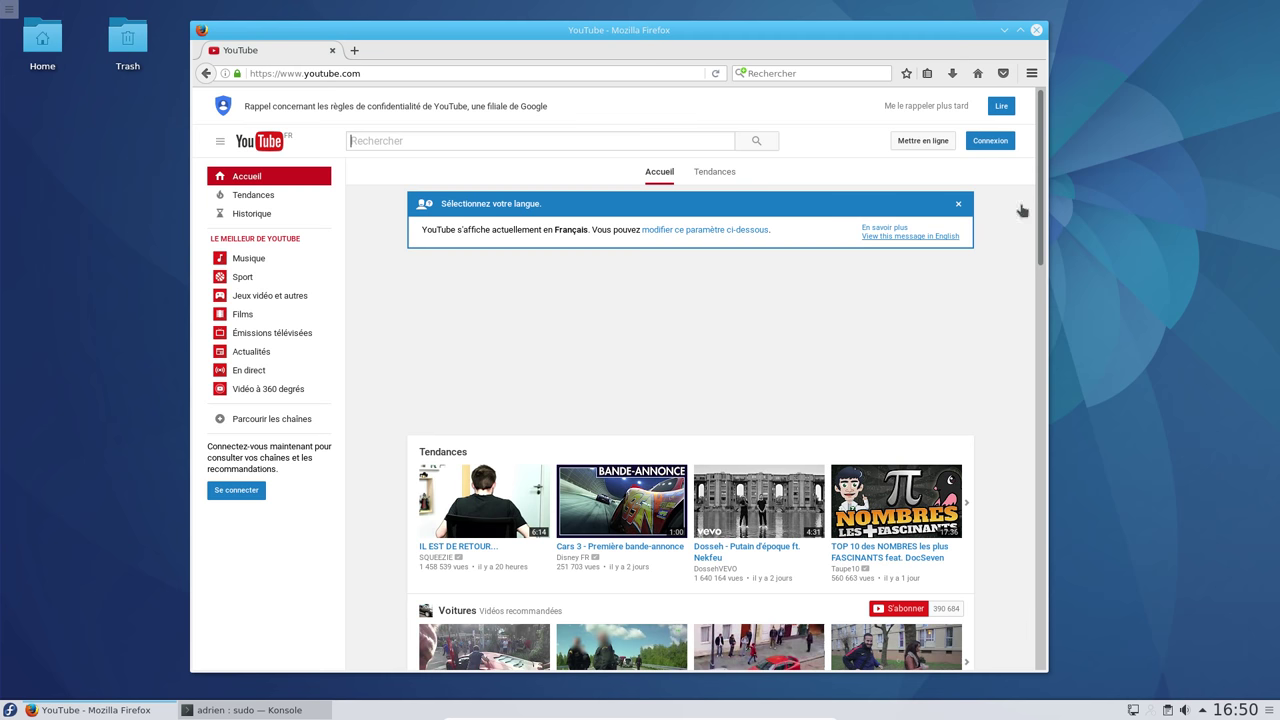
Open the video "Sia - The Greatest" from the top French music titles on the YouTube home page
{"action": "scroll", "coordinate": [1040, 255], "scroll_direction": "down", "scroll_amount": 1}
{"action": "left_click_drag", "start_coordinate": [1040, 255], "coordinate": [1045, 329]}
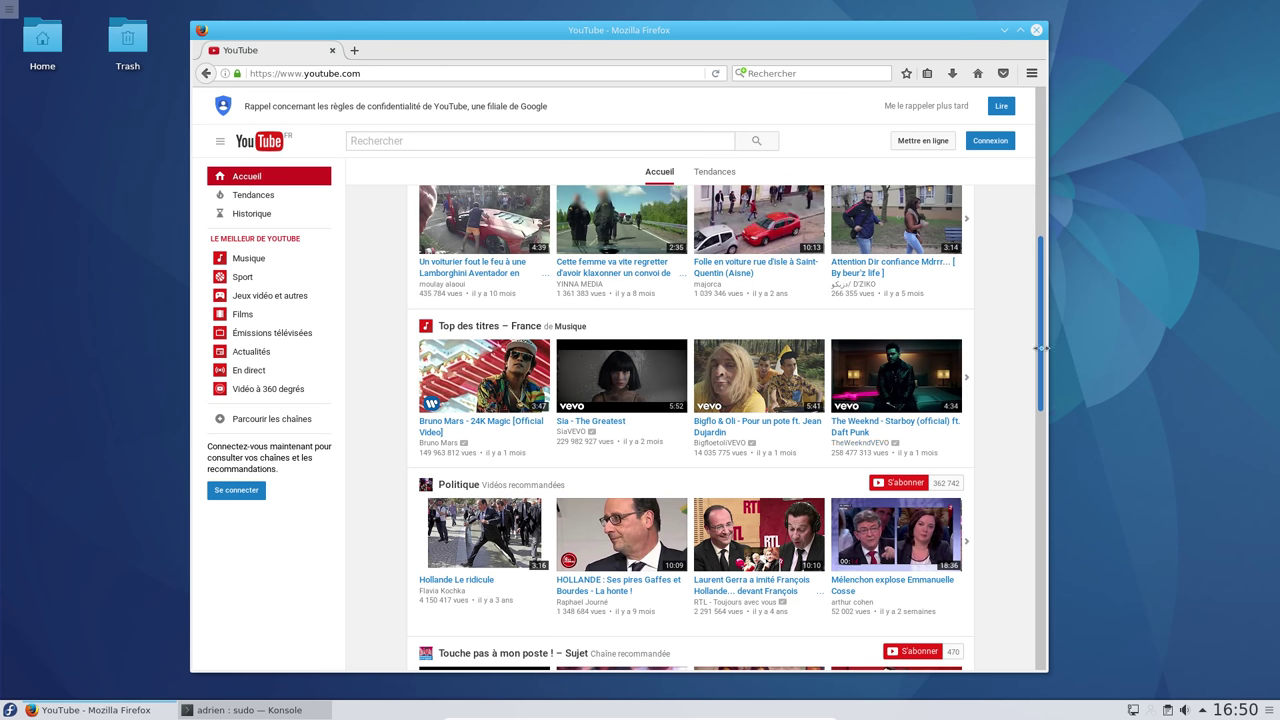
{"action": "left_click", "coordinate": [571, 421]}
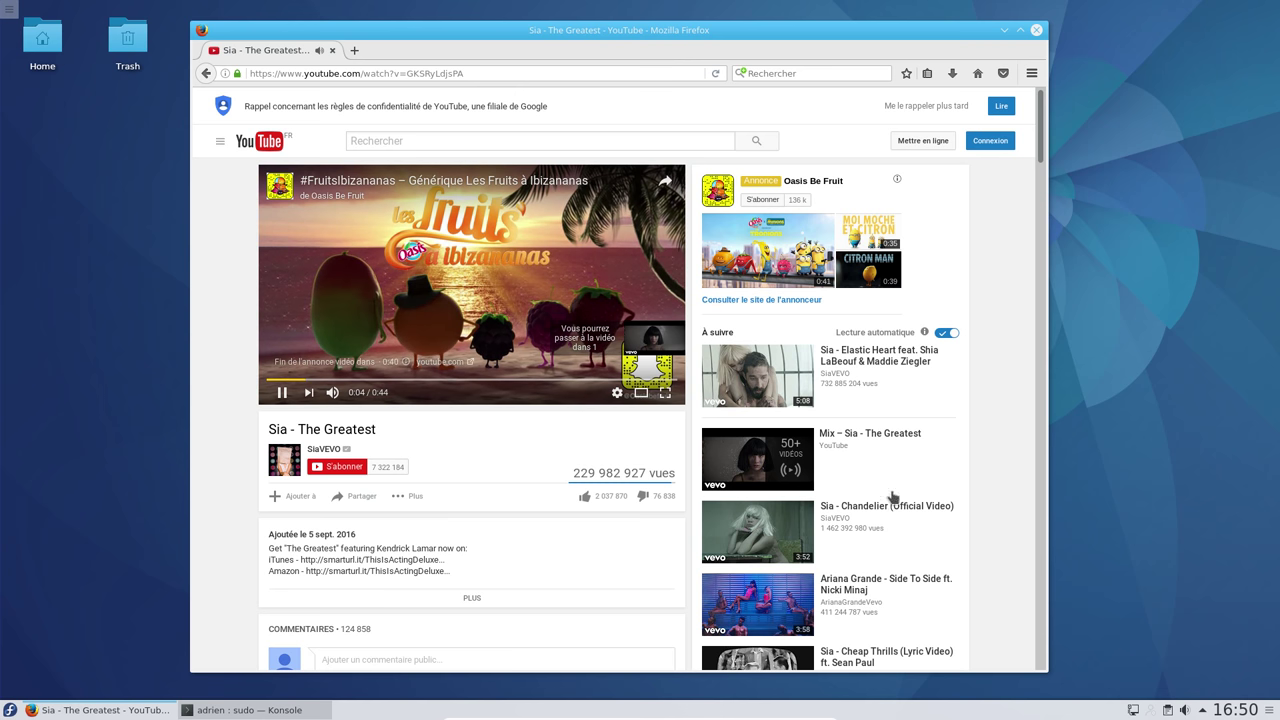
Raise the playback device volume to 90% and pause the video at 2:42
{"action": "left_click", "coordinate": [1186, 711]}
{"action": "scroll", "coordinate": [1185, 712], "scroll_direction": "down", "scroll_amount": 1}
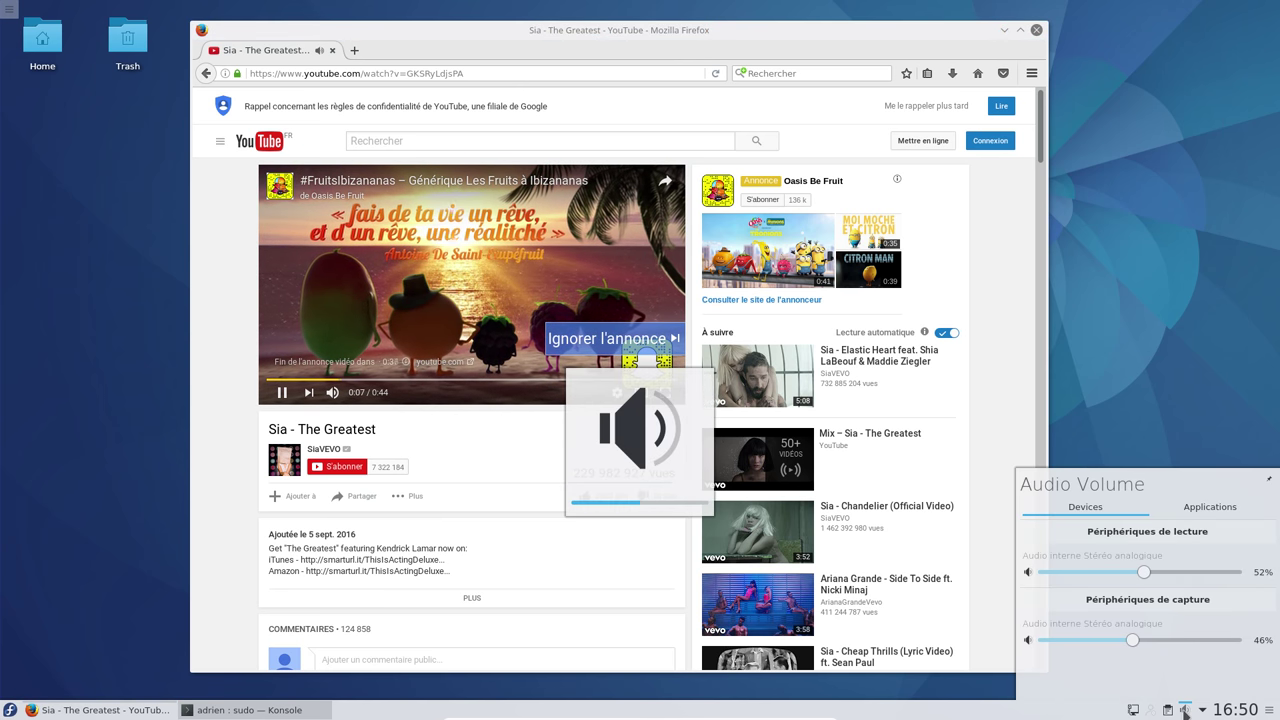
{"action": "left_click_drag", "start_coordinate": [1153, 572], "coordinate": [1206, 572]}
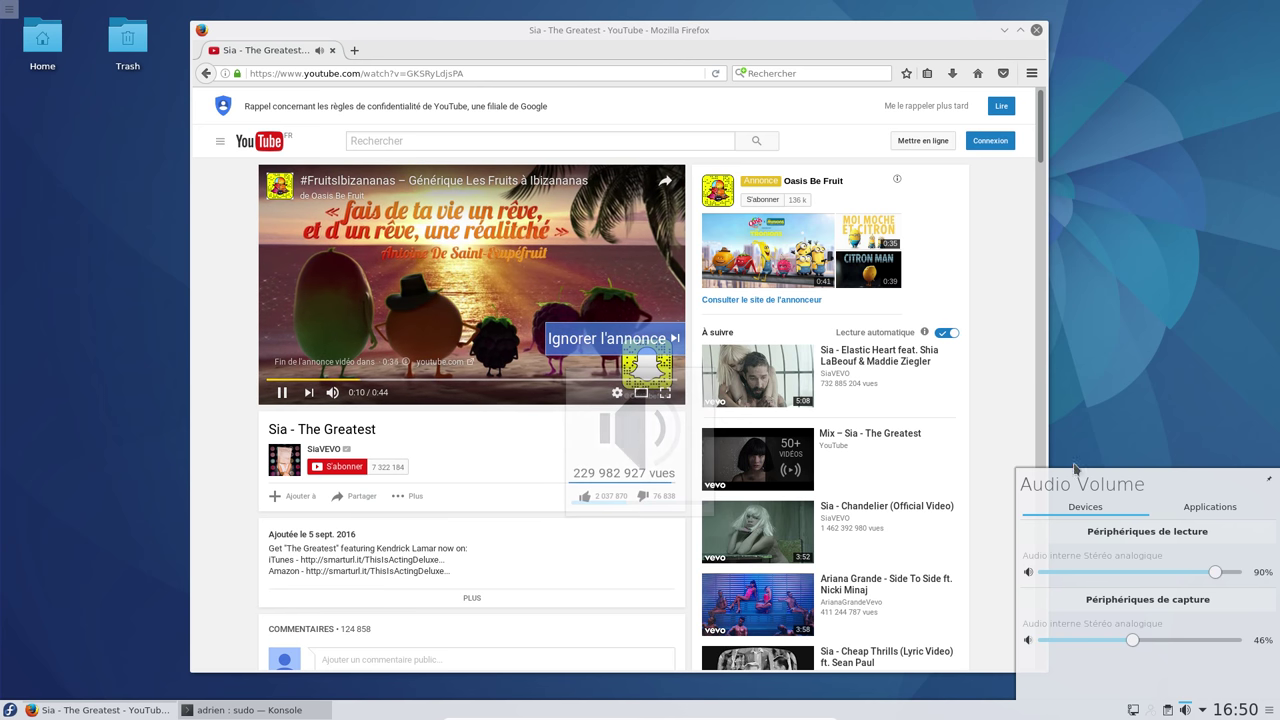
{"action": "left_click", "coordinate": [463, 373]}
{"action": "left_click", "coordinate": [452, 379]}
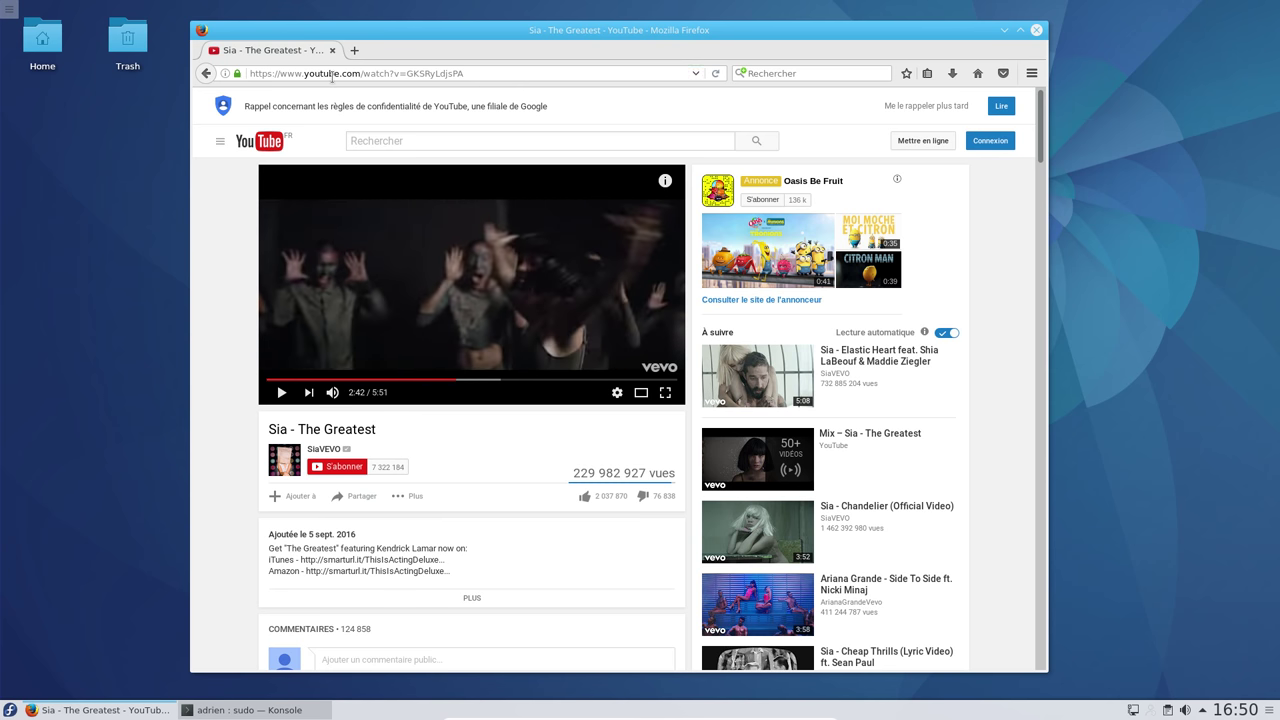
Load the band page inlimbo1.bandcamp.com in the current tab
{"action": "left_click", "coordinate": [555, 72]}
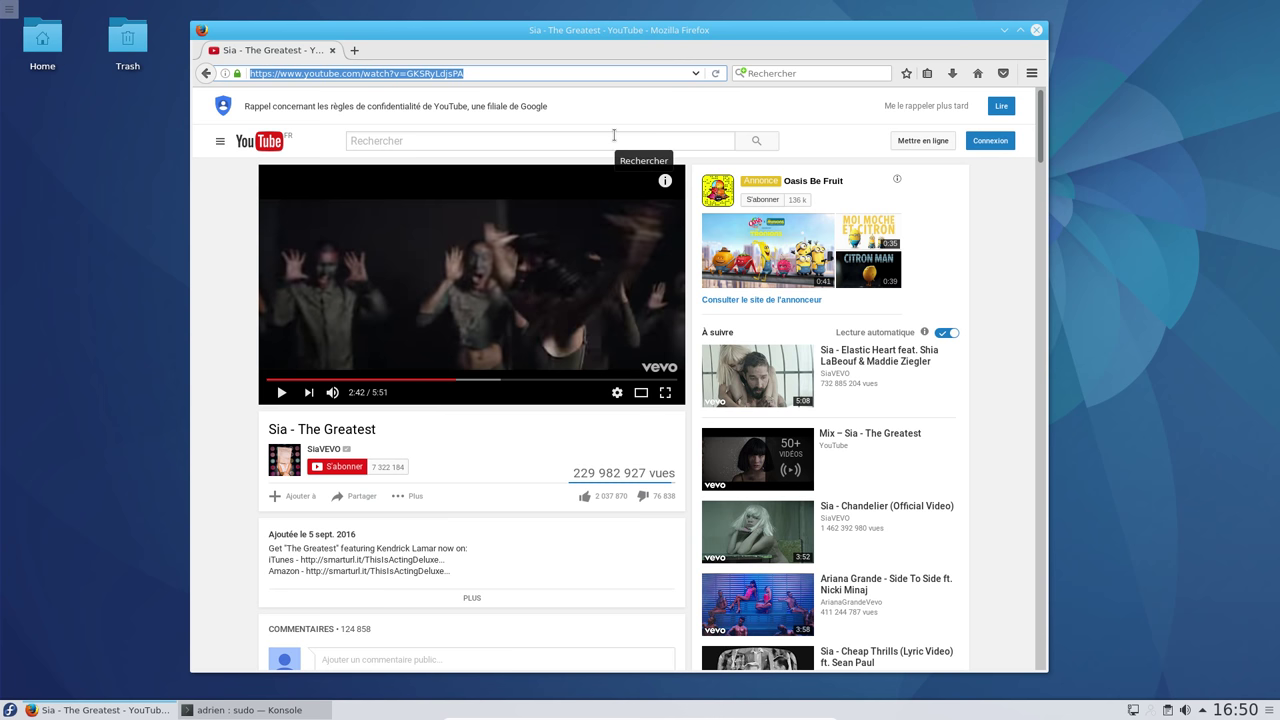
{"action": "type", "text": "inlimbo"}
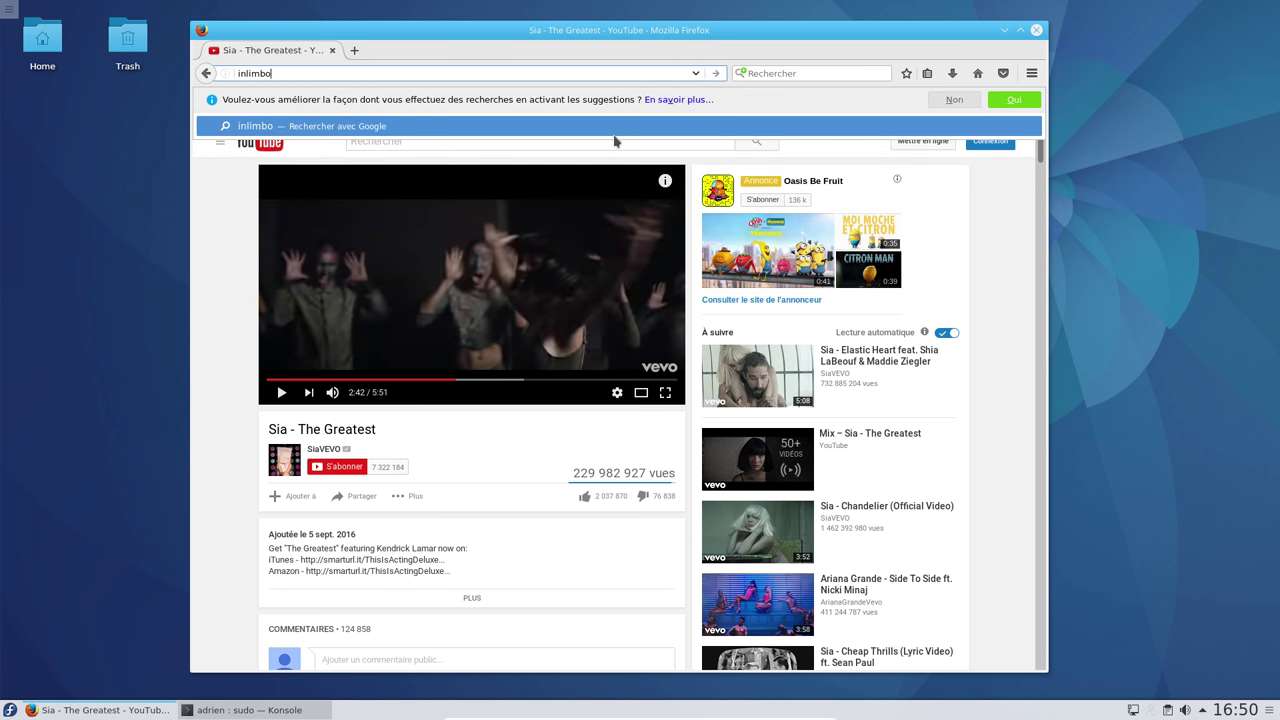
{"action": "type", "text": "1.band"}
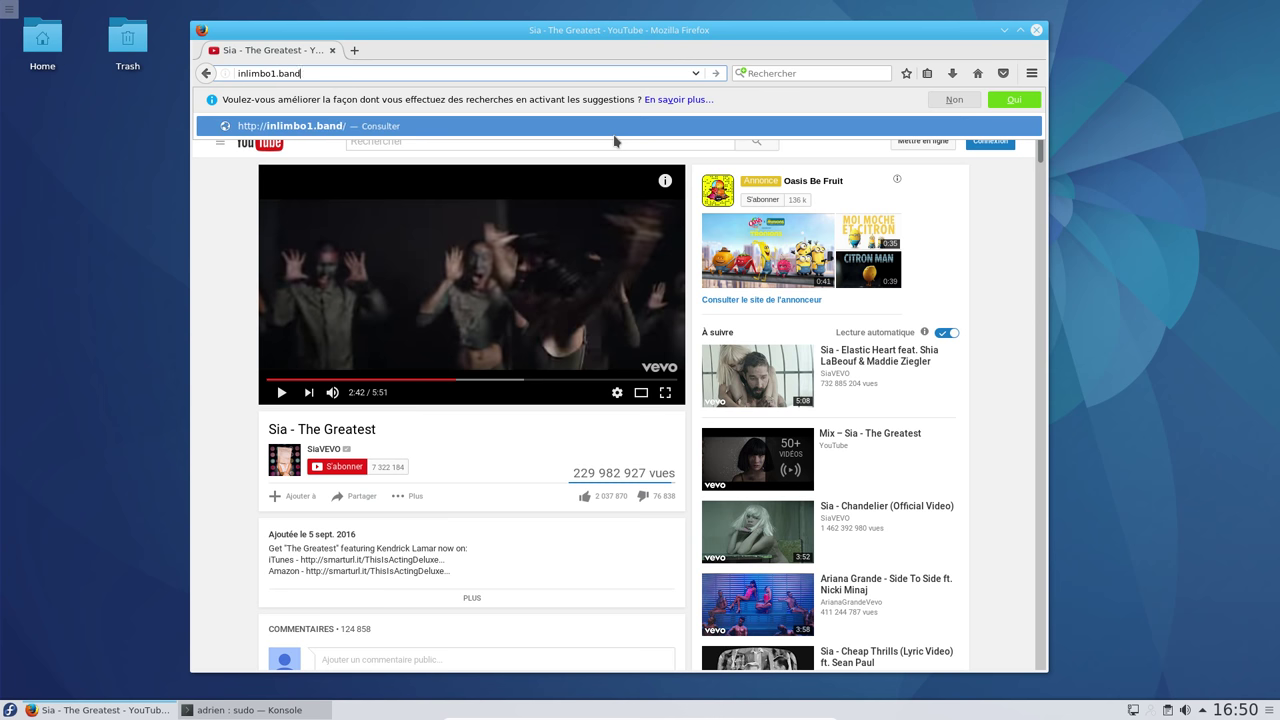
{"action": "key", "text": "Return"}
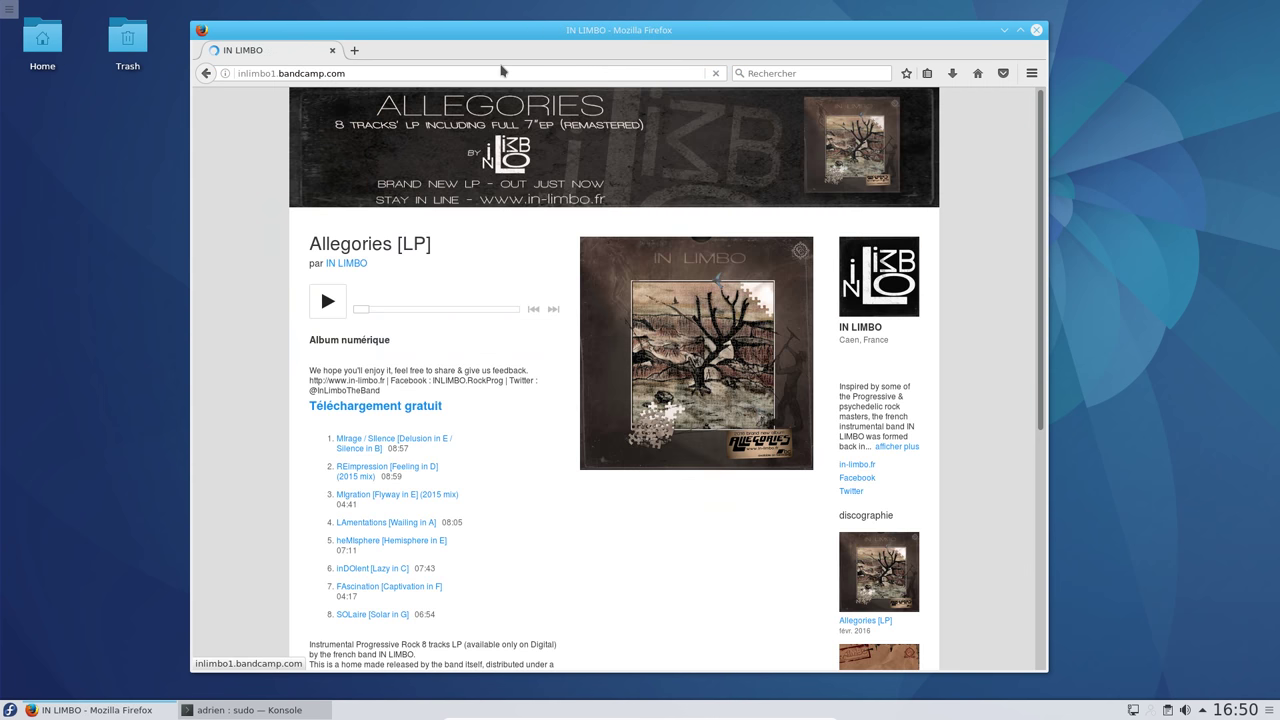
Show Firefox's bookmarks toolbar and add the IN LIMBO page to it as a bookmark
{"action": "right_click", "coordinate": [504, 63]}
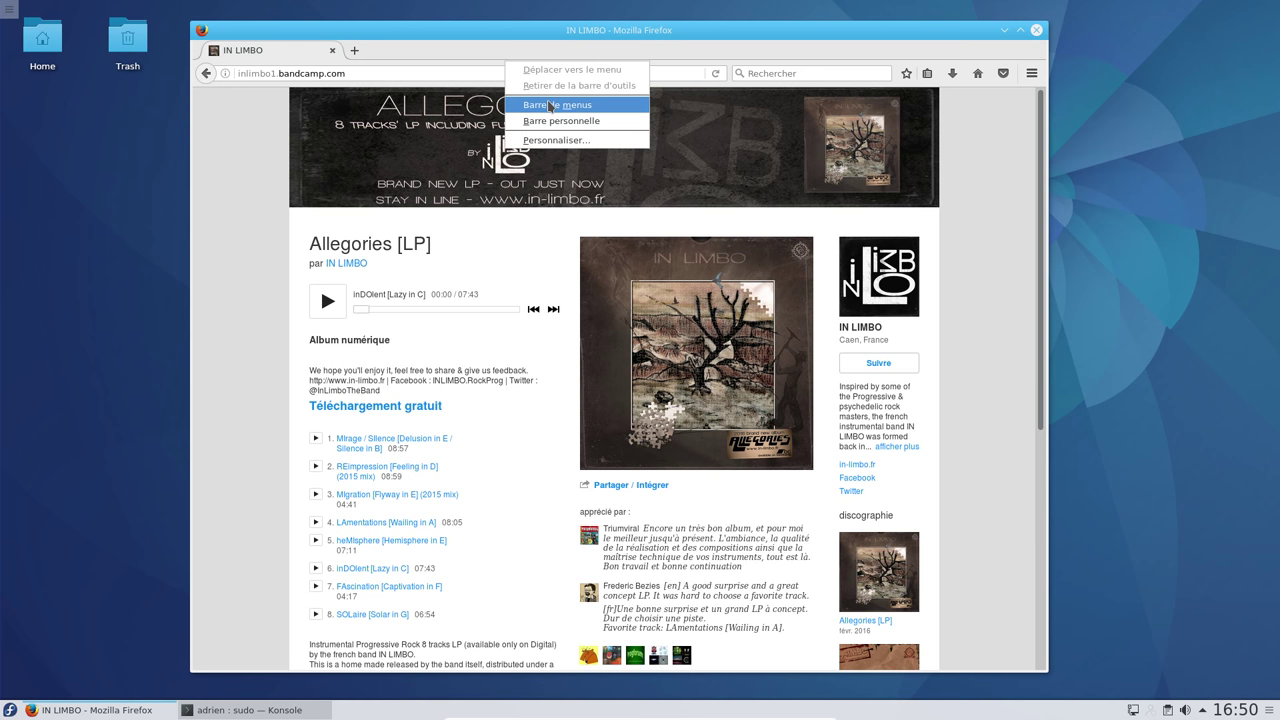
{"action": "left_click", "coordinate": [556, 121]}
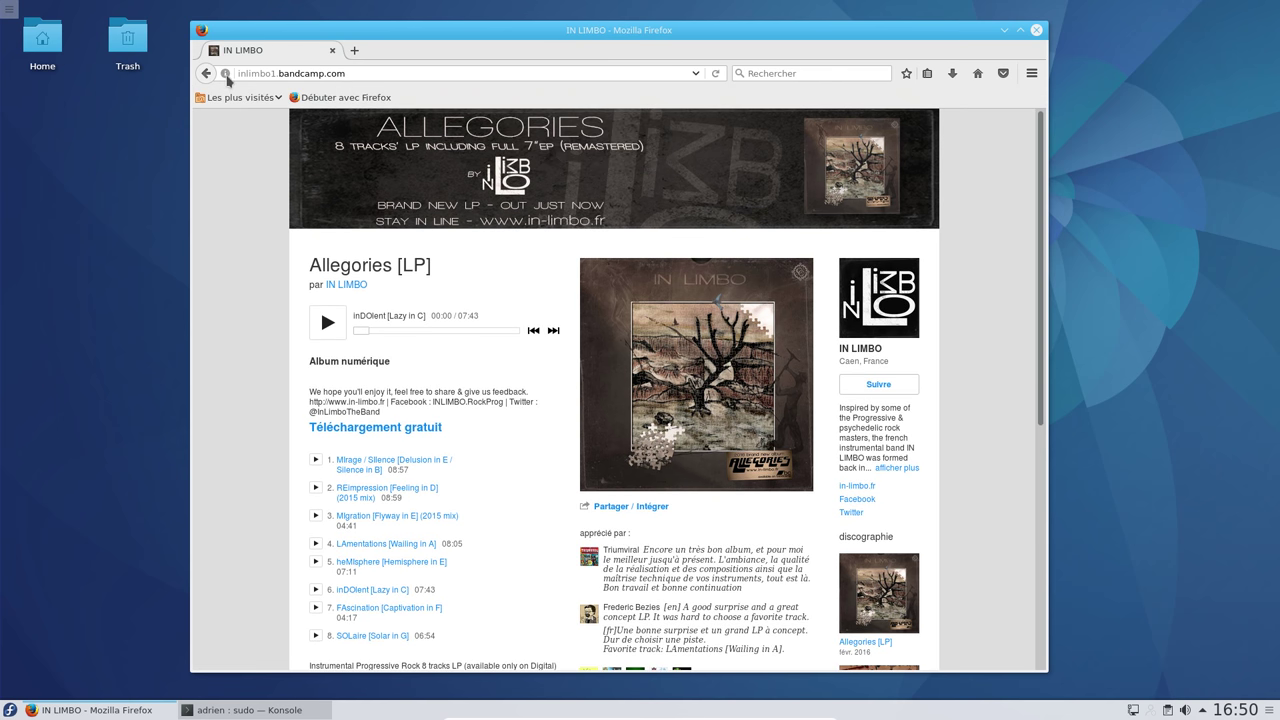
{"action": "left_click_drag", "start_coordinate": [400, 77], "coordinate": [408, 92]}
{"action": "left_click", "coordinate": [328, 322]}
{"action": "key", "text": "Return"}
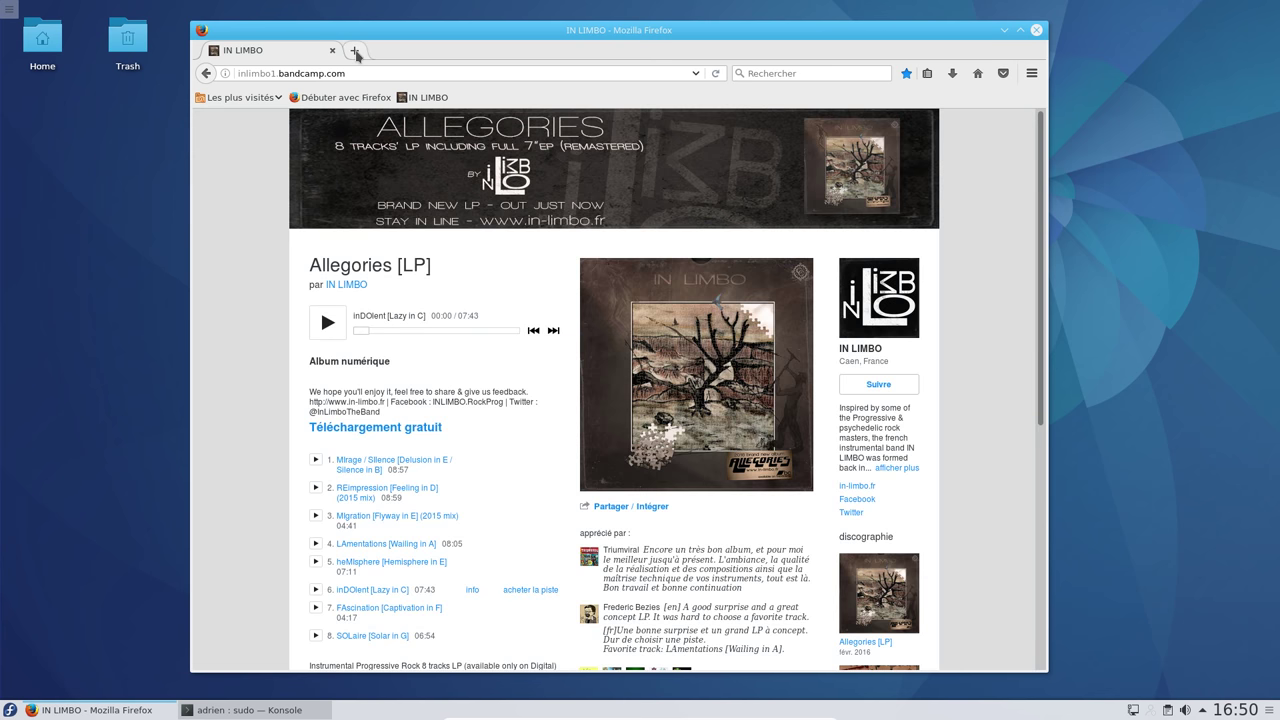
Search for "altermusique" in a new tab and open the album page "Ghandizilla Attacks!" on altermusique.org
{"action": "left_click", "coordinate": [355, 50]}
{"action": "type", "text": "alter"}
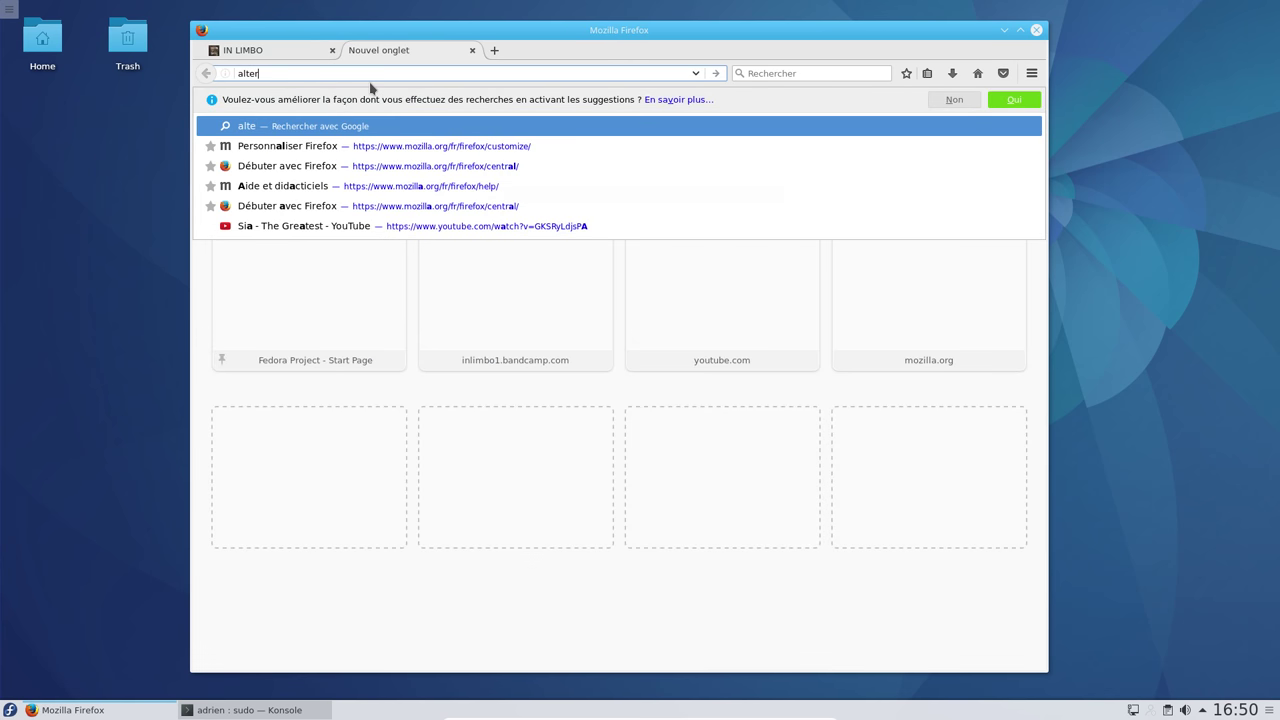
{"action": "type", "text": "musique"}
{"action": "key", "text": "Return"}
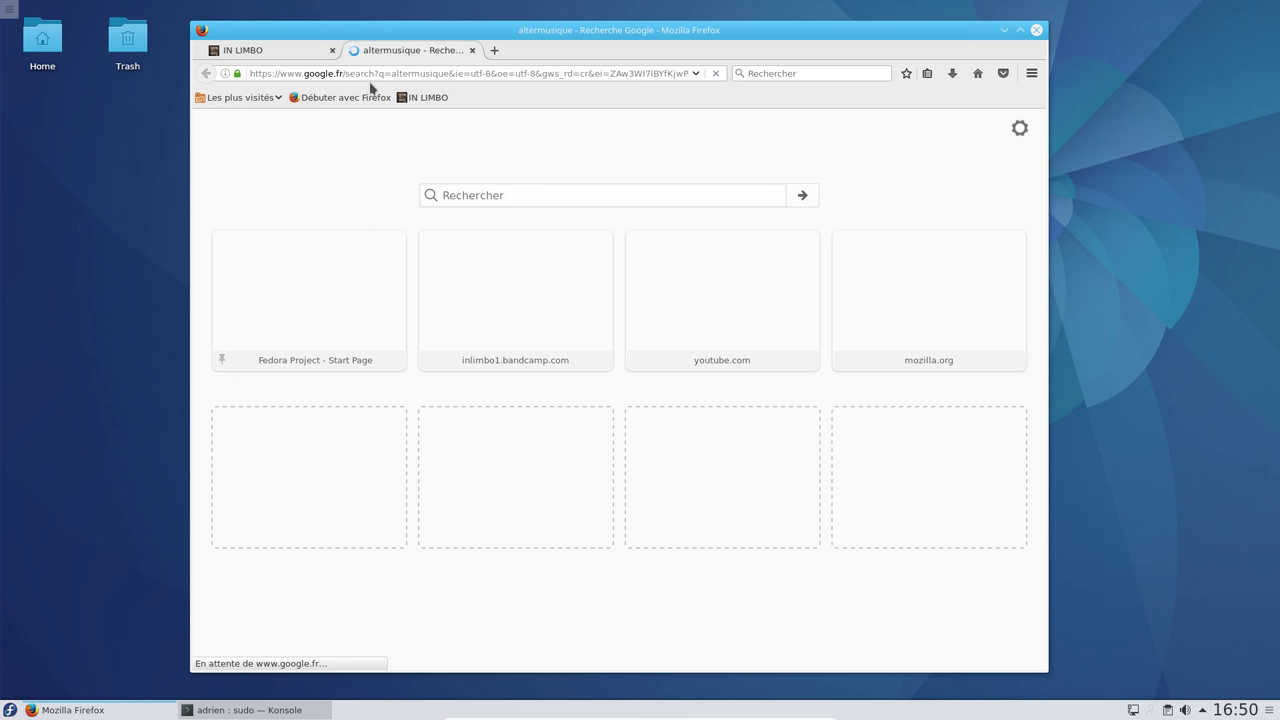
{"action": "left_click", "coordinate": [330, 346]}
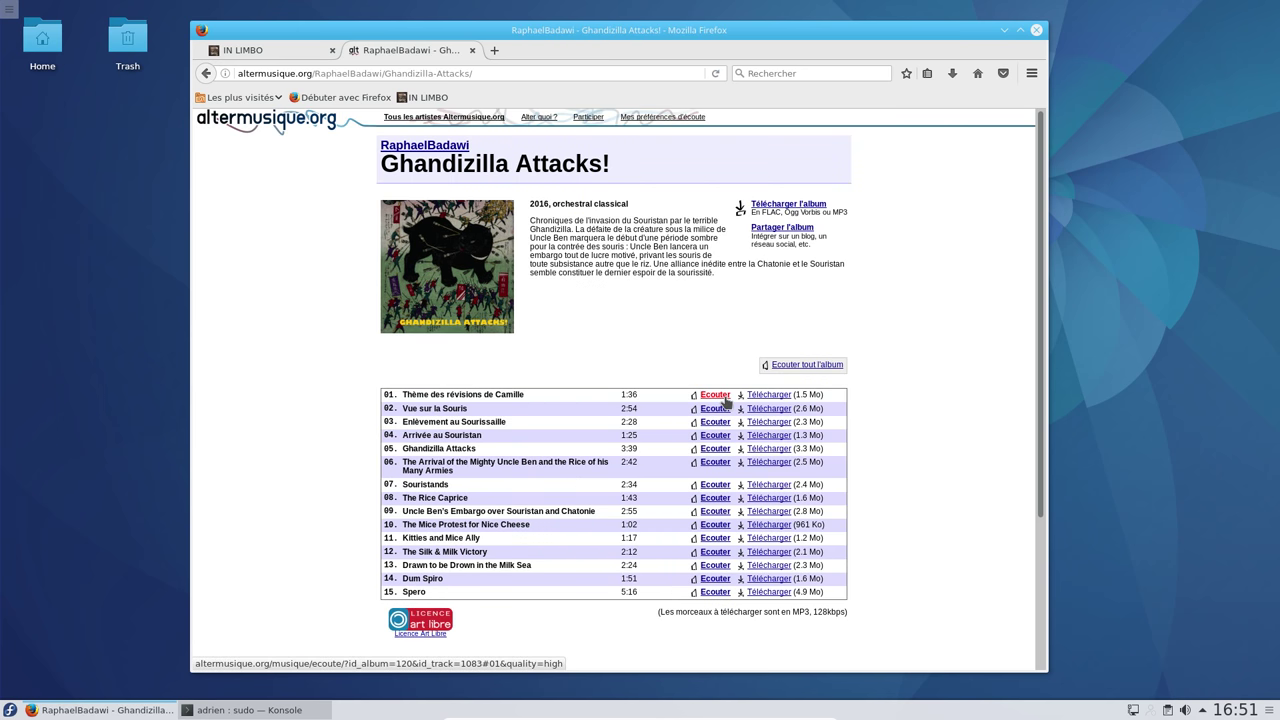
Download the complete album in the low-quality MP3 192kbps version, saving the zip file
{"action": "scroll", "coordinate": [466, 614], "scroll_direction": "down", "scroll_amount": 4}
{"action": "left_click", "coordinate": [469, 610]}
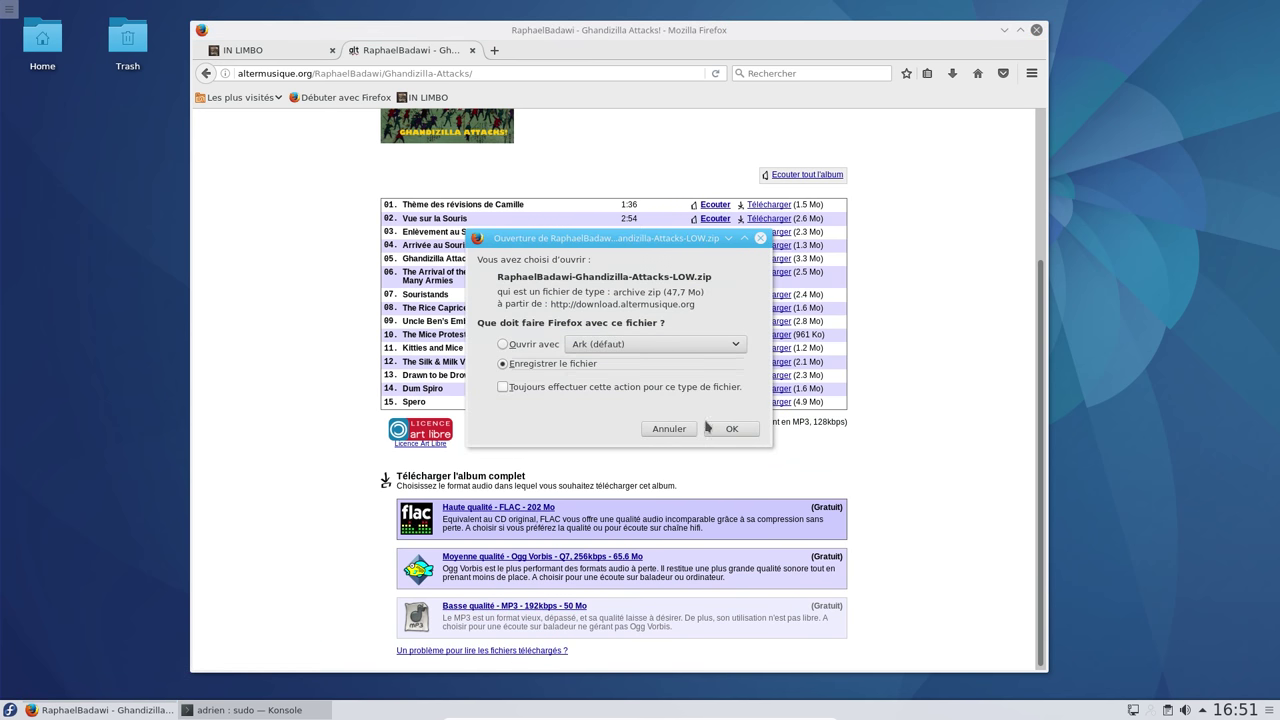
{"action": "left_click", "coordinate": [732, 429]}
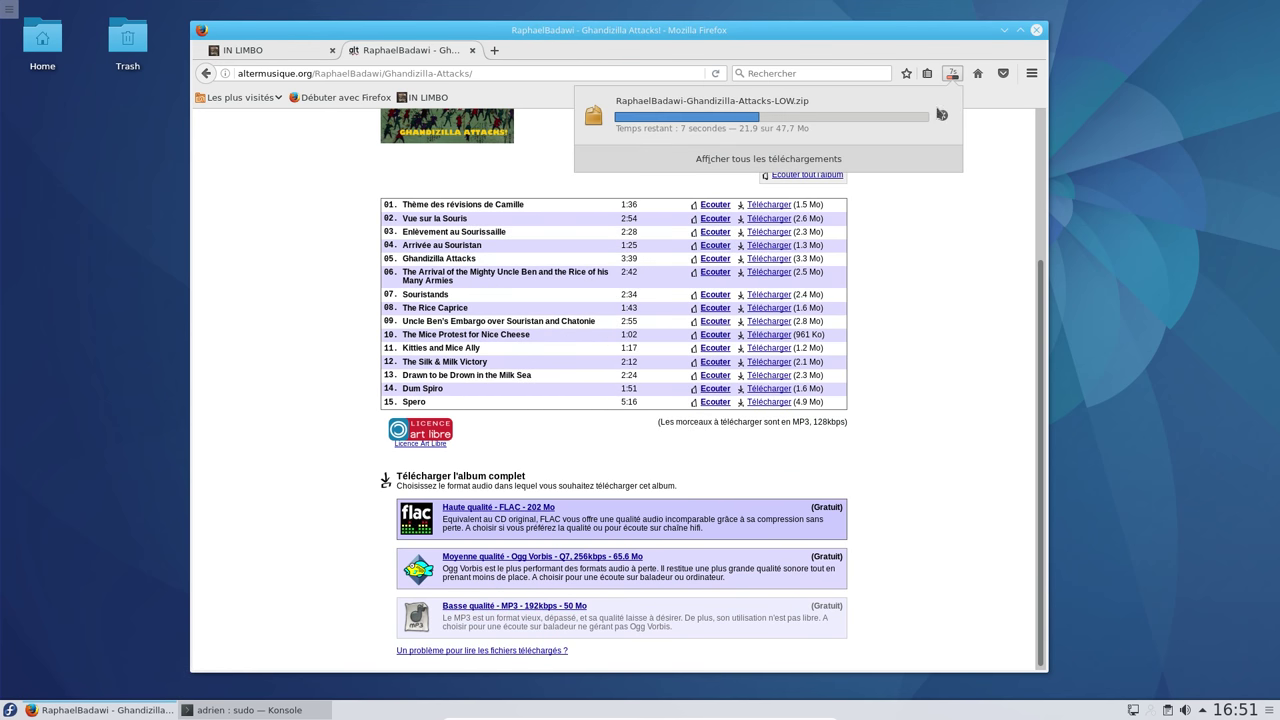
Open the home folder in the file manager, go into Téléchargements, and move the window toward the screen's middle
{"action": "left_click", "coordinate": [37, 57]}
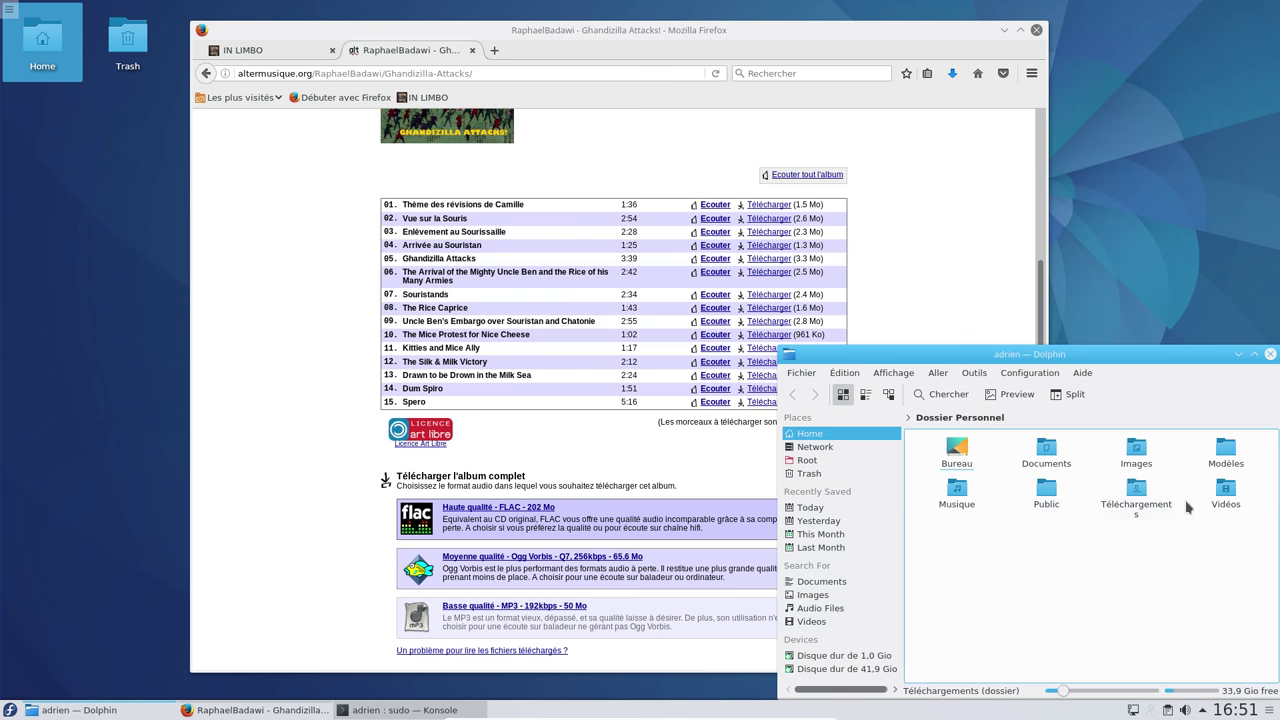
{"action": "left_click", "coordinate": [1134, 495]}
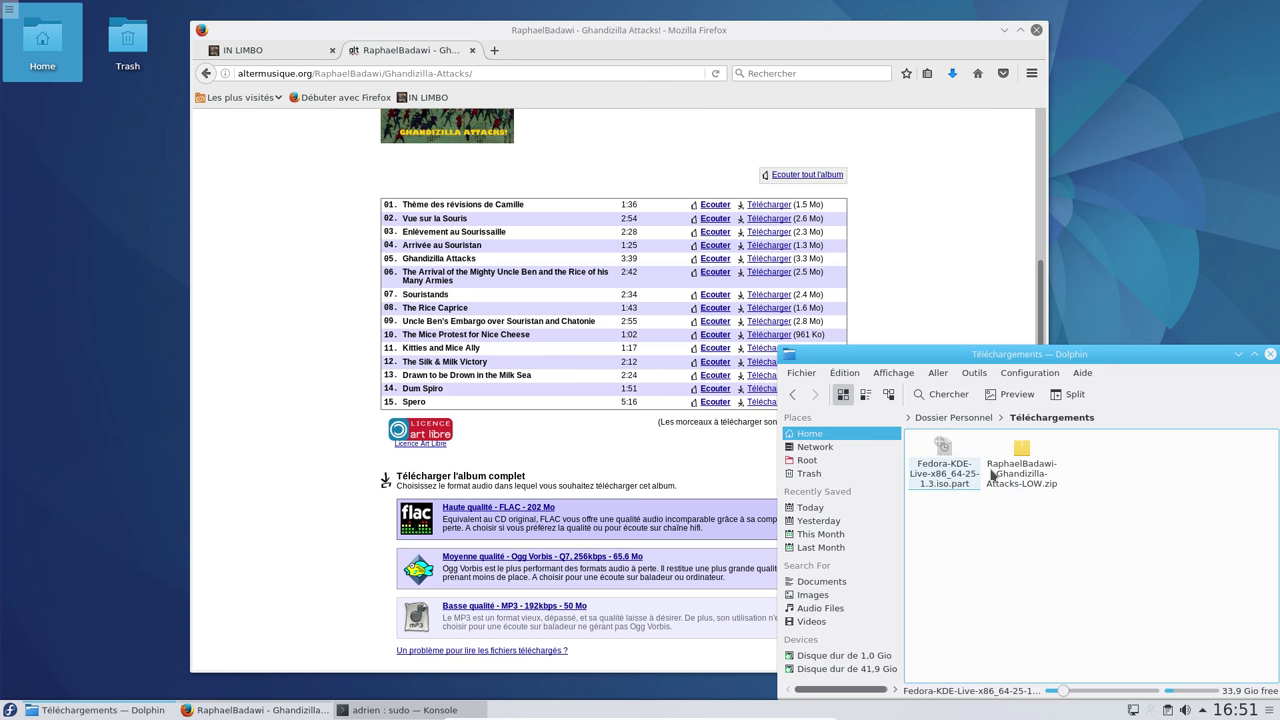
{"action": "left_click_drag", "start_coordinate": [949, 333], "coordinate": [798, 246]}
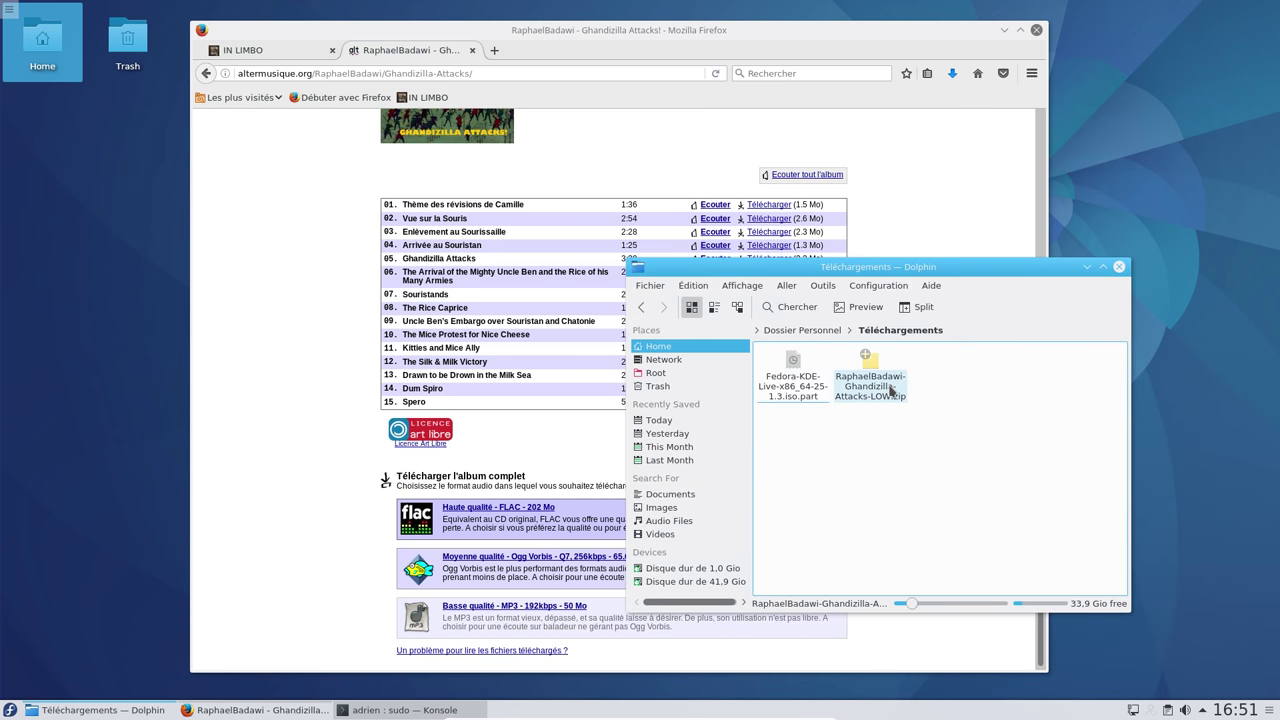
Extract the archive RaphaelBadawi-Ghandizilla-Attacks-LOW.zip directly into the Téléchargements folder
{"action": "key", "text": "Menu"}
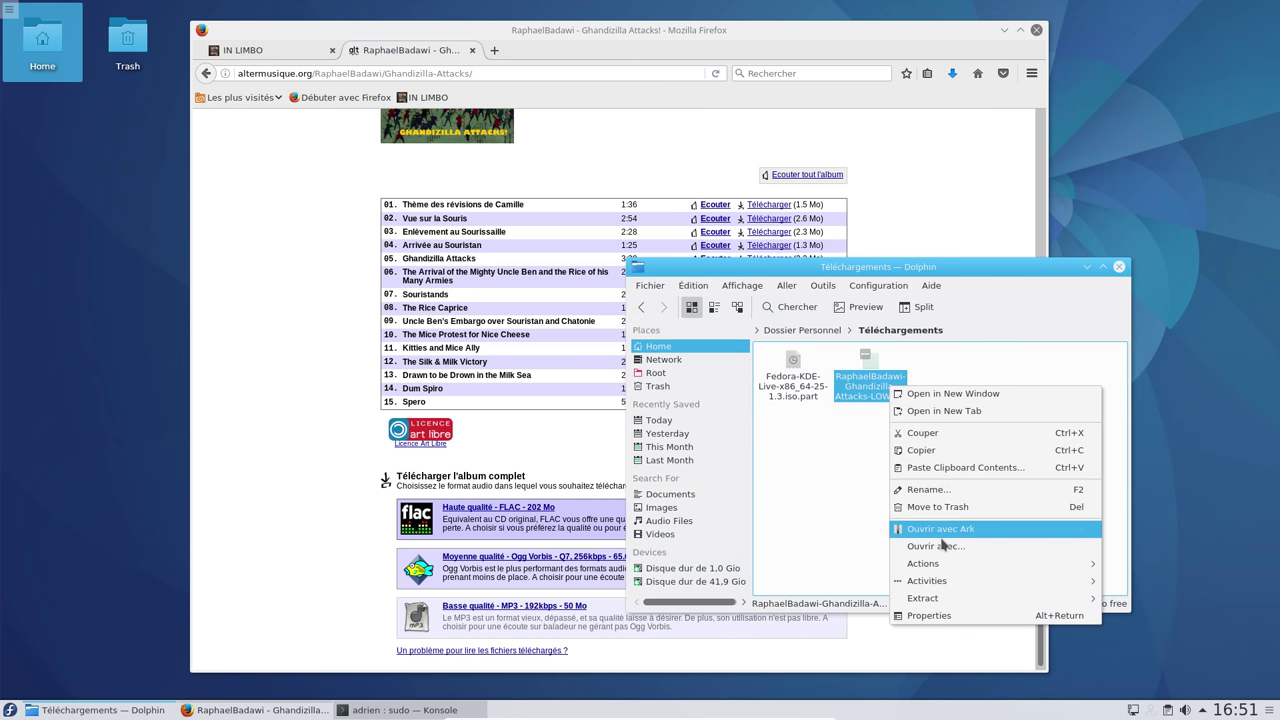
{"action": "mouse_move", "coordinate": [940, 598]}
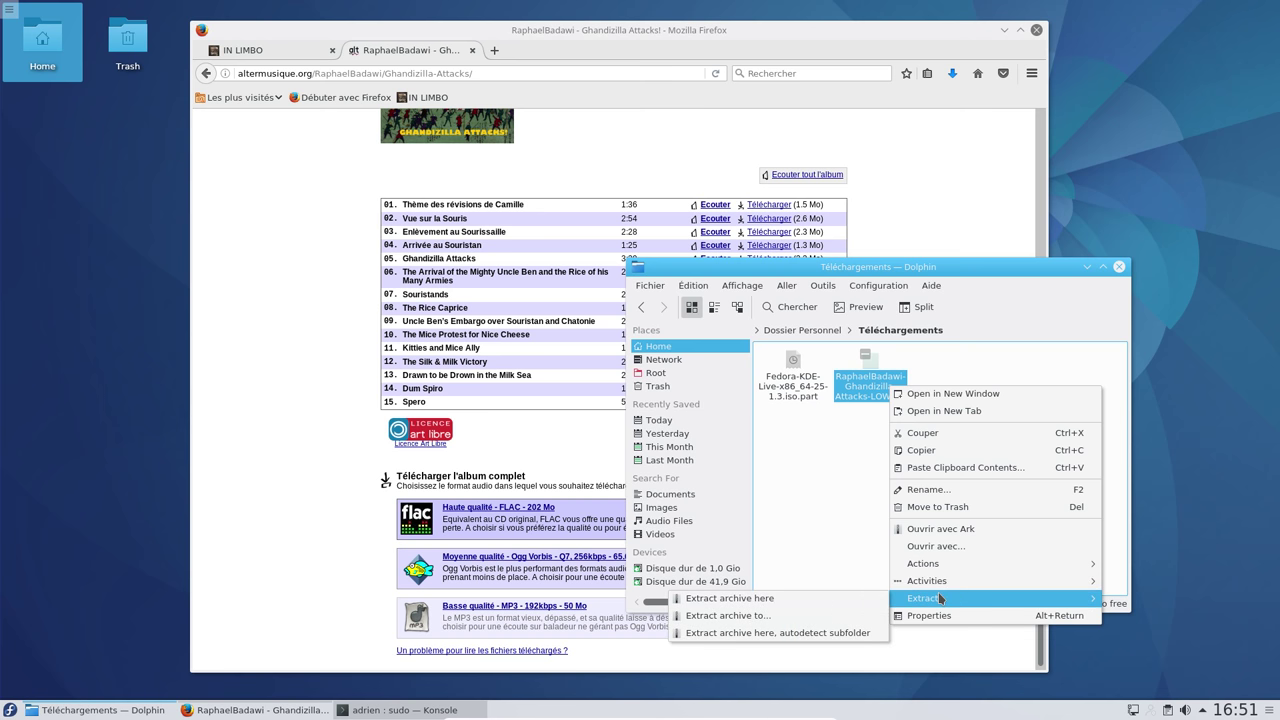
{"action": "left_click", "coordinate": [807, 600]}
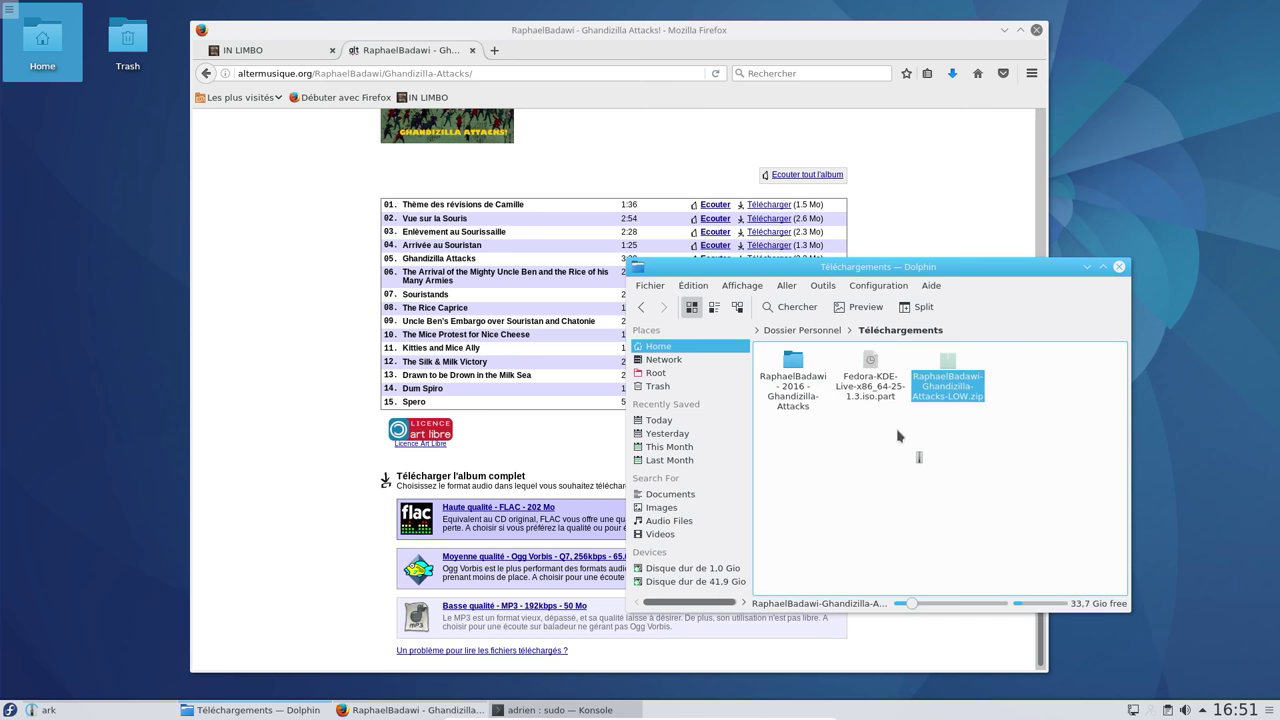
Move the extracted Ghandizilla-Attacks album folder from Téléchargements into the Musique folder
{"action": "left_click", "coordinate": [803, 404]}
{"action": "right_click", "coordinate": [802, 404]}
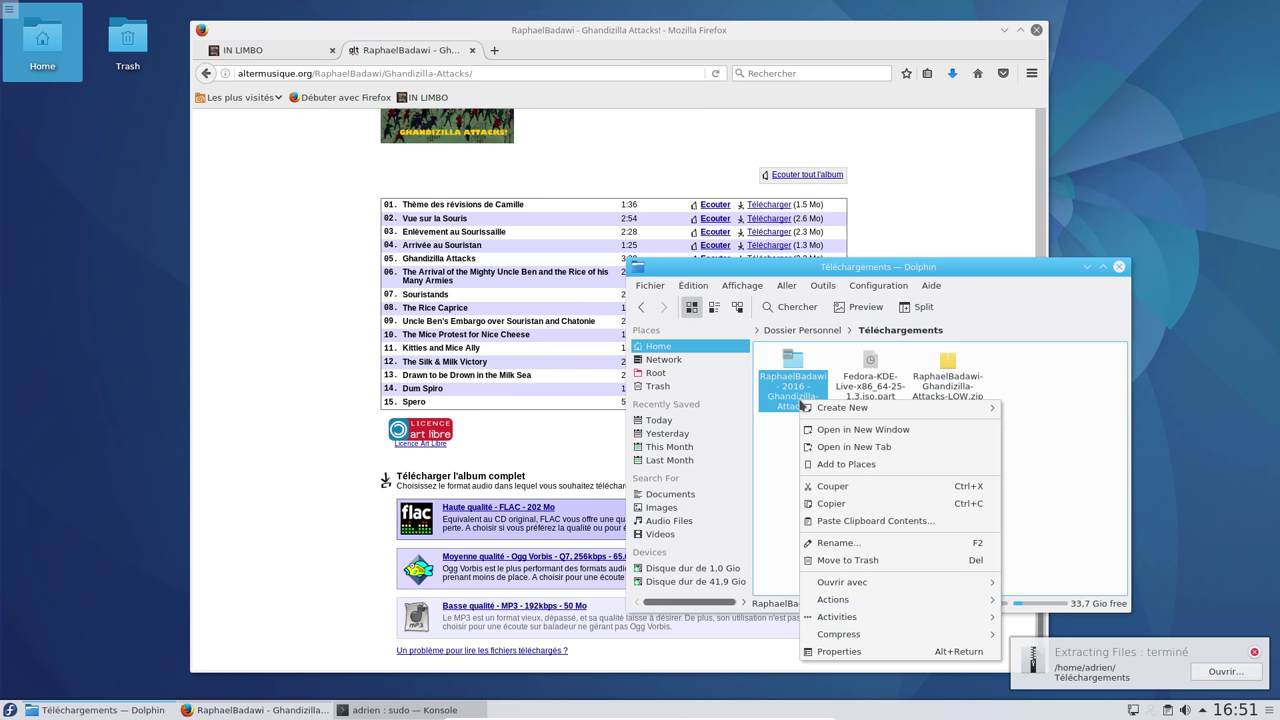
{"action": "left_click", "coordinate": [678, 389]}
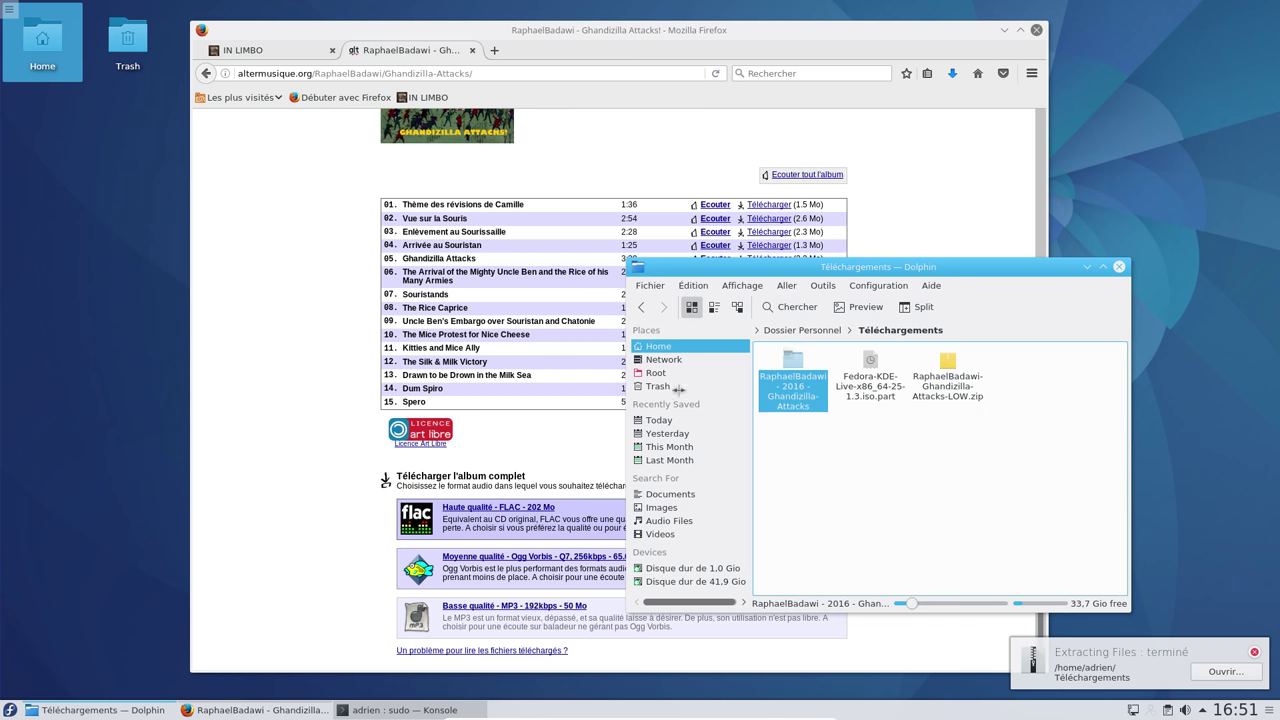
{"action": "left_click_drag", "start_coordinate": [678, 389], "coordinate": [669, 526]}
{"action": "left_click", "coordinate": [656, 346]}
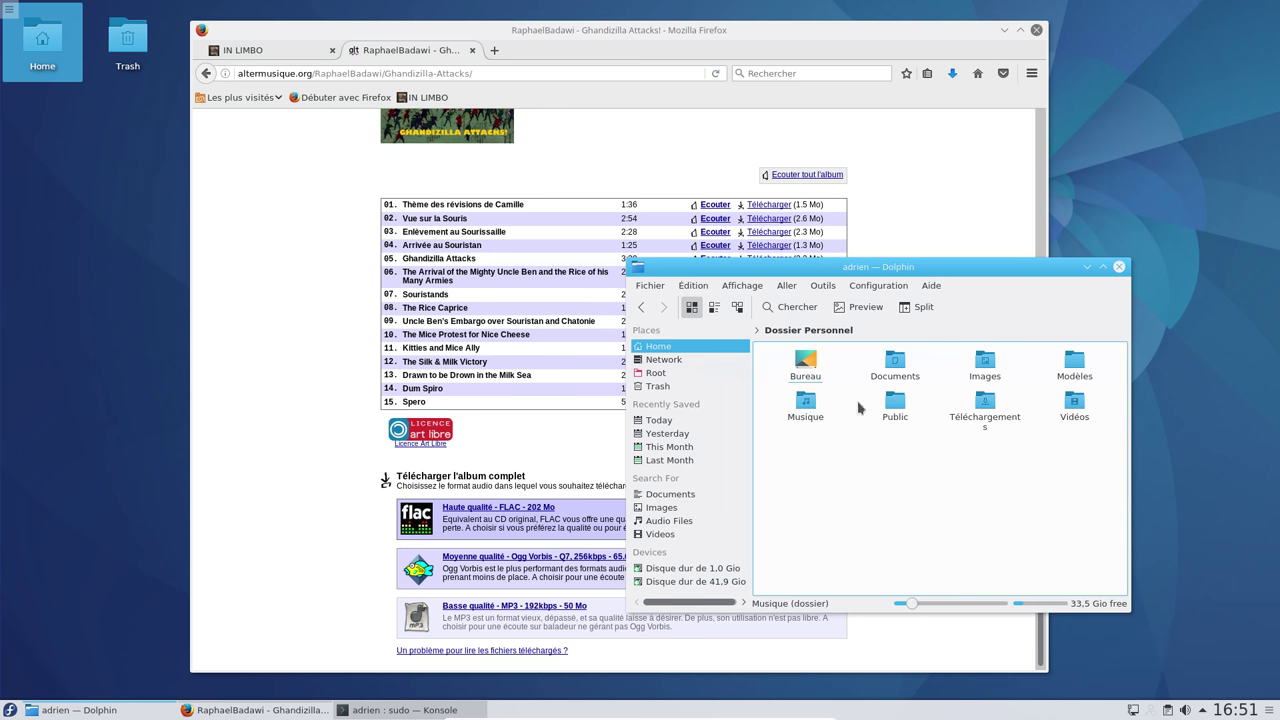
{"action": "left_click", "coordinate": [801, 406]}
{"action": "right_click", "coordinate": [801, 402]}
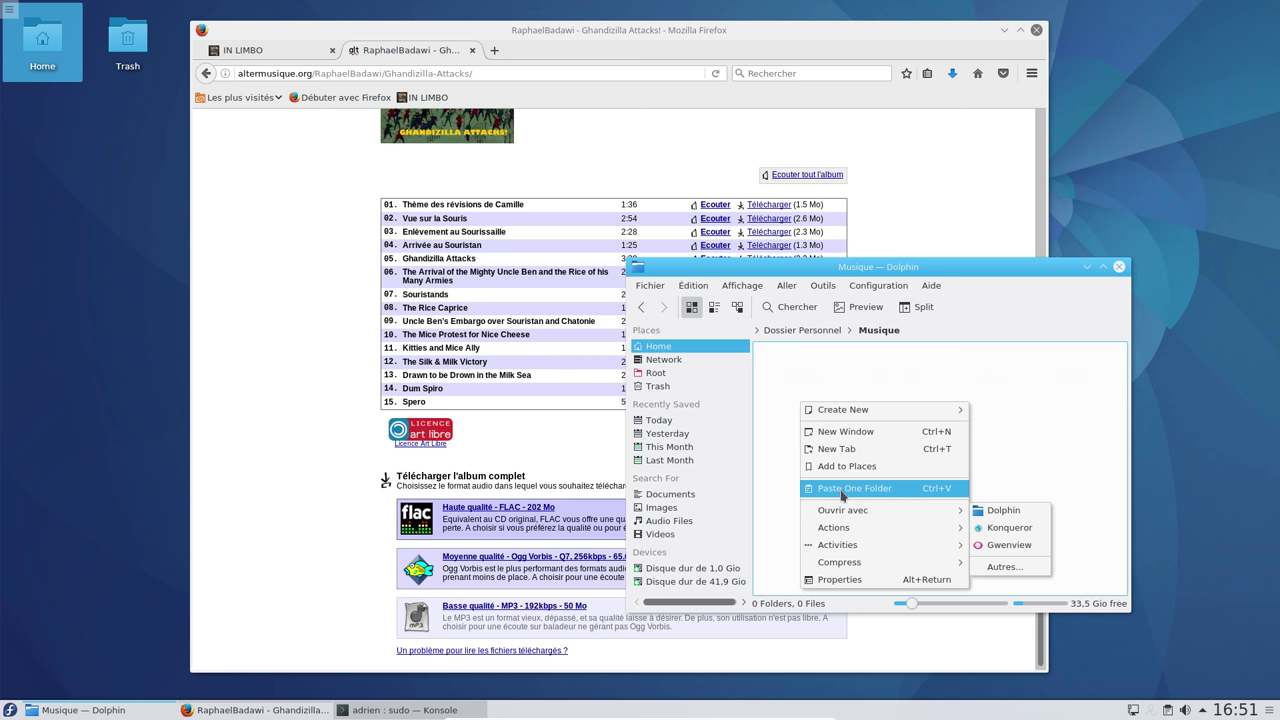
{"action": "left_click", "coordinate": [843, 490]}
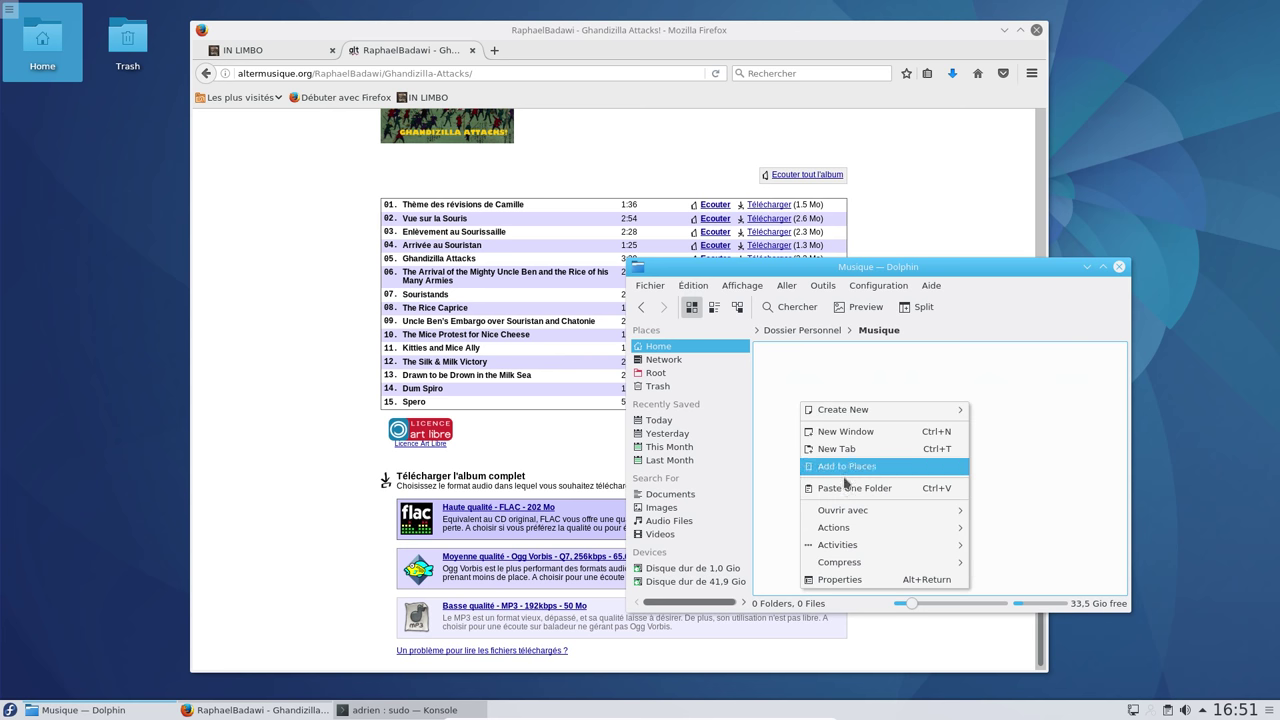
Search the installed applications for "amar", launch Amarok, and minimize the Firefox window
{"action": "left_click", "coordinate": [9, 710]}
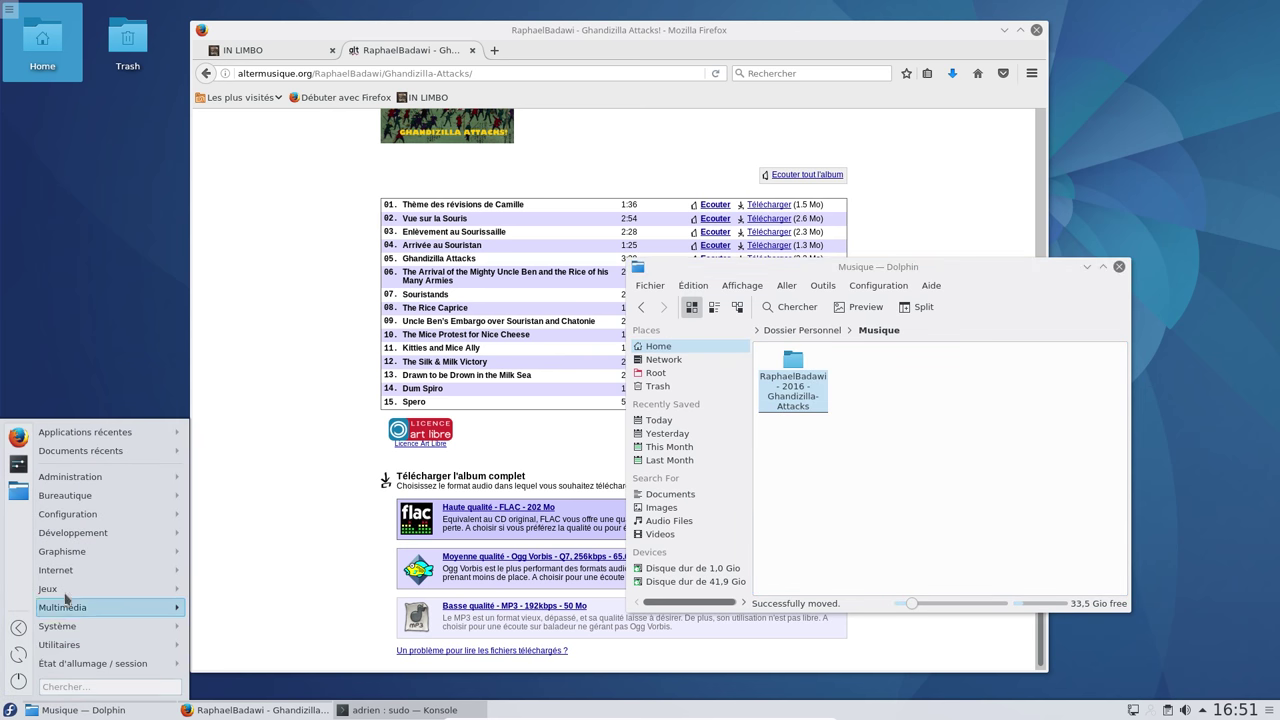
{"action": "type", "text": "ama"}
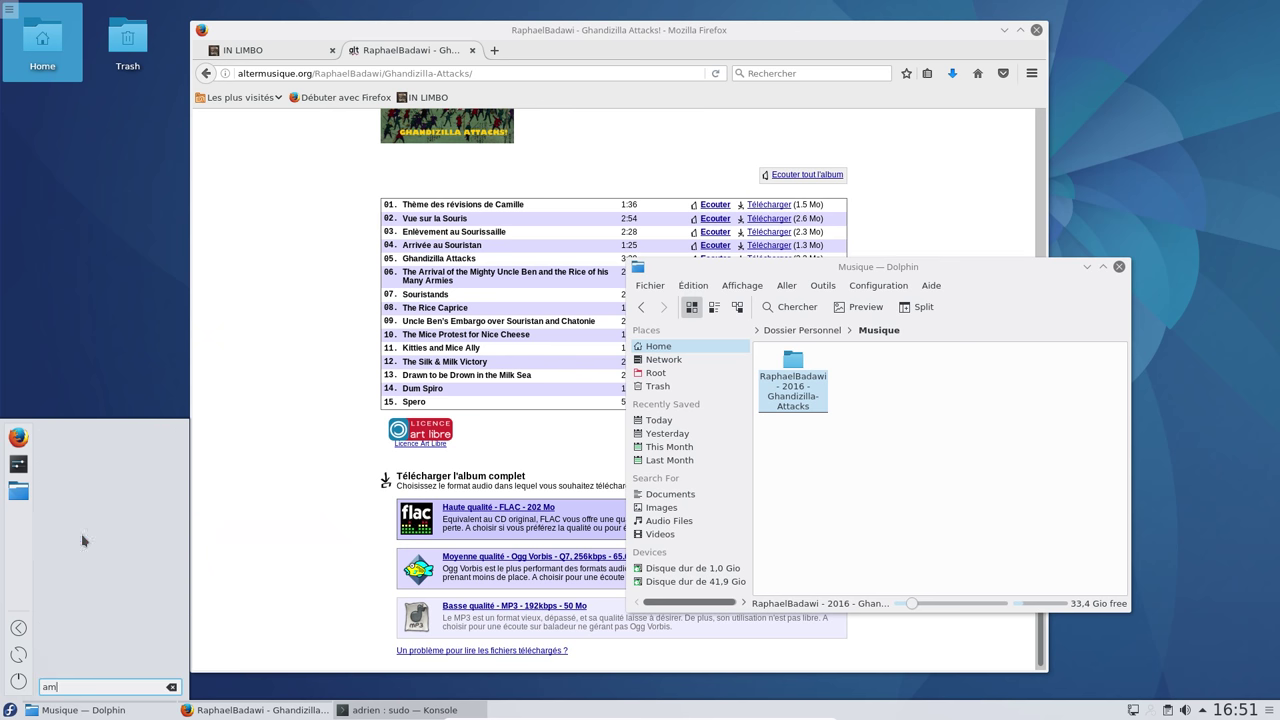
{"action": "key", "text": "BackSpace"}
{"action": "key", "text": "BackSpace"}
{"action": "key", "text": "BackSpace"}
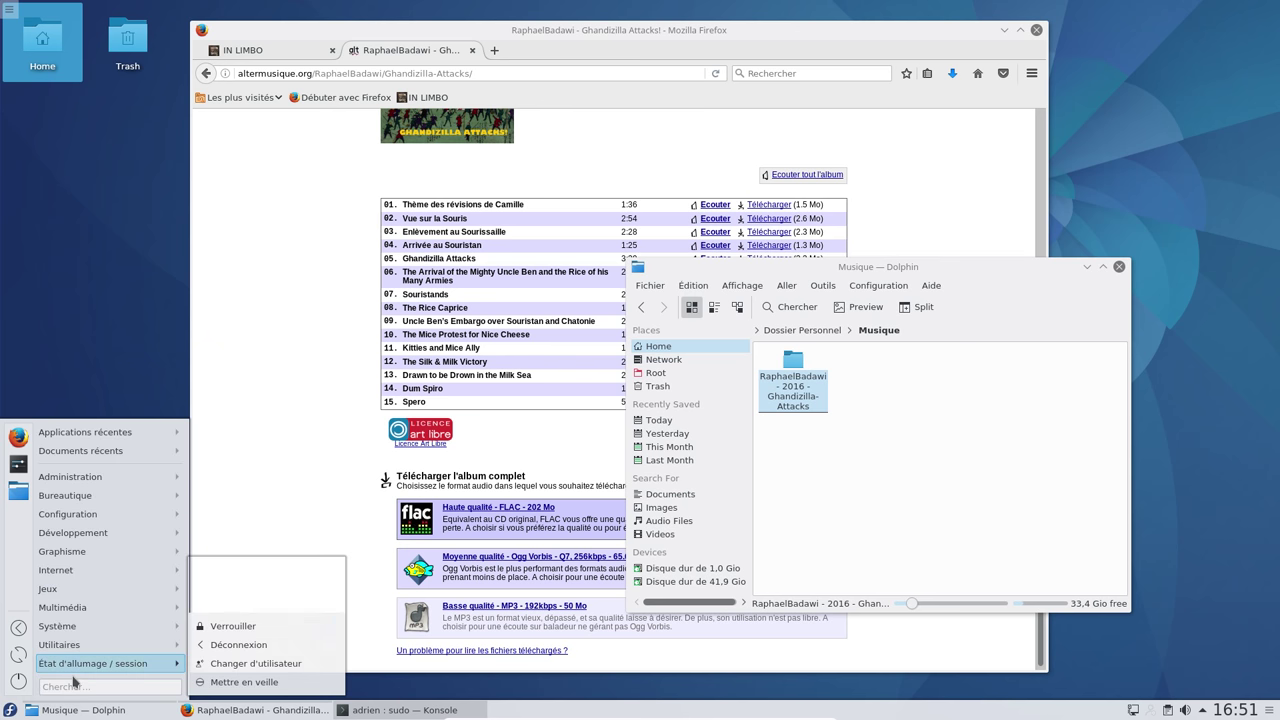
{"action": "type", "text": "amar"}
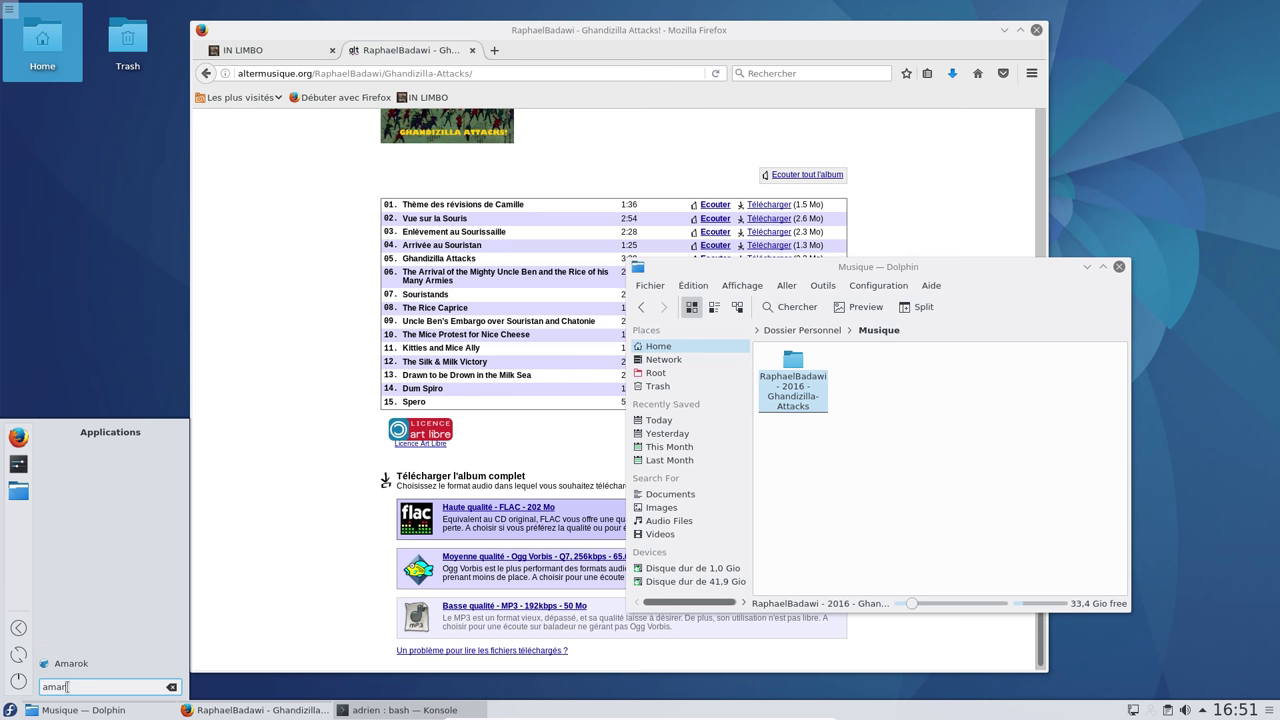
{"action": "left_click", "coordinate": [72, 668]}
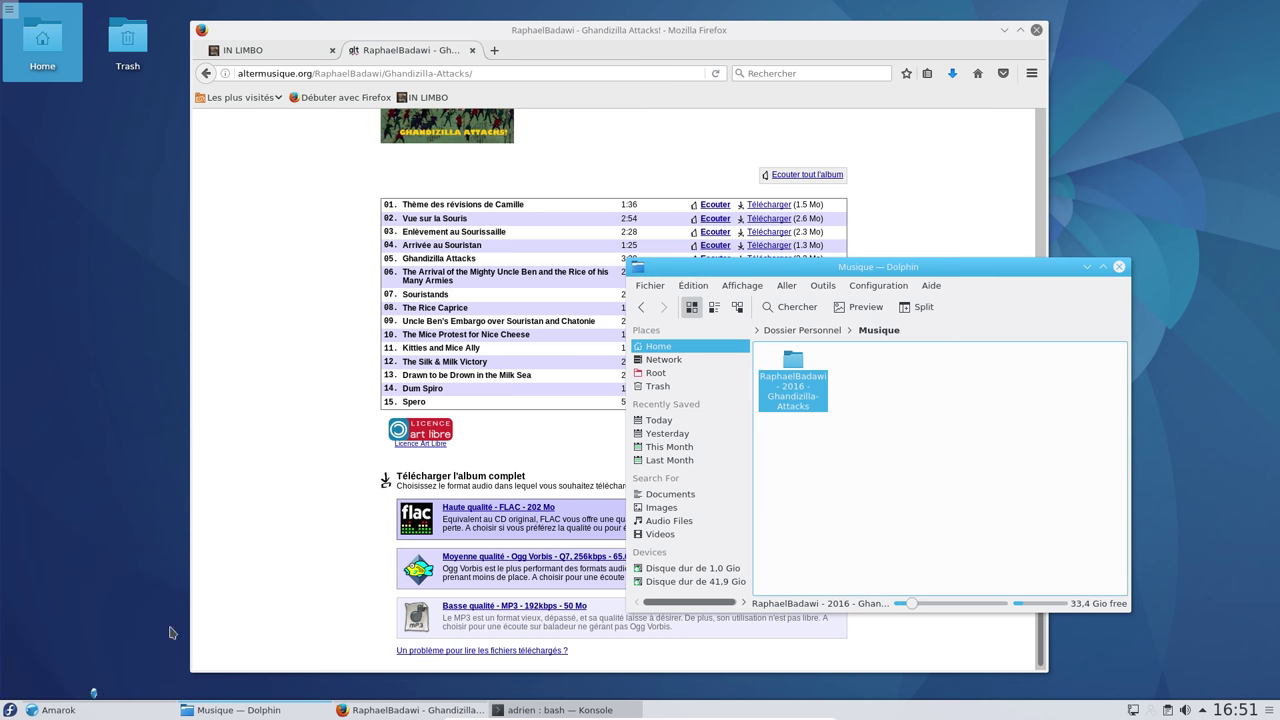
{"action": "left_click", "coordinate": [1004, 32]}
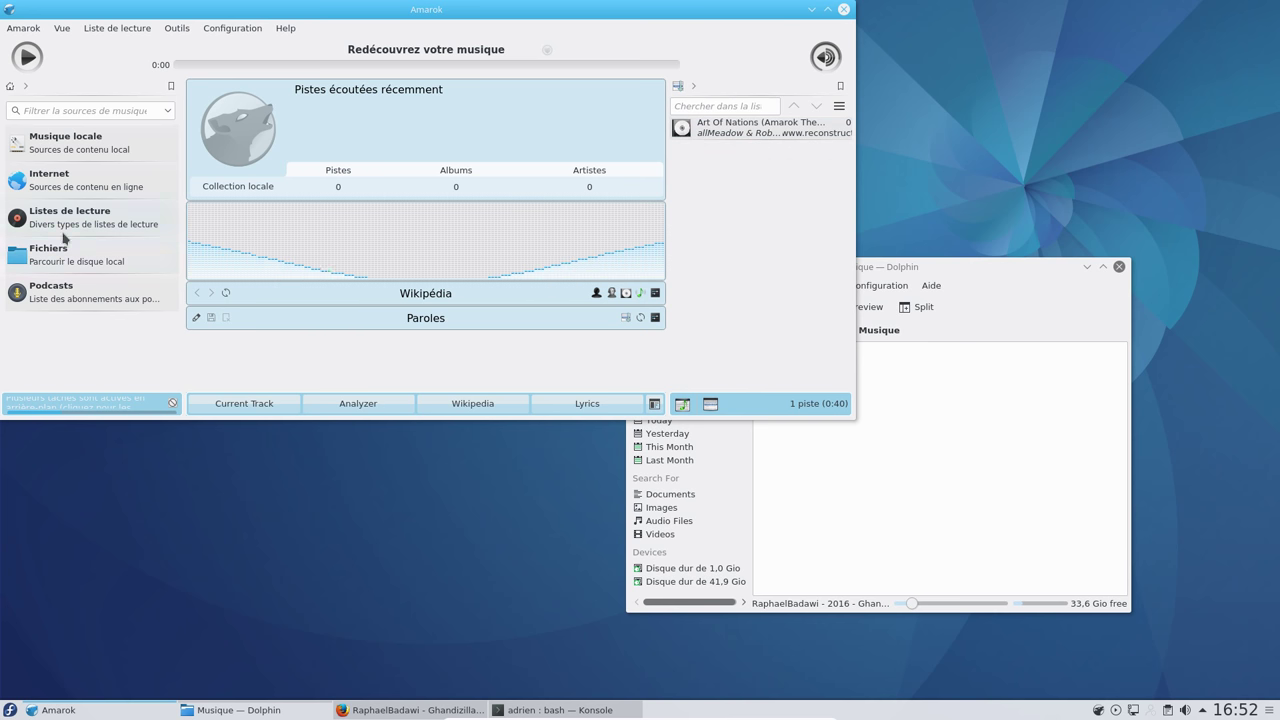
View Amarok's local music collection, and open the album's track 01 from the Musique folder in Amarok
{"action": "left_click", "coordinate": [61, 149]}
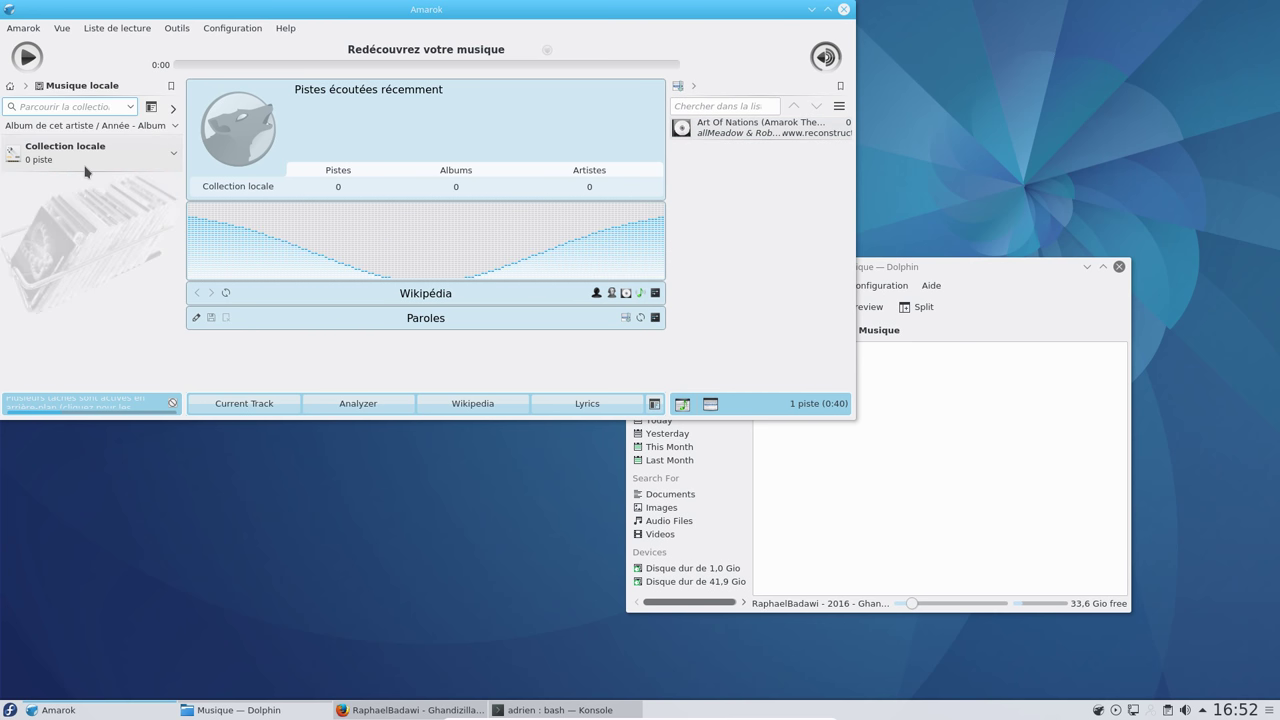
{"action": "left_click", "coordinate": [113, 161]}
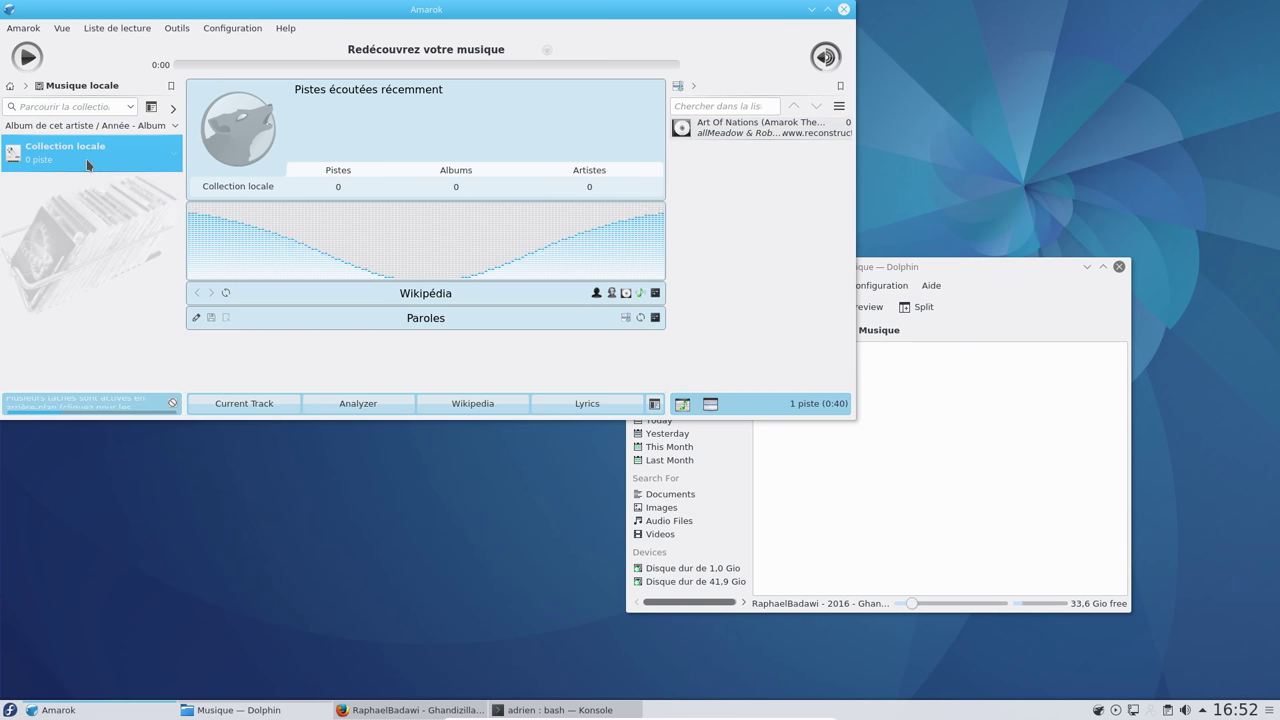
{"action": "left_click", "coordinate": [930, 403]}
{"action": "left_click", "coordinate": [807, 372]}
{"action": "right_click", "coordinate": [795, 383]}
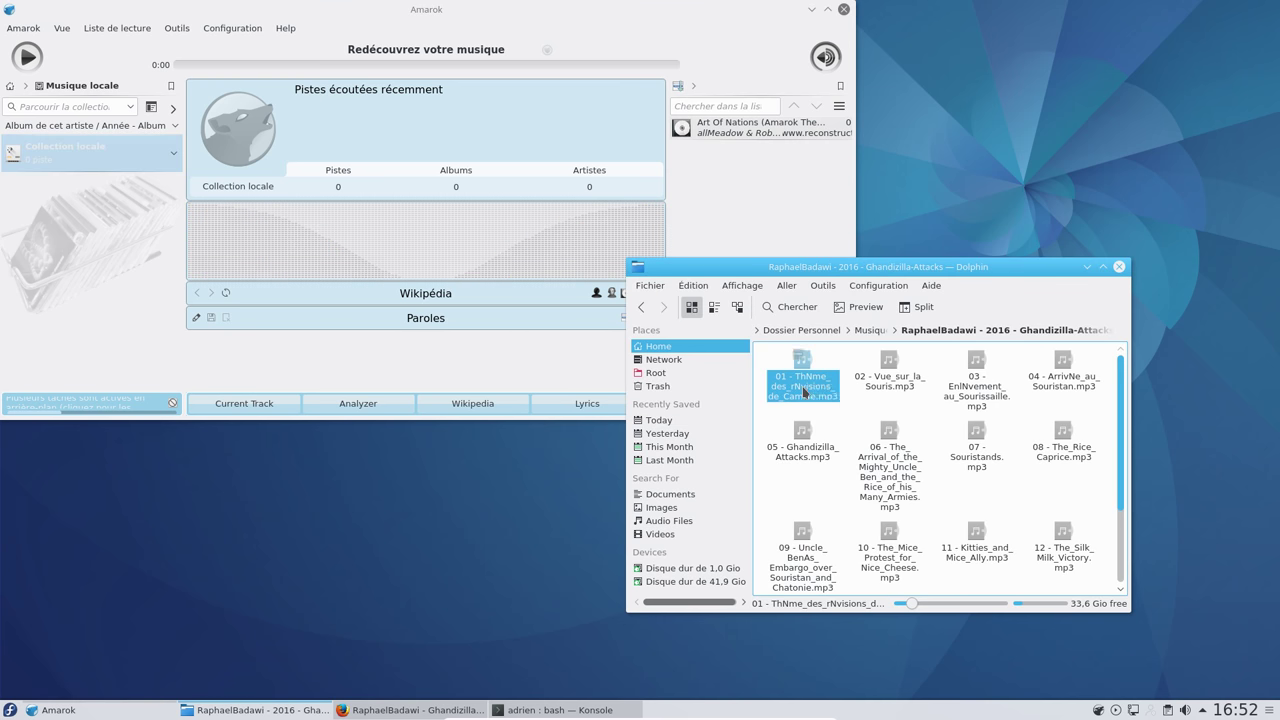
{"action": "left_click", "coordinate": [845, 492]}
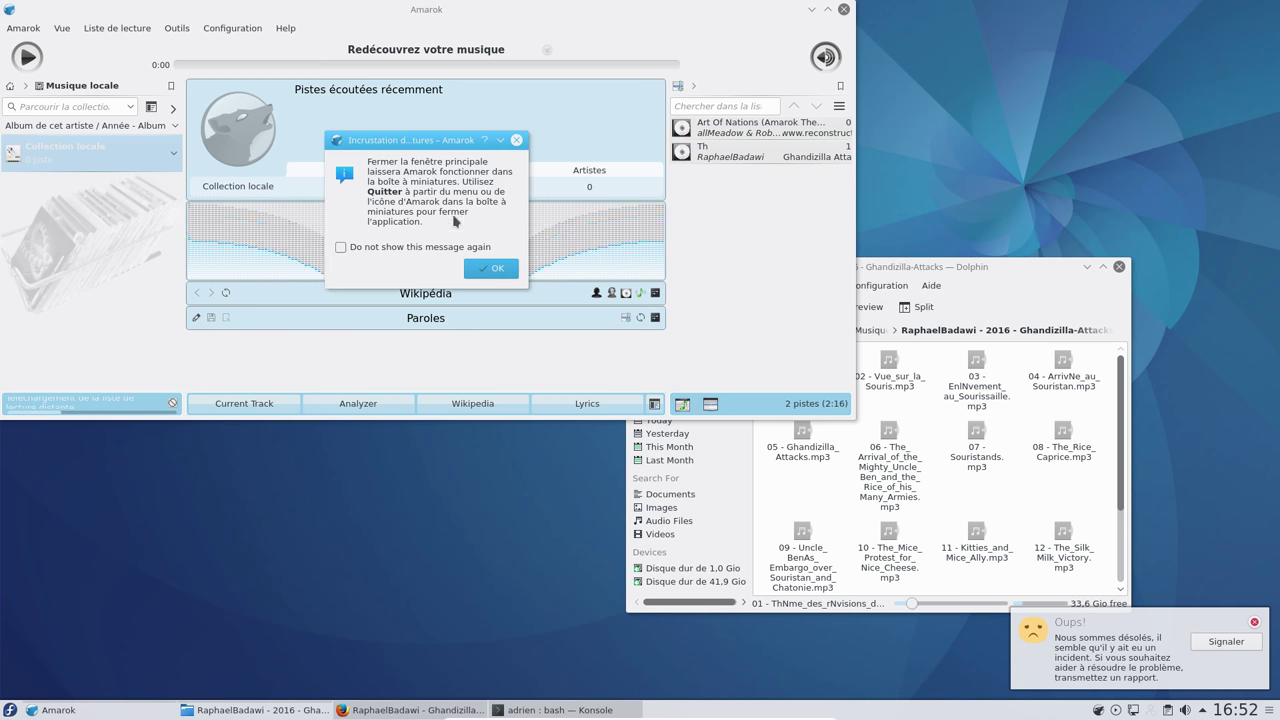
Dismiss Amarok's notice about running in the system tray and quit Amarok completely
{"action": "left_click", "coordinate": [491, 271]}
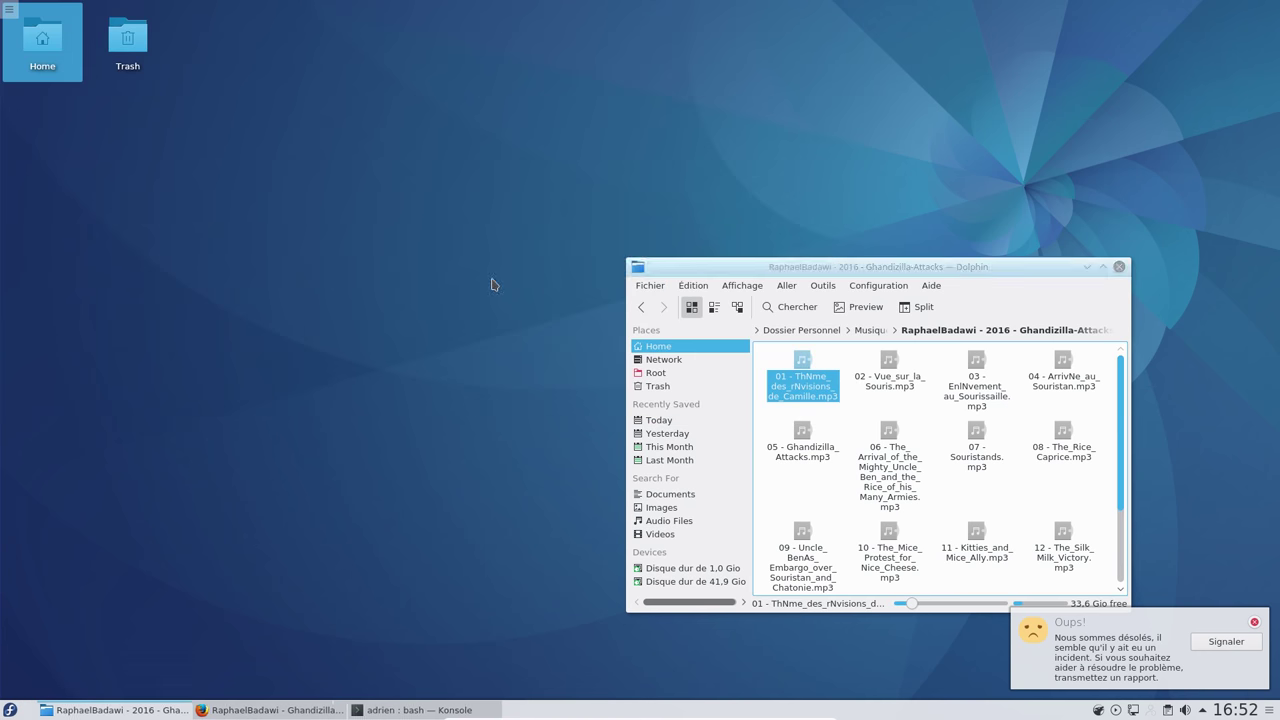
{"action": "right_click", "coordinate": [1101, 710]}
{"action": "left_click", "coordinate": [1112, 689]}
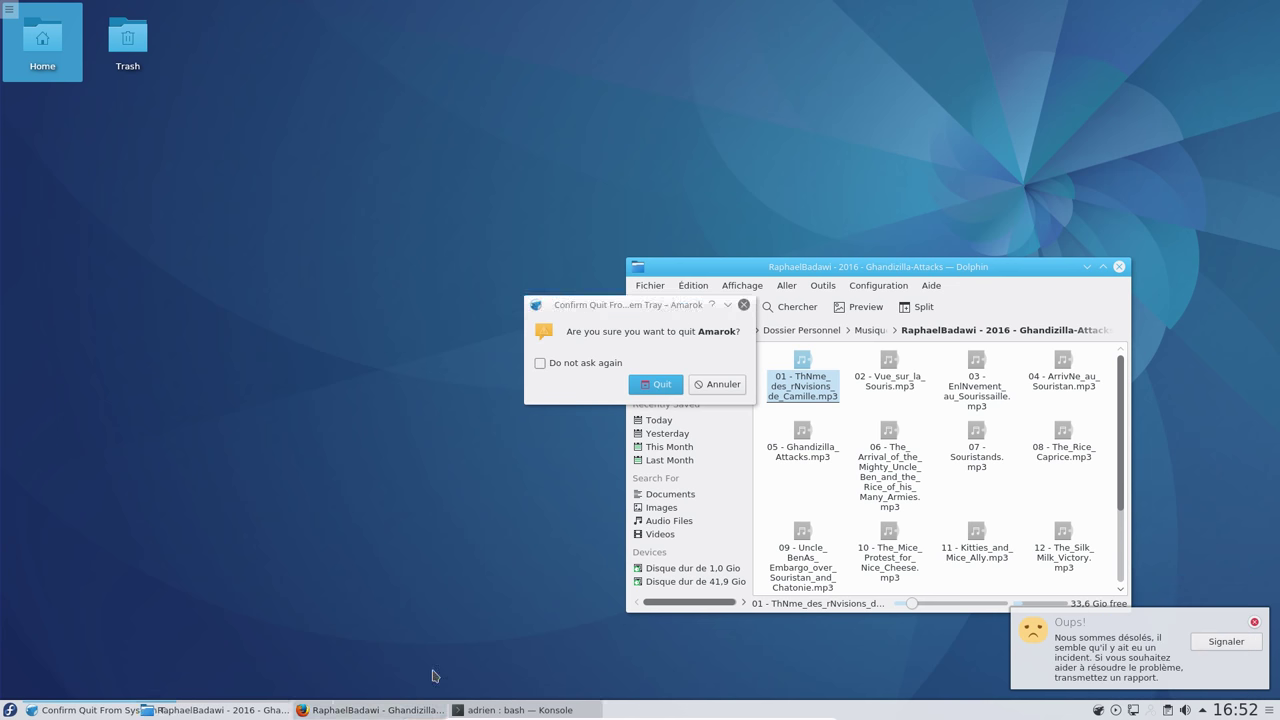
{"action": "left_click", "coordinate": [659, 386]}
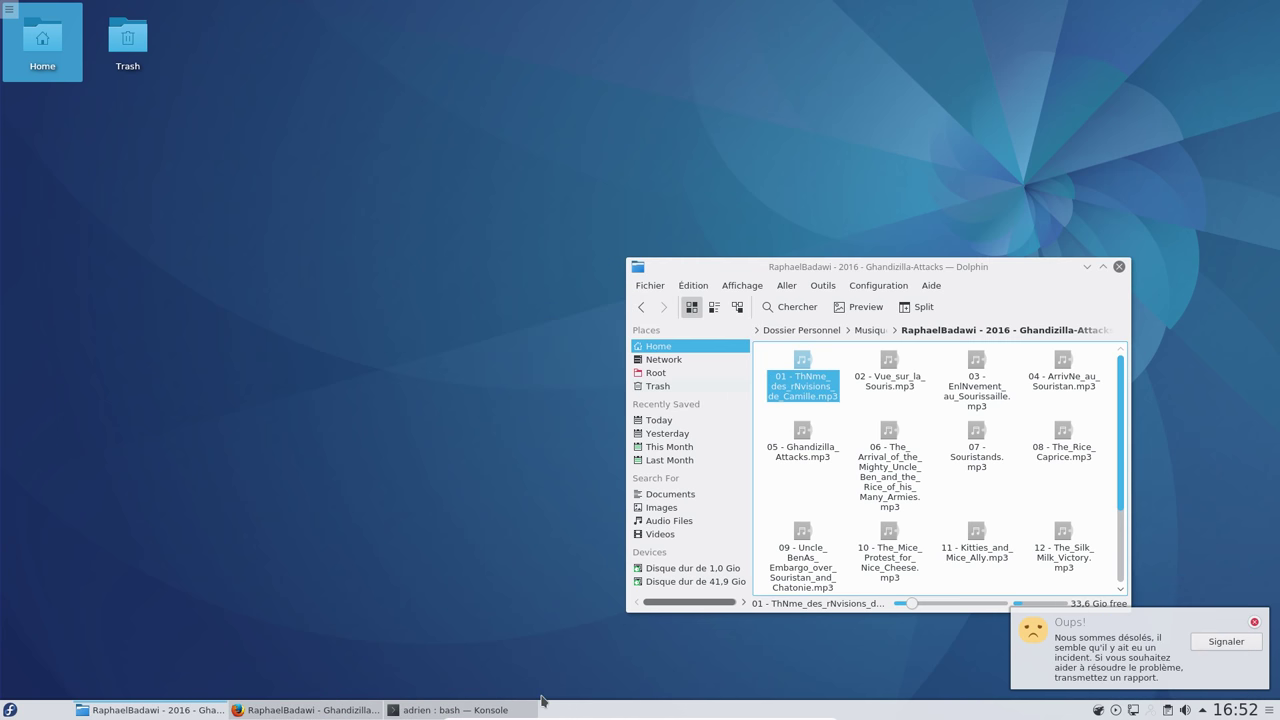
Bring the Konsole window forward, then start LibreOffice Impress to view its interface and close it again
{"action": "left_click", "coordinate": [438, 710]}
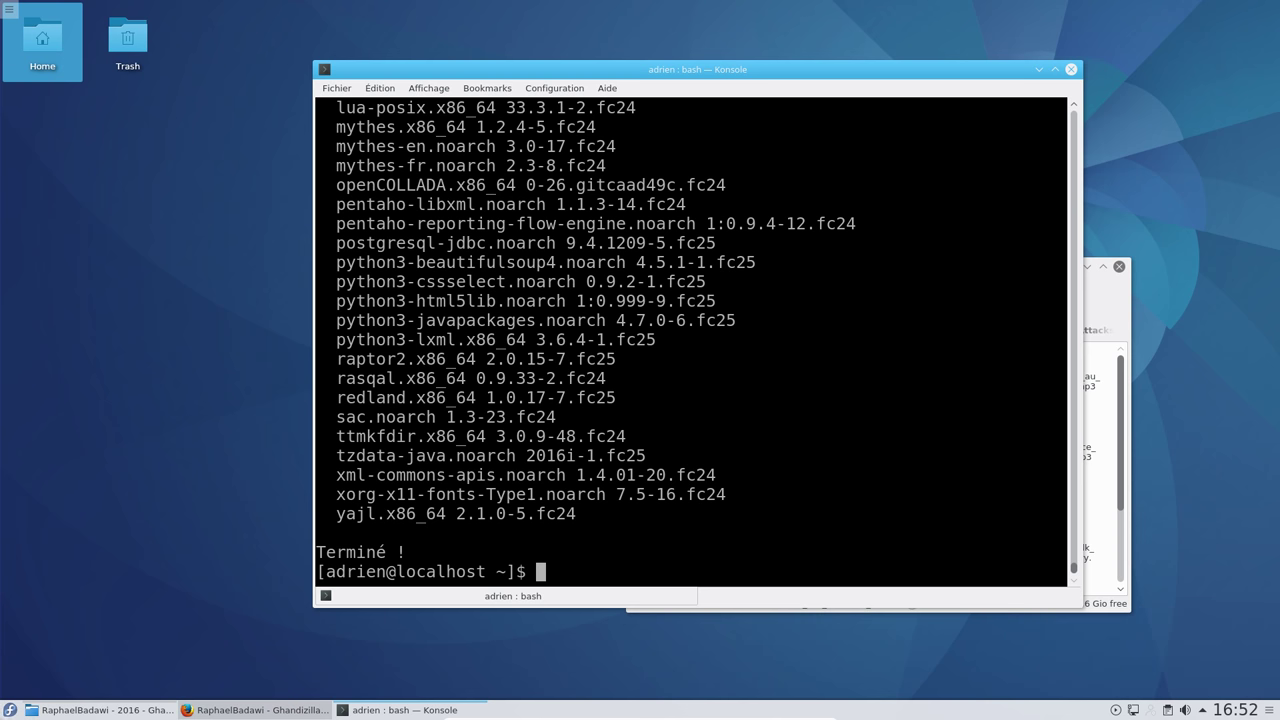
{"action": "left_click", "coordinate": [9, 710]}
{"action": "mouse_move", "coordinate": [100, 495]}
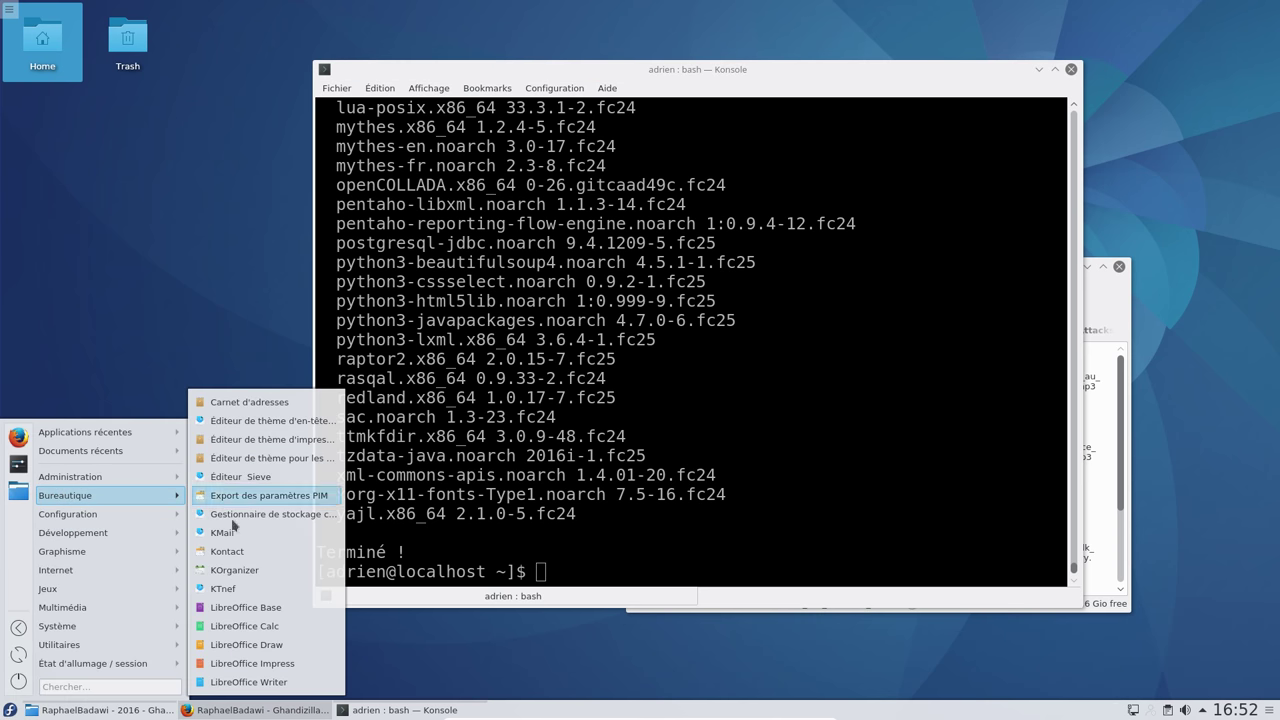
{"action": "left_click", "coordinate": [255, 663]}
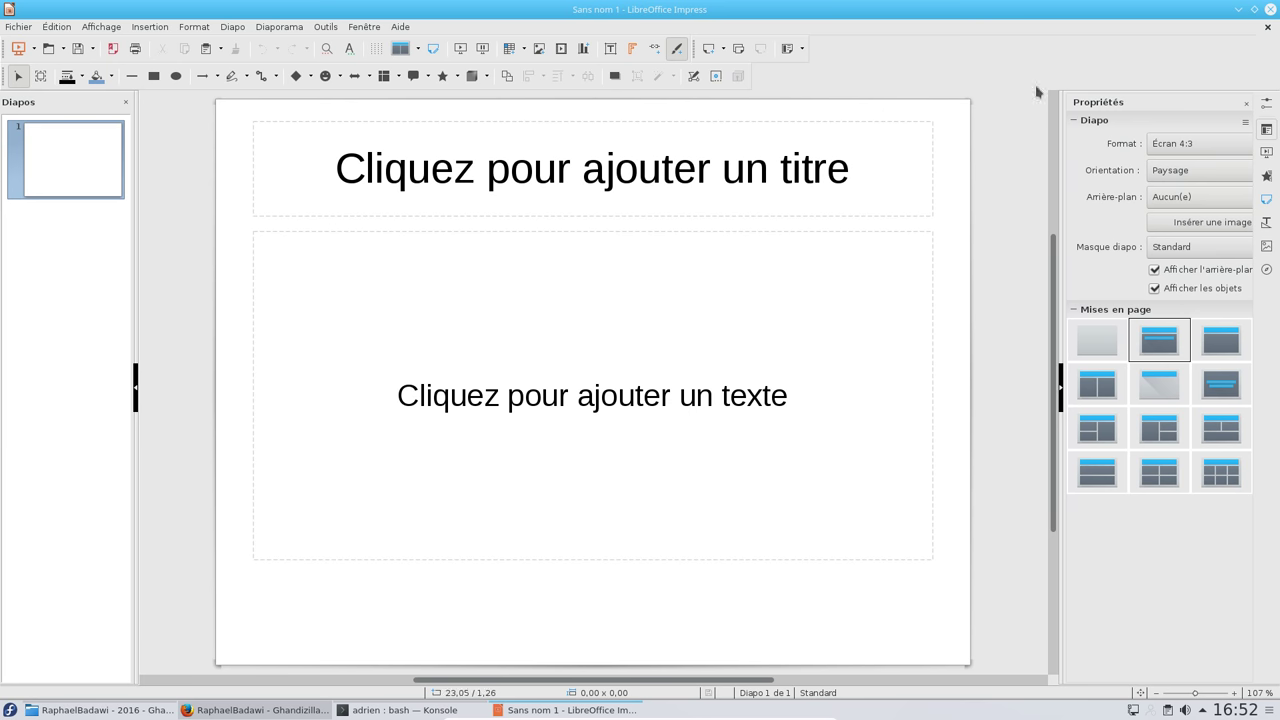
{"action": "left_click", "coordinate": [1270, 10]}
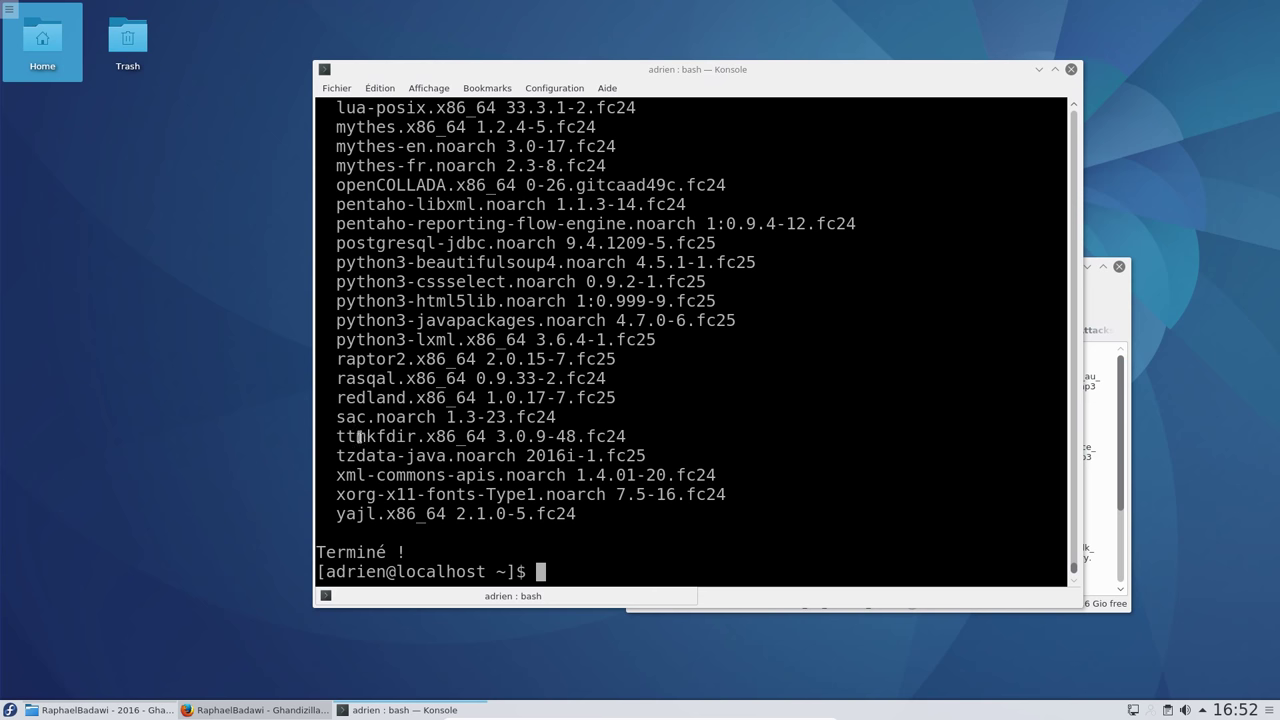
Search for "linuxtrick" in a new Firefox tab and open the Linuxtricks home page from the results
{"action": "left_click", "coordinate": [282, 708]}
{"action": "left_click", "coordinate": [498, 54]}
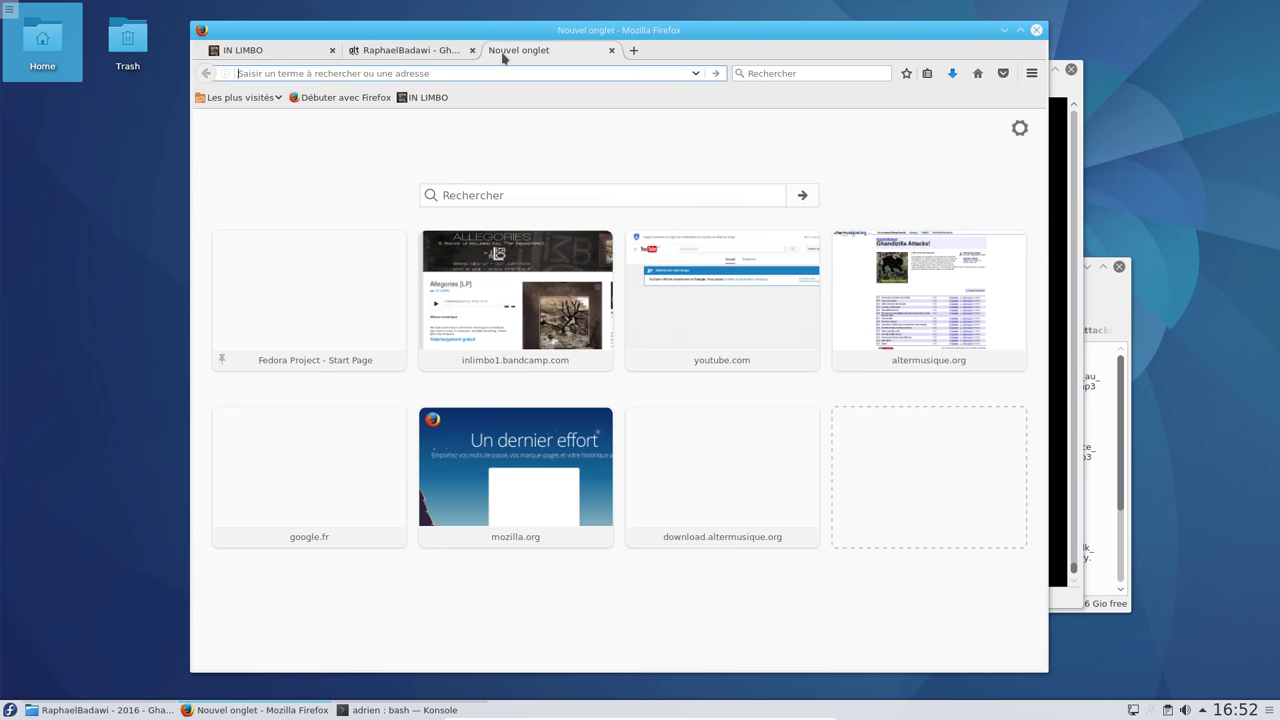
{"action": "type", "text": "linuxtrick"}
{"action": "key", "text": "Return"}
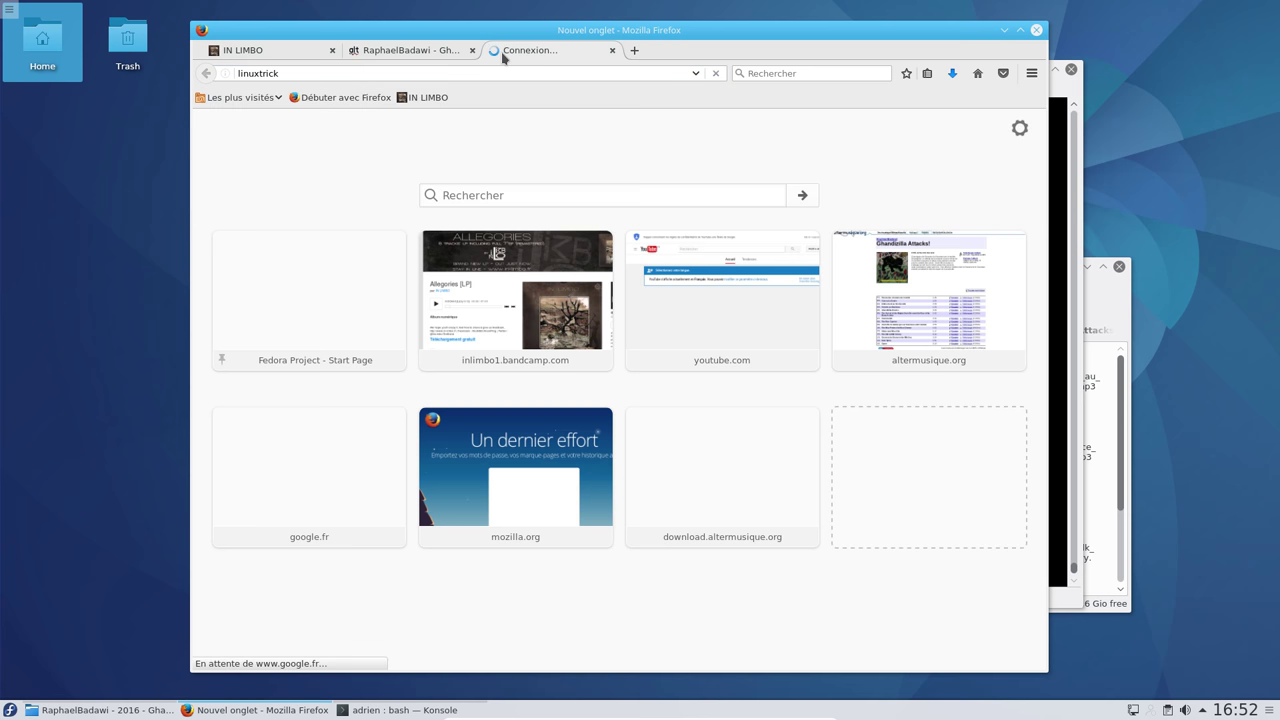
{"action": "left_click", "coordinate": [333, 384]}
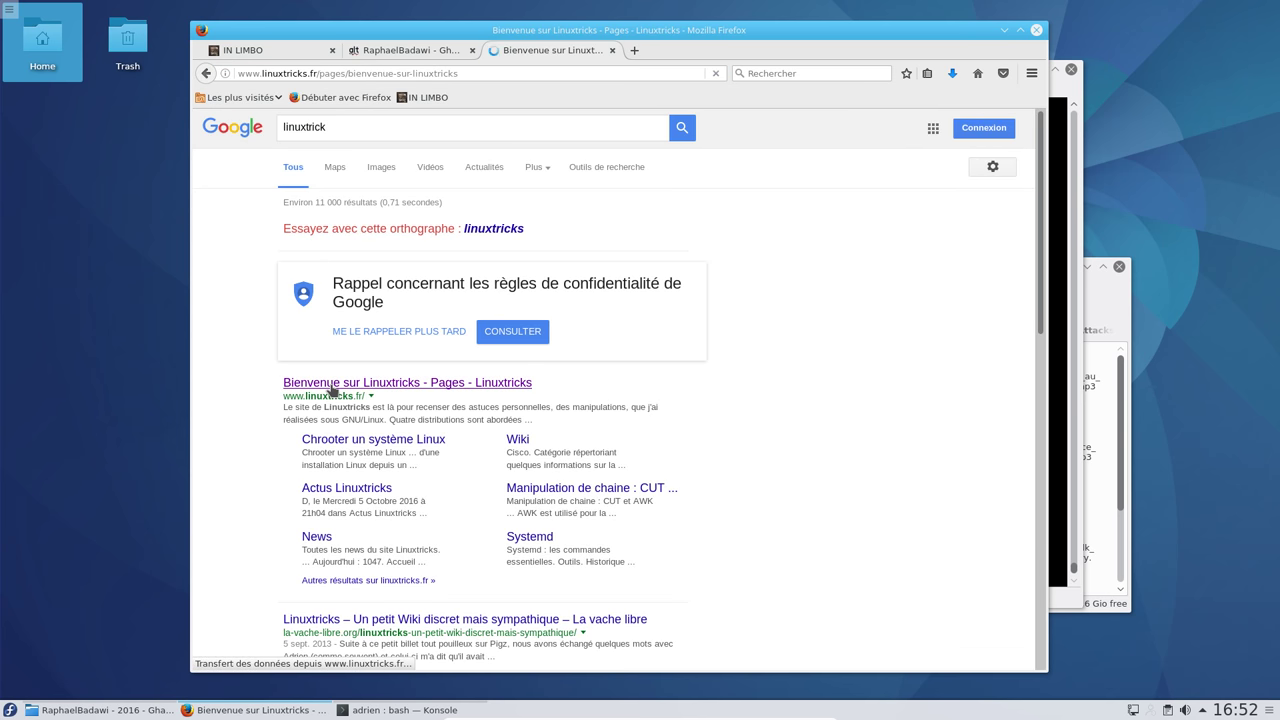
Open the article "Fedora : Installation de codecs" in the Fedora/CentOS wiki section and go to its installation commands
{"action": "mouse_move", "coordinate": [604, 232]}
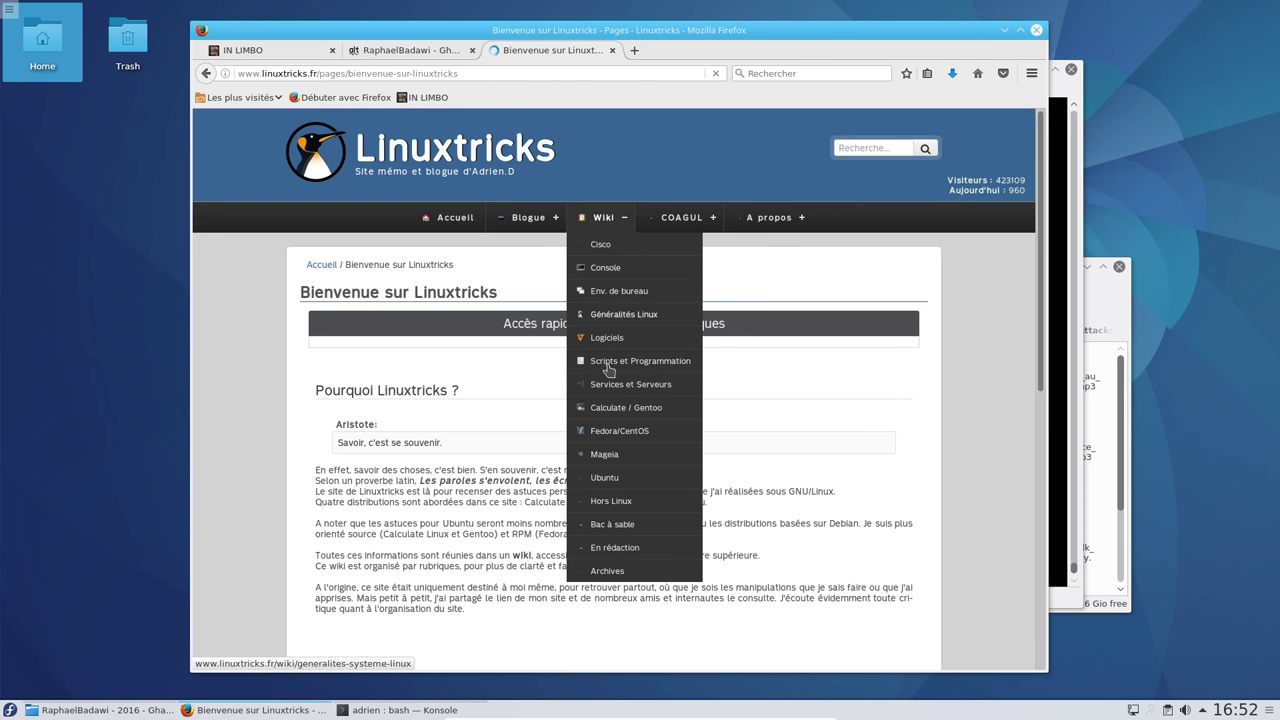
{"action": "left_click", "coordinate": [606, 436]}
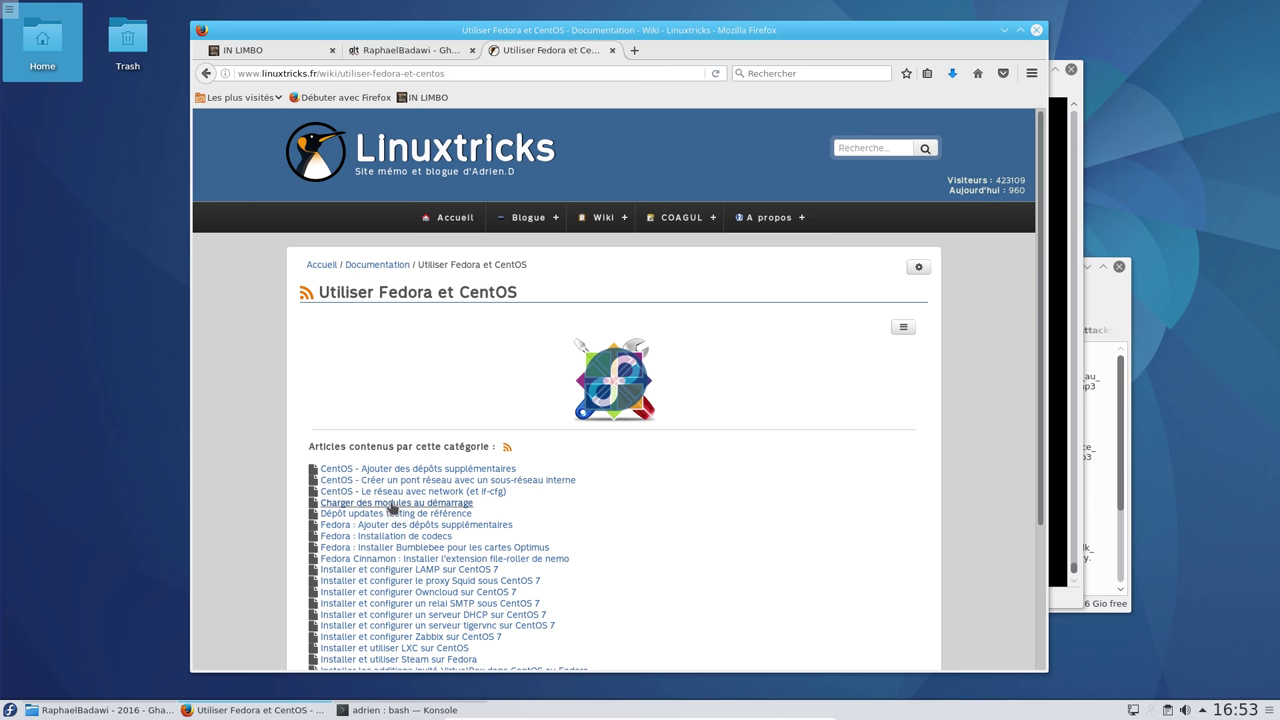
{"action": "left_click", "coordinate": [381, 537]}
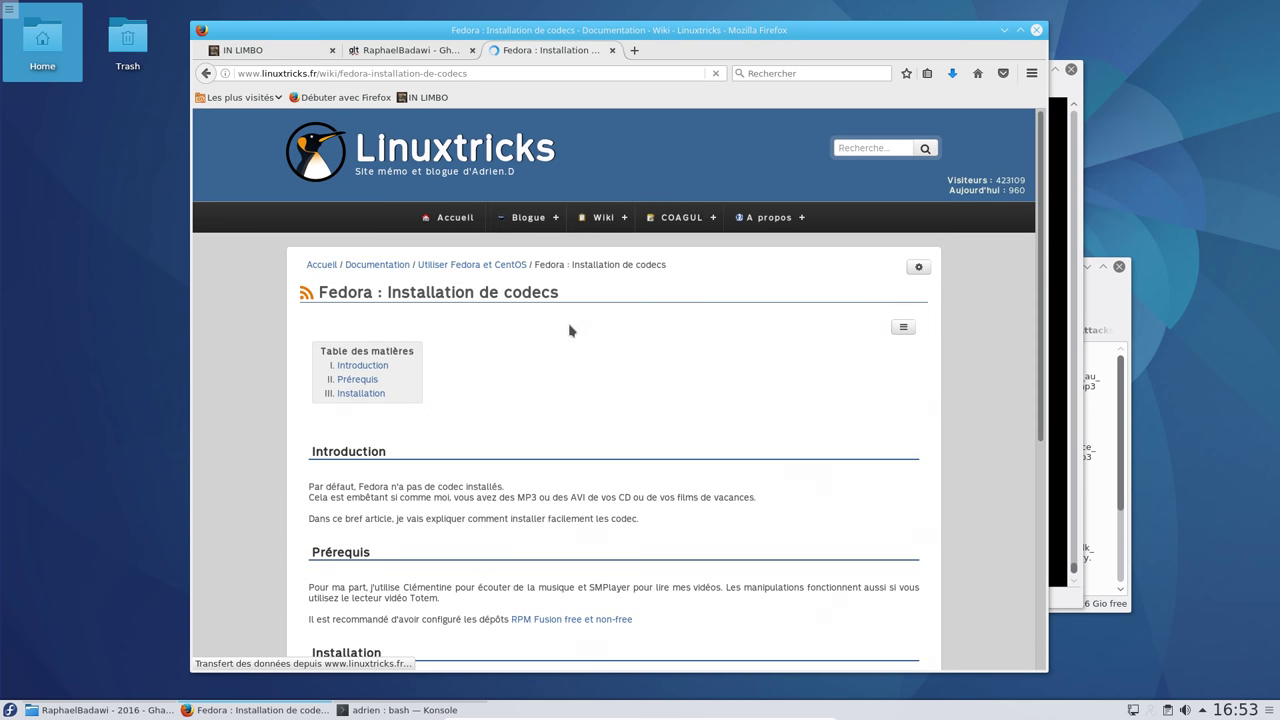
{"action": "scroll", "coordinate": [570, 330], "scroll_direction": "down", "scroll_amount": 8}
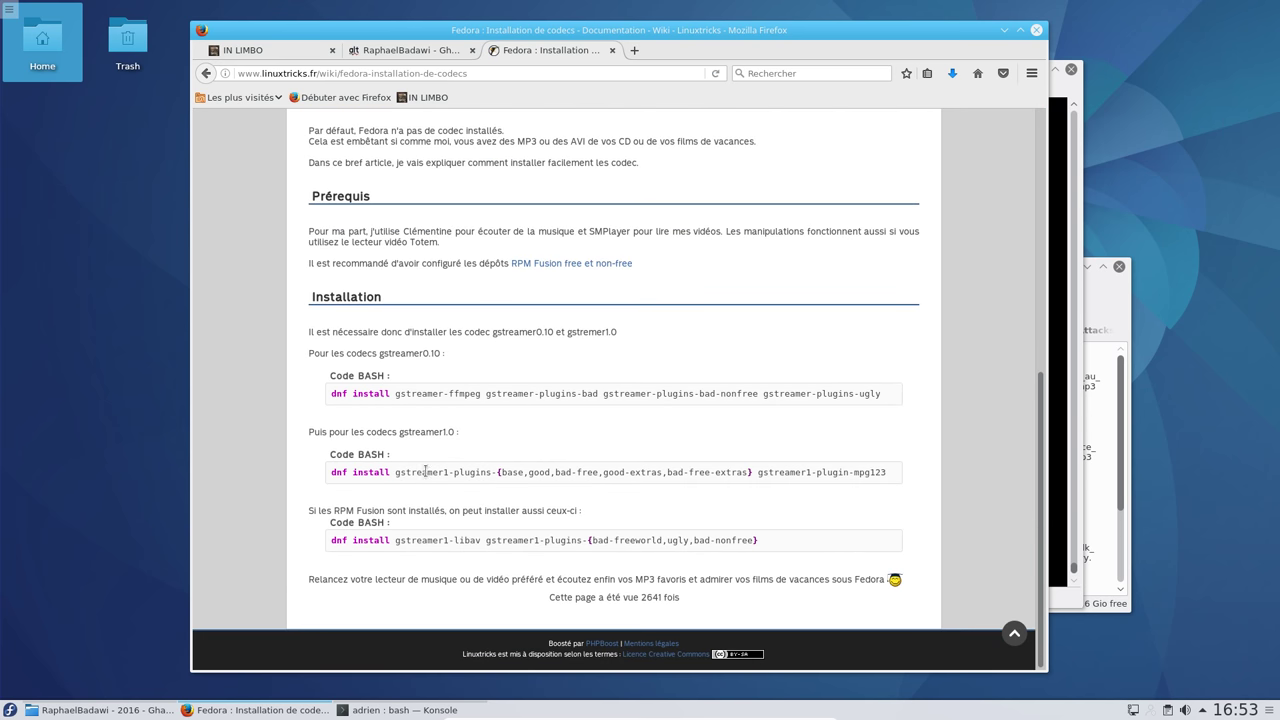
Copy the article's dnf install command for the gstreamer1.0 codecs and paste it at the Konsole prompt
{"action": "triple_click", "coordinate": [425, 472]}
{"action": "key", "text": "ctrl+c"}
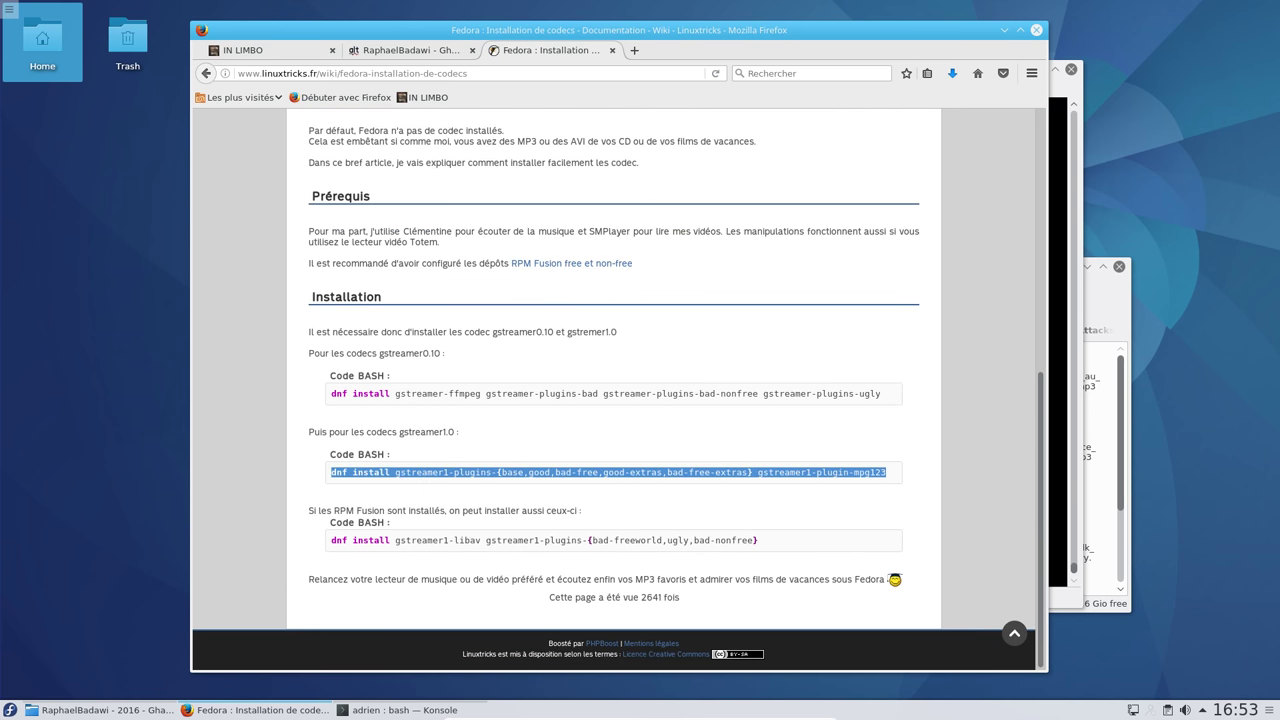
{"action": "left_click", "coordinate": [460, 710]}
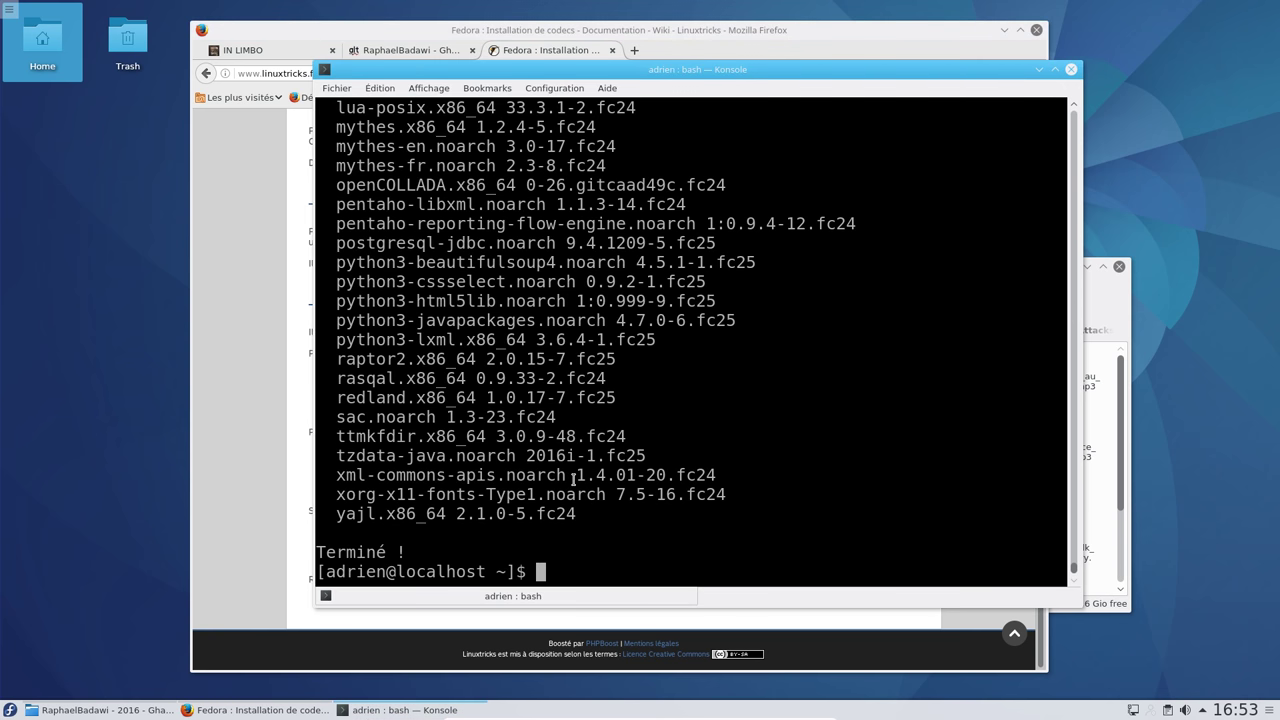
{"action": "key", "text": "ctrl+shift+v"}
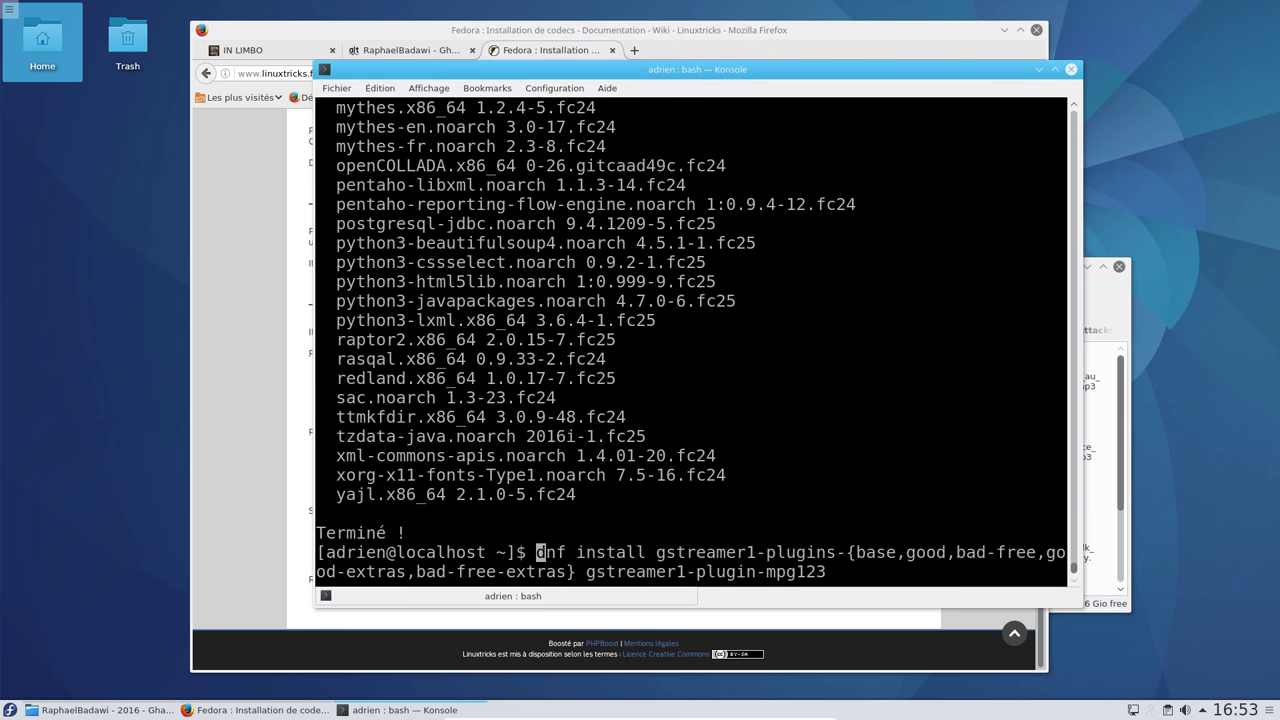
Run the pasted dnf command with sudo and accept the installation, clearing Firefox away and moving the Konsole window aside
{"action": "type", "text": "sudo"}
{"action": "key", "text": "Return"}
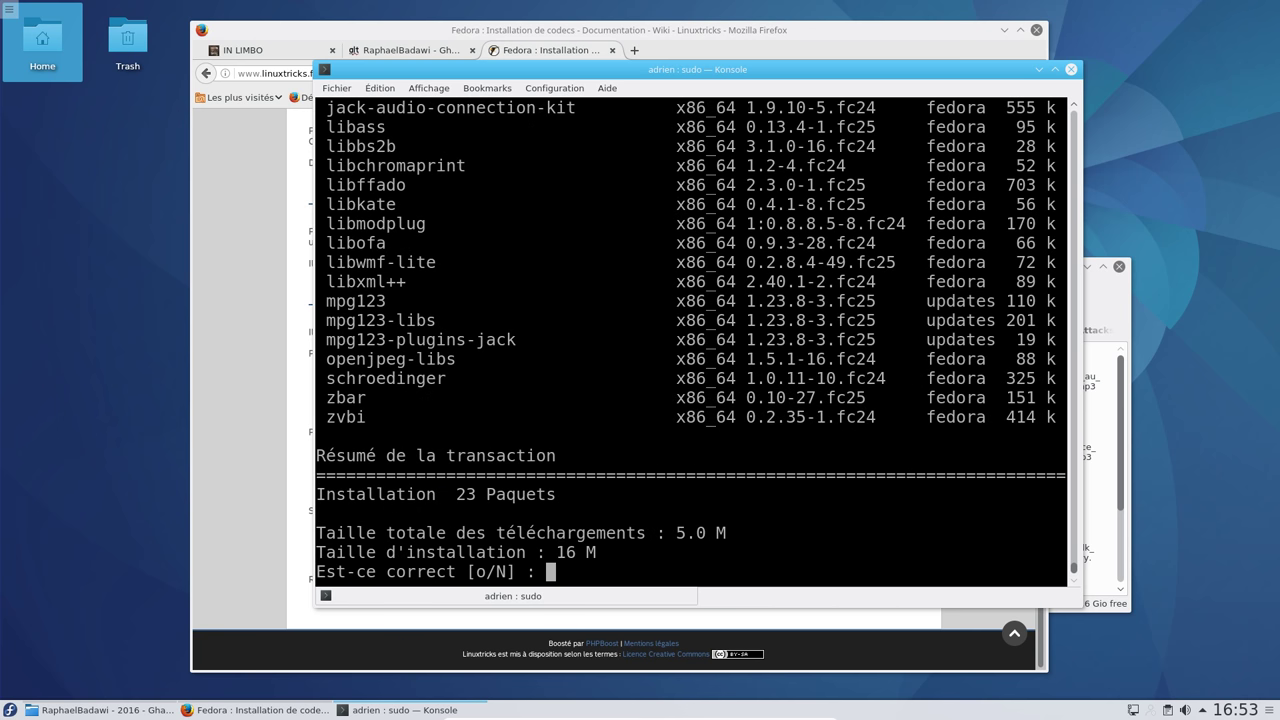
{"action": "key", "text": "Return"}
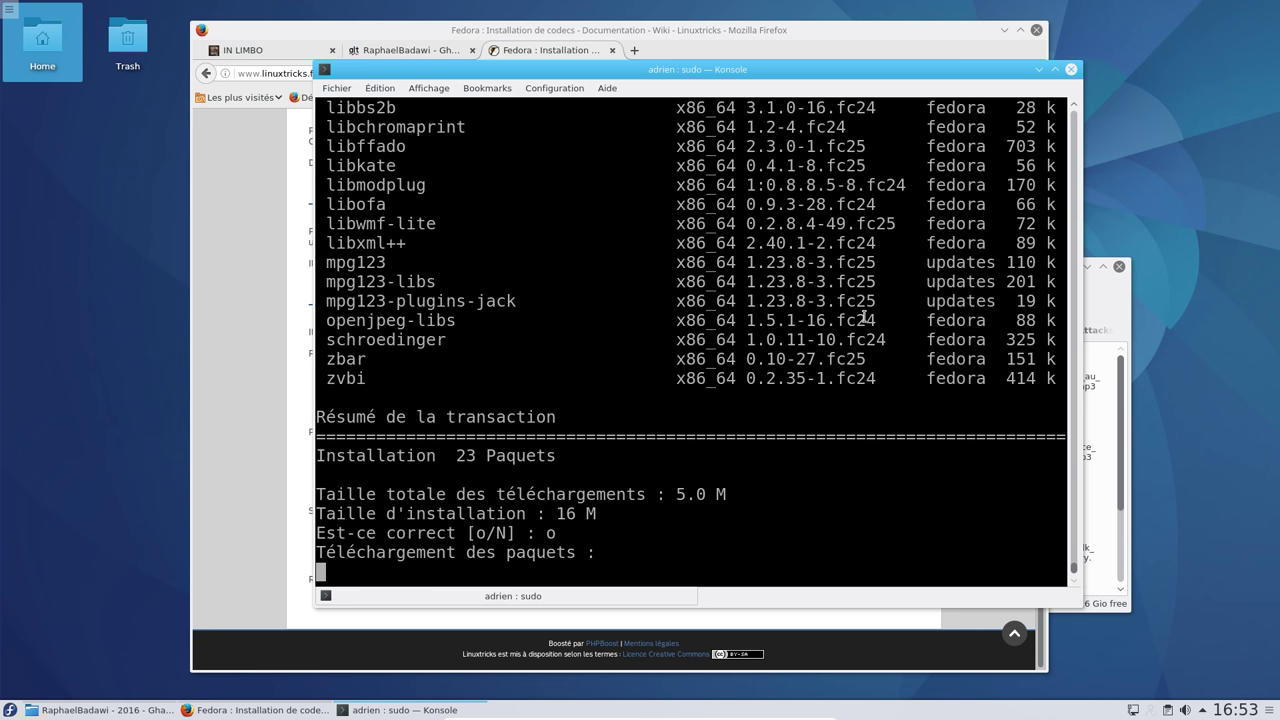
{"action": "left_click", "coordinate": [1004, 31]}
{"action": "left_click_drag", "start_coordinate": [643, 66], "coordinate": [433, 61]}
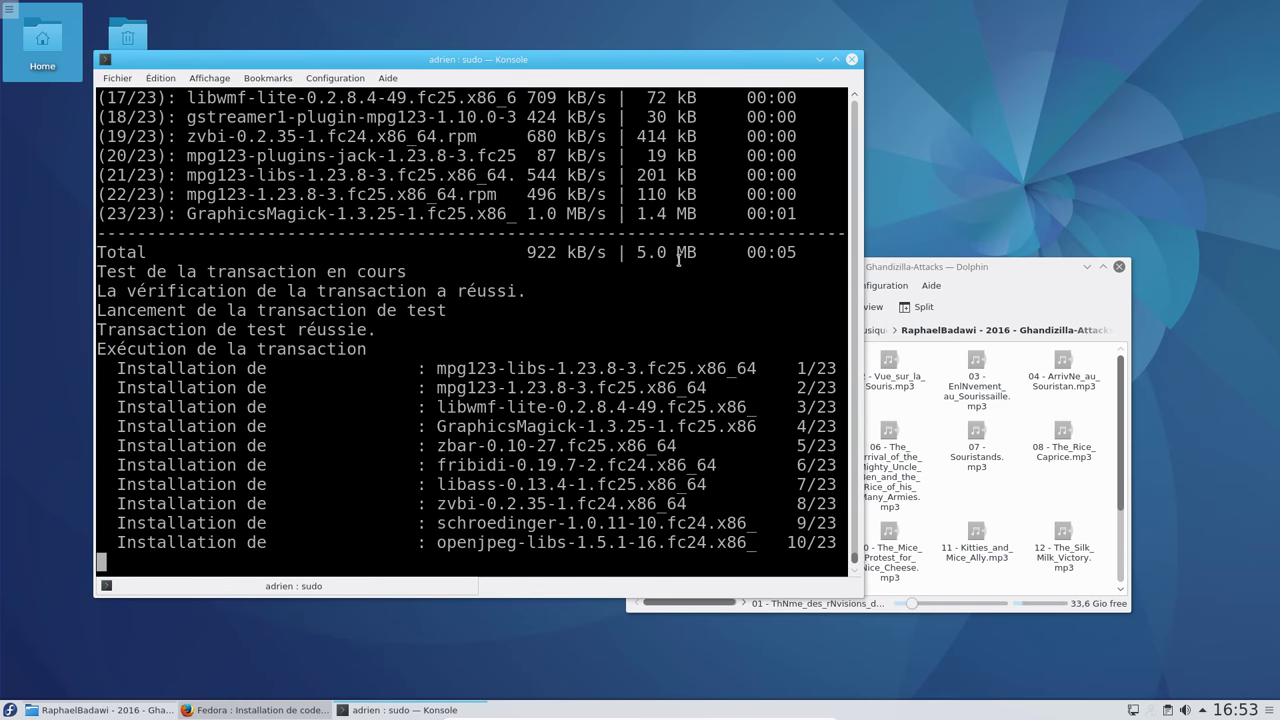
Bring Dolphin clear of Konsole and open track 01 of the Ghandizilla-Attacks album in Amarok
{"action": "left_click_drag", "start_coordinate": [929, 264], "coordinate": [993, 208]}
{"action": "left_click", "coordinate": [855, 330]}
{"action": "right_click", "coordinate": [862, 329]}
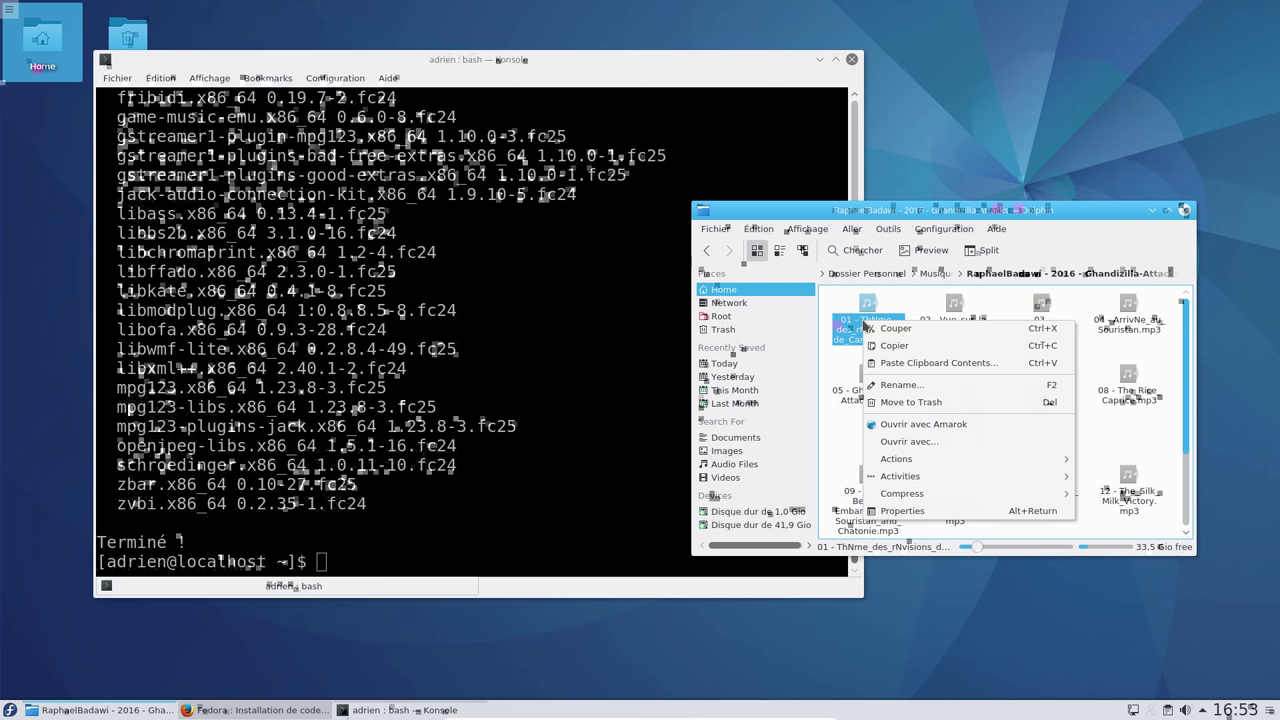
{"action": "mouse_move", "coordinate": [960, 442]}
{"action": "left_click", "coordinate": [1030, 440]}
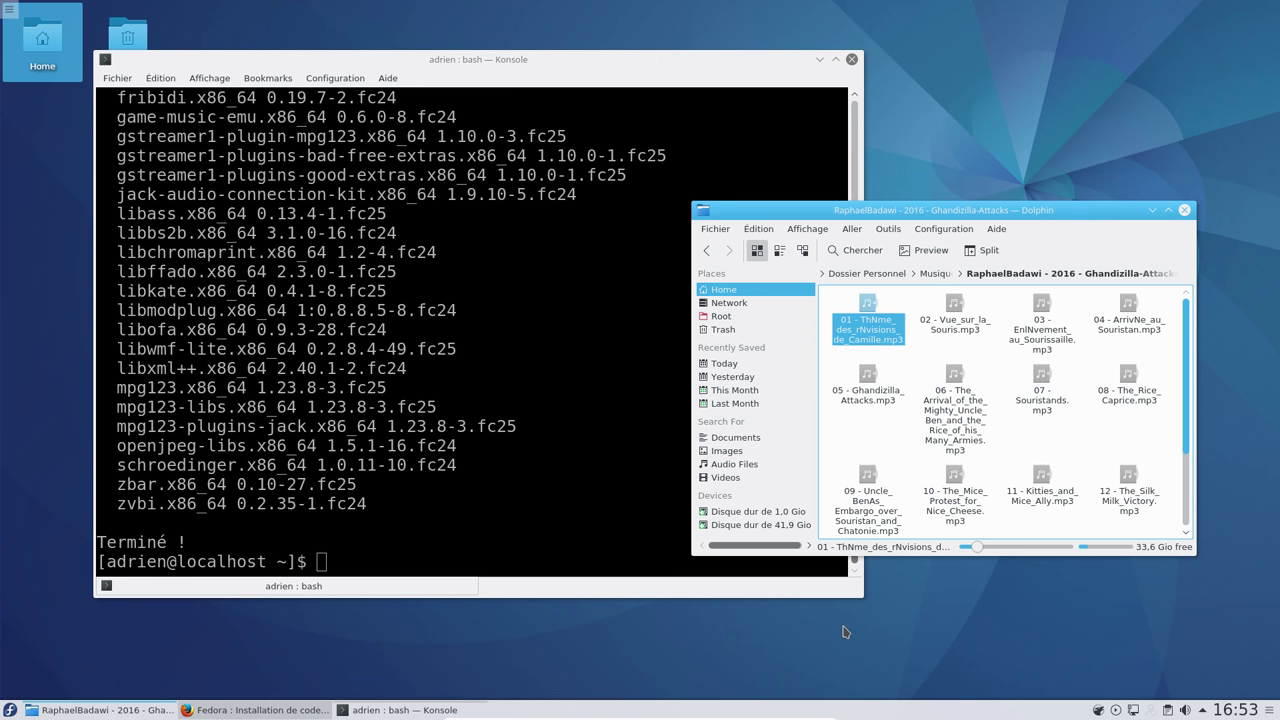
Restore Amarok from the system tray and play the first Ghandizilla Attacks! playlist track, skipping ahead to about 0:21
{"action": "right_click", "coordinate": [1099, 711]}
{"action": "left_click", "coordinate": [1081, 710]}
{"action": "right_click", "coordinate": [1097, 712]}
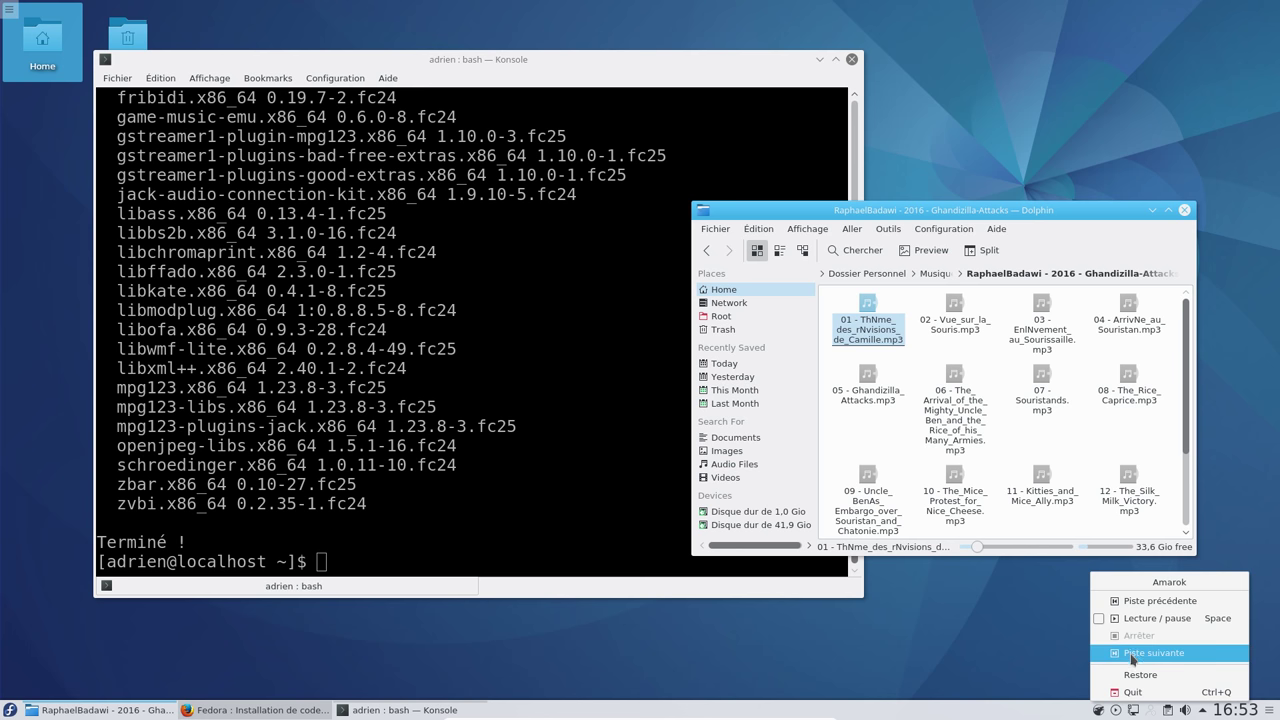
{"action": "left_click", "coordinate": [1128, 679]}
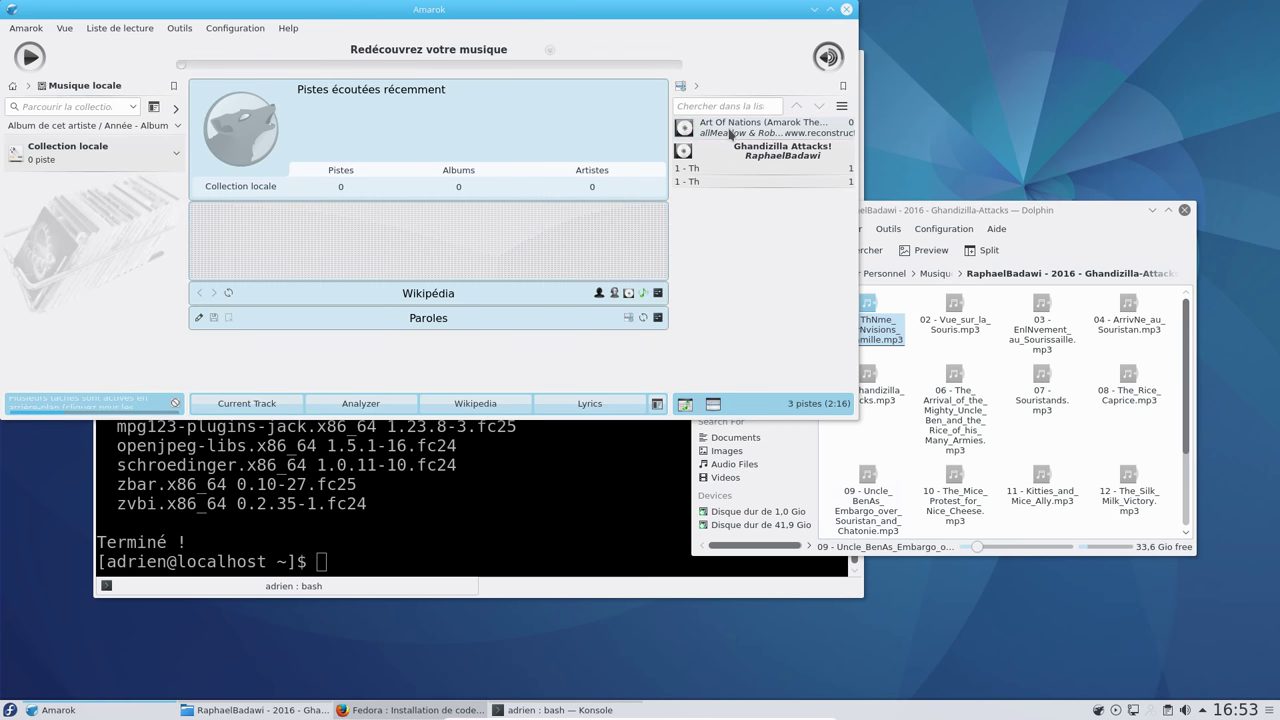
{"action": "double_click", "coordinate": [729, 176]}
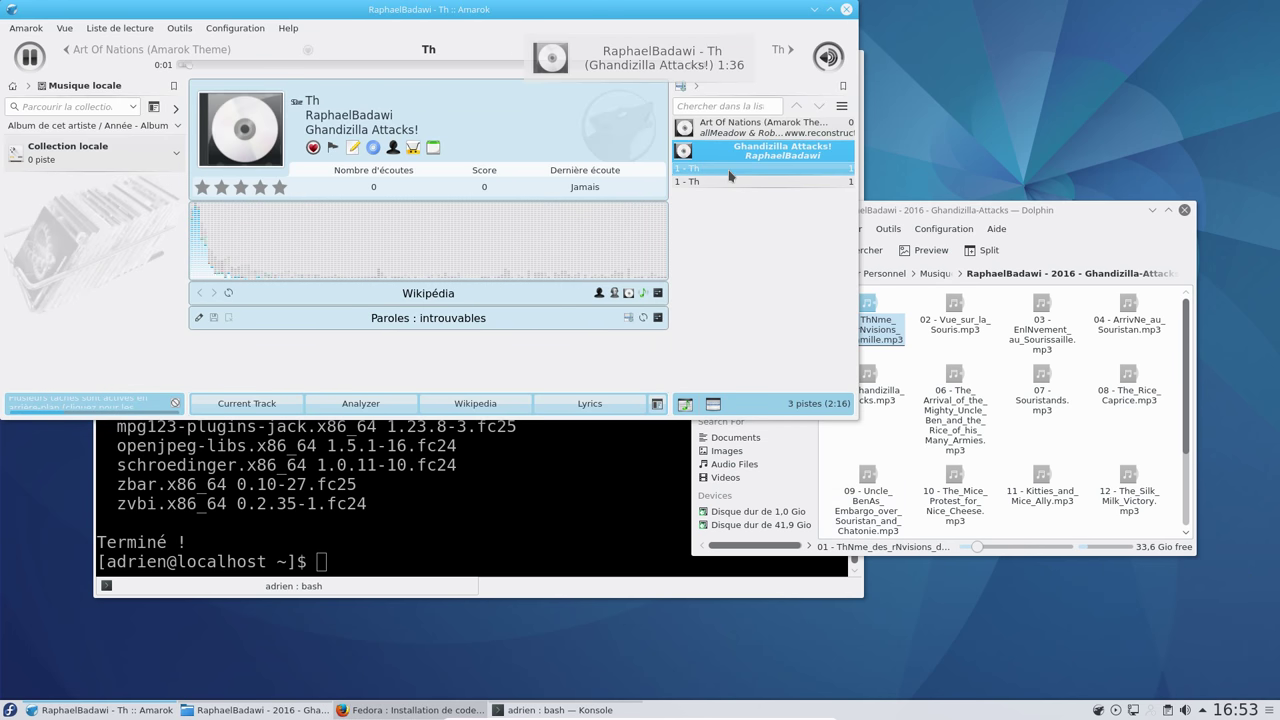
{"action": "left_click", "coordinate": [290, 65]}
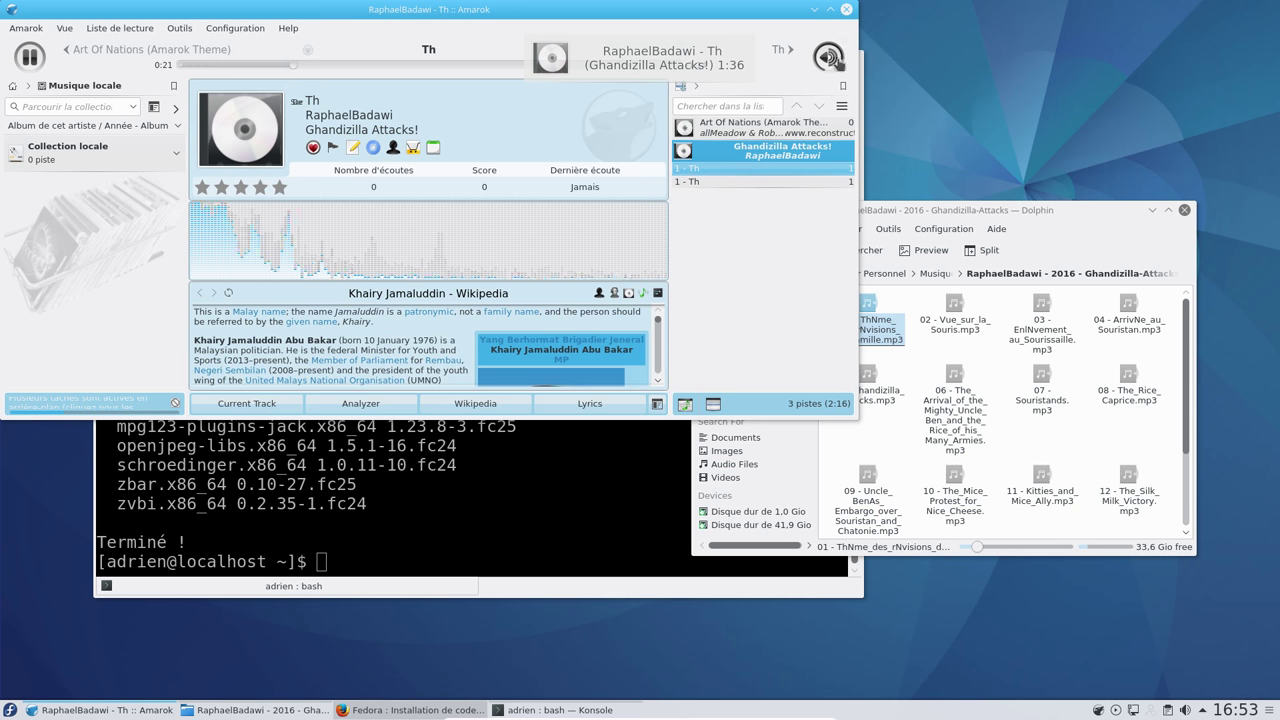
Quit Amarok, check the hidden system tray entries, and close the Dolphin album window
{"action": "left_click", "coordinate": [33, 31]}
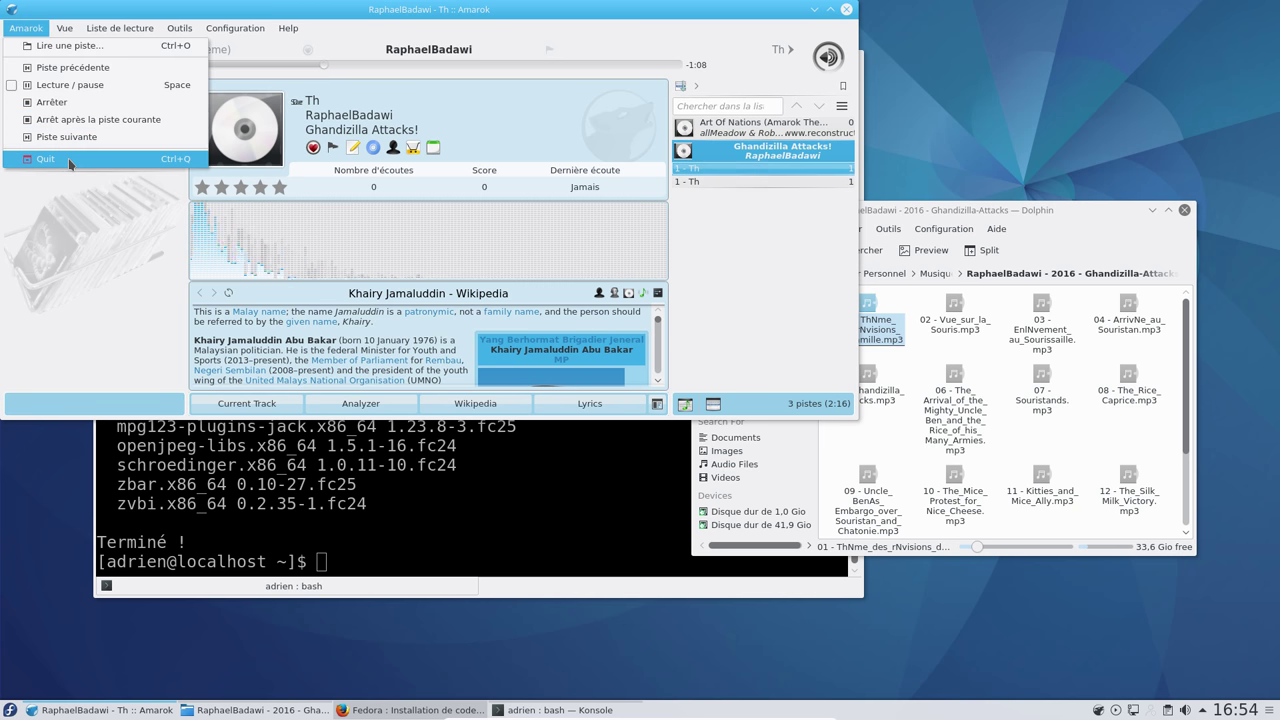
{"action": "left_click", "coordinate": [69, 161]}
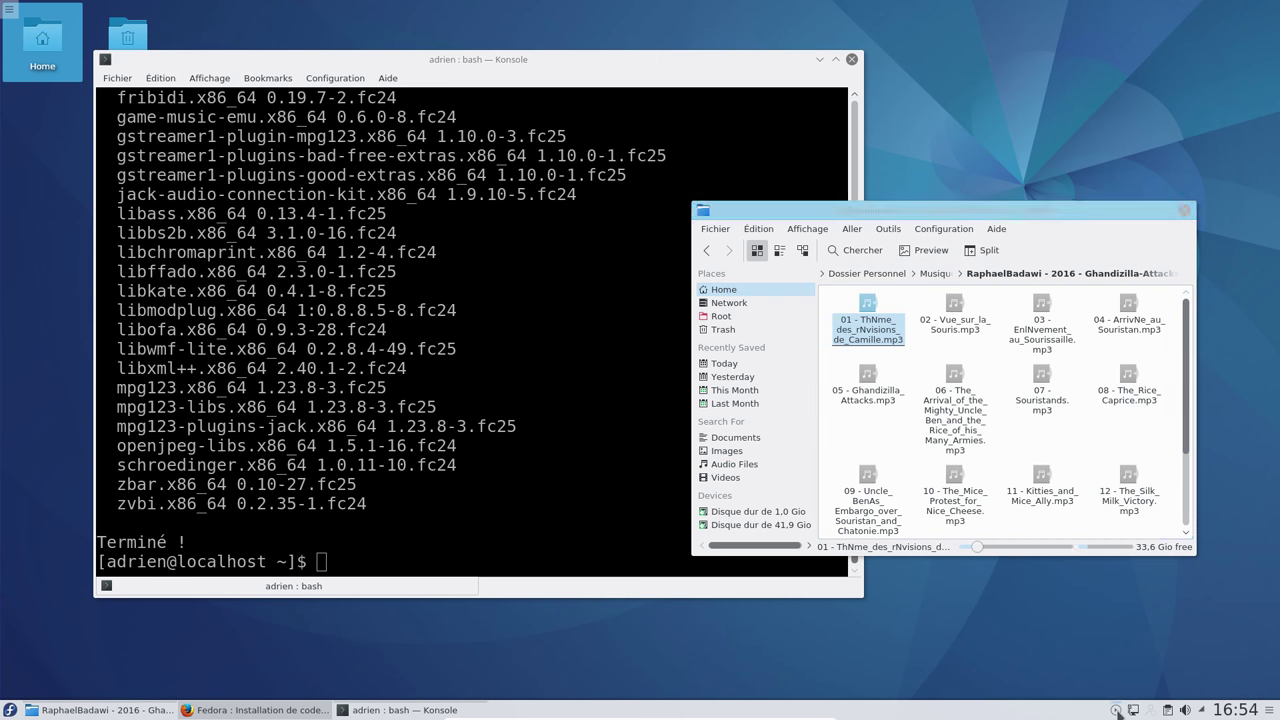
{"action": "left_click", "coordinate": [1202, 710]}
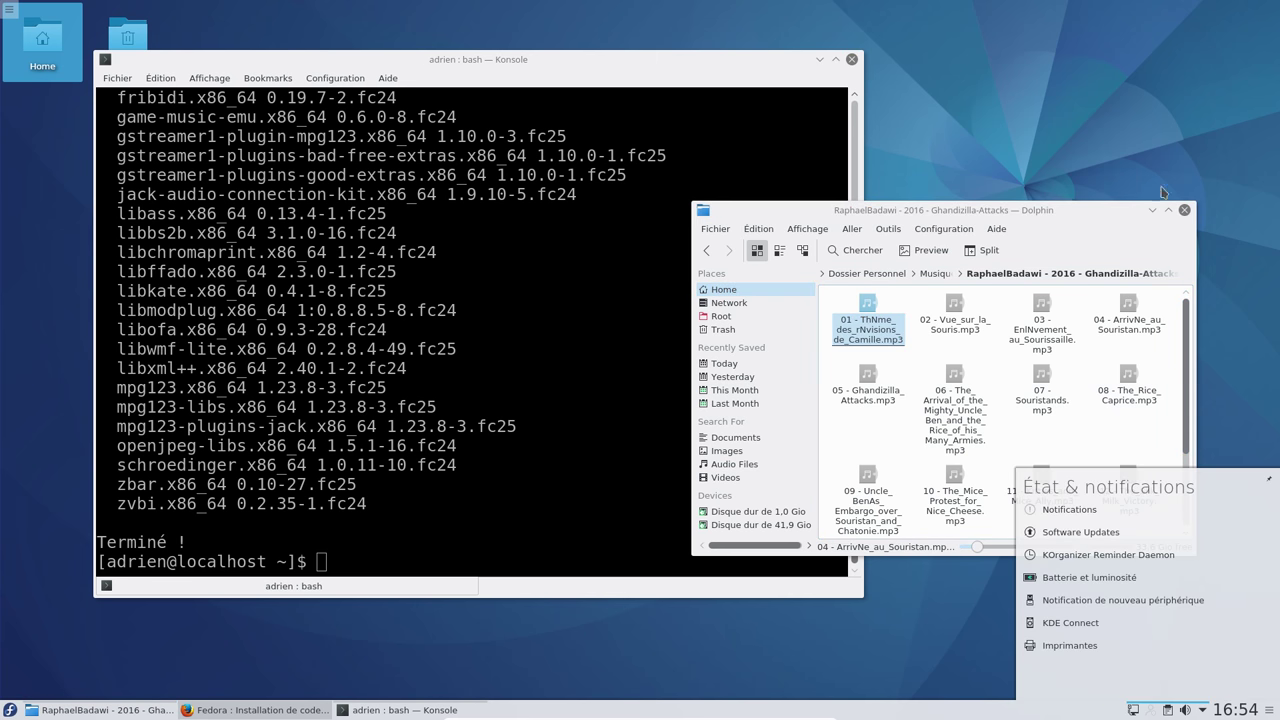
{"action": "left_click", "coordinate": [1184, 211]}
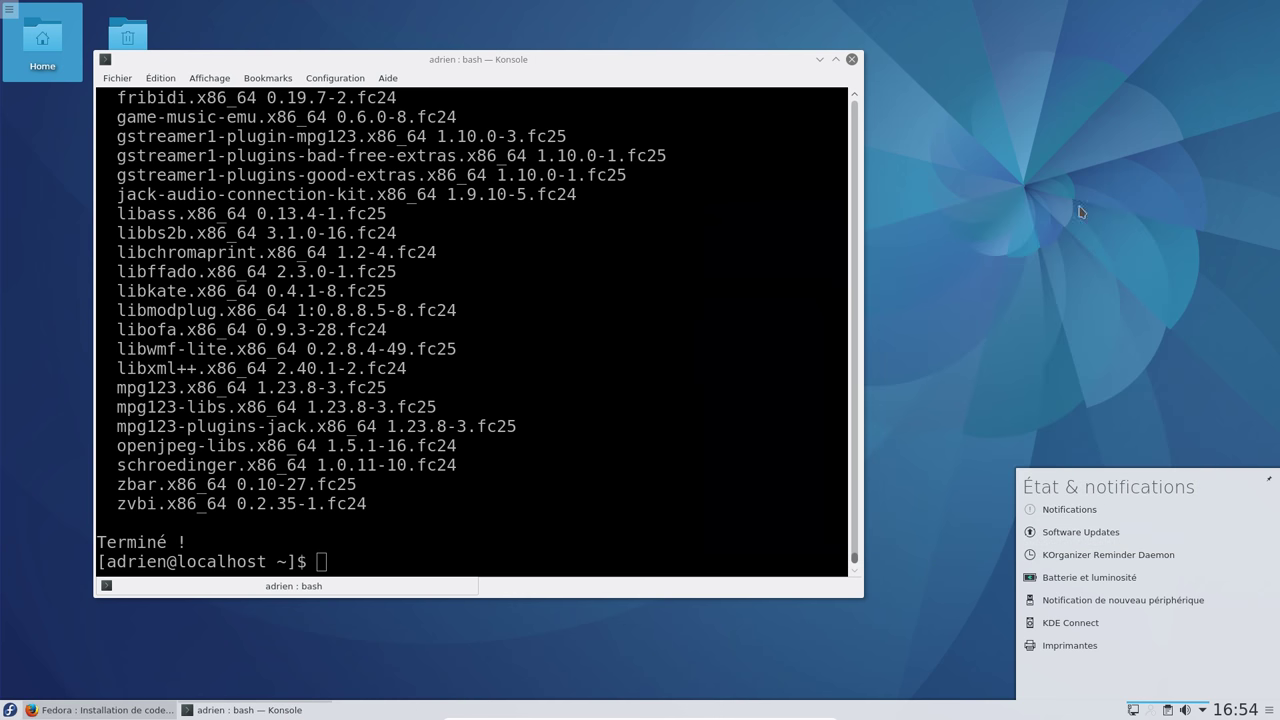
{"action": "left_click", "coordinate": [657, 299]}
Find "yum" in the application launcher, launch Yum Extender (DNF), and move its window nearer the middle of the desktop
{"action": "left_click", "coordinate": [10, 709]}
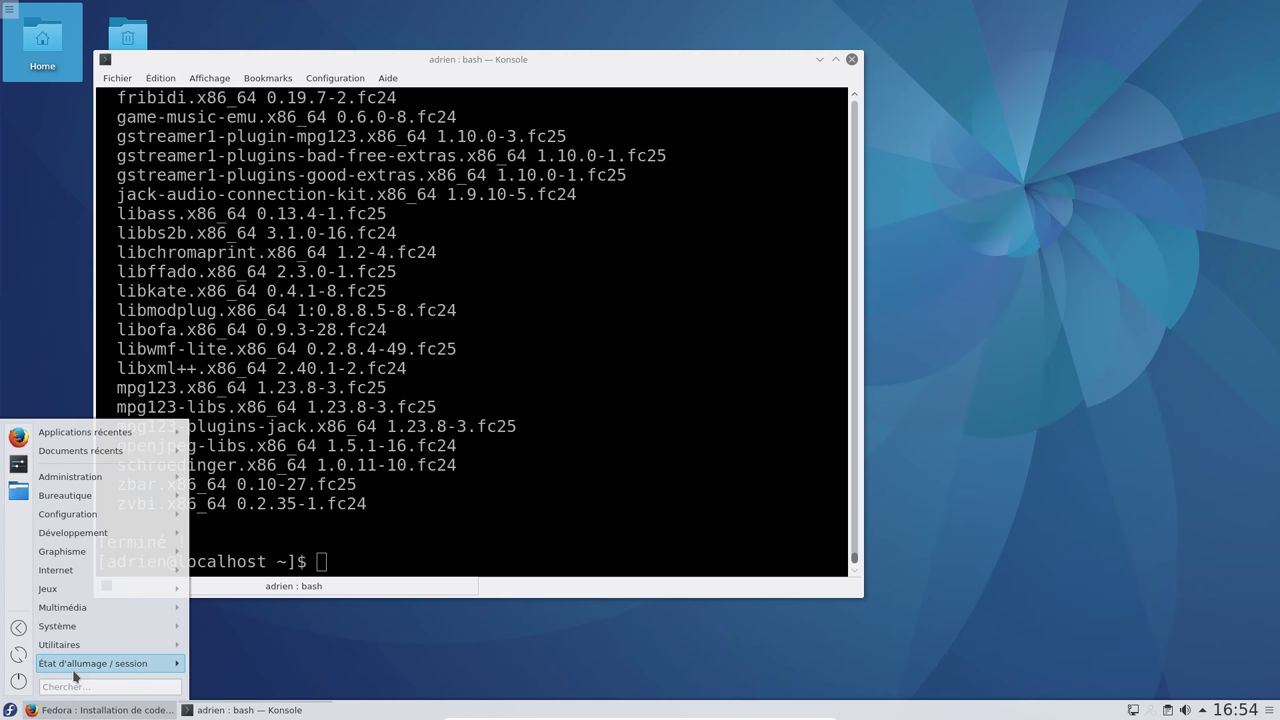
{"action": "type", "text": "yum"}
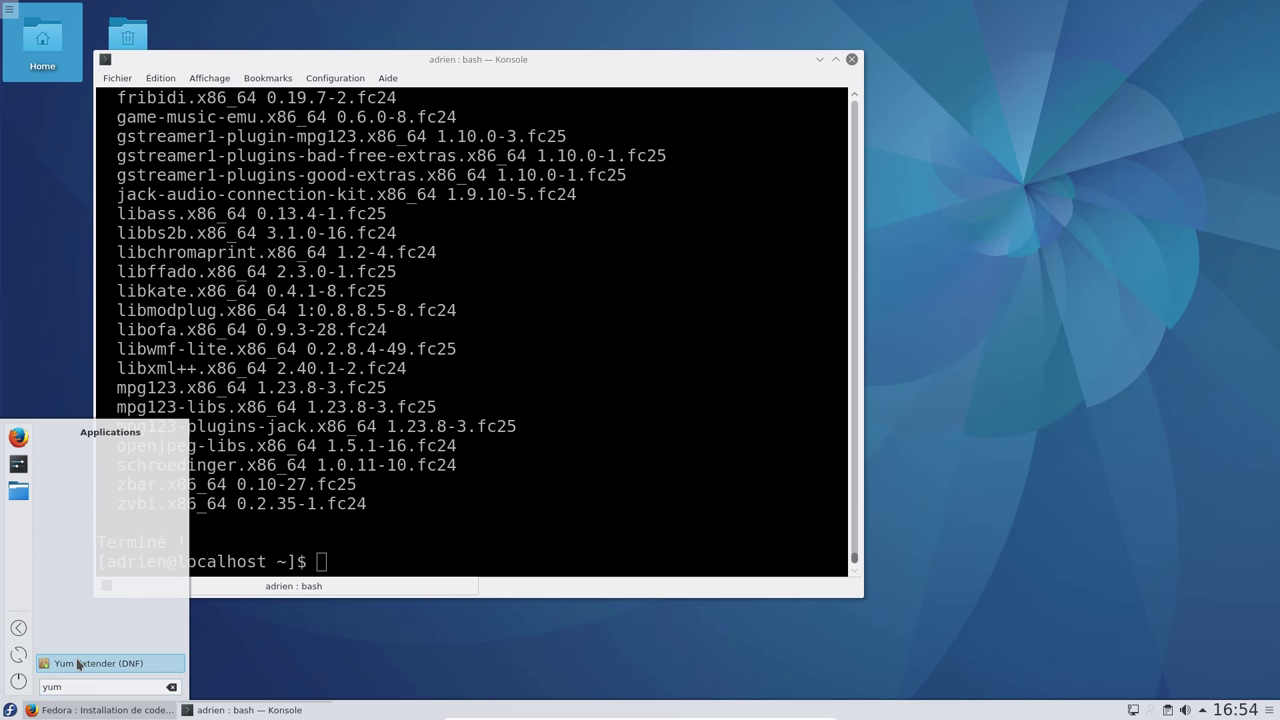
{"action": "left_click", "coordinate": [82, 663]}
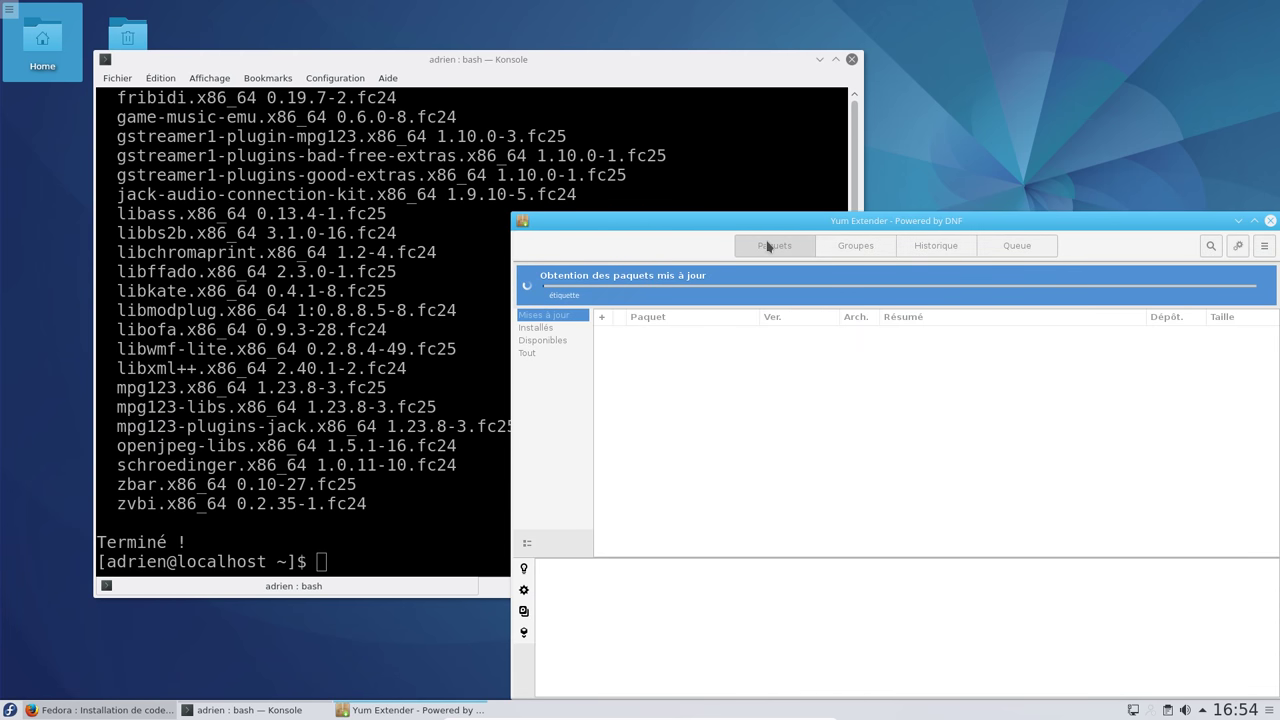
{"action": "left_click_drag", "start_coordinate": [786, 221], "coordinate": [675, 143]}
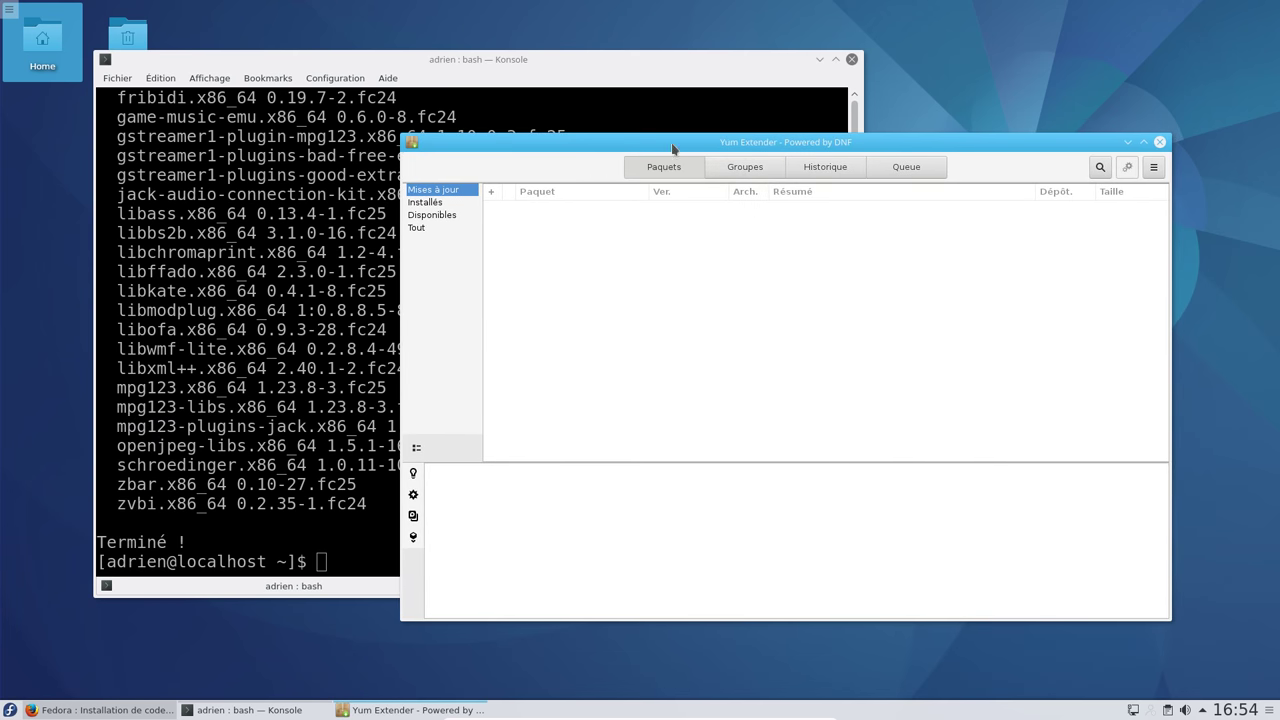
Search Yum Extender for "gimp" and mark the gimp 2.8.18-1.fc25 package for installation
{"action": "left_click", "coordinate": [1099, 168]}
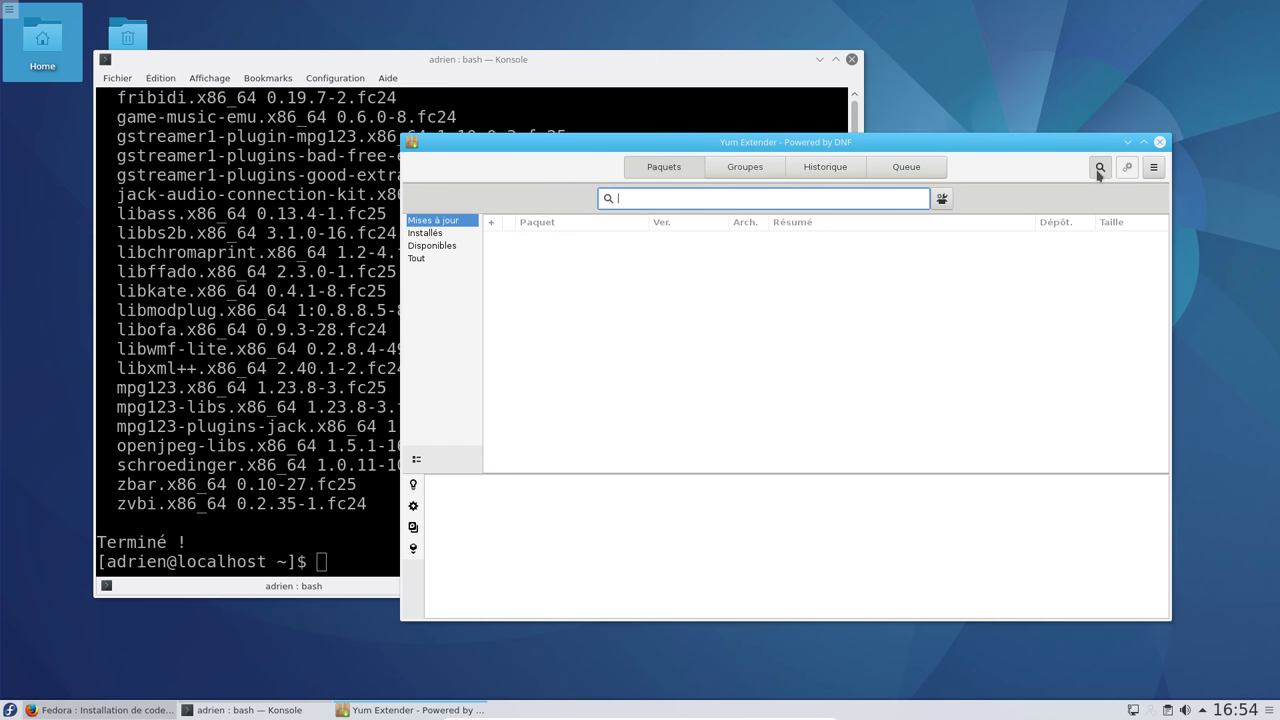
{"action": "type", "text": "gimp"}
{"action": "key", "text": "Return"}
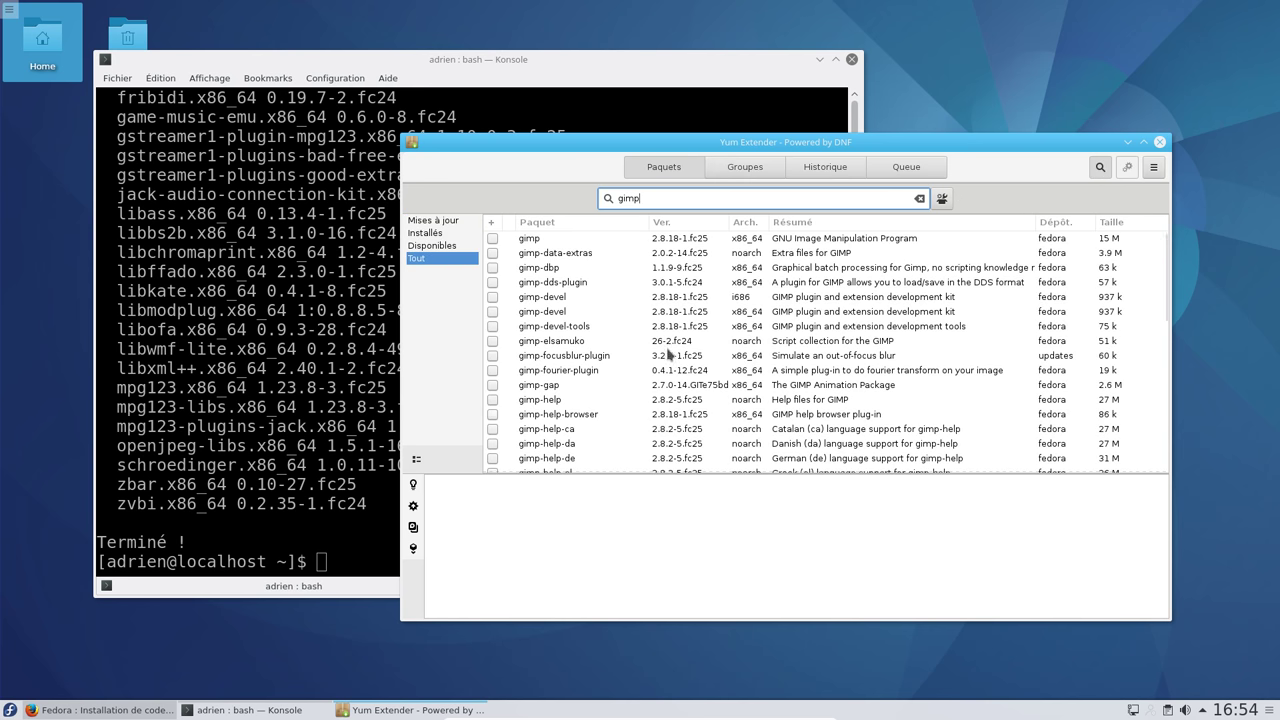
{"action": "left_click", "coordinate": [492, 239]}
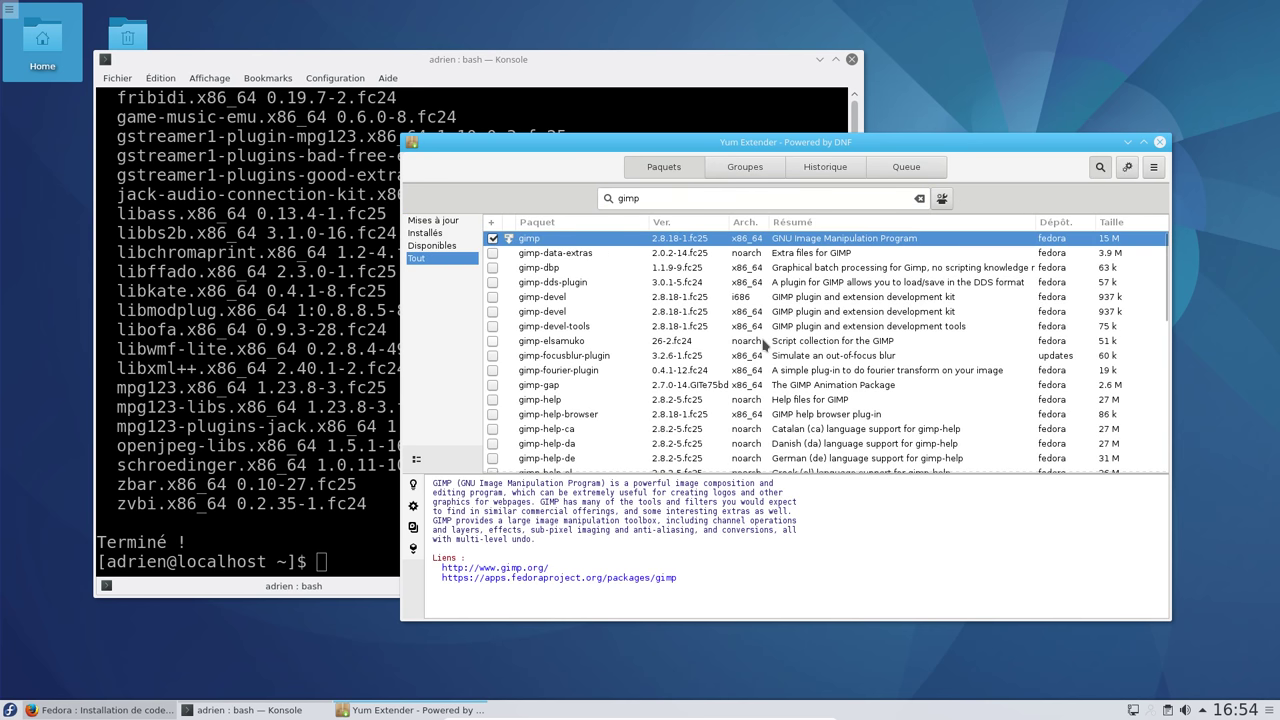
Apply the queued gimp installation with its dependencies and authorise it with the account password
{"action": "left_click", "coordinate": [1126, 170]}
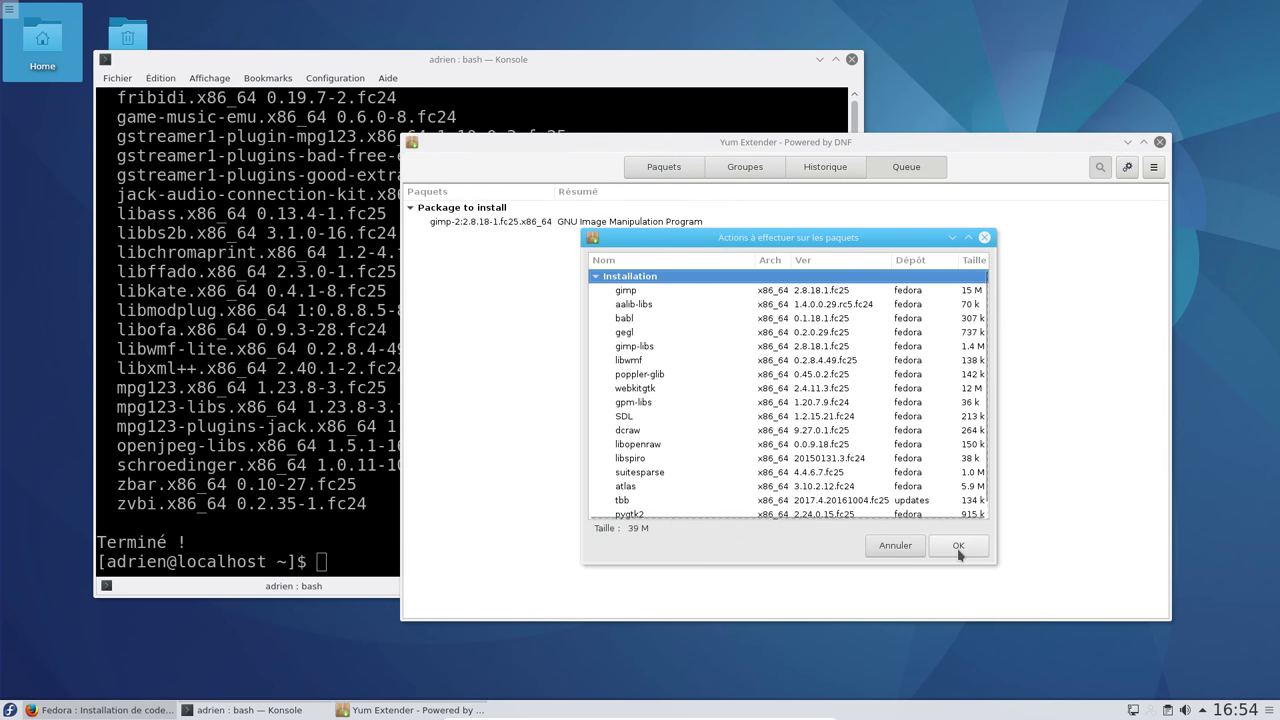
{"action": "left_click", "coordinate": [958, 548]}
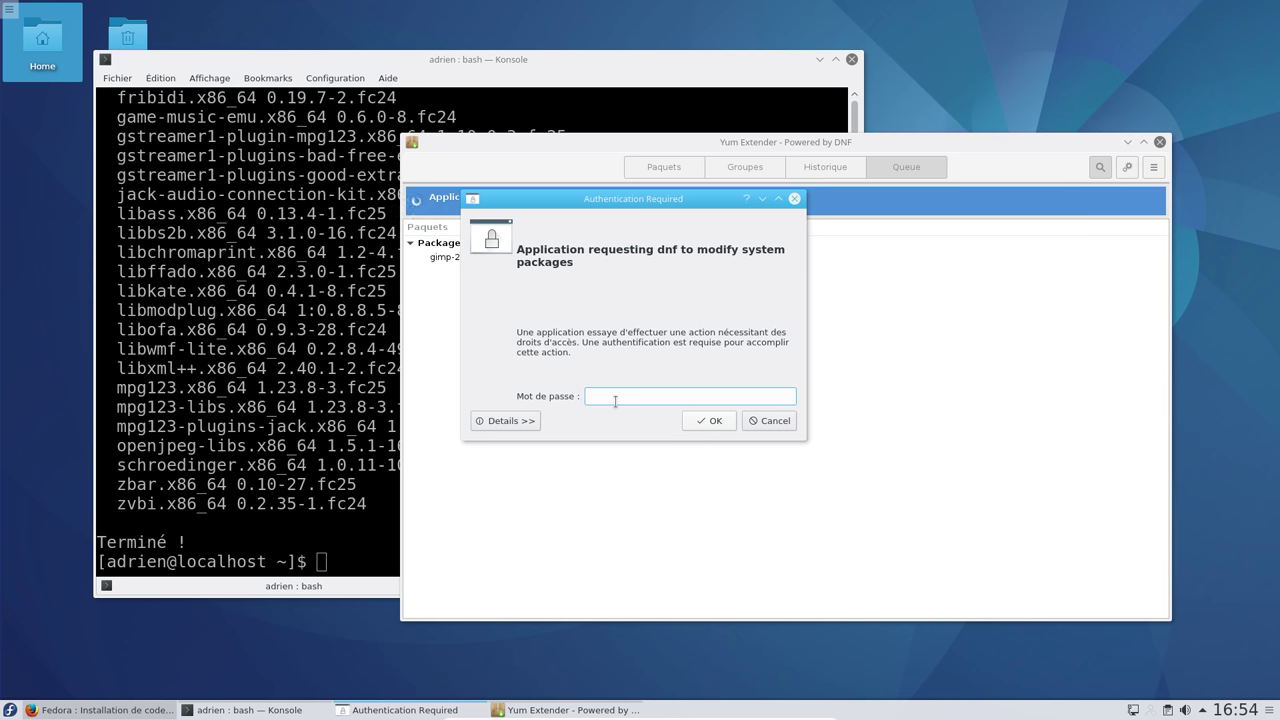
{"action": "key", "text": "Return"}
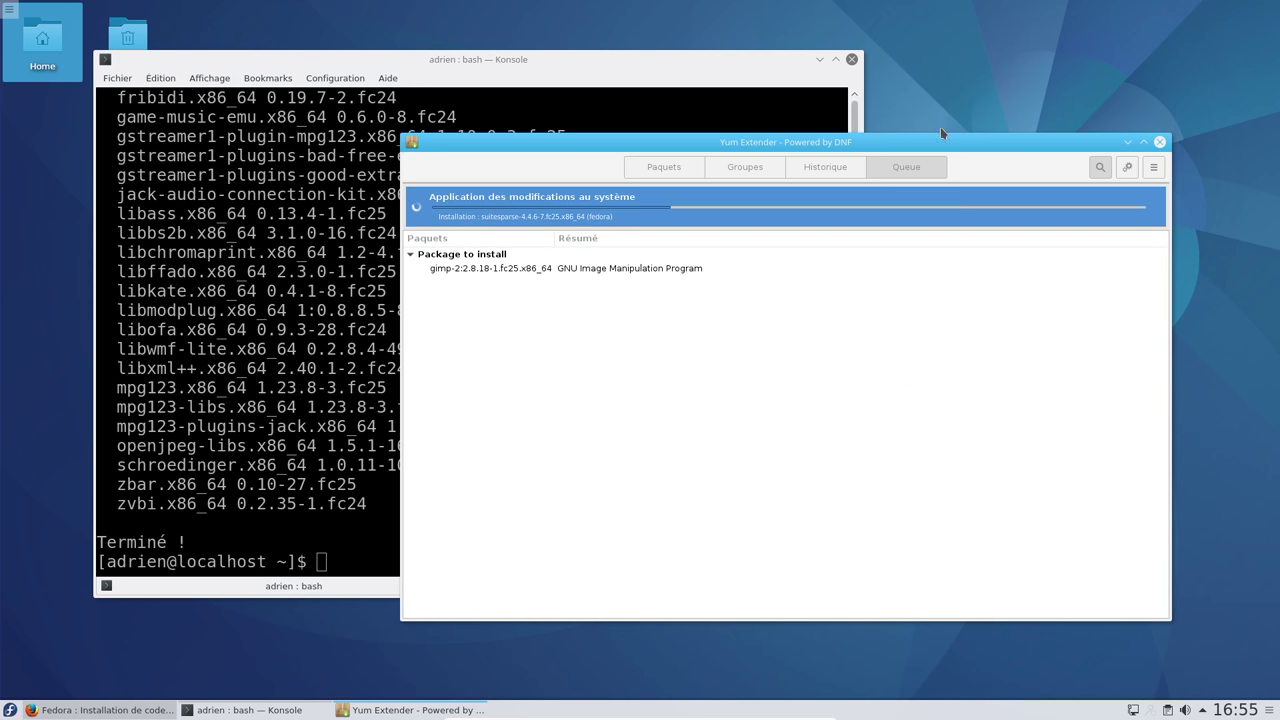
Close the Konsole window and launch GIMP by running "gimp" from the desktop's command runner
{"action": "left_click", "coordinate": [852, 60]}
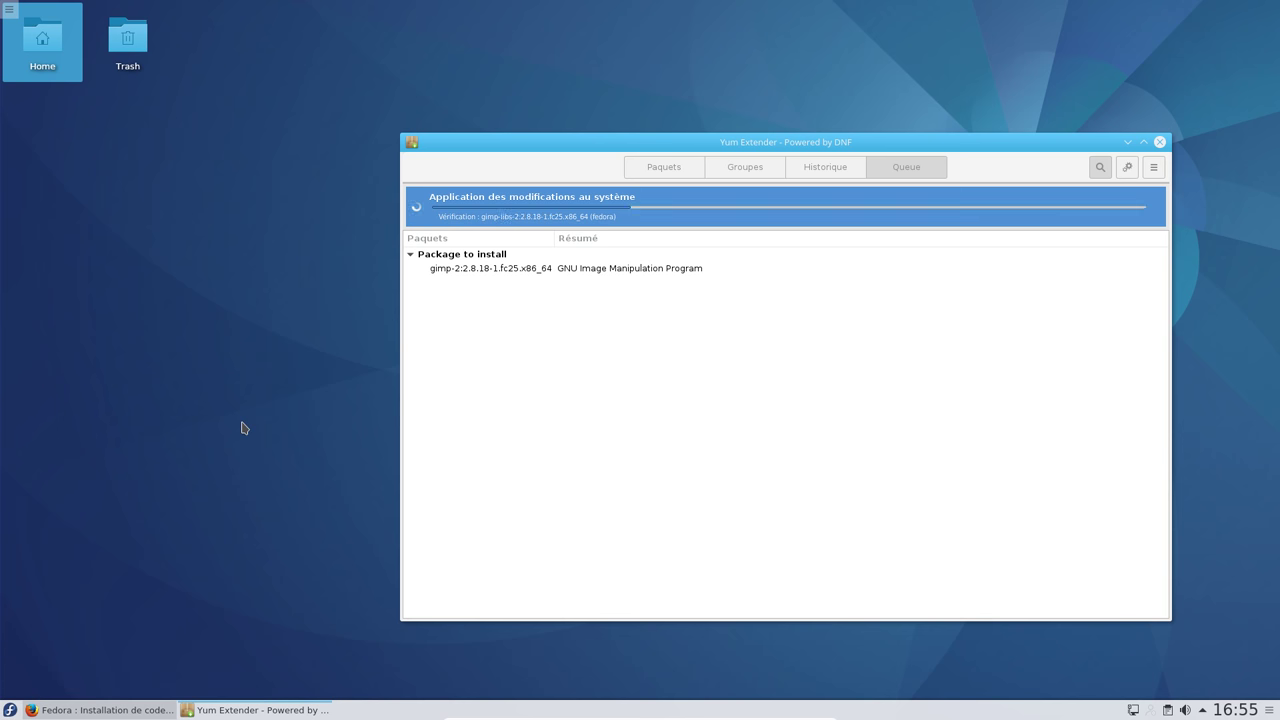
{"action": "key", "text": "alt+F2"}
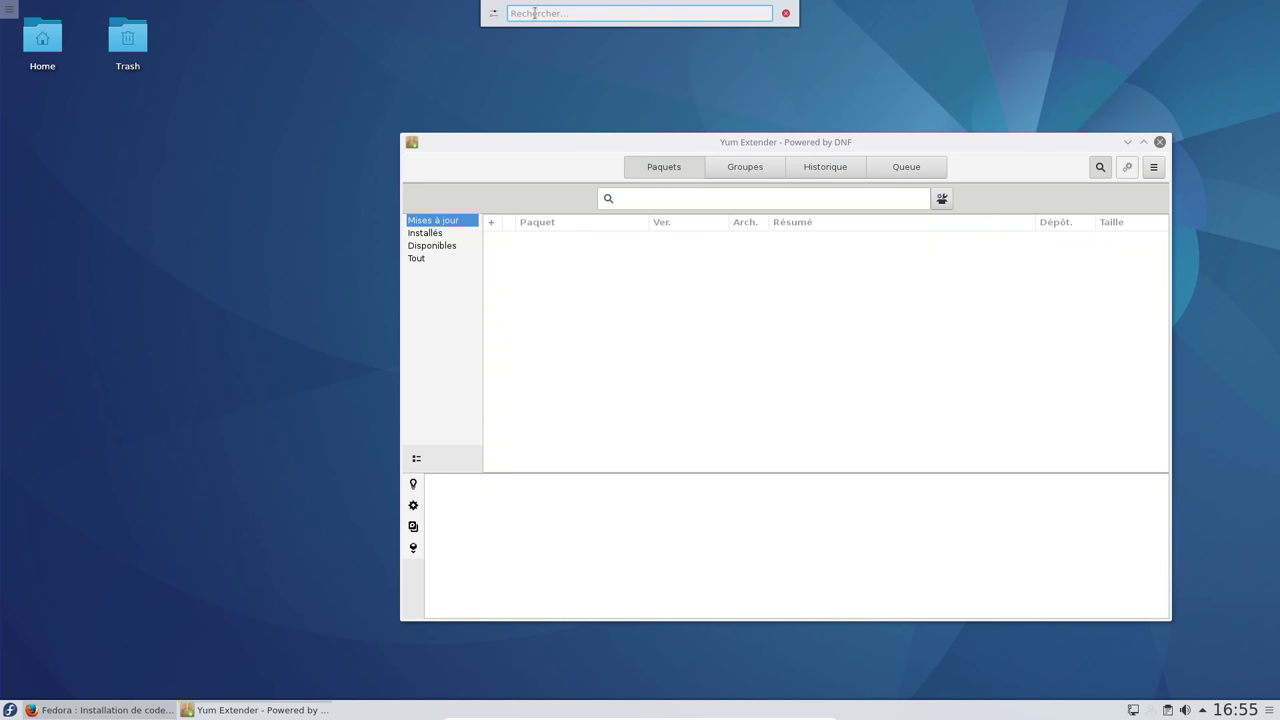
{"action": "type", "text": "gimp"}
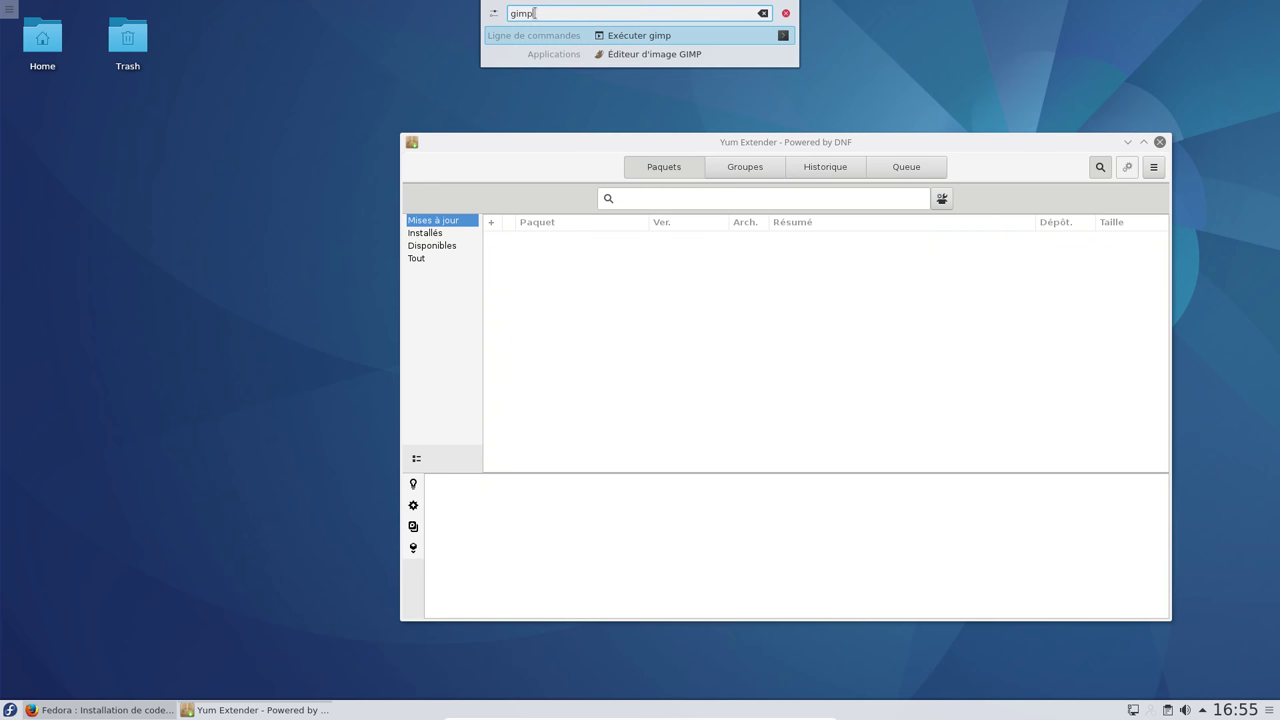
{"action": "key", "text": "Return"}
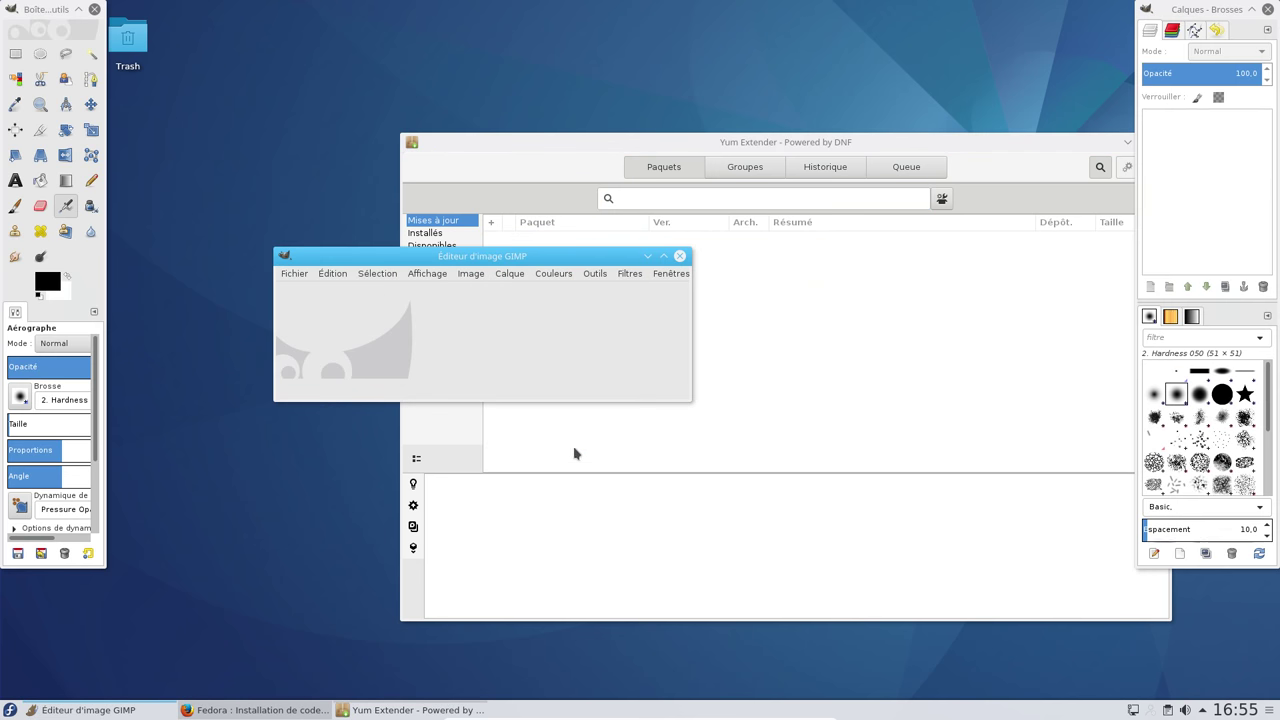
Switch GIMP to single-window mode (Mode fenêtre unique) and move its window higher on the desktop
{"action": "left_click", "coordinate": [372, 275]}
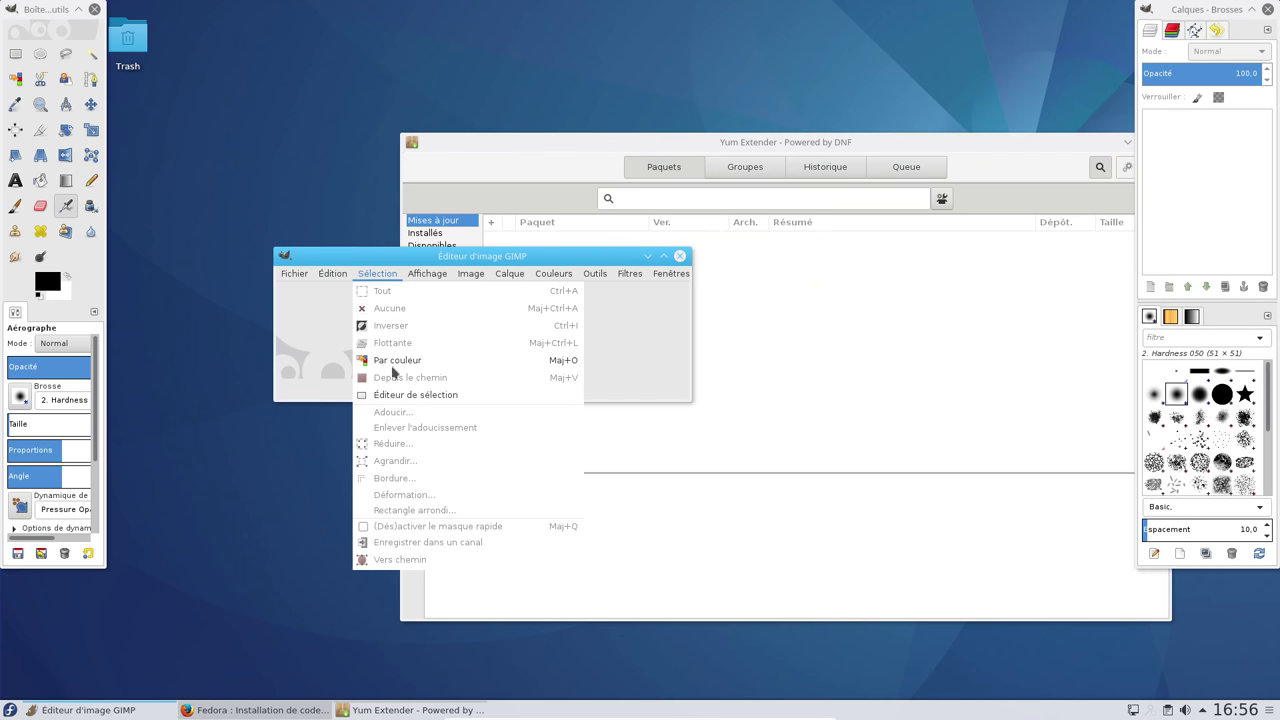
{"action": "mouse_move", "coordinate": [670, 275]}
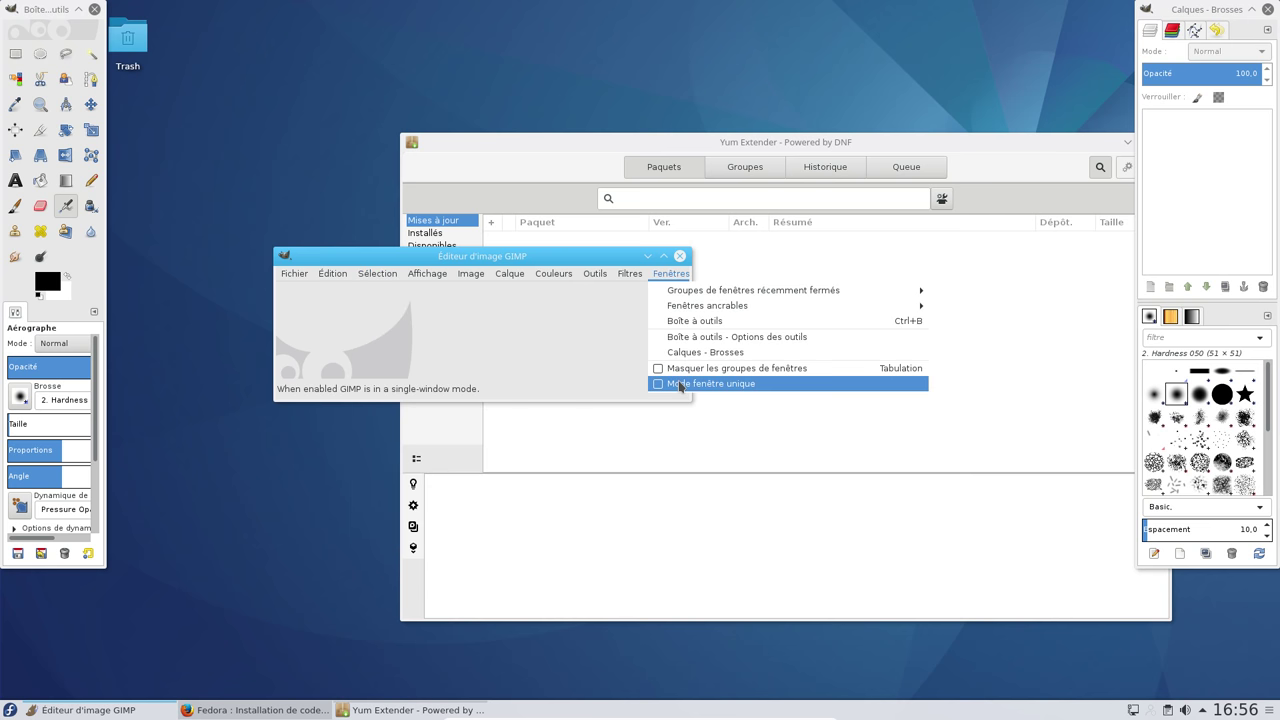
{"action": "left_click", "coordinate": [678, 382]}
{"action": "left_click_drag", "start_coordinate": [463, 174], "coordinate": [447, 96]}
Look through GIMP's French Sélection and Fichier commands, including the Créer logo options, and quit GIMP
{"action": "left_click", "coordinate": [360, 106]}
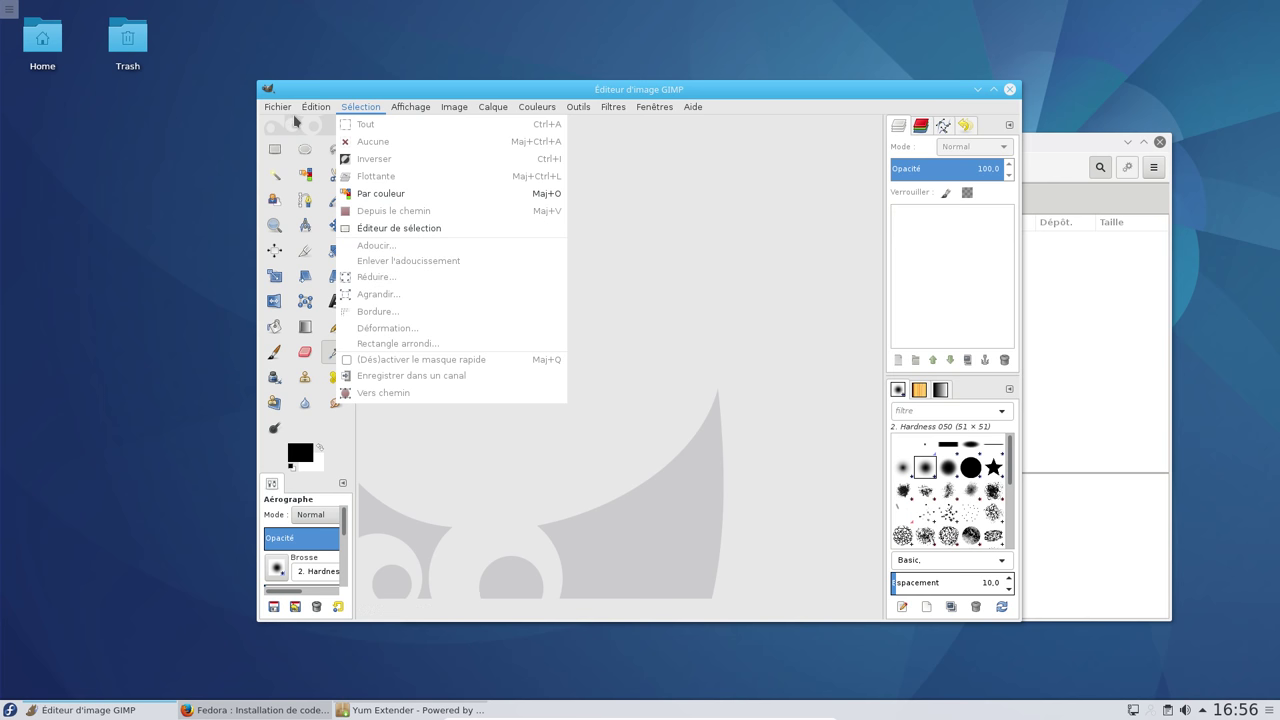
{"action": "mouse_move", "coordinate": [288, 108]}
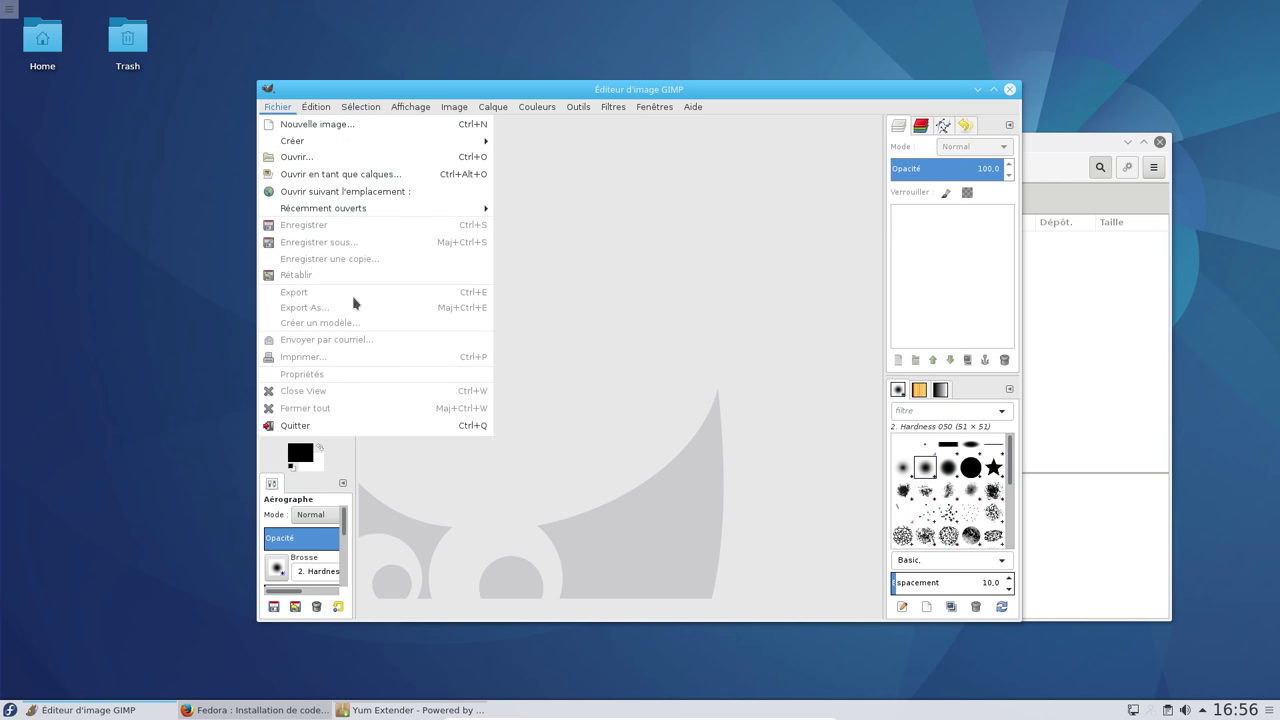
{"action": "left_click", "coordinate": [278, 106]}
{"action": "left_click", "coordinate": [278, 106]}
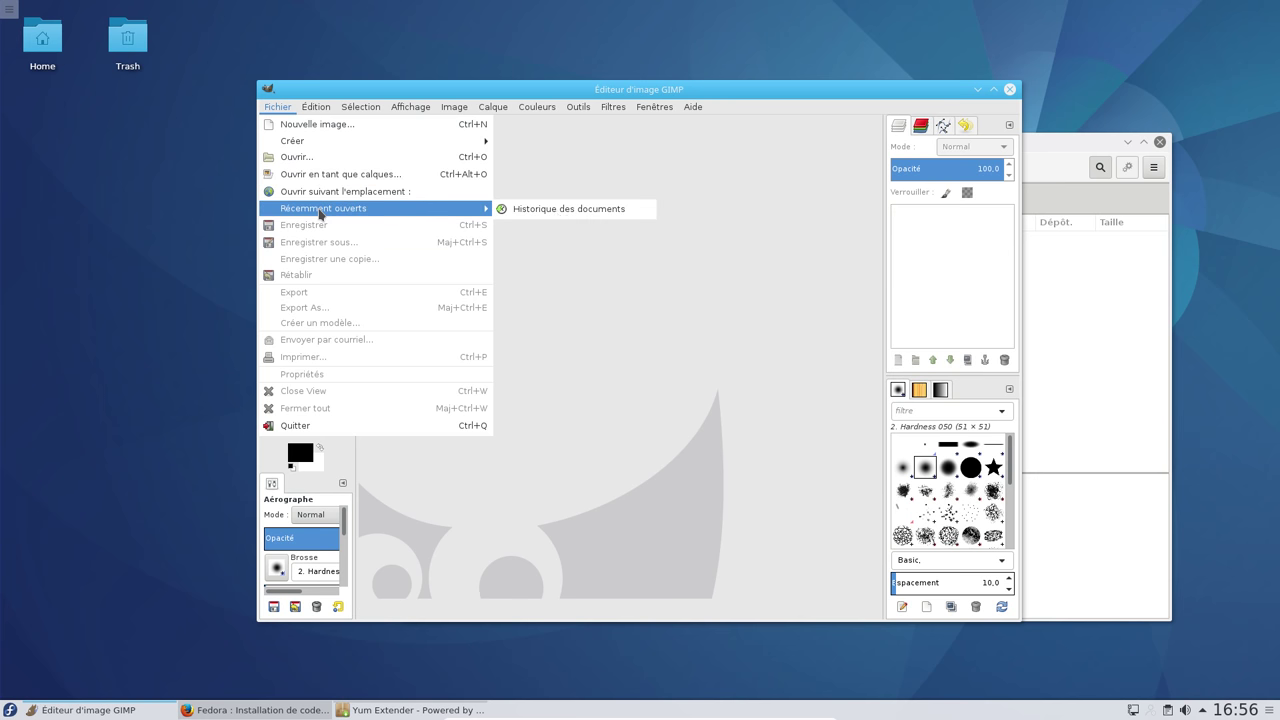
{"action": "mouse_move", "coordinate": [427, 145]}
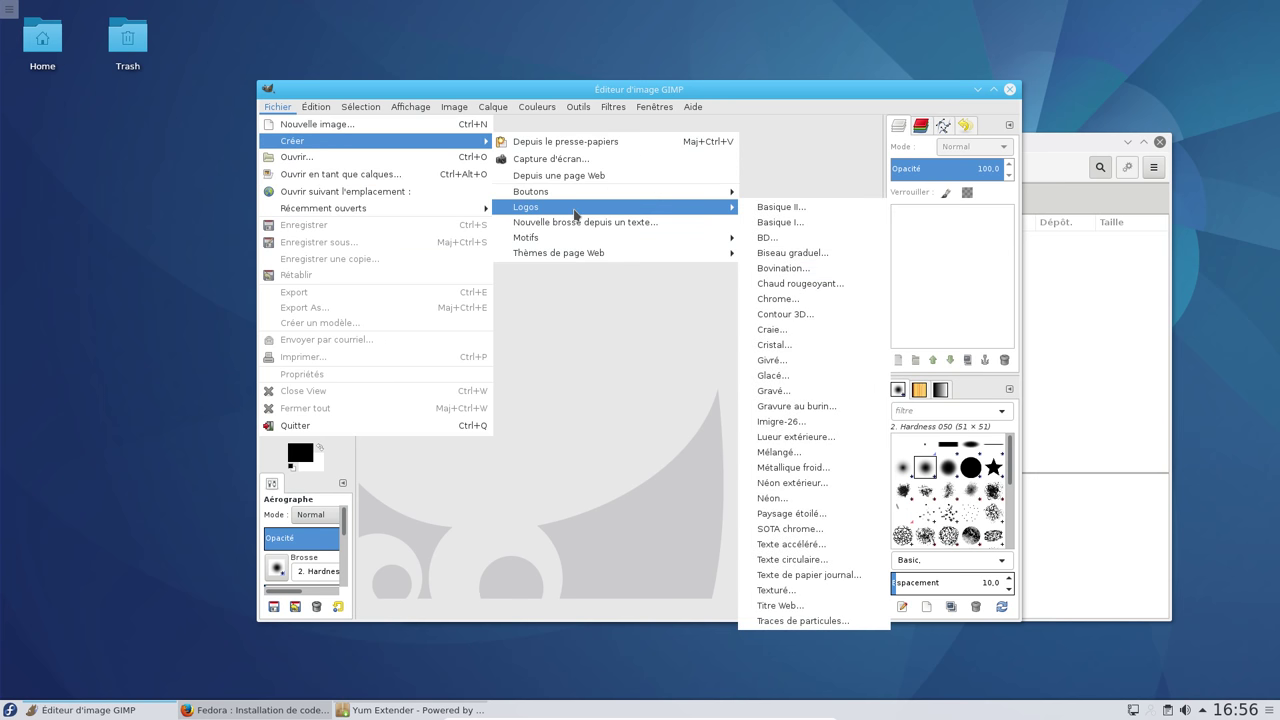
{"action": "mouse_move", "coordinate": [360, 106]}
{"action": "mouse_move", "coordinate": [278, 106]}
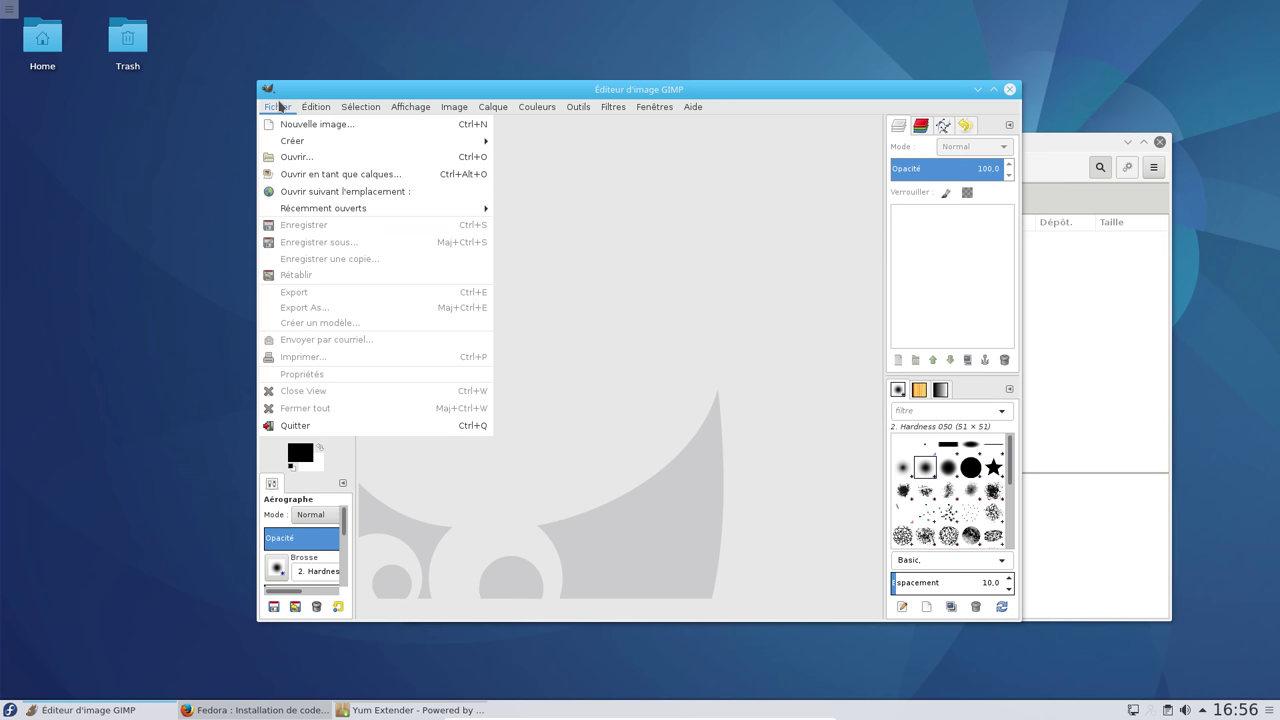
{"action": "left_click", "coordinate": [297, 424]}
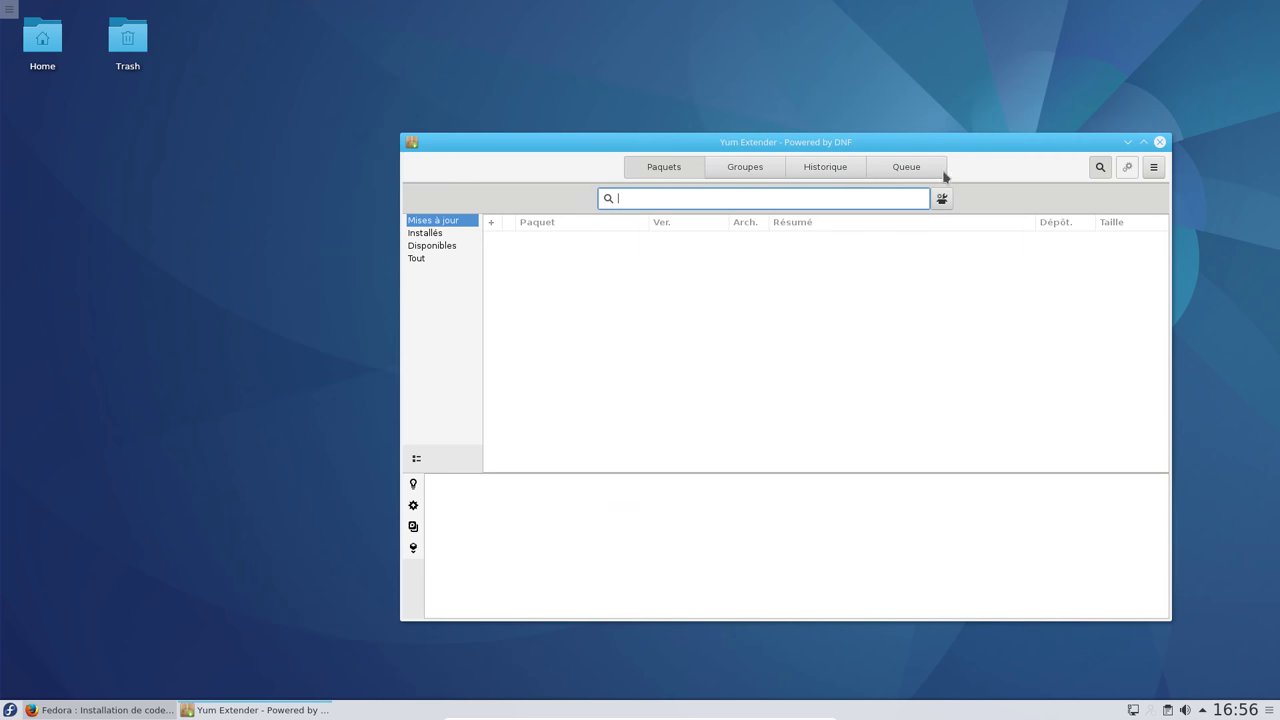
Search the packages for breeze, select breeze-gtk and confirm its installation
{"action": "type", "text": "breeze"}
{"action": "key", "text": "Return"}
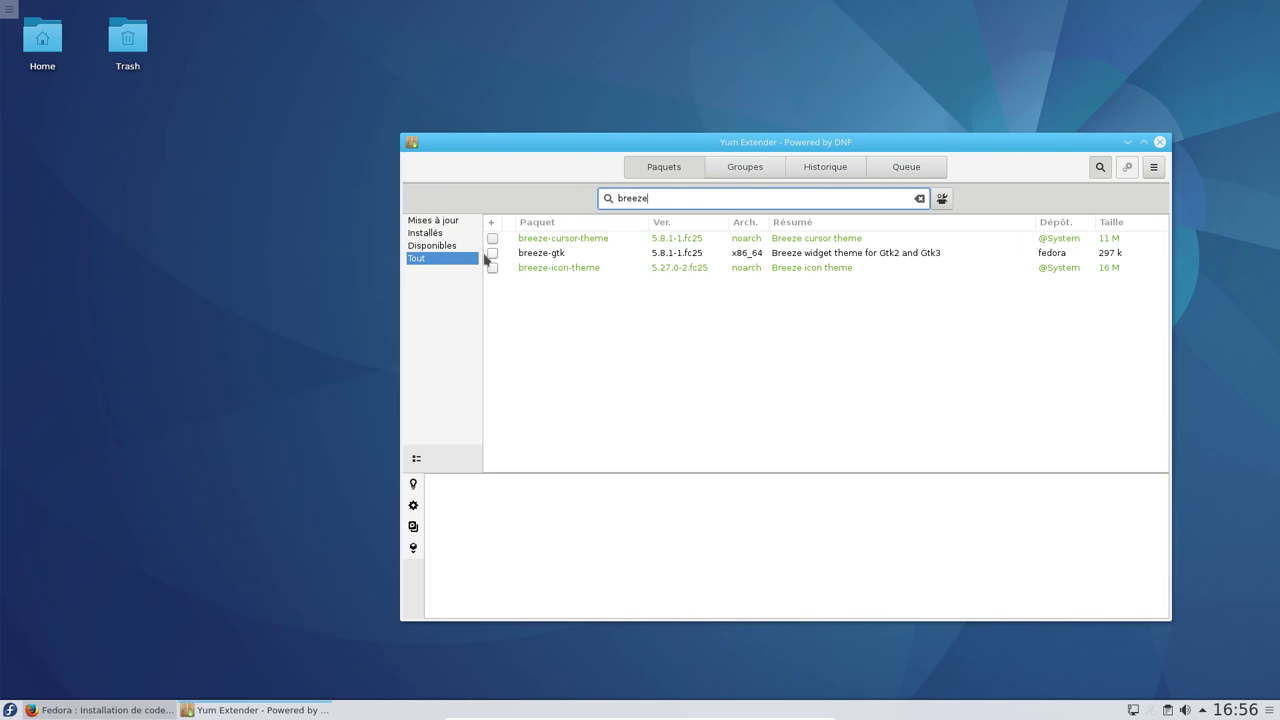
{"action": "left_click", "coordinate": [493, 256]}
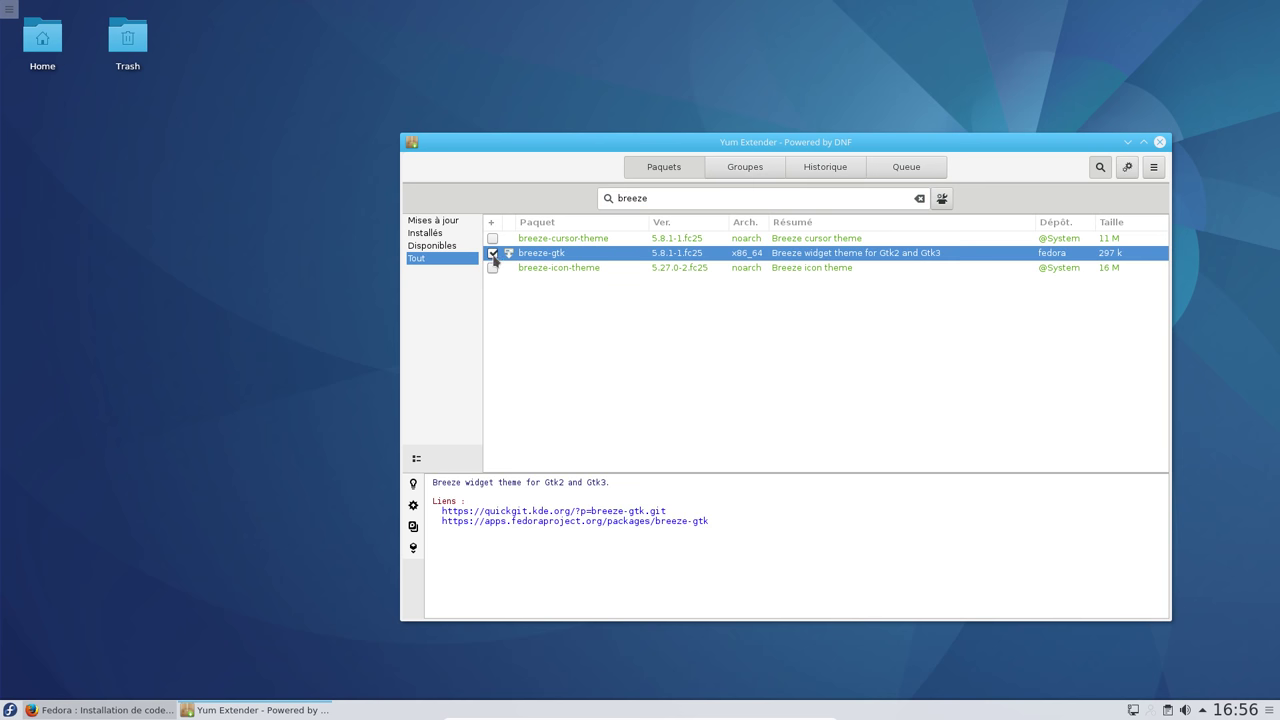
{"action": "left_click", "coordinate": [1127, 167]}
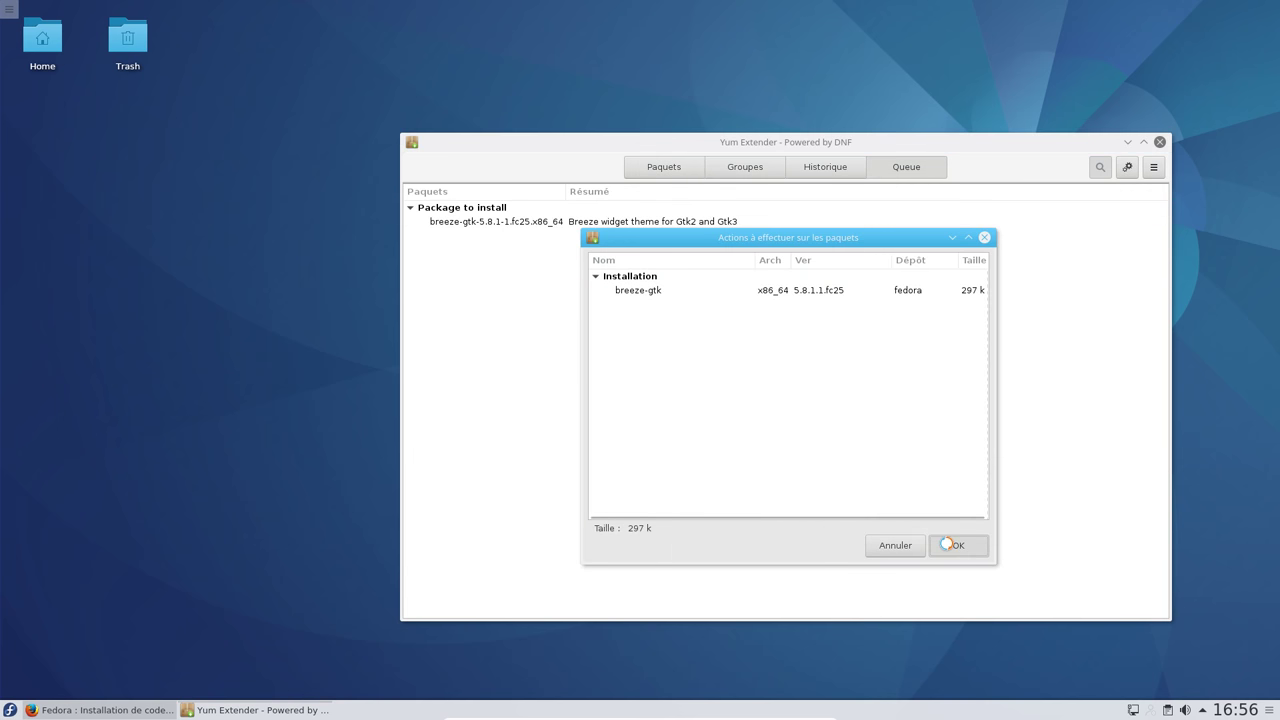
{"action": "left_click", "coordinate": [948, 542]}
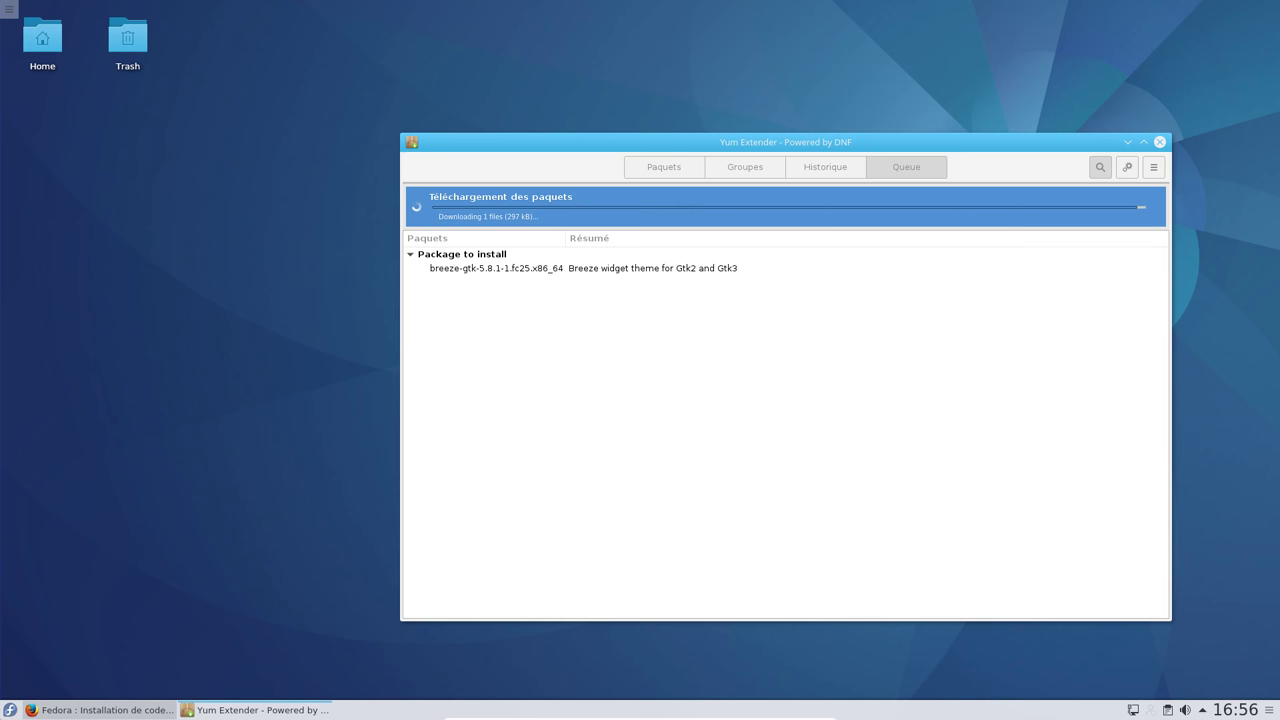
Launch GIMP from the Graphisme applications, look over its interface and Fichier commands, and quit it
{"action": "left_click", "coordinate": [10, 710]}
{"action": "mouse_move", "coordinate": [63, 551]}
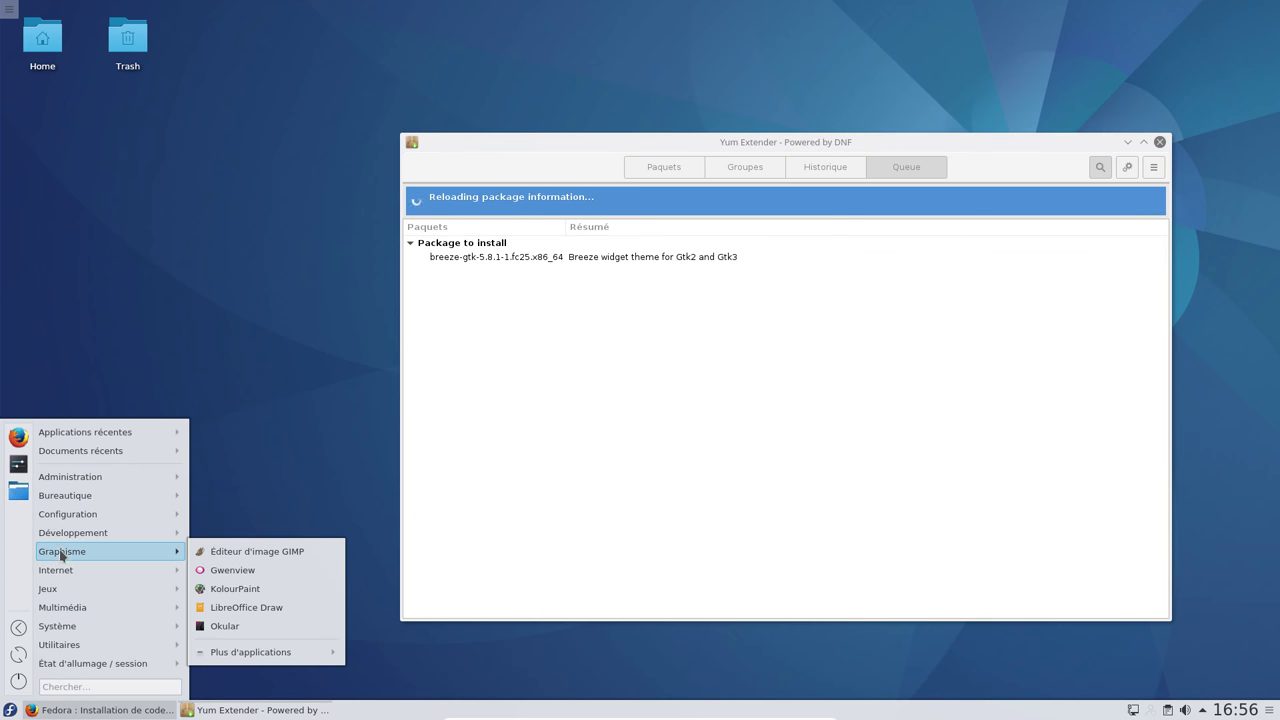
{"action": "left_click", "coordinate": [248, 558]}
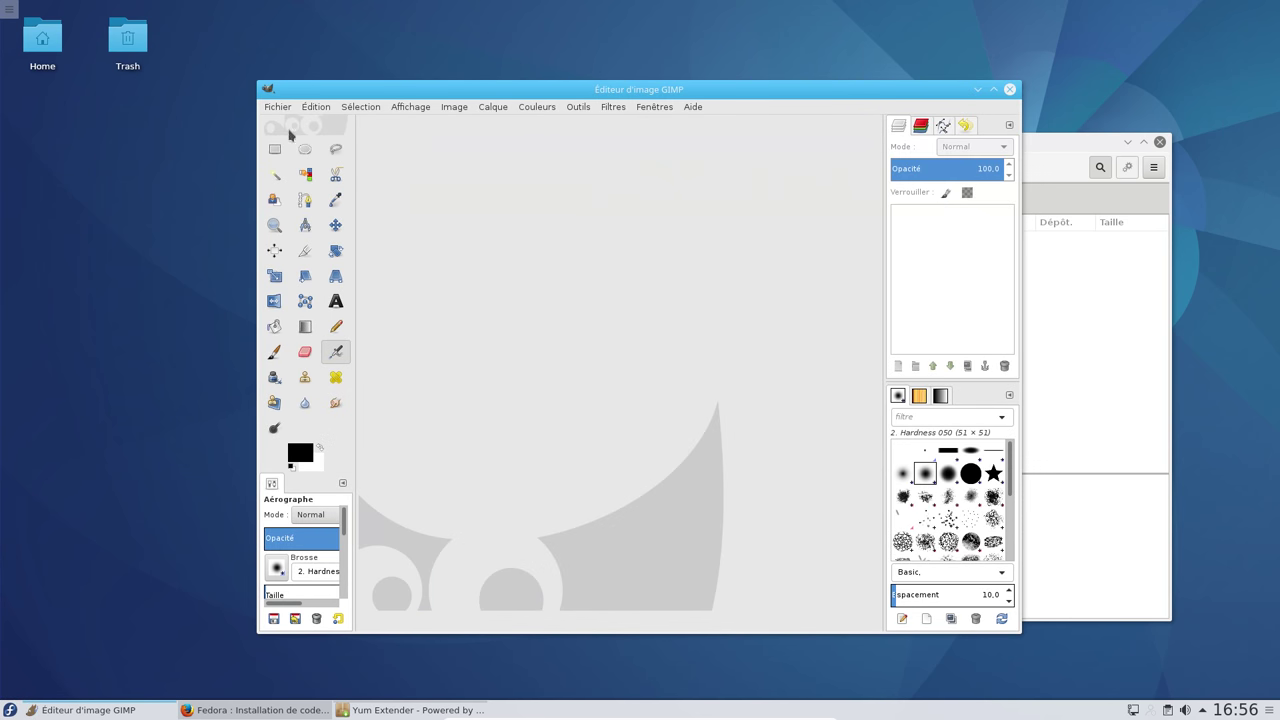
{"action": "left_click", "coordinate": [290, 110]}
{"action": "left_click", "coordinate": [208, 130]}
{"action": "left_click", "coordinate": [284, 108]}
{"action": "left_click", "coordinate": [297, 426]}
Set both the GTK2 and GTK3 themes to Breeze in the system settings for GNOME (GTK) applications, apply and close
{"action": "left_click", "coordinate": [10, 710]}
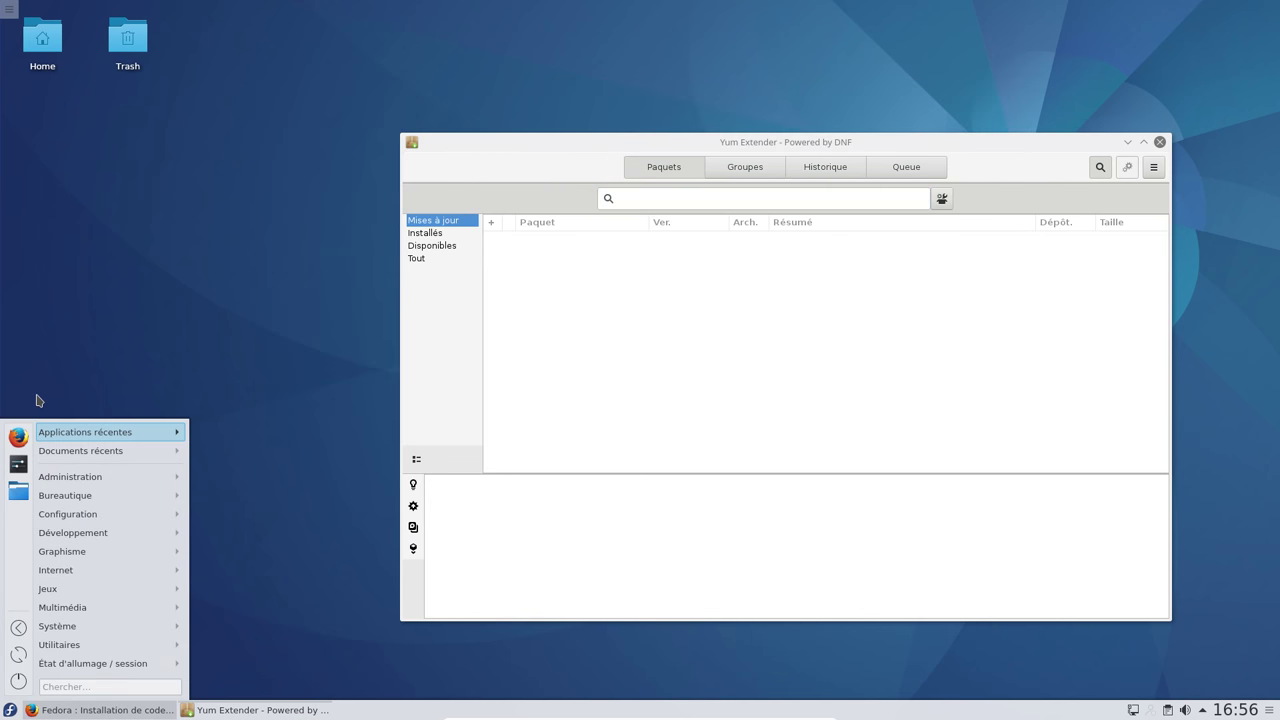
{"action": "left_click", "coordinate": [18, 465]}
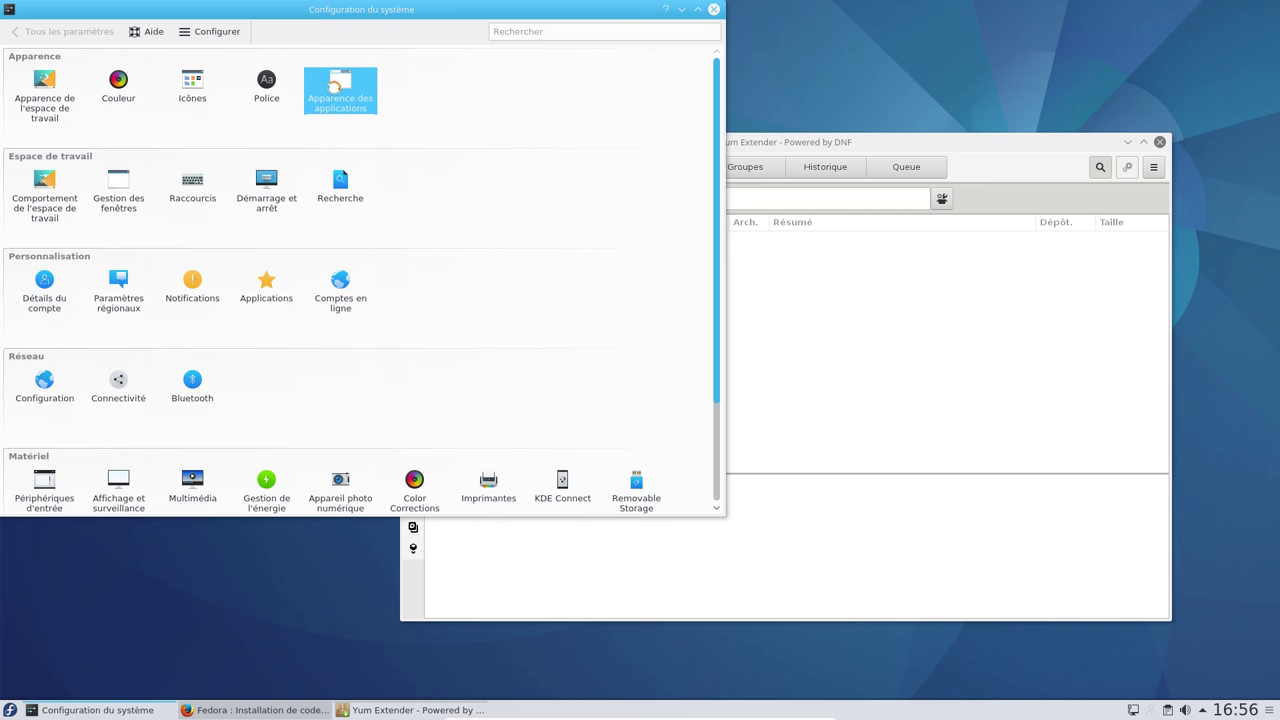
{"action": "left_click", "coordinate": [334, 94]}
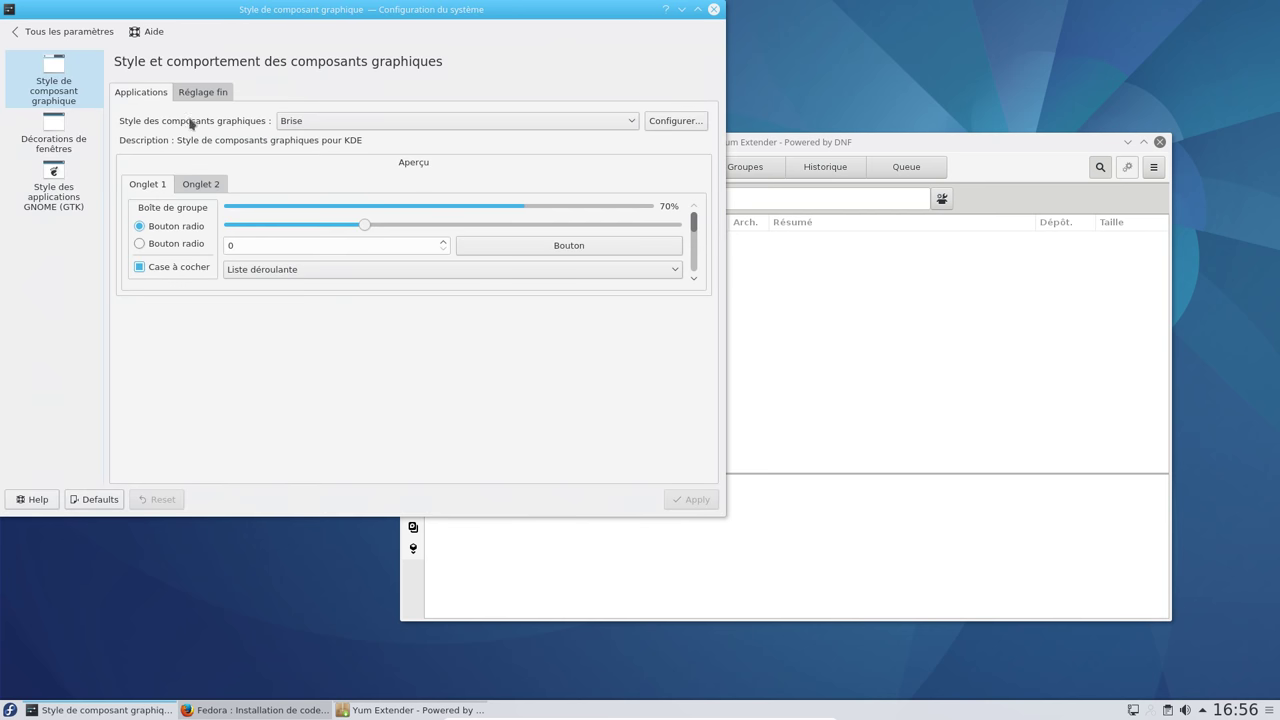
{"action": "left_click", "coordinate": [45, 178]}
{"action": "left_click", "coordinate": [272, 120]}
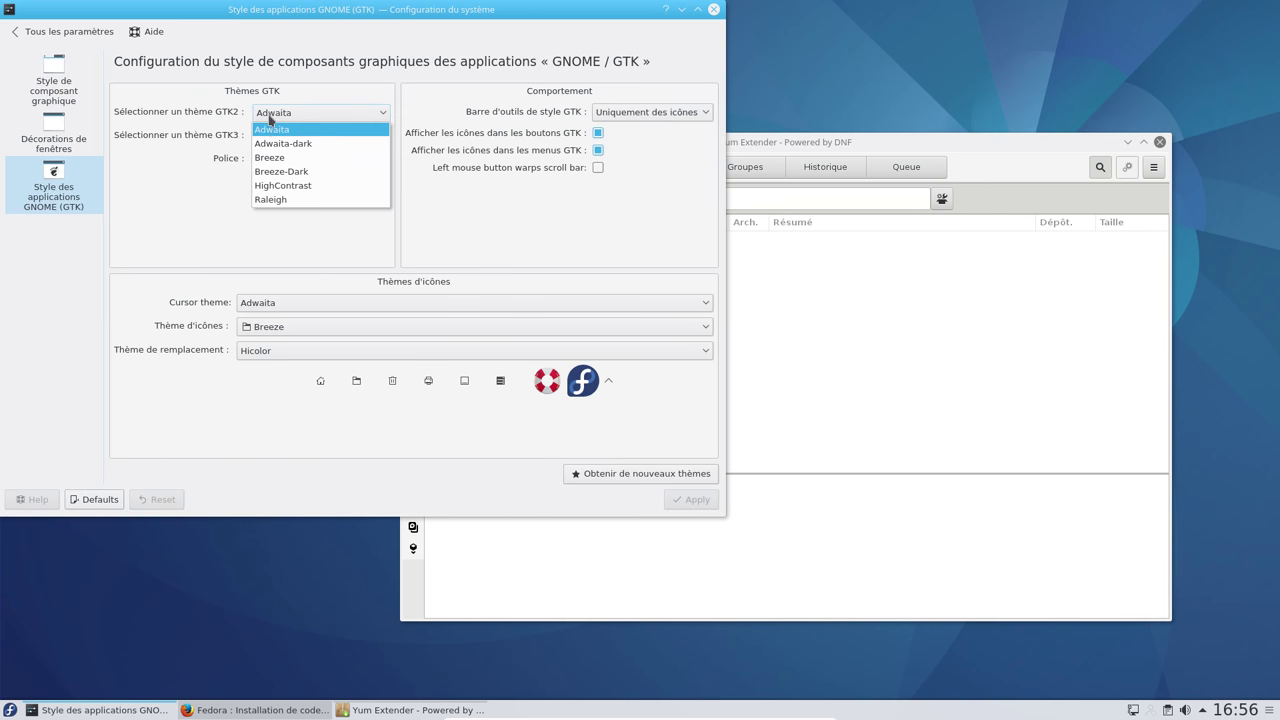
{"action": "left_click", "coordinate": [270, 157]}
{"action": "left_click", "coordinate": [292, 138]}
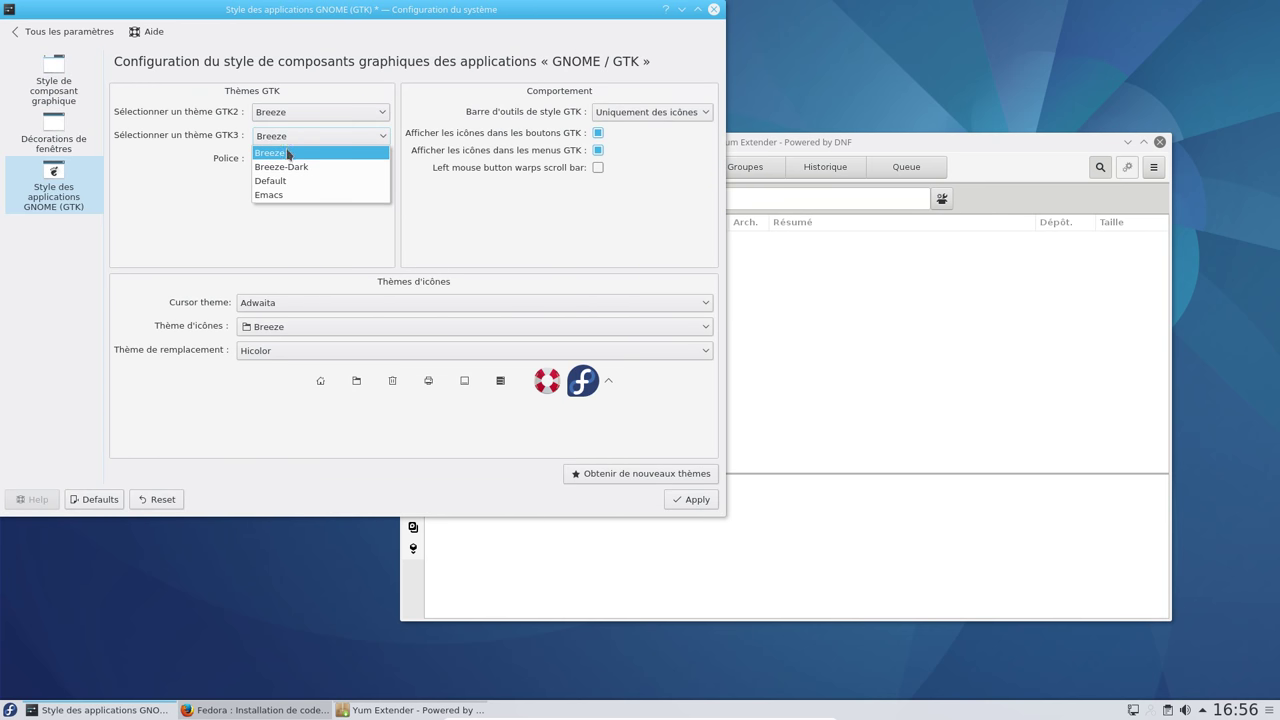
{"action": "left_click", "coordinate": [291, 156]}
{"action": "left_click", "coordinate": [668, 503]}
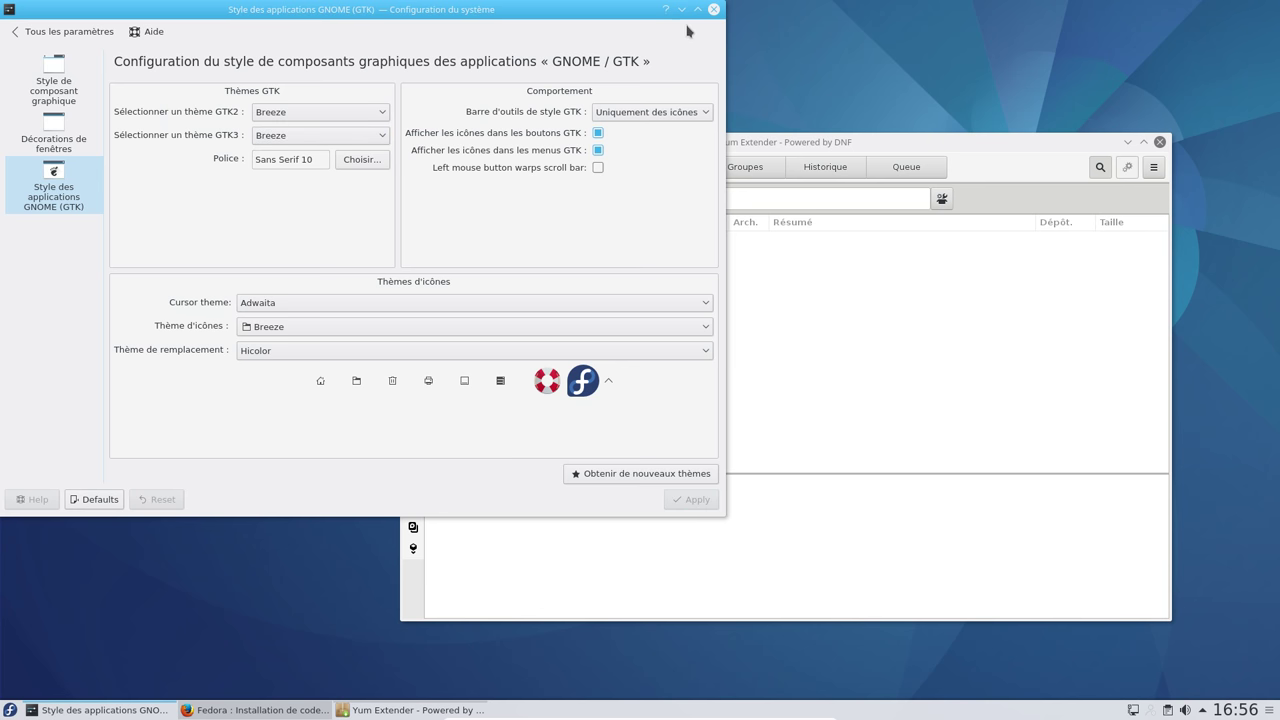
{"action": "left_click", "coordinate": [714, 9]}
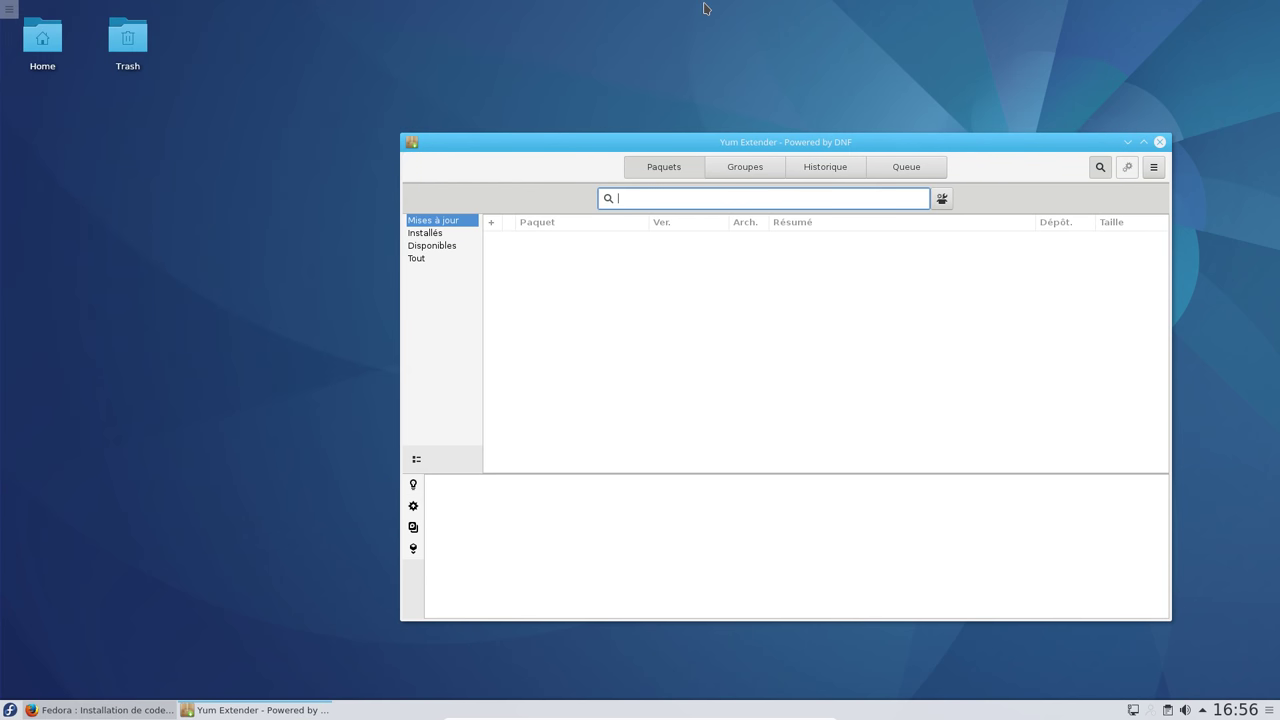
Launch GIMP by running "gimp", examine its interface and Édition commands under the new theme, and quit it
{"action": "key", "text": "alt+F2"}
{"action": "type", "text": "gimp"}
{"action": "key", "text": "Return"}
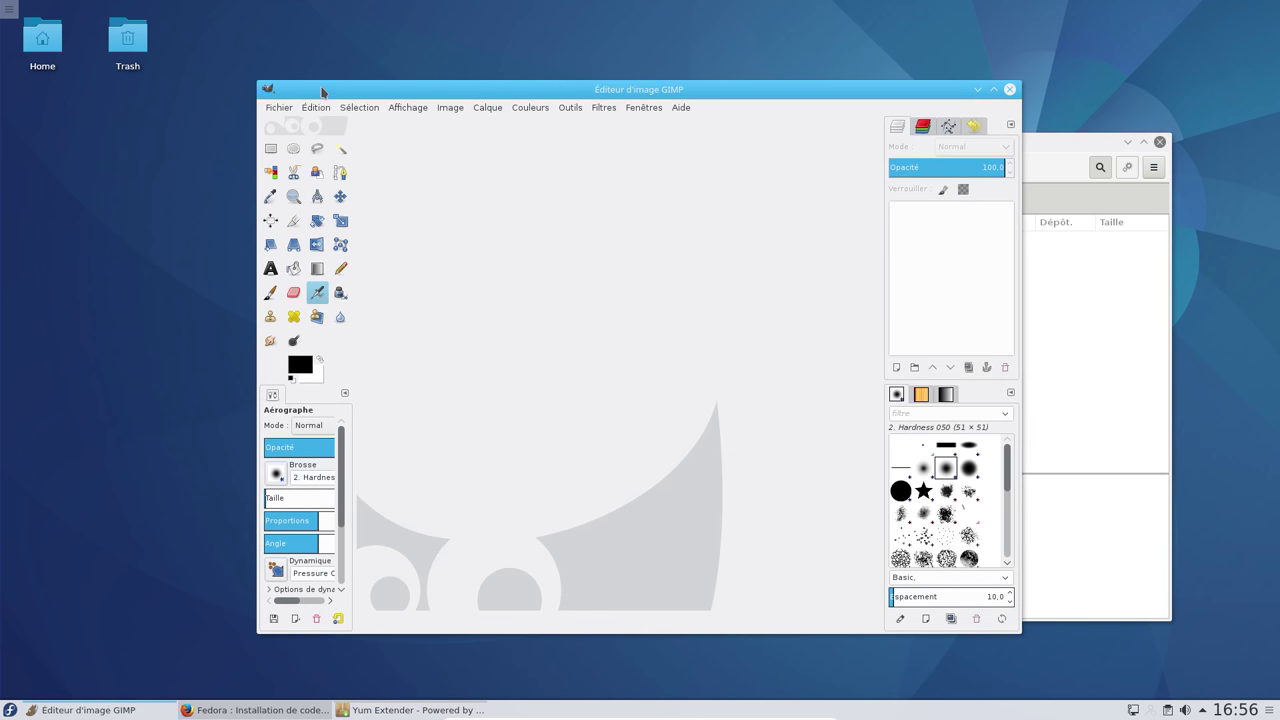
{"action": "left_click", "coordinate": [317, 109]}
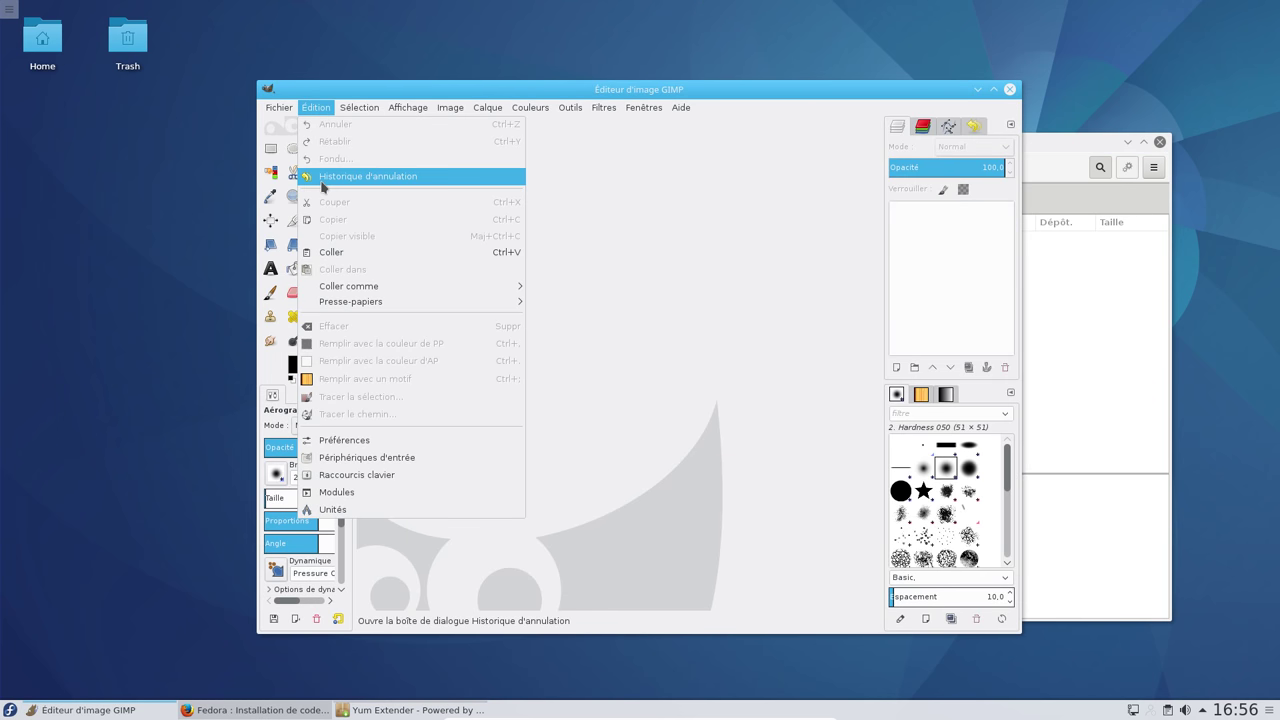
{"action": "mouse_move", "coordinate": [404, 291]}
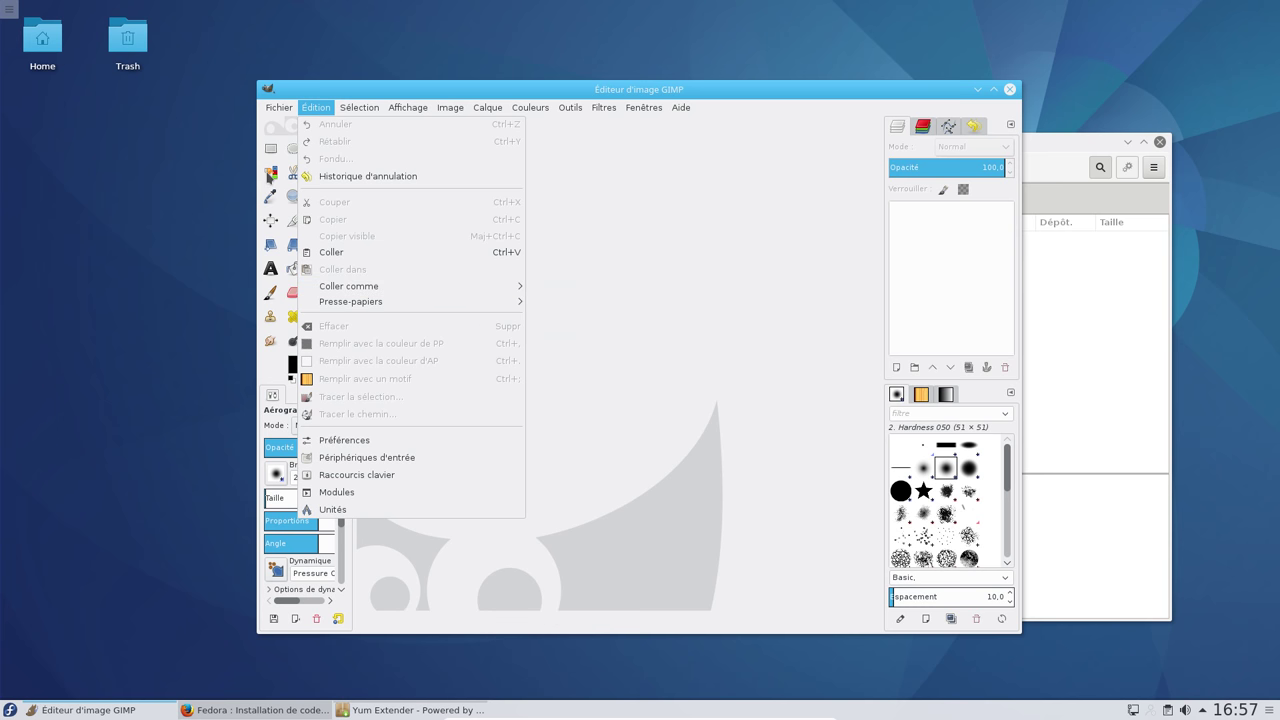
{"action": "left_click", "coordinate": [278, 108]}
{"action": "left_click", "coordinate": [296, 465]}
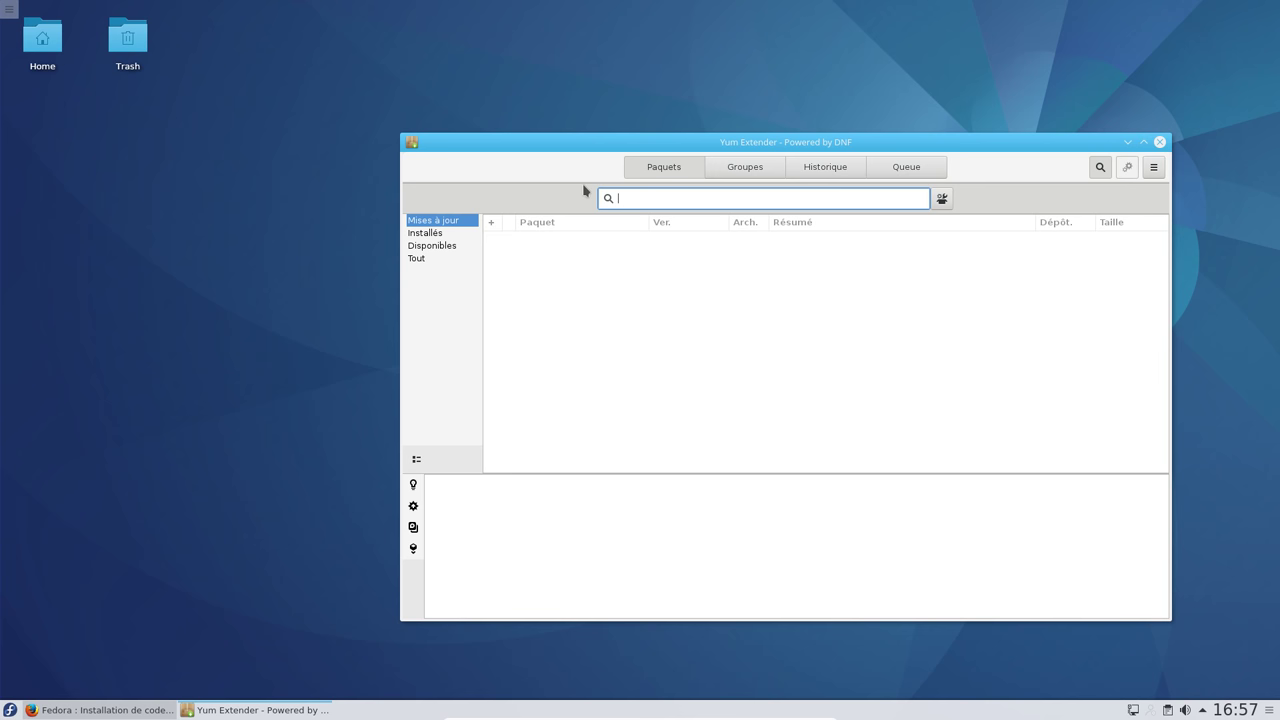
Reposition and close the Yum Extender window, and close Firefox with all its open tabs
{"action": "left_click_drag", "start_coordinate": [566, 147], "coordinate": [344, 74]}
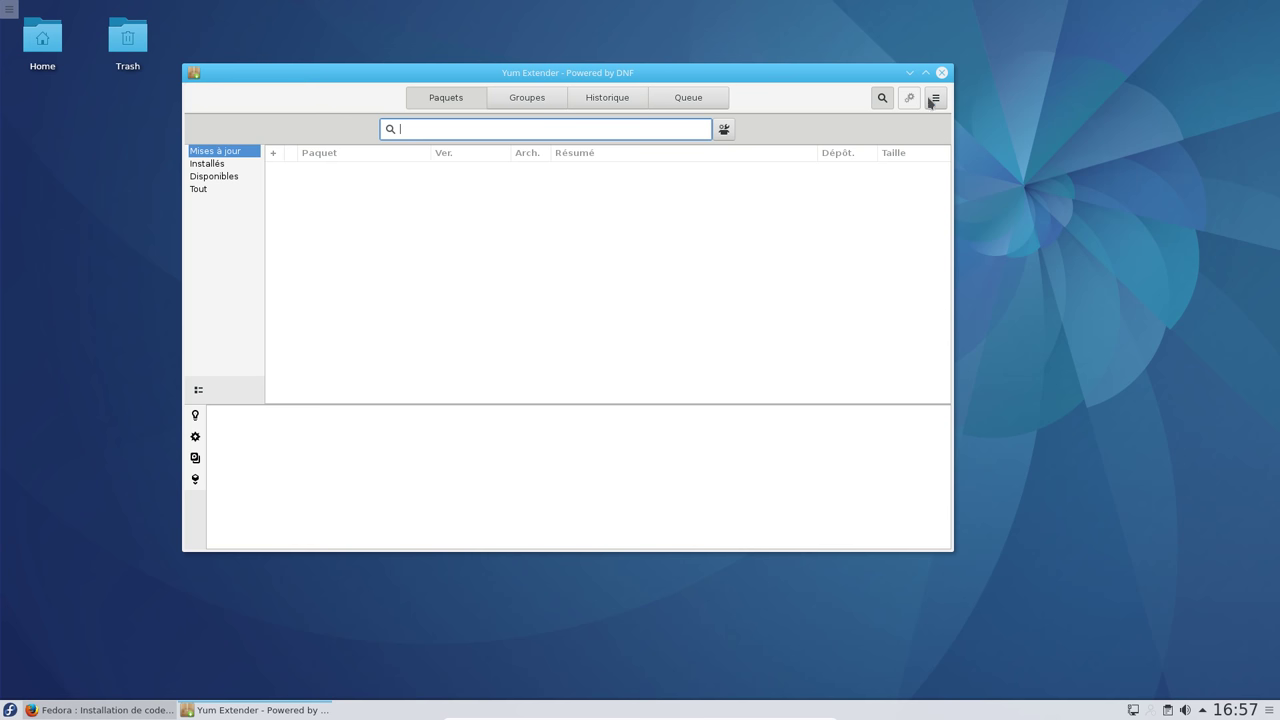
{"action": "left_click_drag", "start_coordinate": [577, 73], "coordinate": [705, 80]}
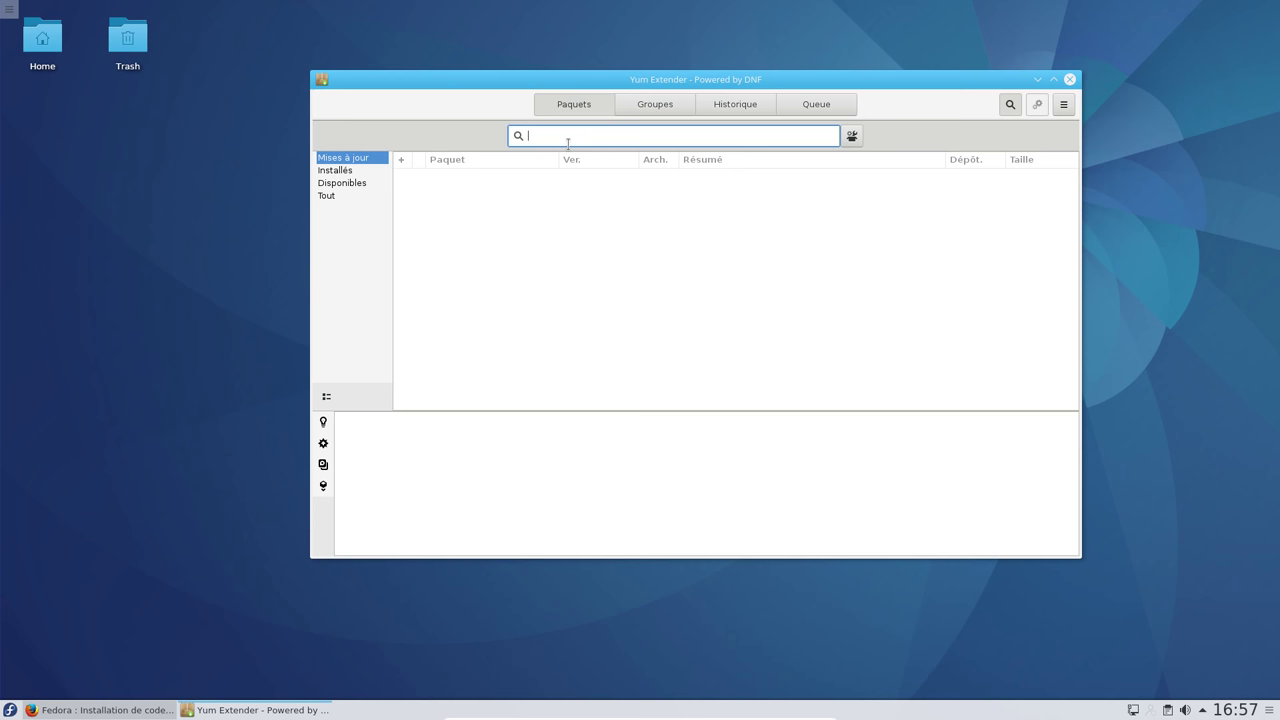
{"action": "left_click", "coordinate": [1069, 80]}
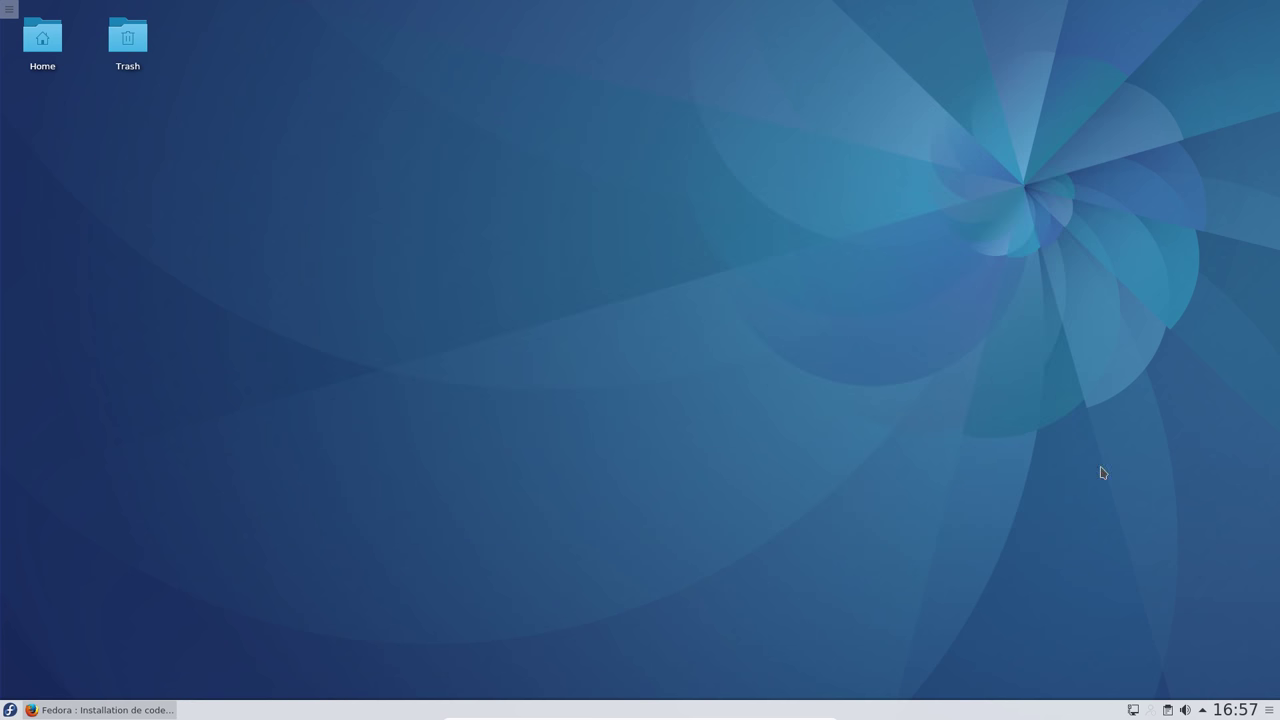
{"action": "left_click", "coordinate": [125, 710]}
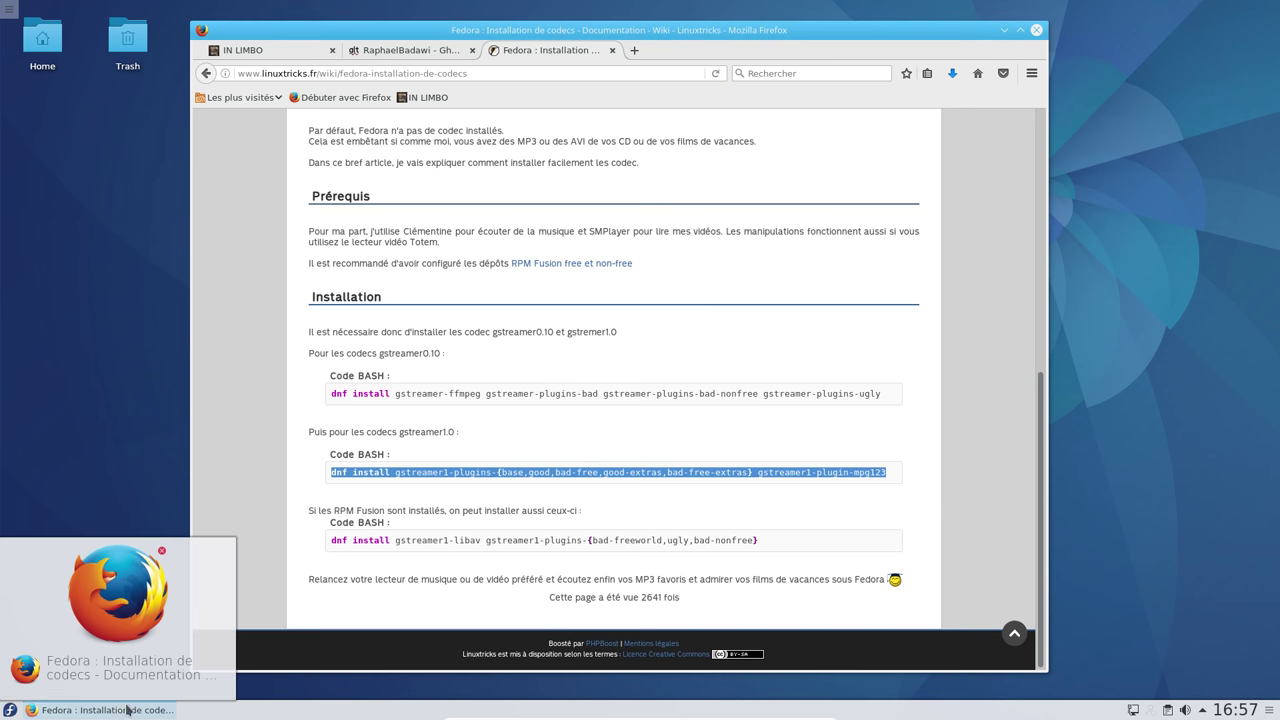
{"action": "left_click", "coordinate": [1037, 30]}
{"action": "left_click", "coordinate": [771, 387]}
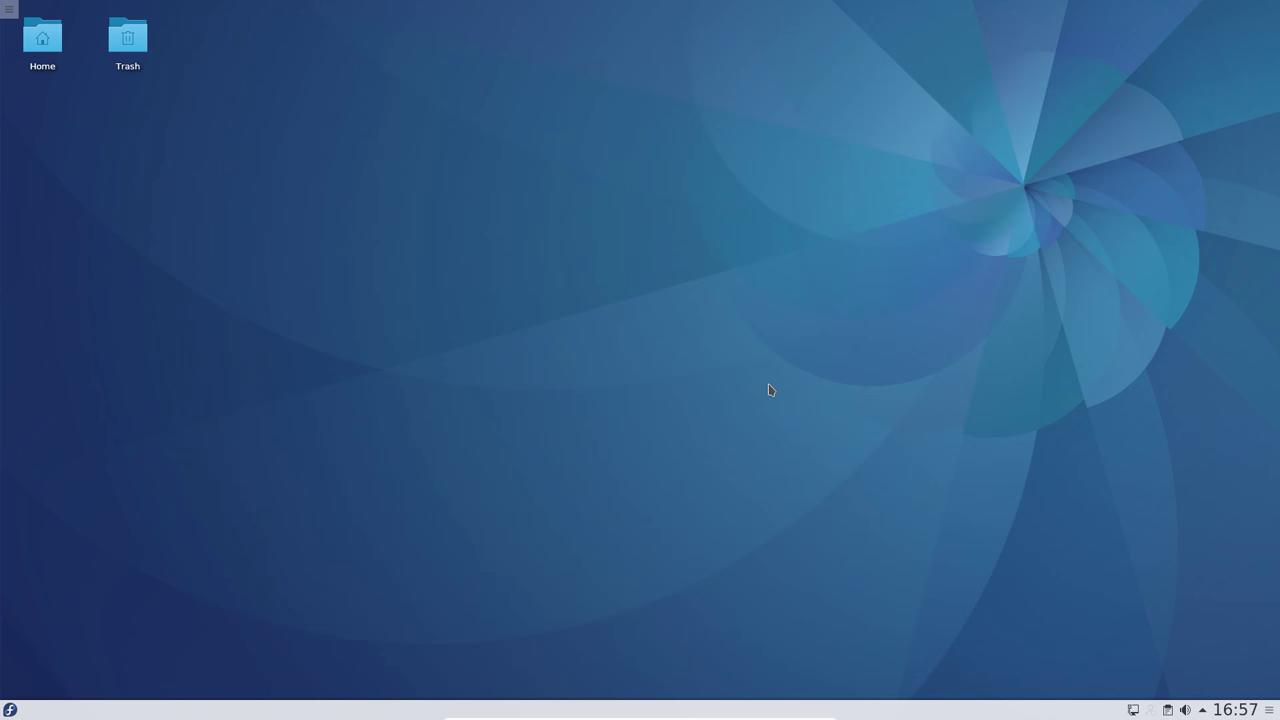
Look through the application launcher's categories, including Multimédia, Bureautique and Système
{"action": "left_click", "coordinate": [10, 710]}
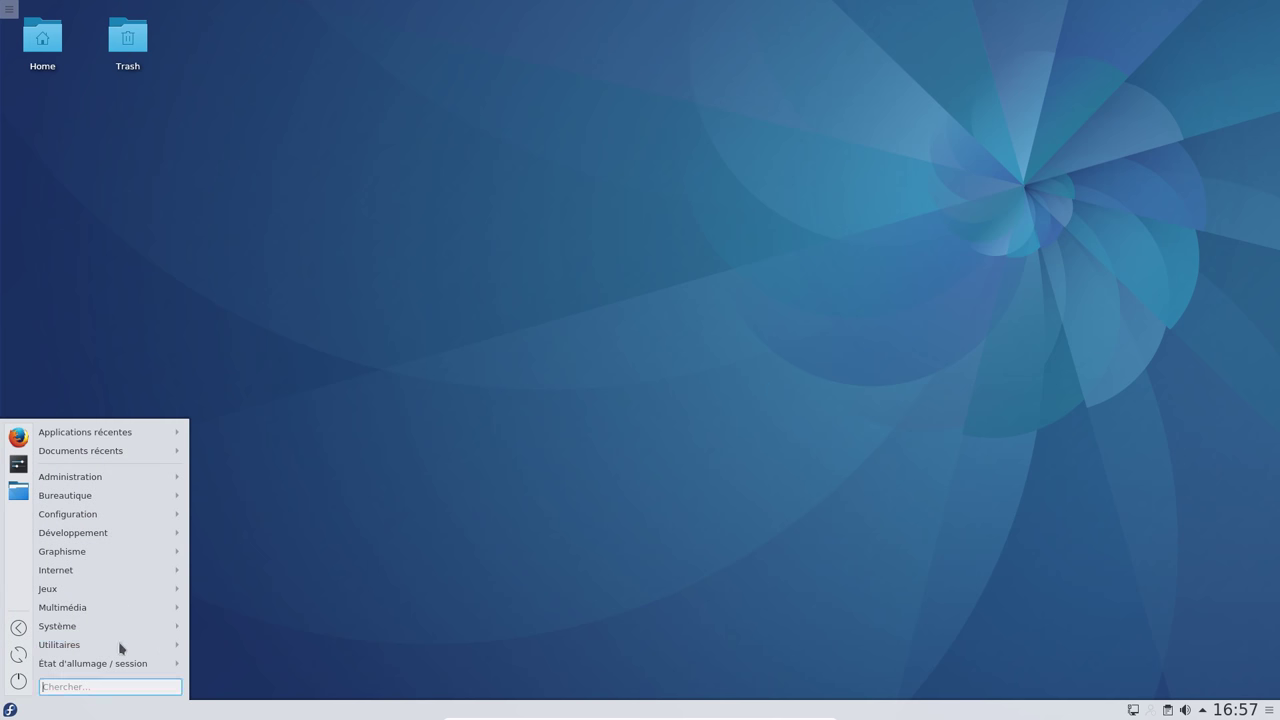
{"action": "mouse_move", "coordinate": [41, 458]}
{"action": "left_click", "coordinate": [88, 686]}
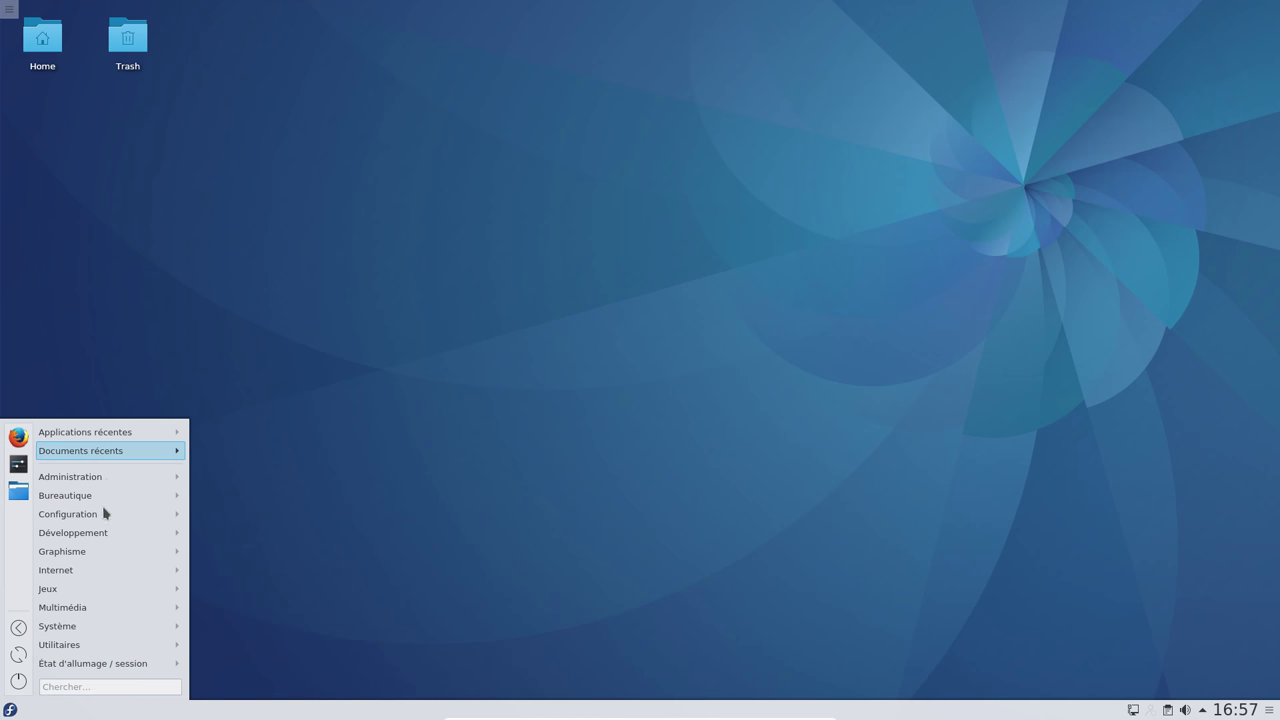
{"action": "mouse_move", "coordinate": [103, 497]}
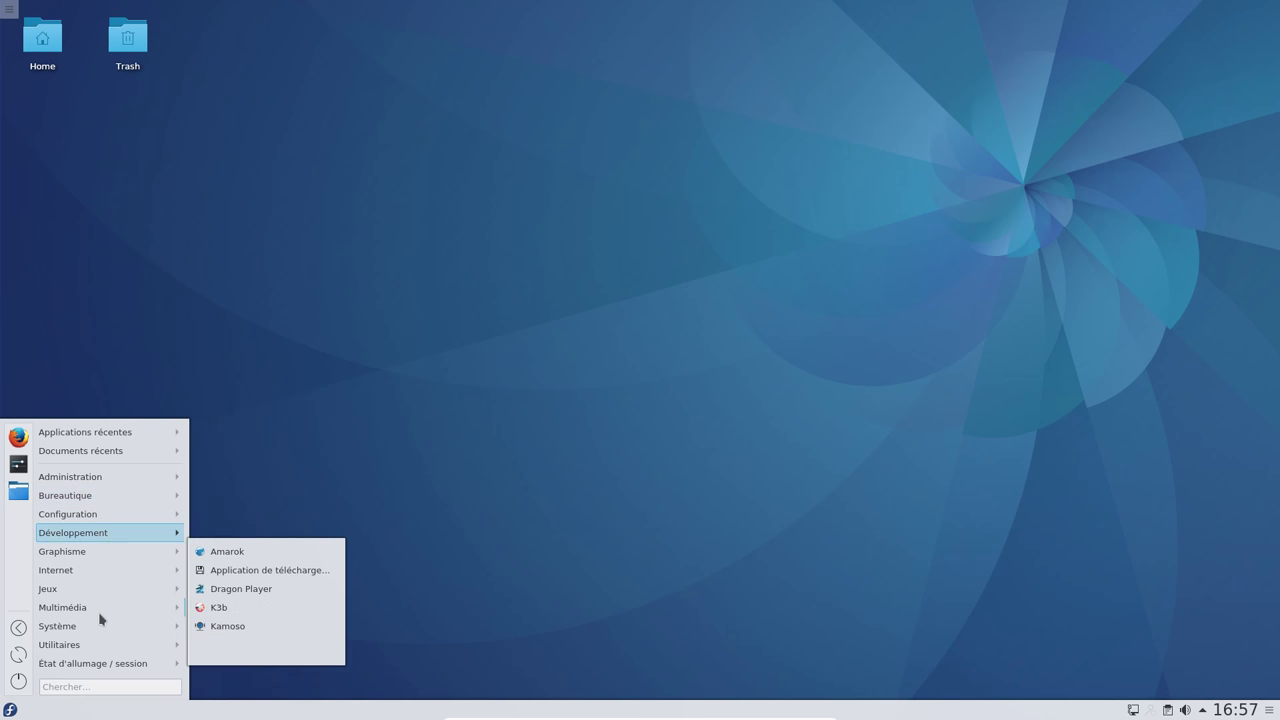
{"action": "mouse_move", "coordinate": [107, 607]}
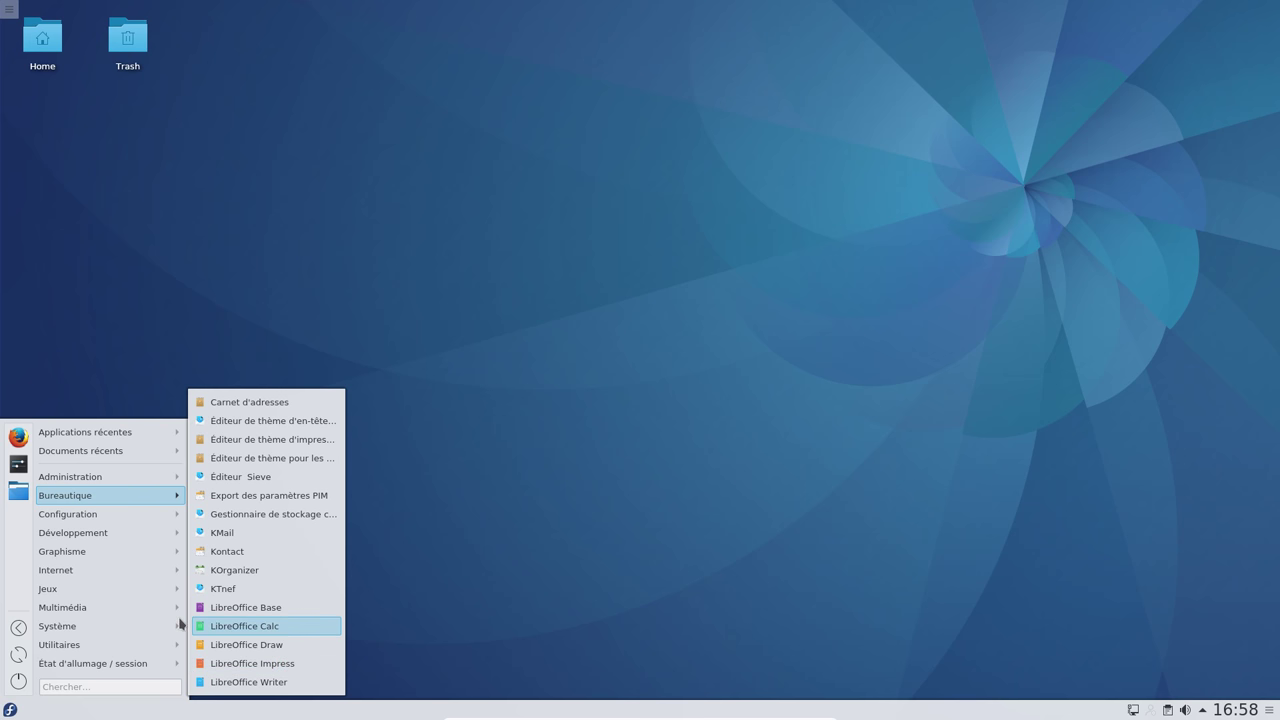
{"action": "mouse_move", "coordinate": [182, 625]}
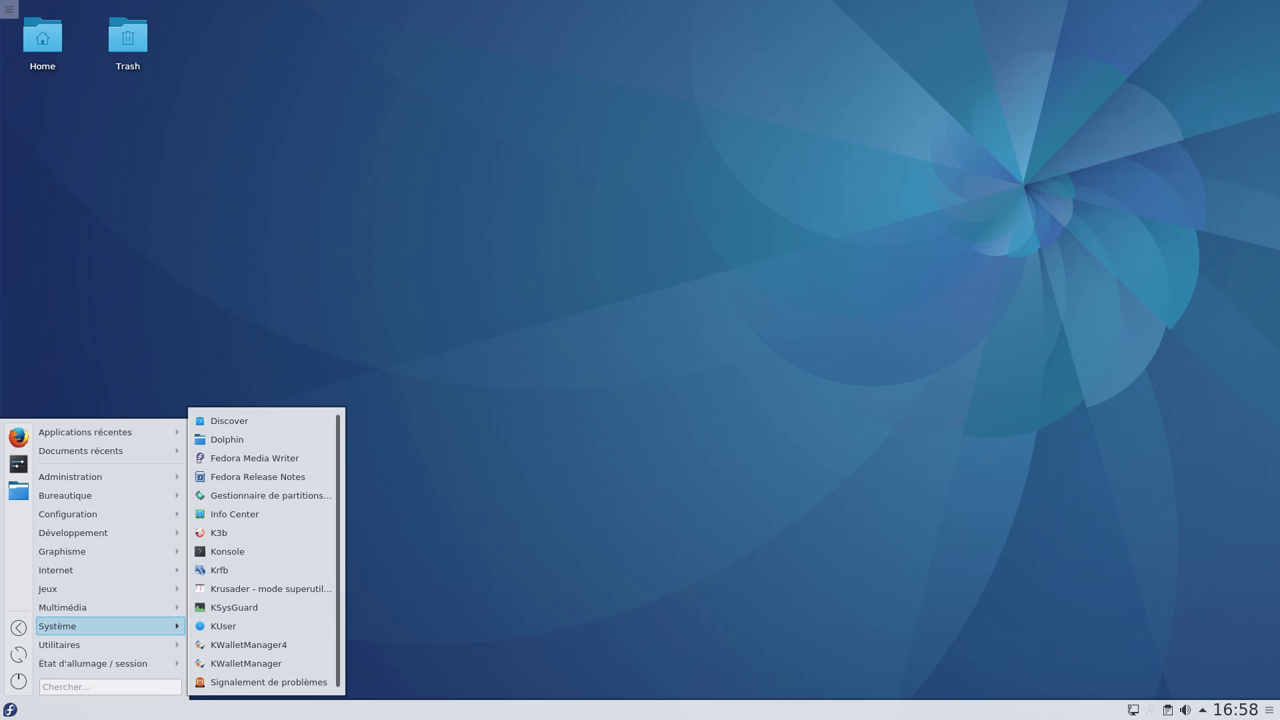
Shut down the Fedora virtual machine and close the VirtualBox manager window on the host
{"action": "left_click", "coordinate": [652, 451]}
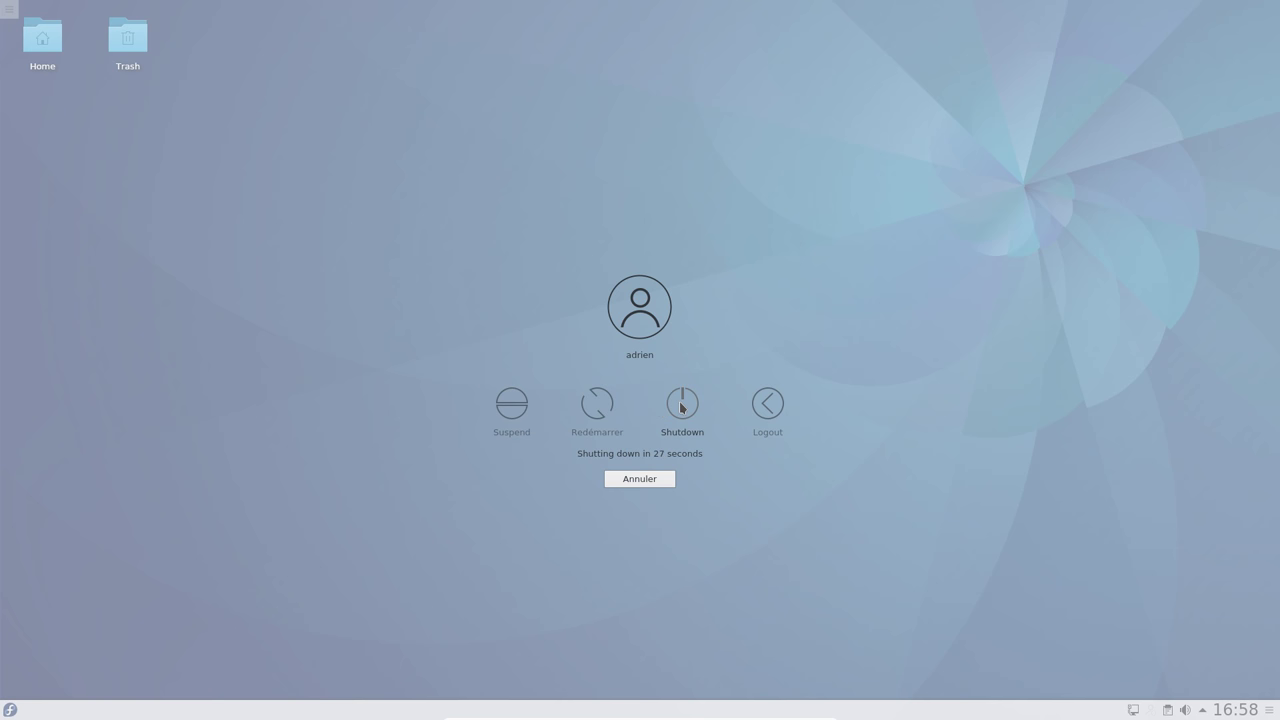
{"action": "left_click", "coordinate": [680, 403]}
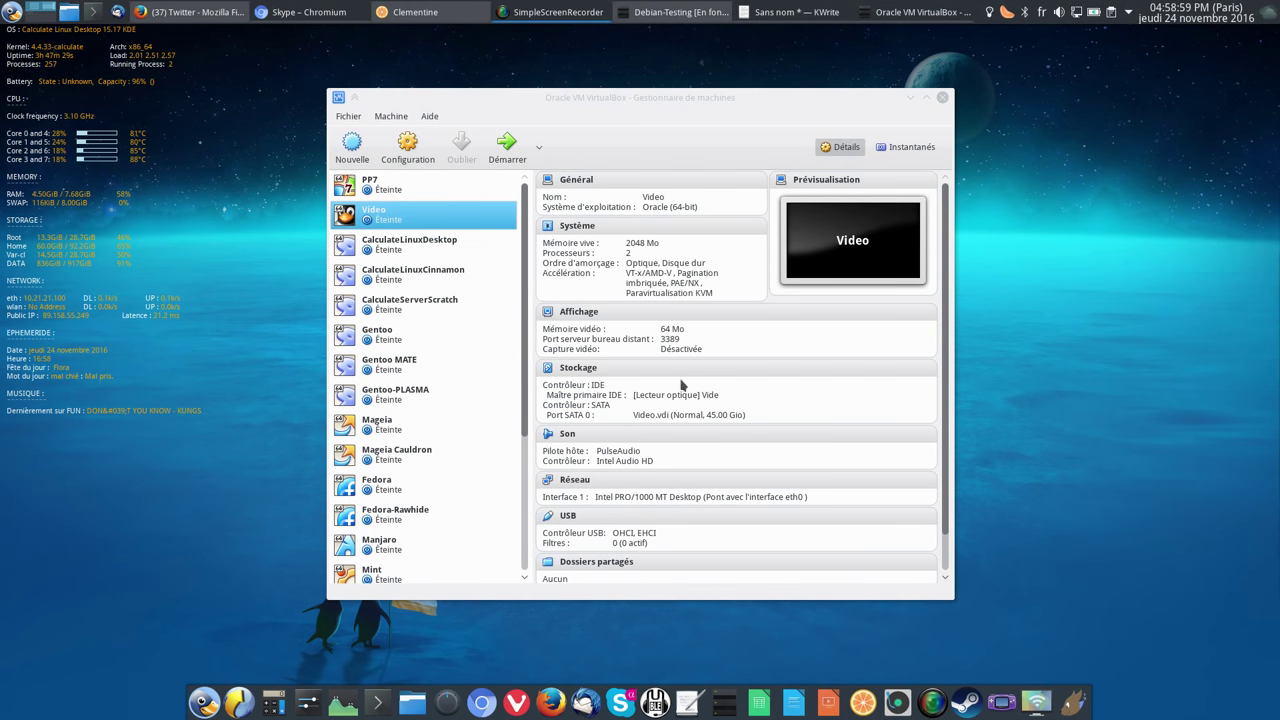
{"action": "left_click", "coordinate": [943, 99]}
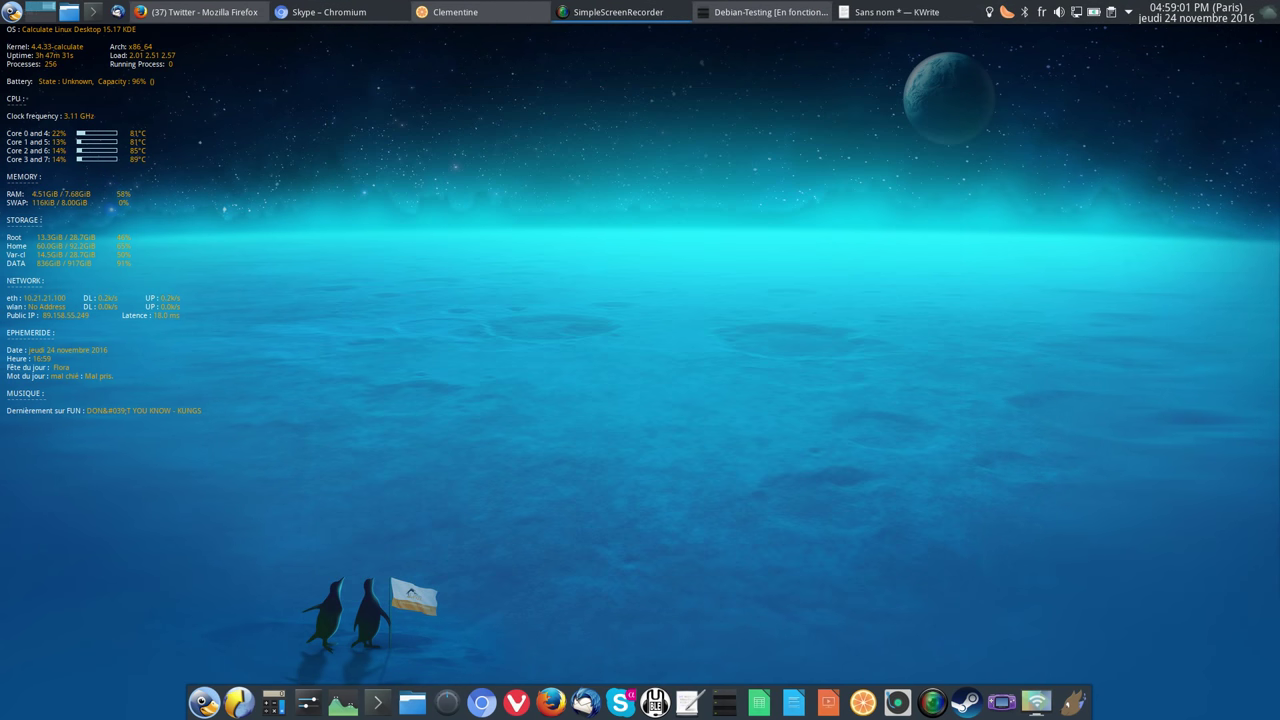